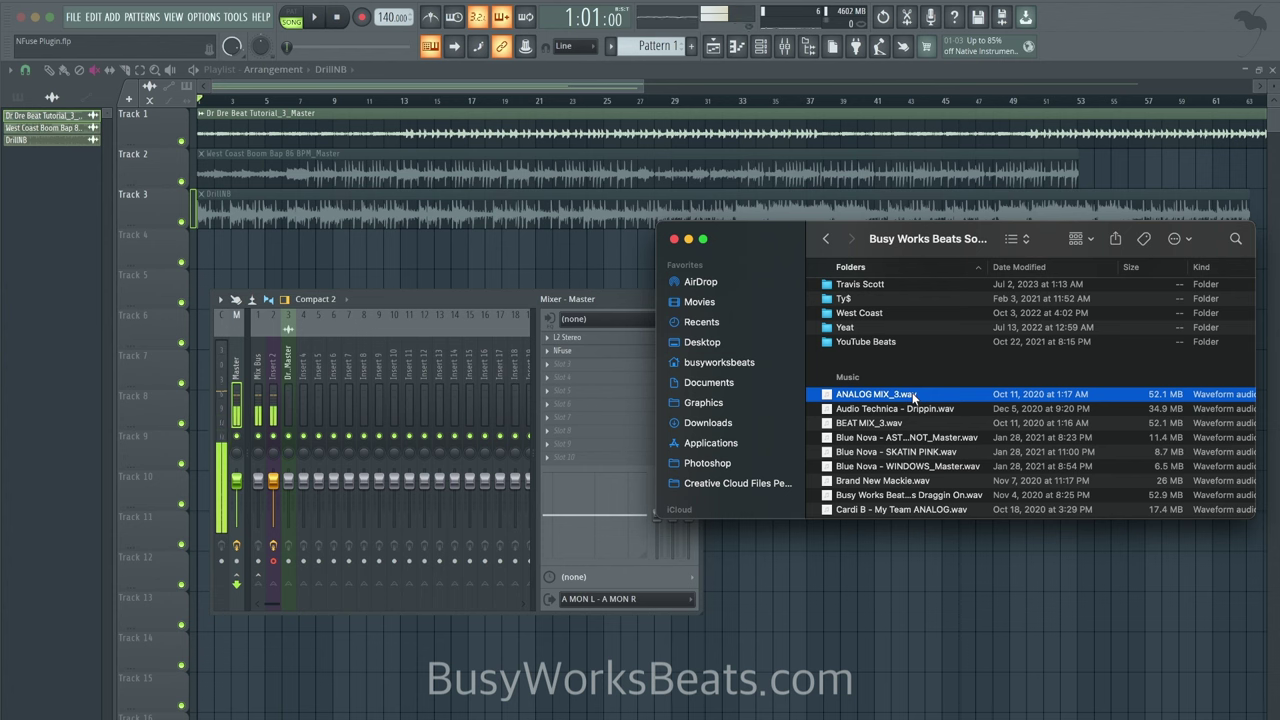
# Preview ANALOG MIX_3.wav in the file browser, stop the preview and close the browser window
pyautogui.press('space')
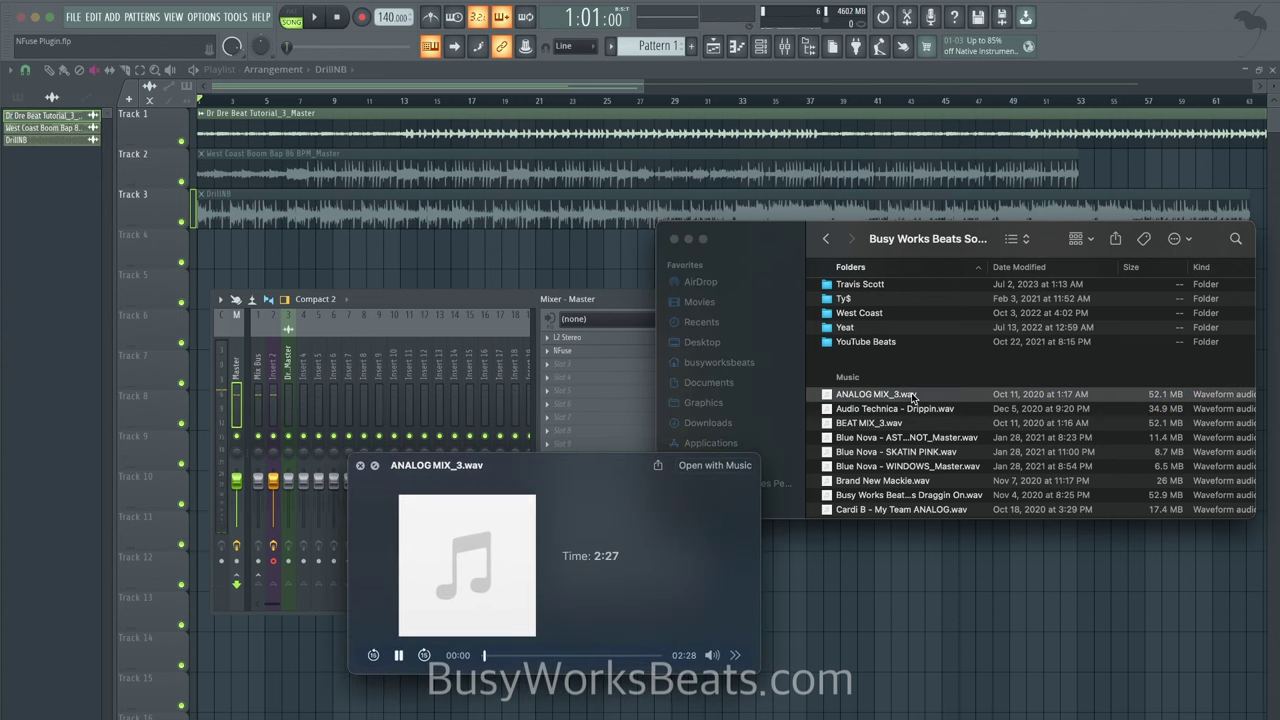
pyautogui.press('space')
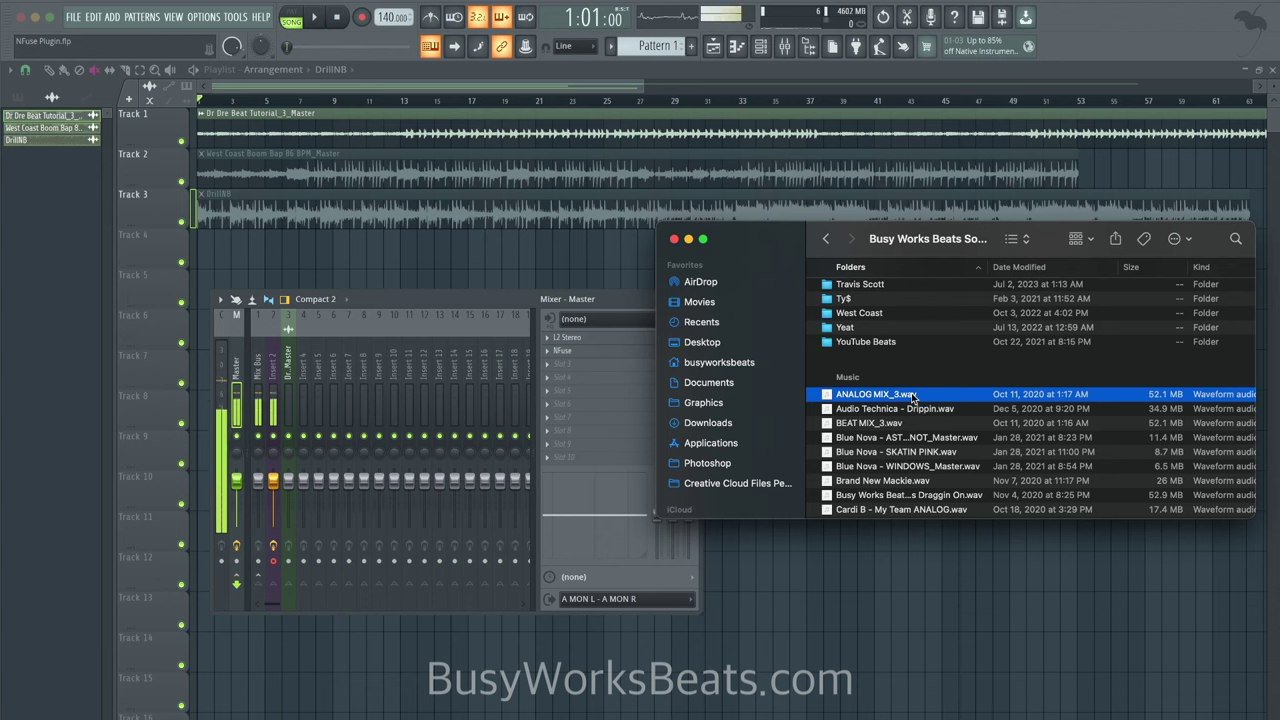
pyautogui.press('space')
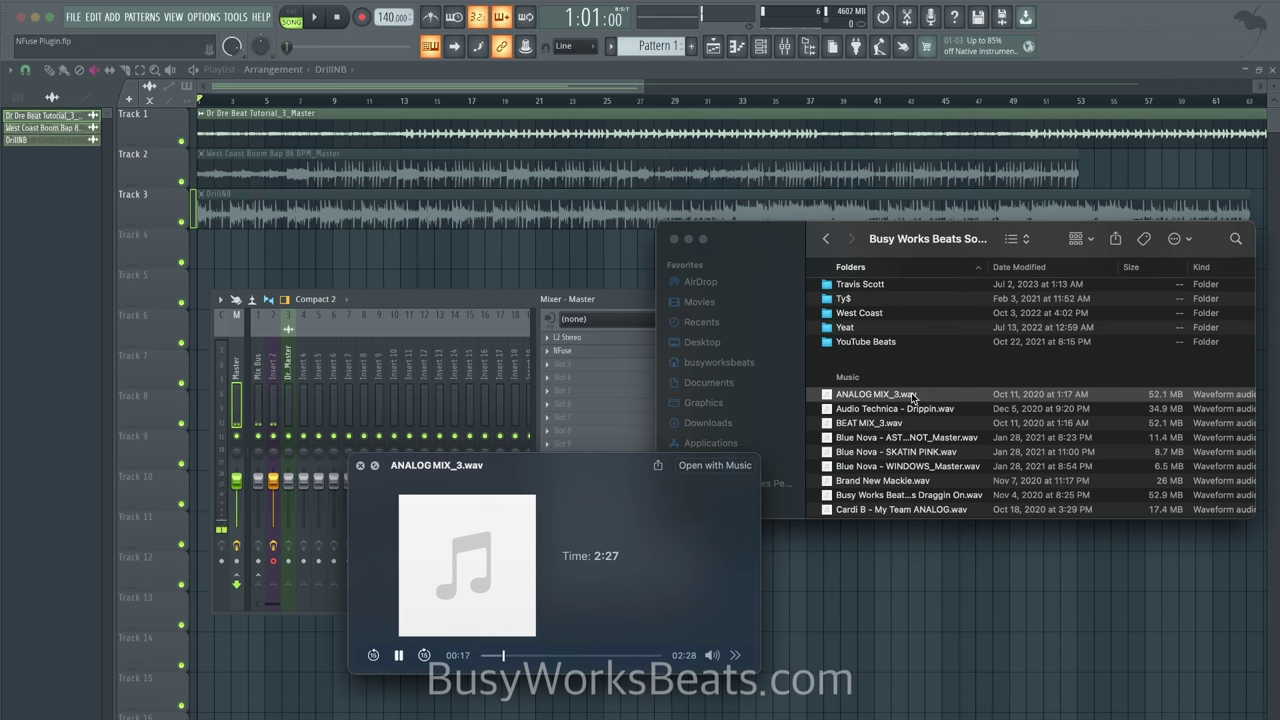
pyautogui.click(912, 397)
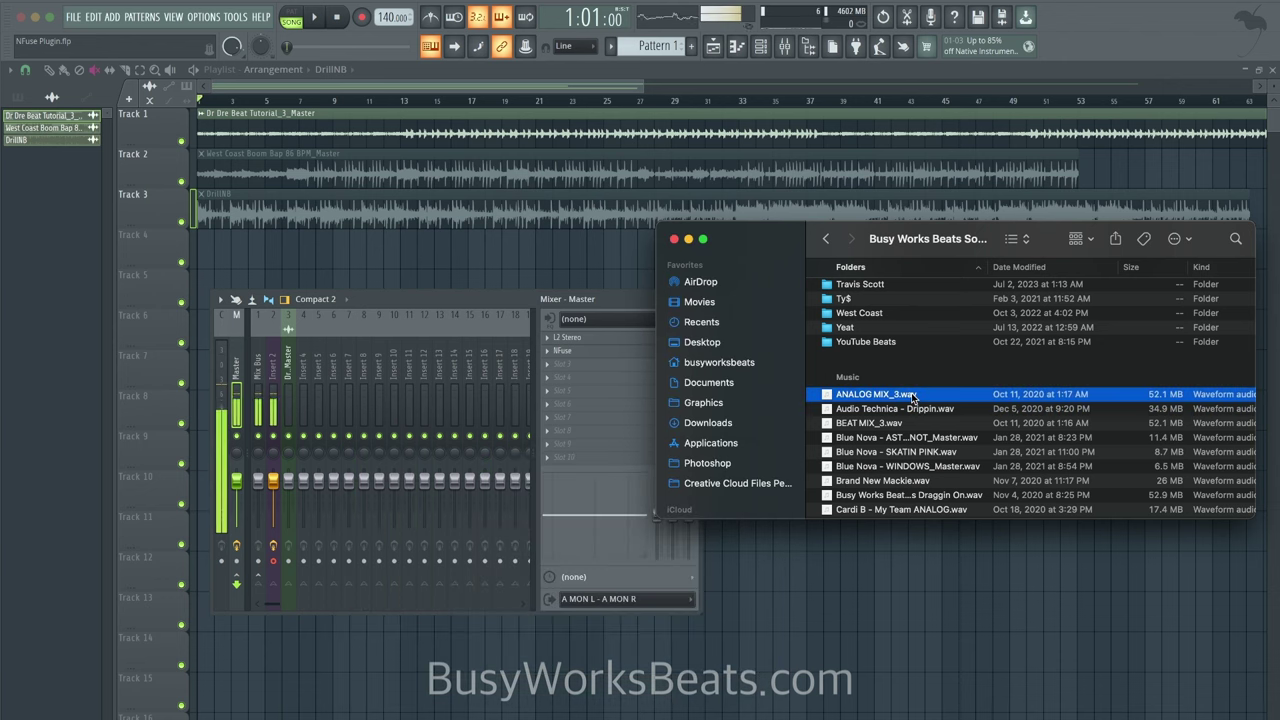
pyautogui.click(674, 239)
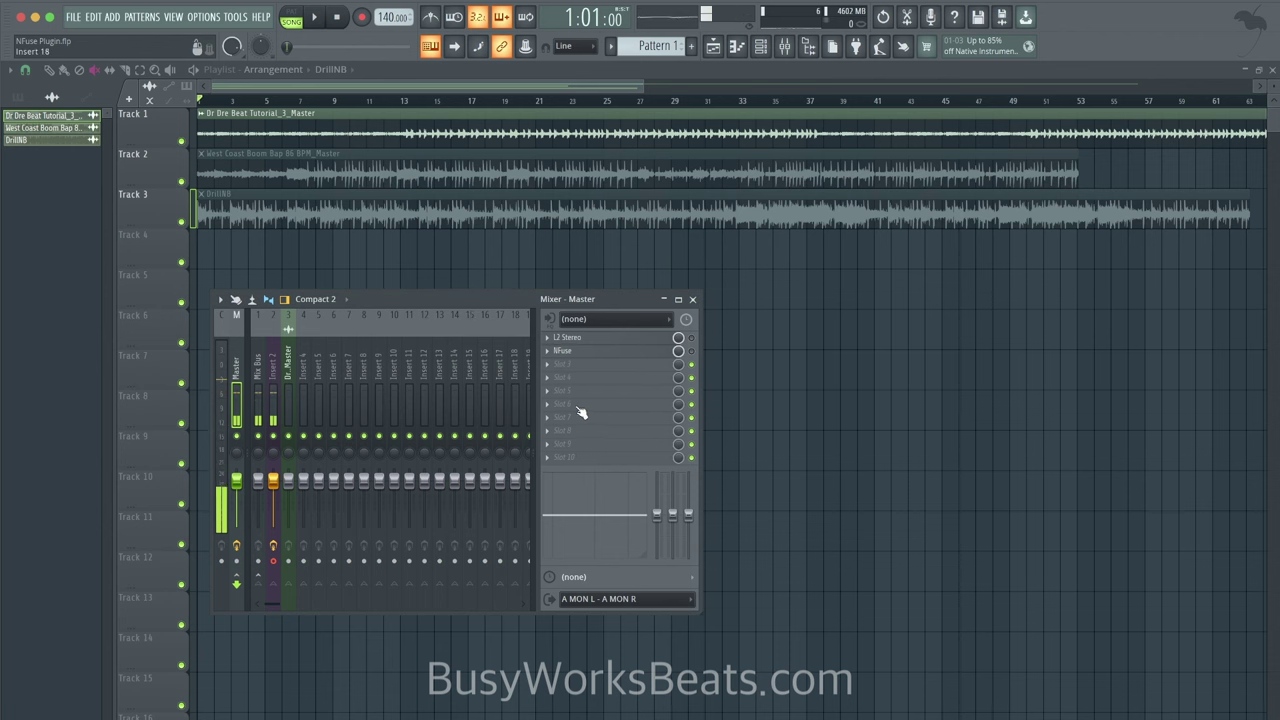
# Set the song position to bar 13 and open the NFuse plugin from the Master mixer track
pyautogui.click(404, 100)
pyautogui.click(785, 46)
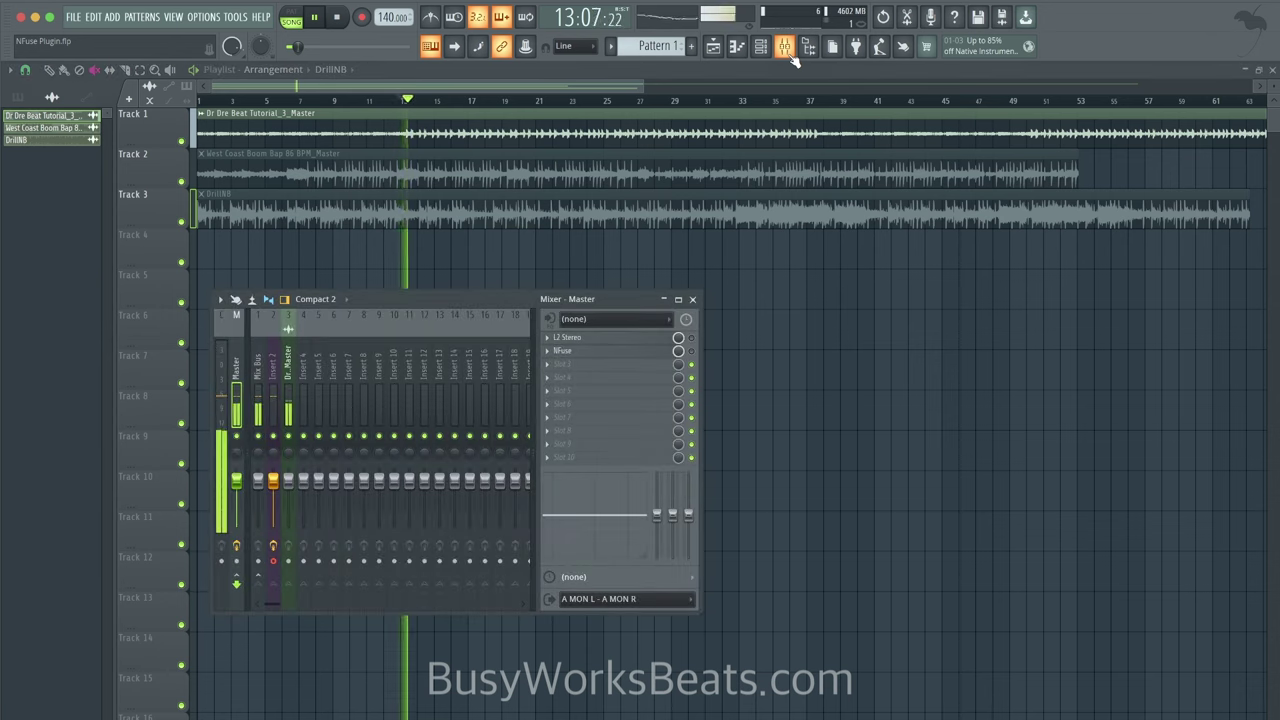
pyautogui.click(604, 351)
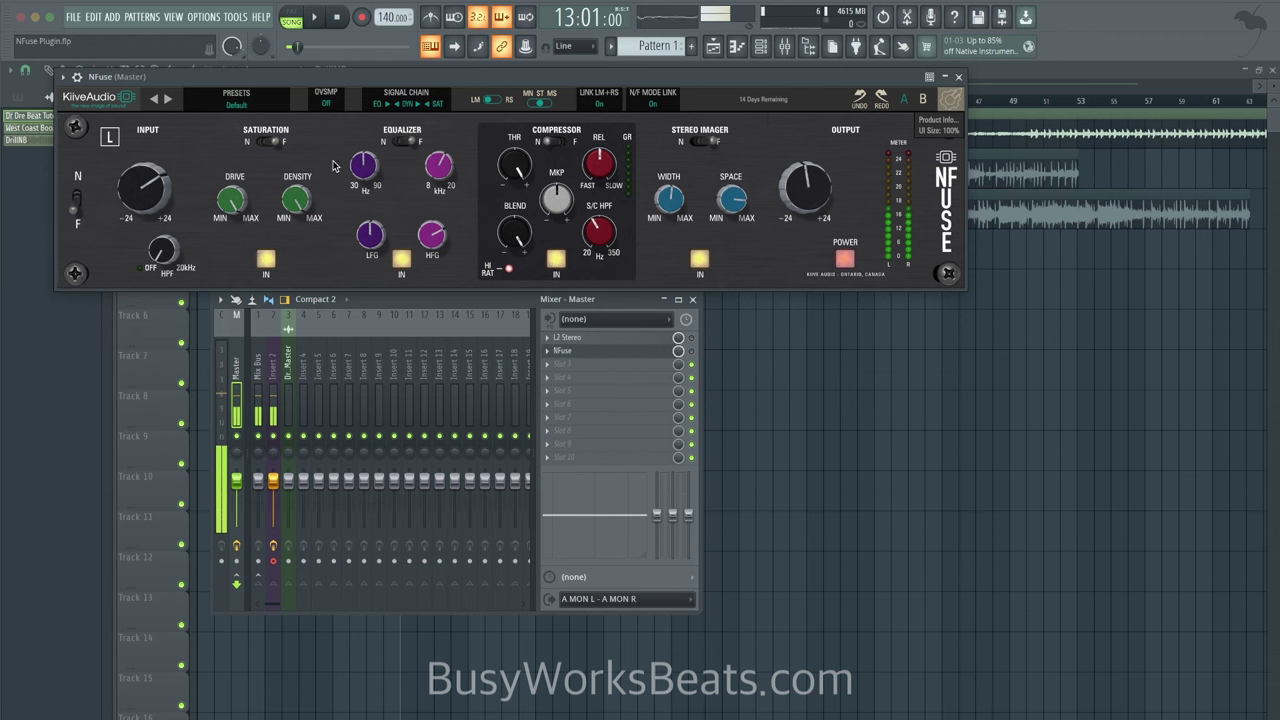
# Switch NFuse's overall mode back and forth between N and F to compare both panels, ending on F
pyautogui.click(78, 200)
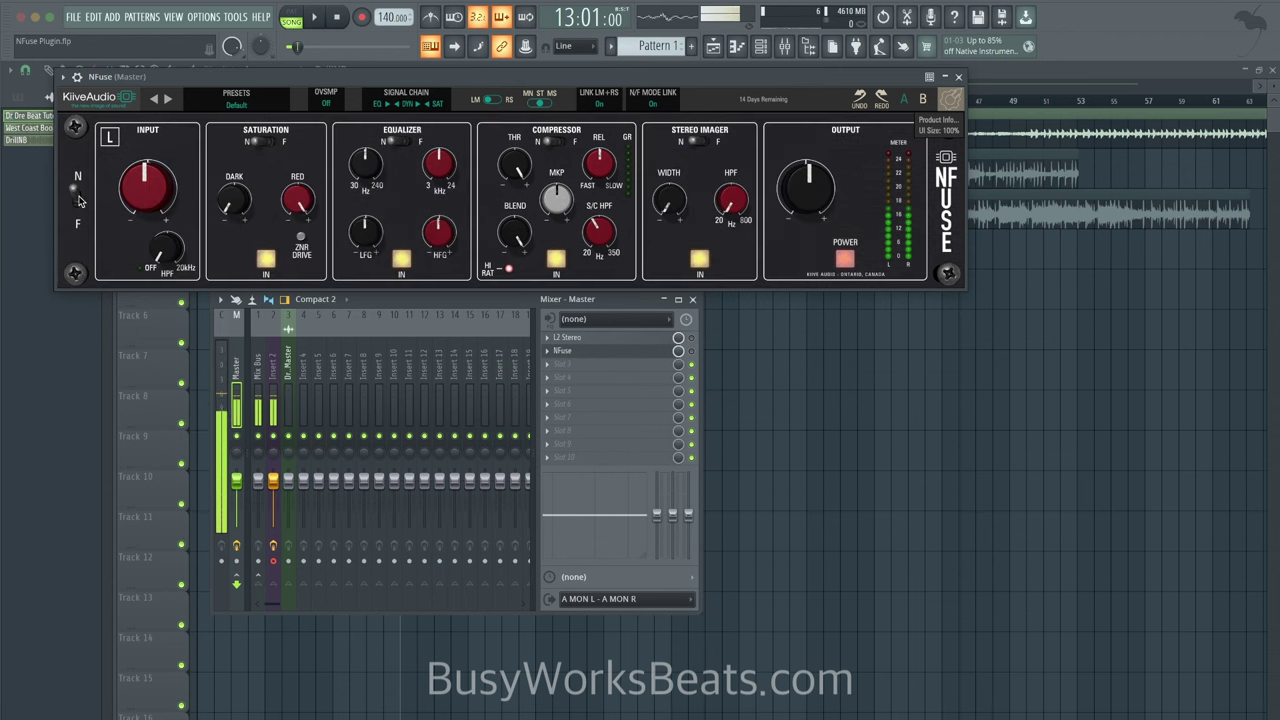
pyautogui.click(78, 200)
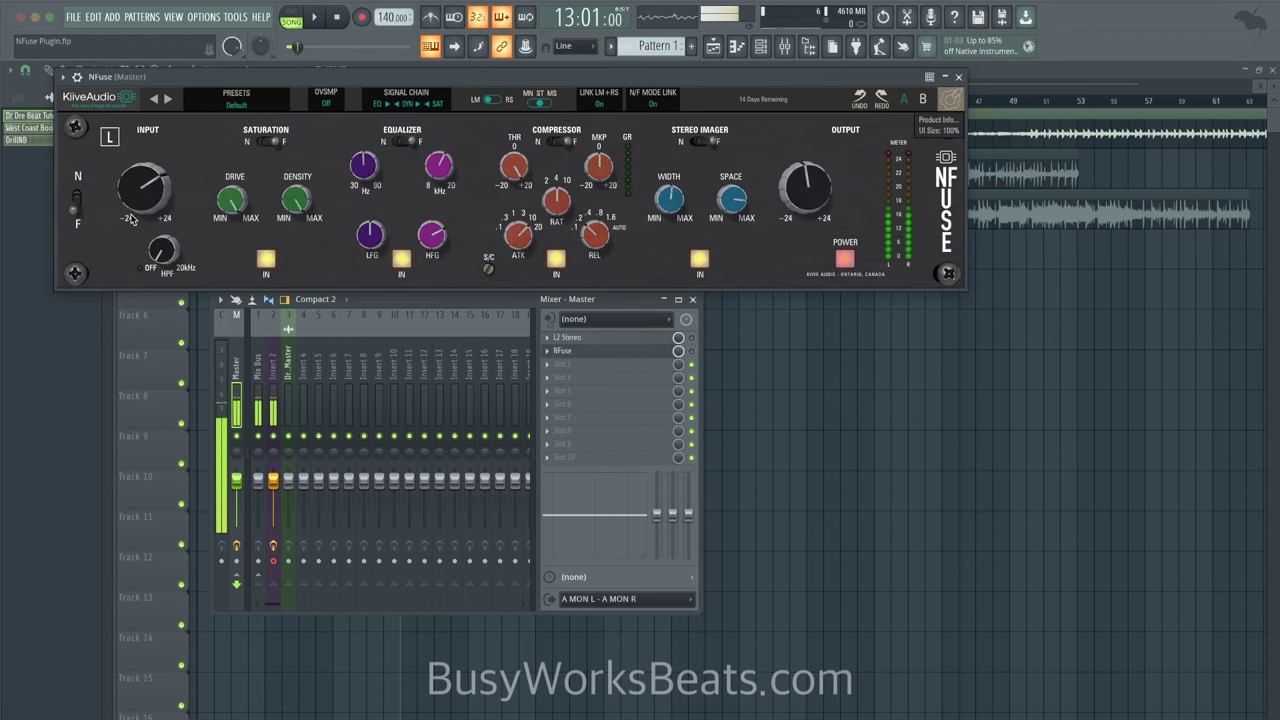
pyautogui.click(78, 200)
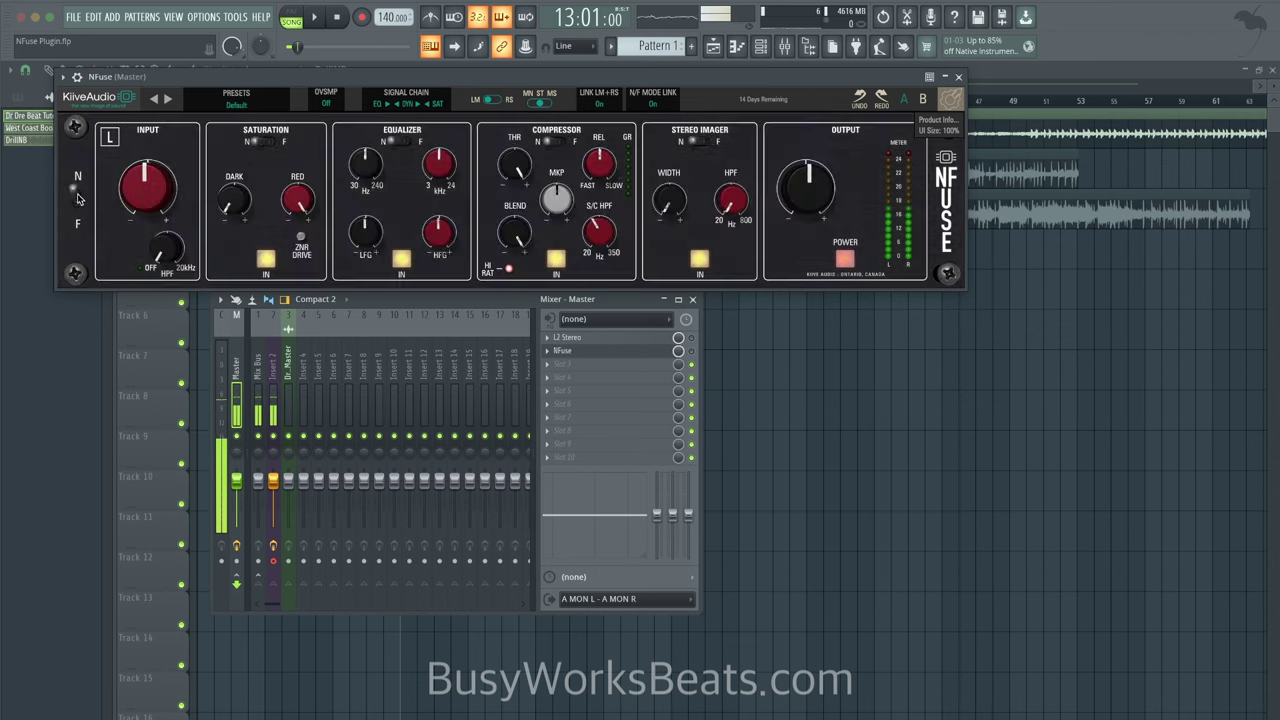
pyautogui.click(78, 200)
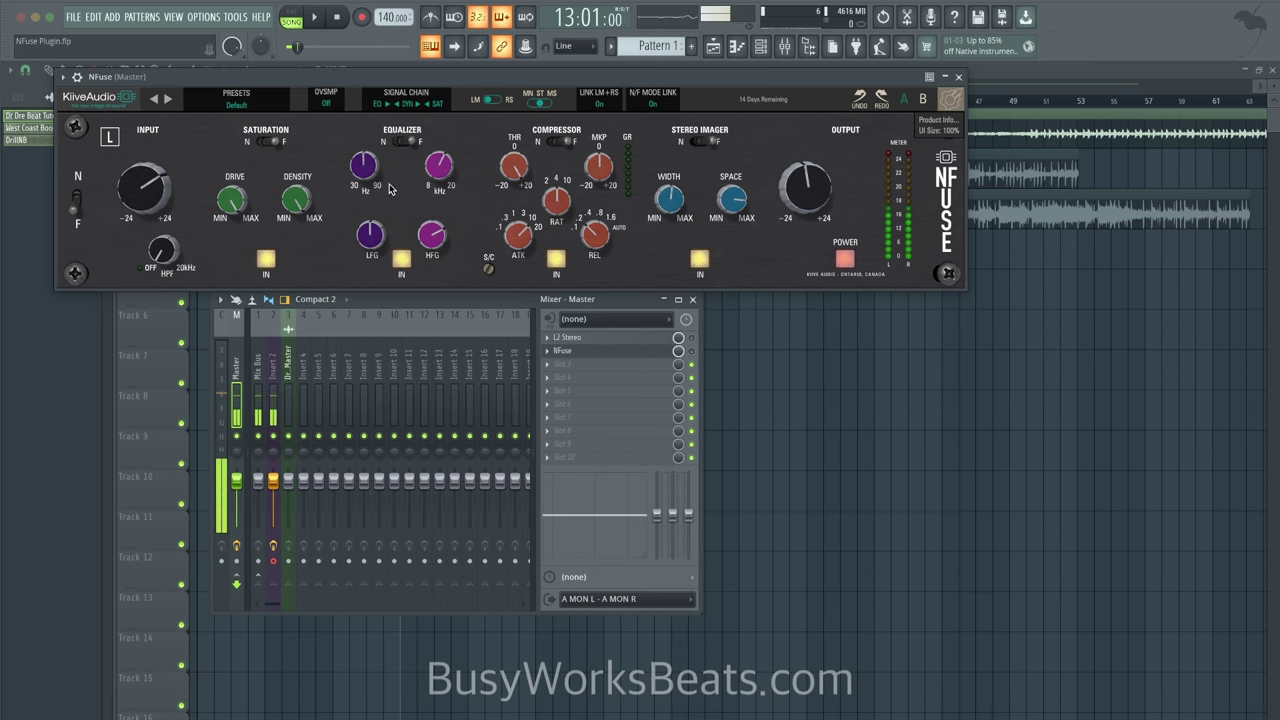
# Load the Default Preset in NFuse and switch the whole unit to F mode
pyautogui.click(238, 100)
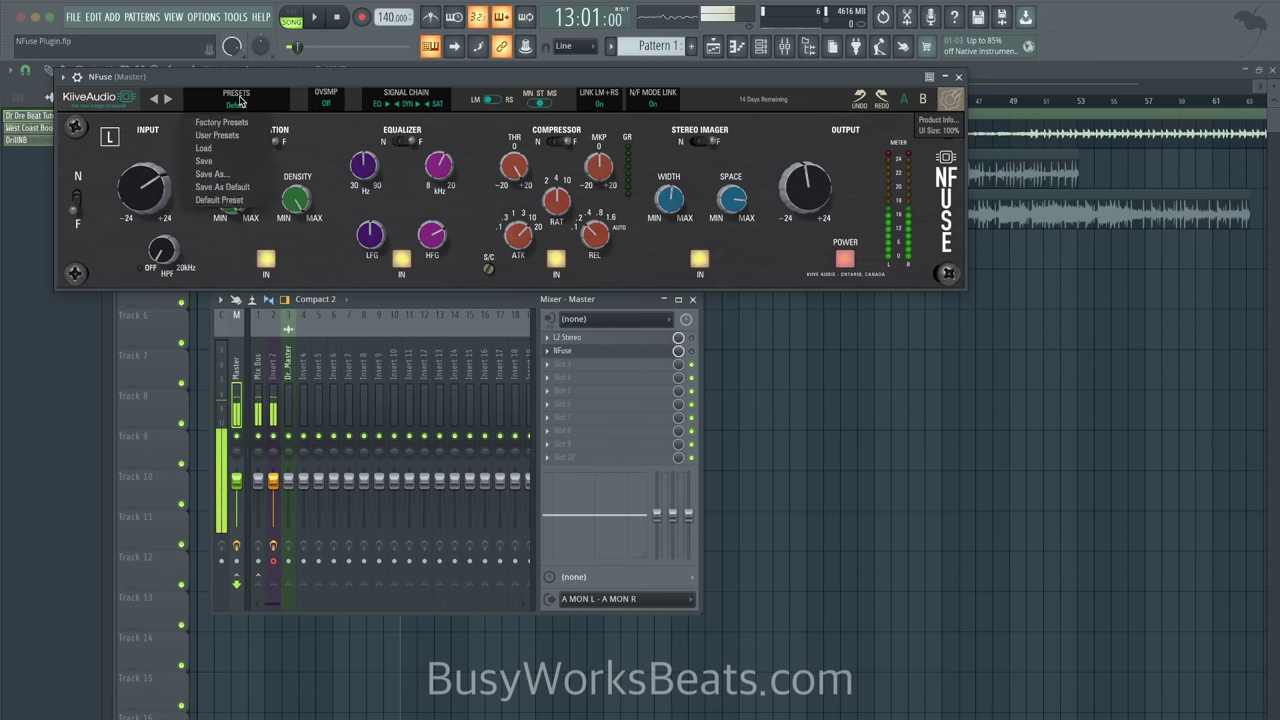
pyautogui.click(240, 201)
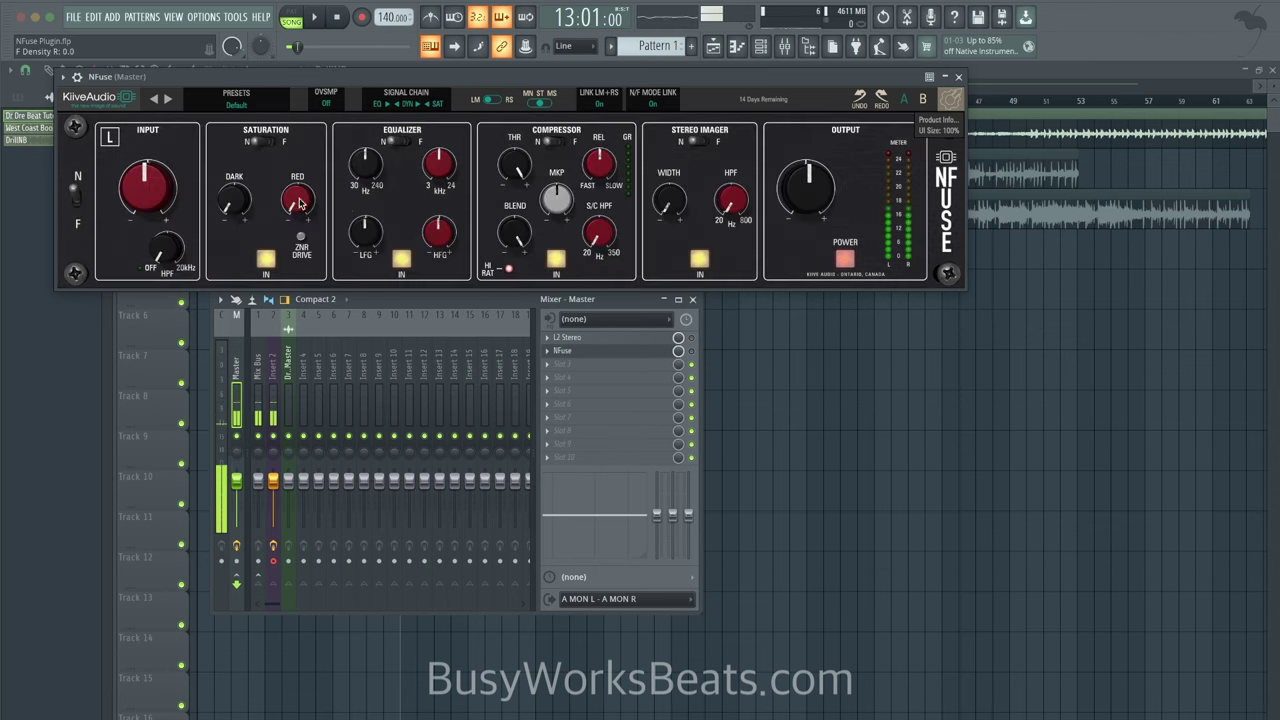
pyautogui.click(79, 213)
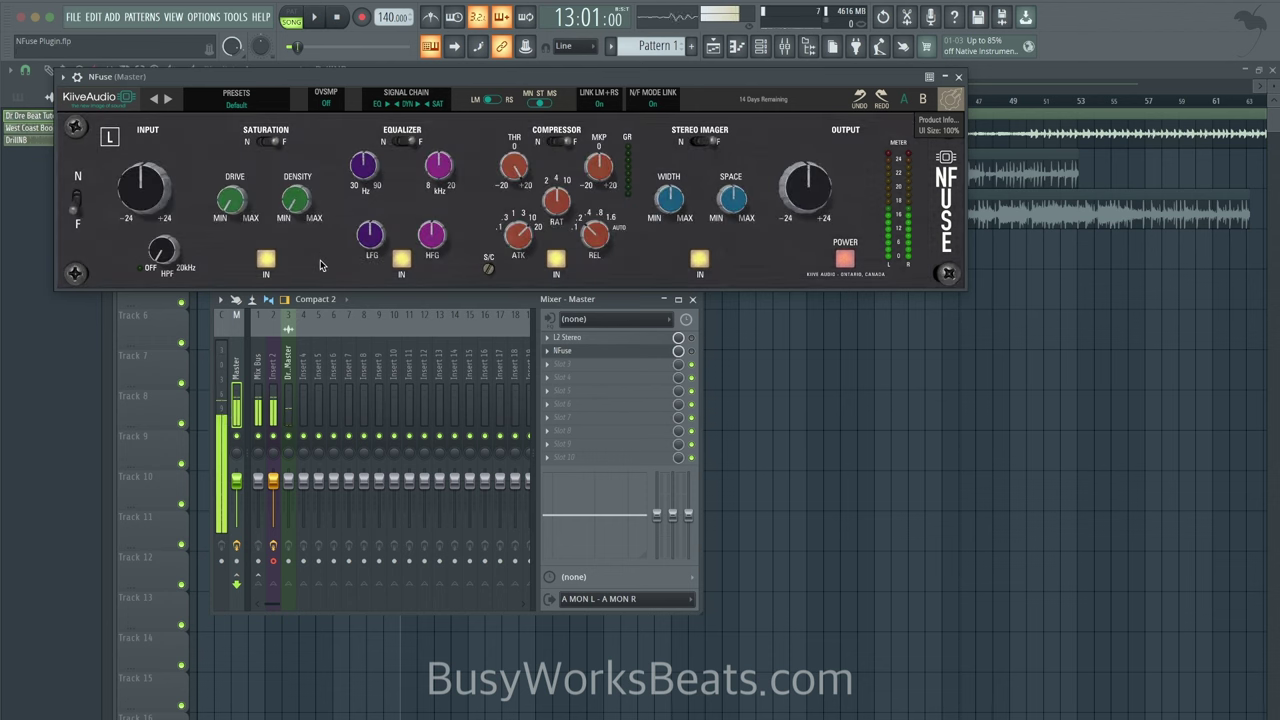
# Flip the saturation, equalizer, compressor and stereo imager sections individually to N mode and back to F
pyautogui.click(273, 143)
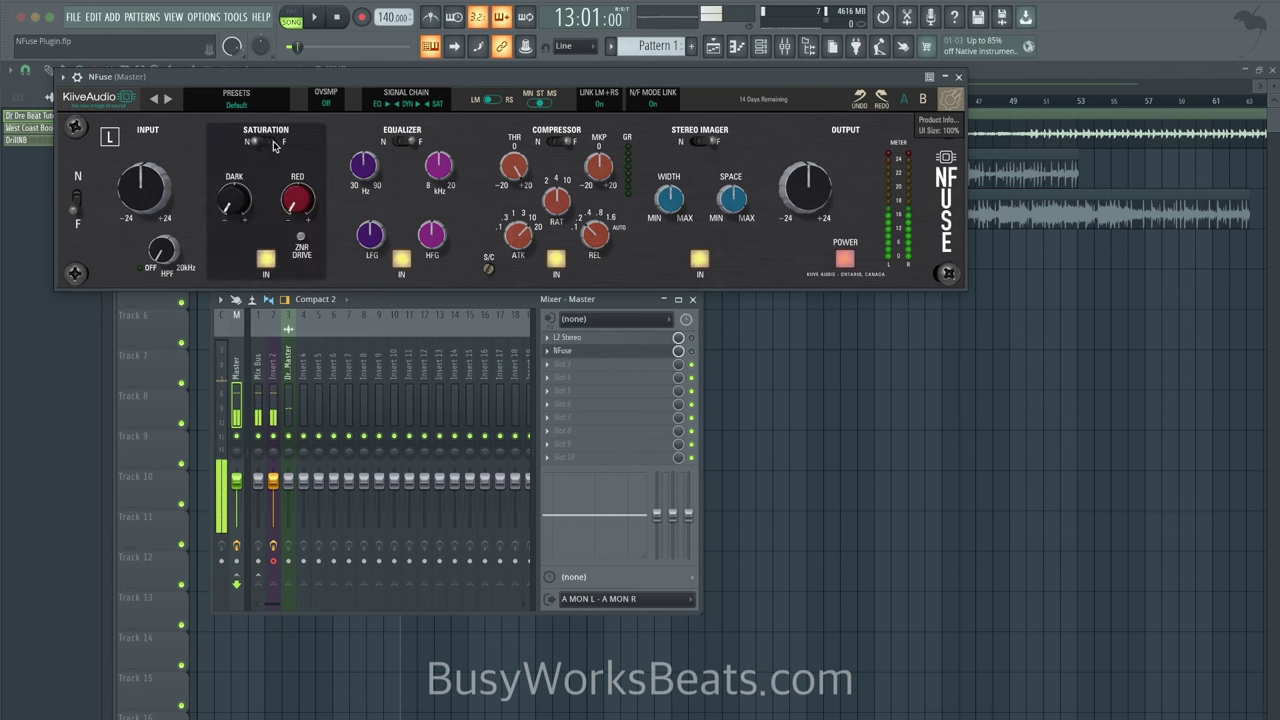
pyautogui.click(273, 143)
pyautogui.click(407, 144)
pyautogui.click(407, 144)
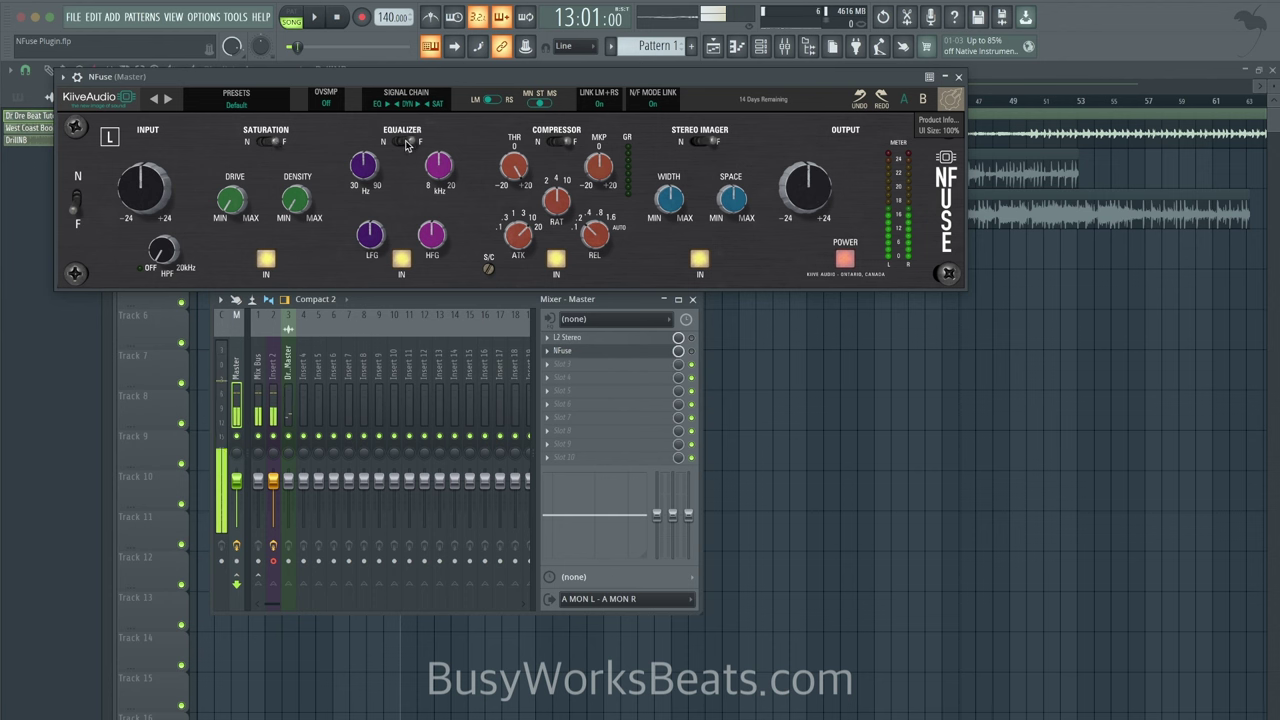
pyautogui.click(565, 143)
pyautogui.click(565, 143)
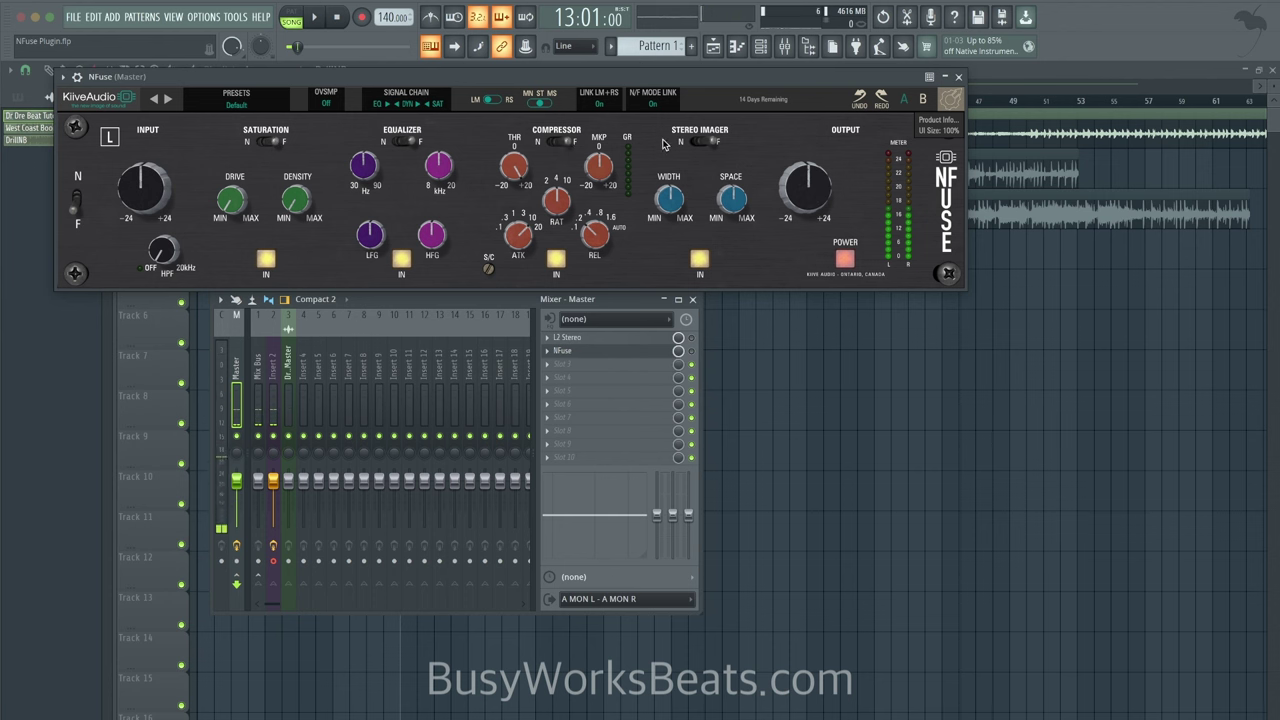
pyautogui.click(702, 143)
pyautogui.click(702, 143)
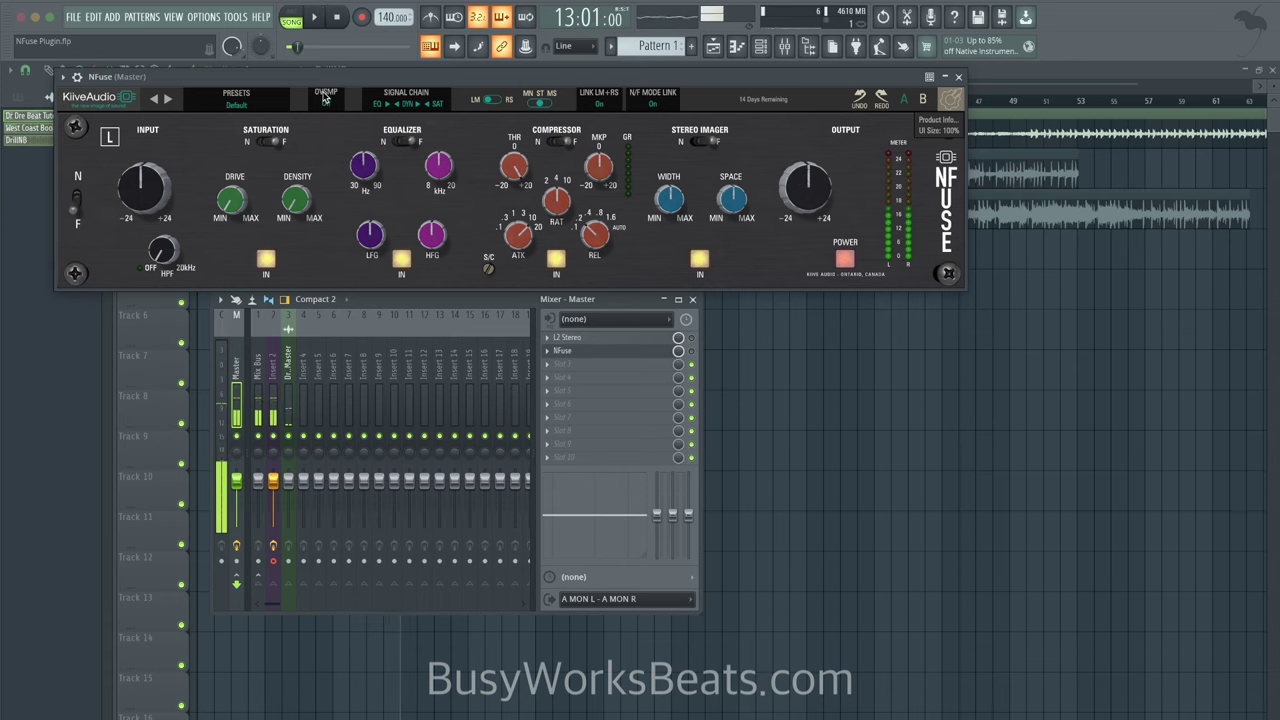
# Move the NFuse window below the upper playlist tracks and raise saturation Density to maximum during playback
pyautogui.moveTo(323, 77); pyautogui.dragTo(325, 213)
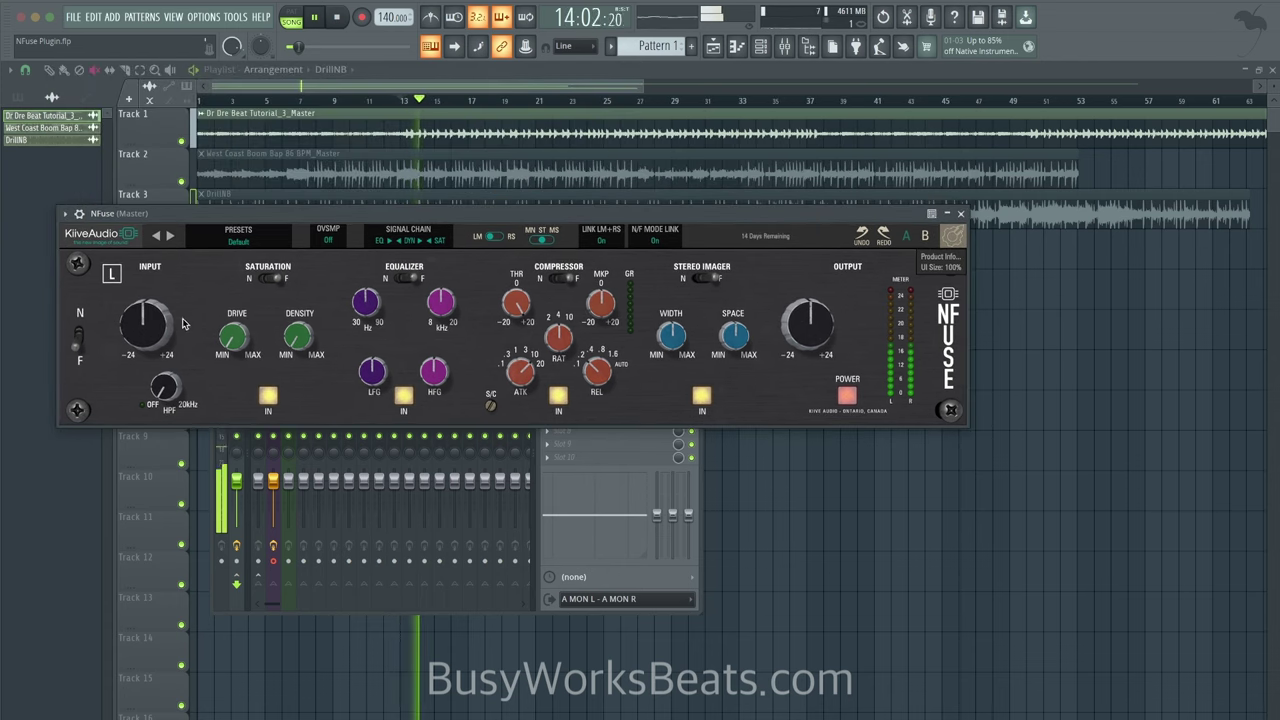
pyautogui.press('space')
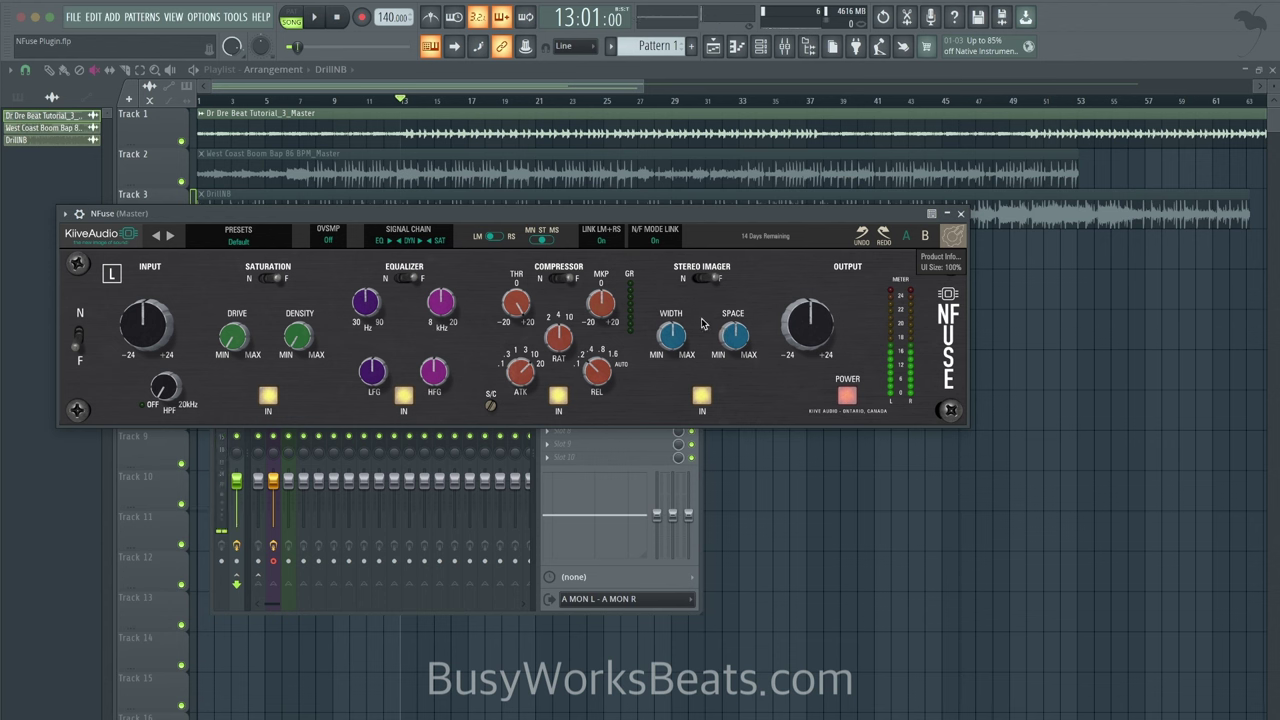
pyautogui.press('space')
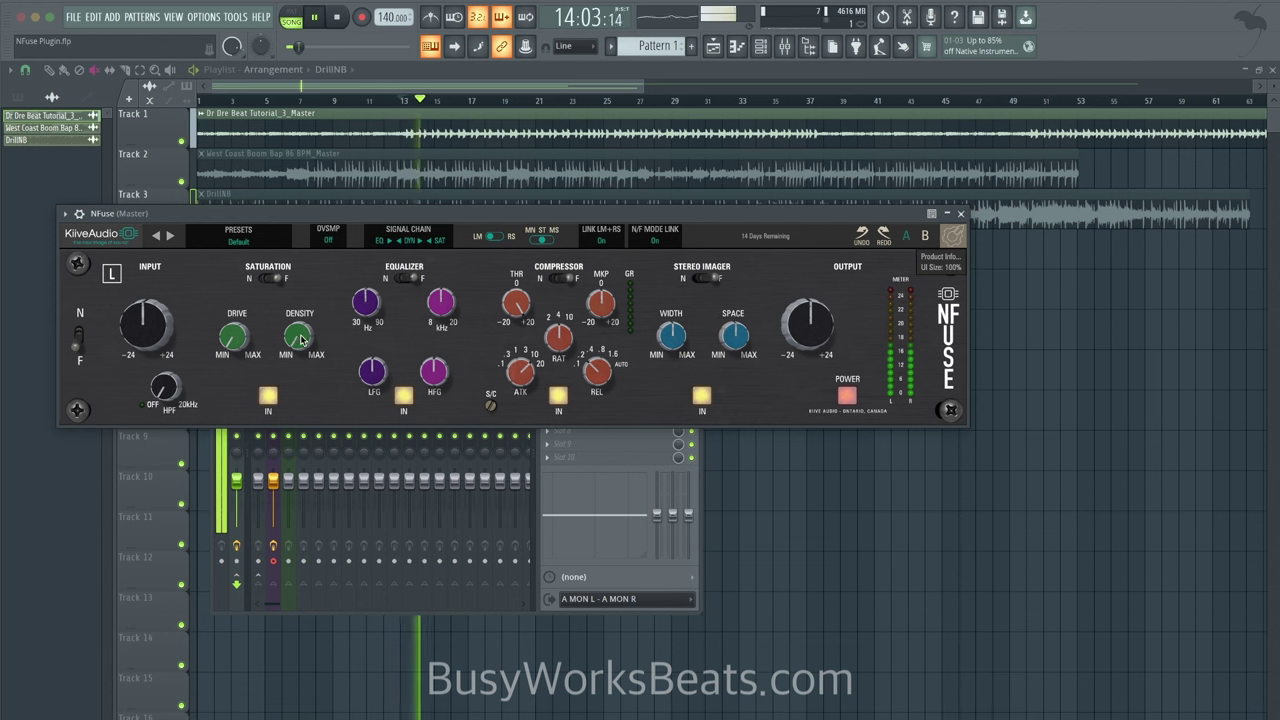
pyautogui.moveTo(298, 338); pyautogui.dragTo(309, 206)
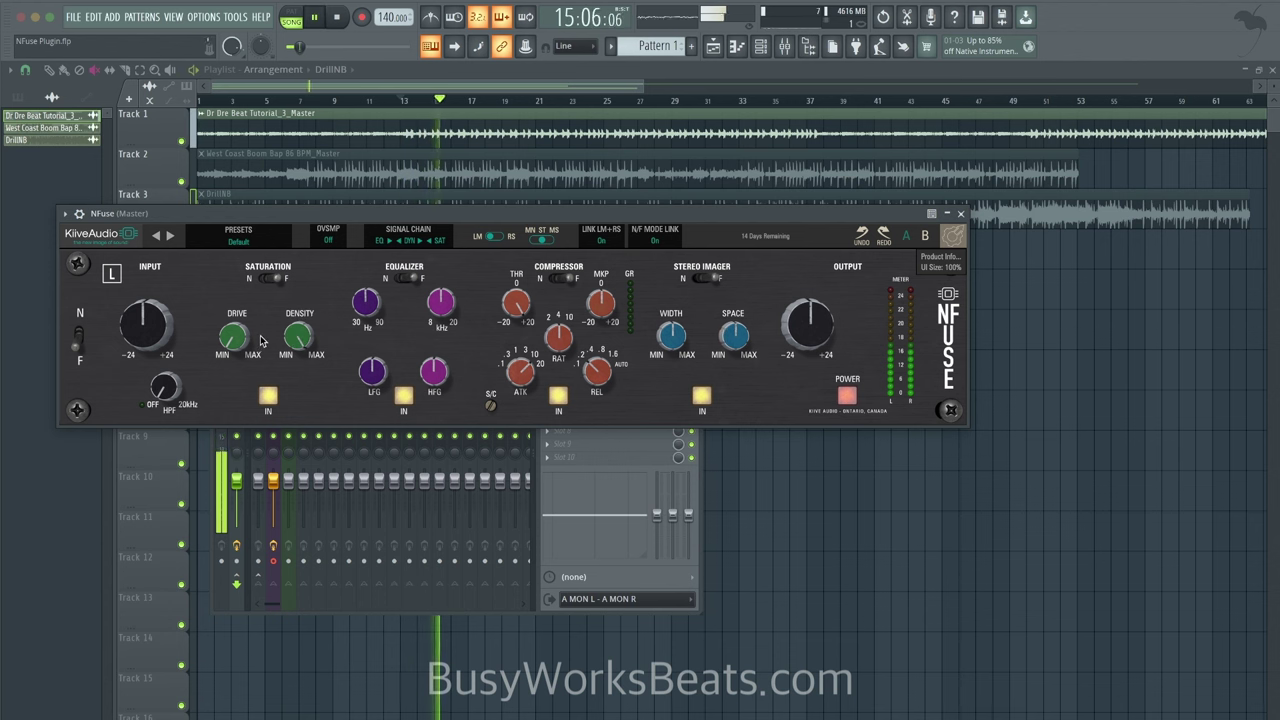
# Enable NFuse on the Master track, set saturation Density to 10 and raise Drive well above halfway during playback
pyautogui.moveTo(239, 339); pyautogui.dragTo(296, 54)
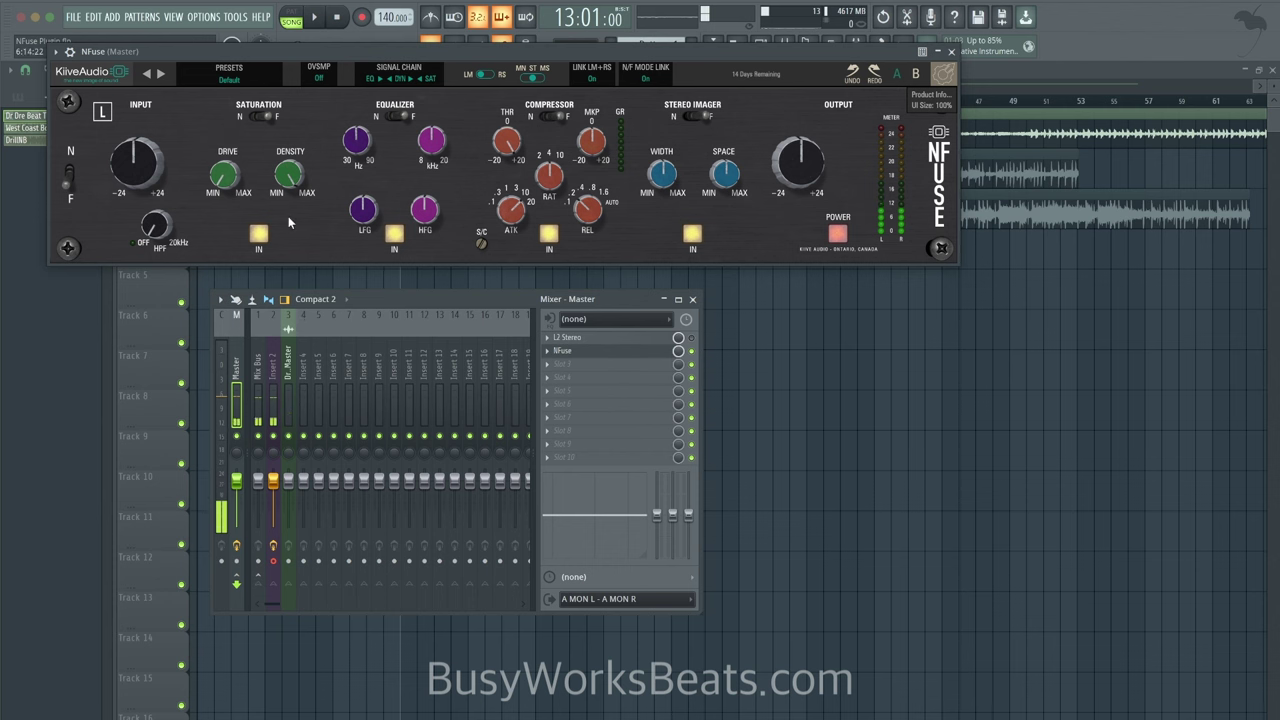
pyautogui.press('space')
pyautogui.moveTo(288, 174); pyautogui.dragTo(305, 127)
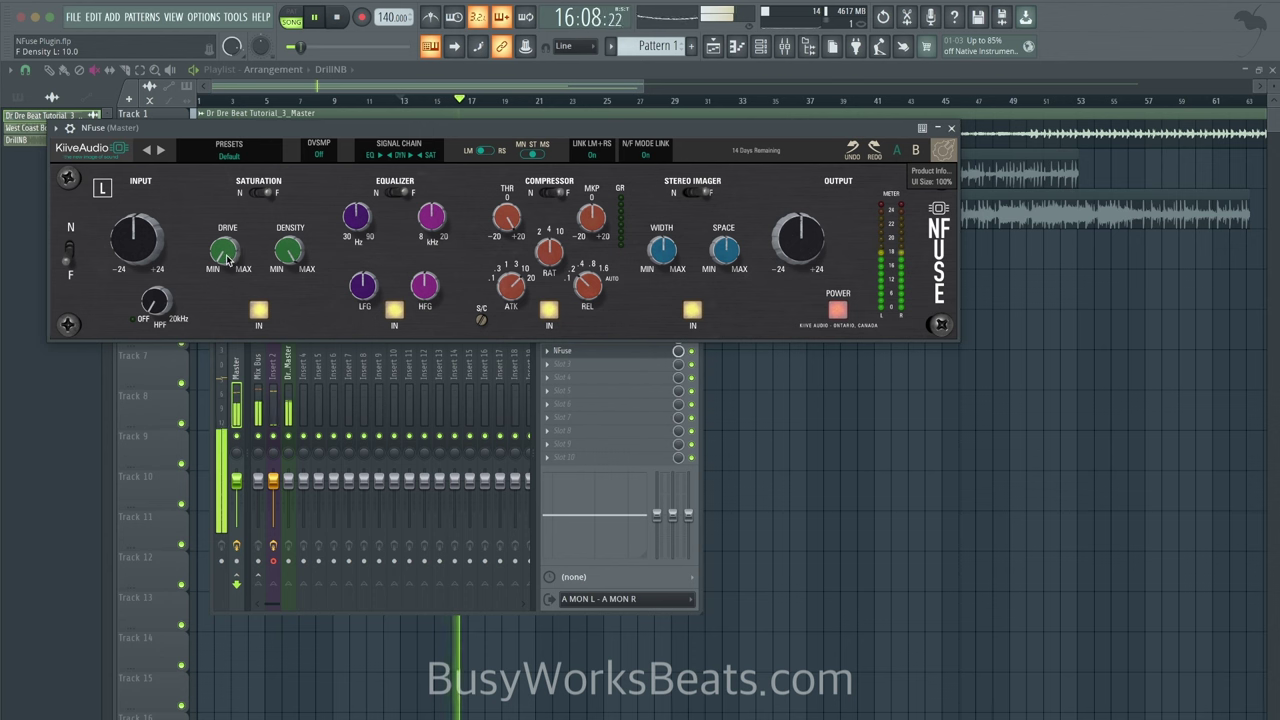
pyautogui.moveTo(225, 255); pyautogui.dragTo(248, 158)
pyautogui.press('space')
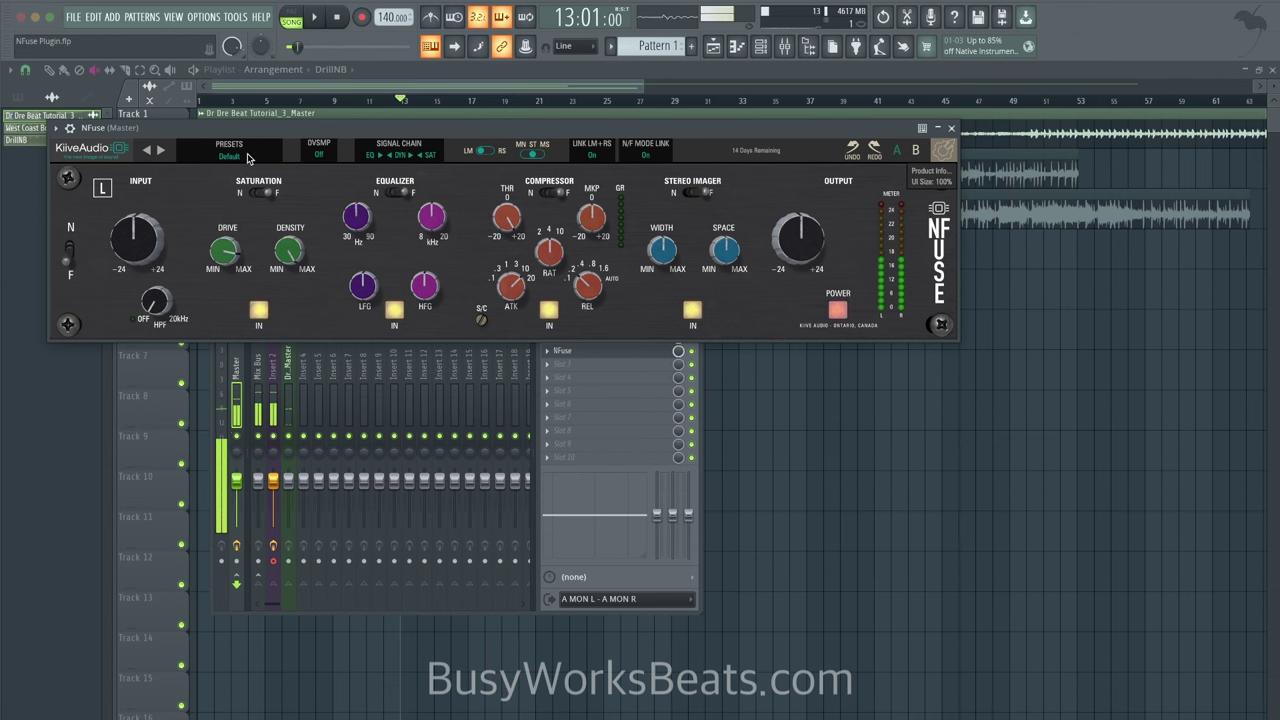
# Route Insert 2 to the Master track only and play the beat briefly to check it
pyautogui.click(264, 590)
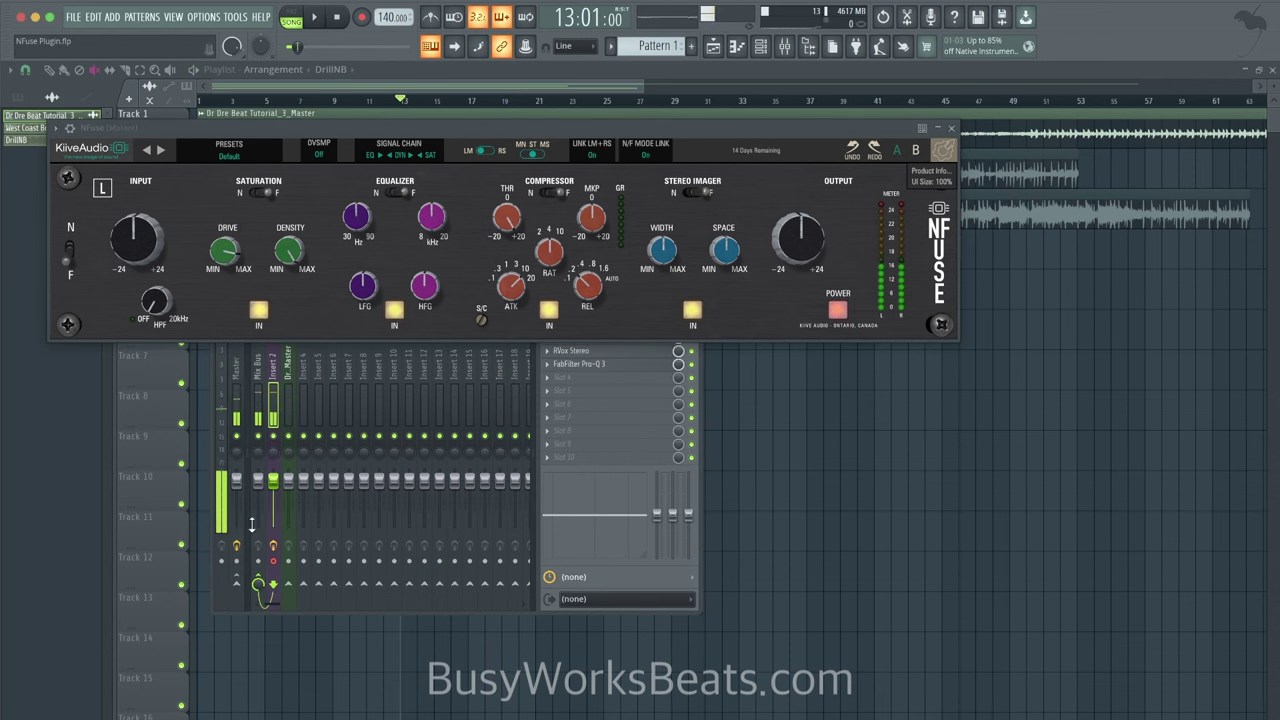
pyautogui.rightClick(240, 586)
pyautogui.click(261, 605)
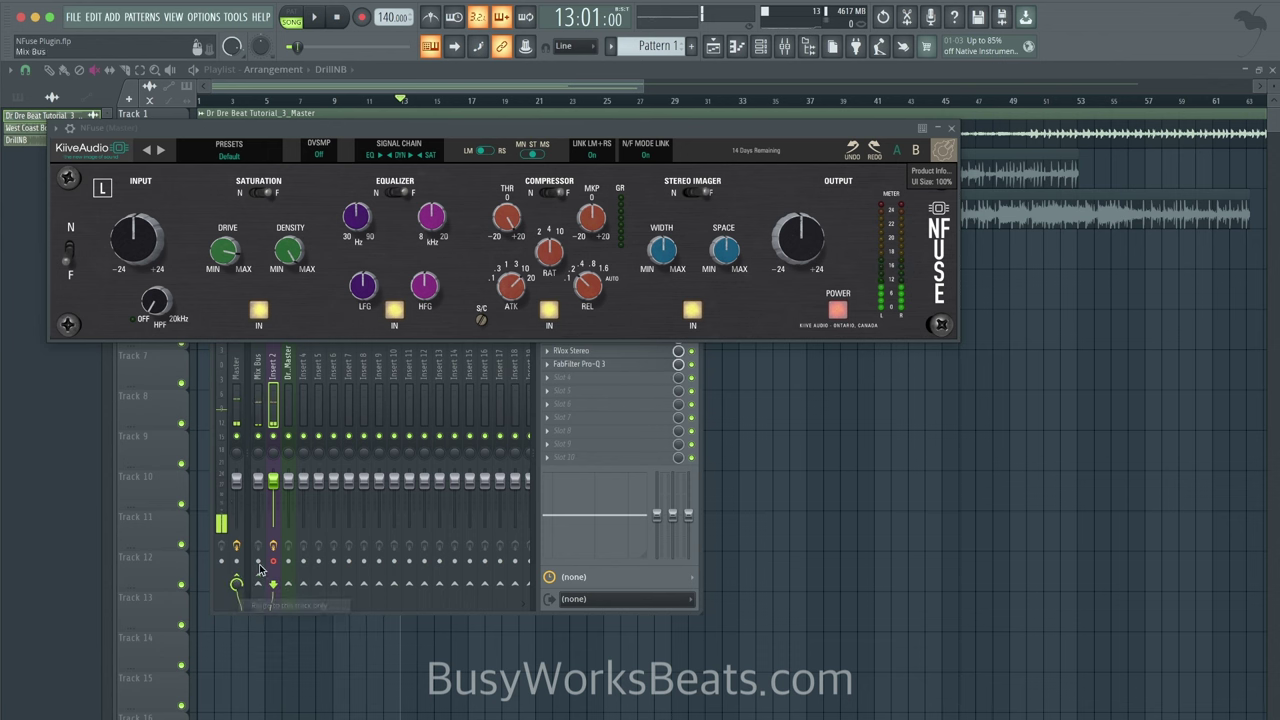
pyautogui.press('space')
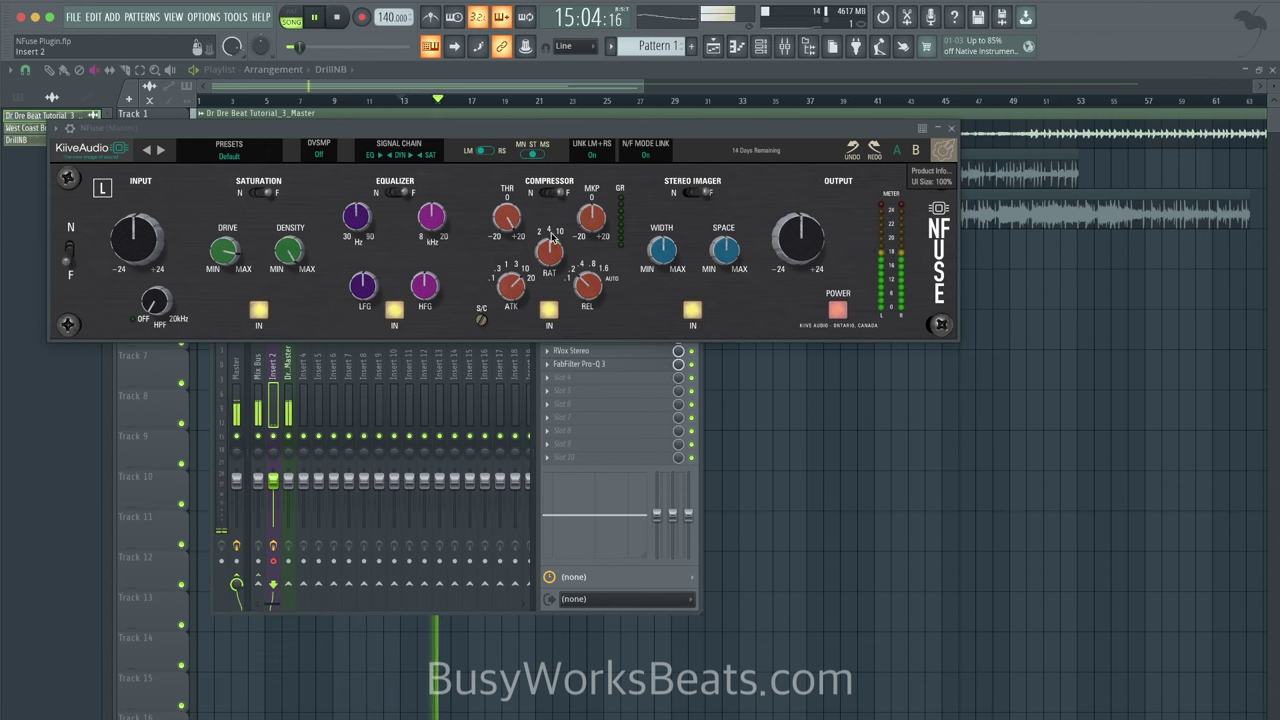
pyautogui.press('space')
# Uncover the playlist tracks, set the Dr Dre clip's gain to about -2.3 dB, and audition the saturated beat
pyautogui.moveTo(714, 122); pyautogui.dragTo(707, 232)
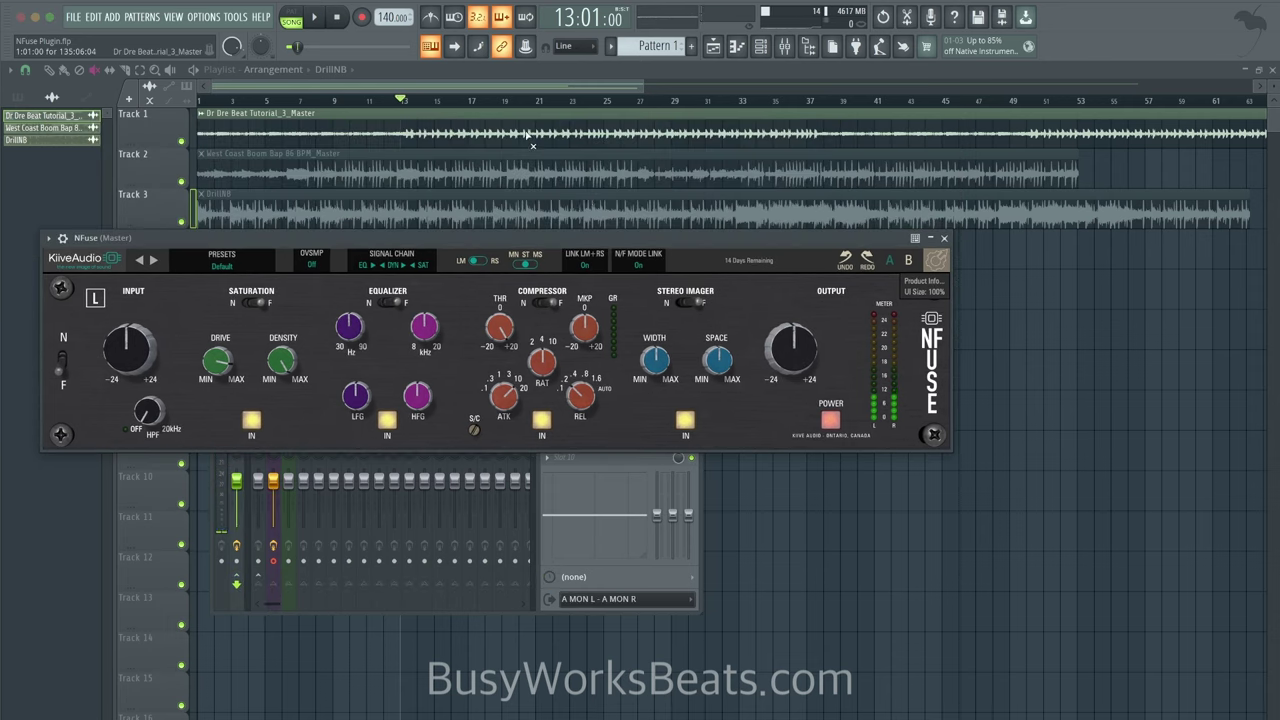
pyautogui.click(51, 71)
pyautogui.press('space')
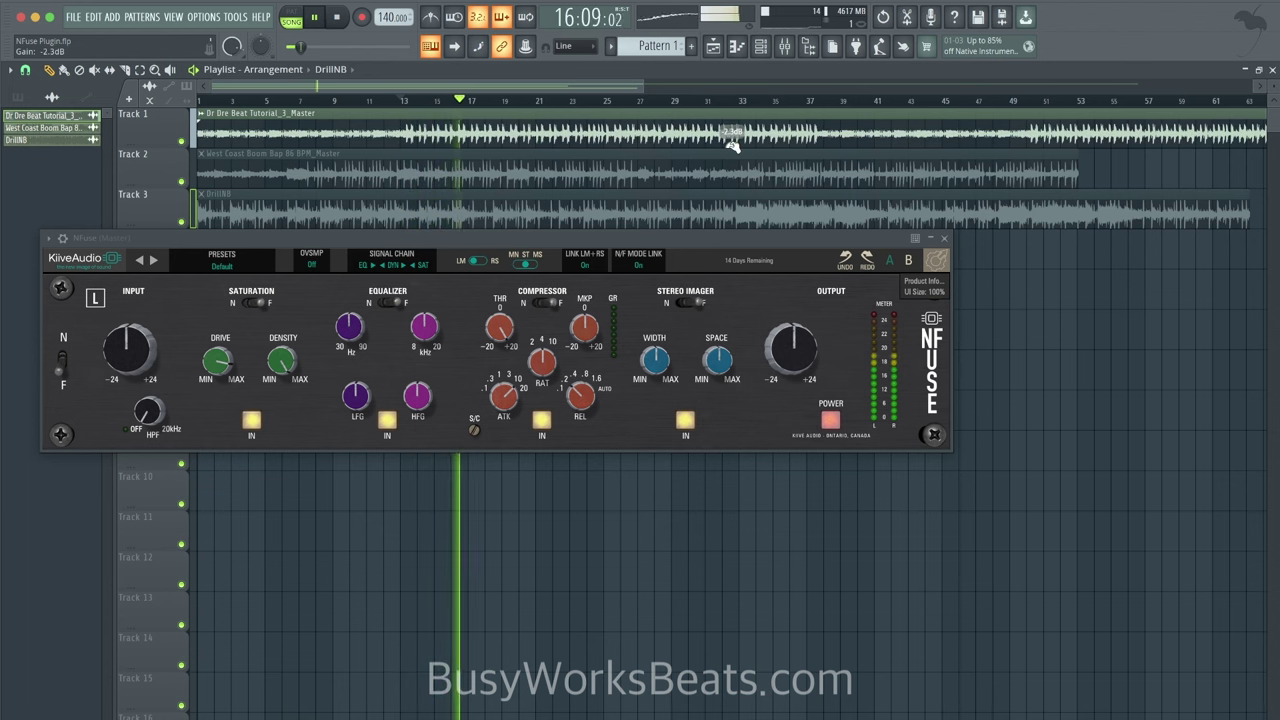
pyautogui.press('space')
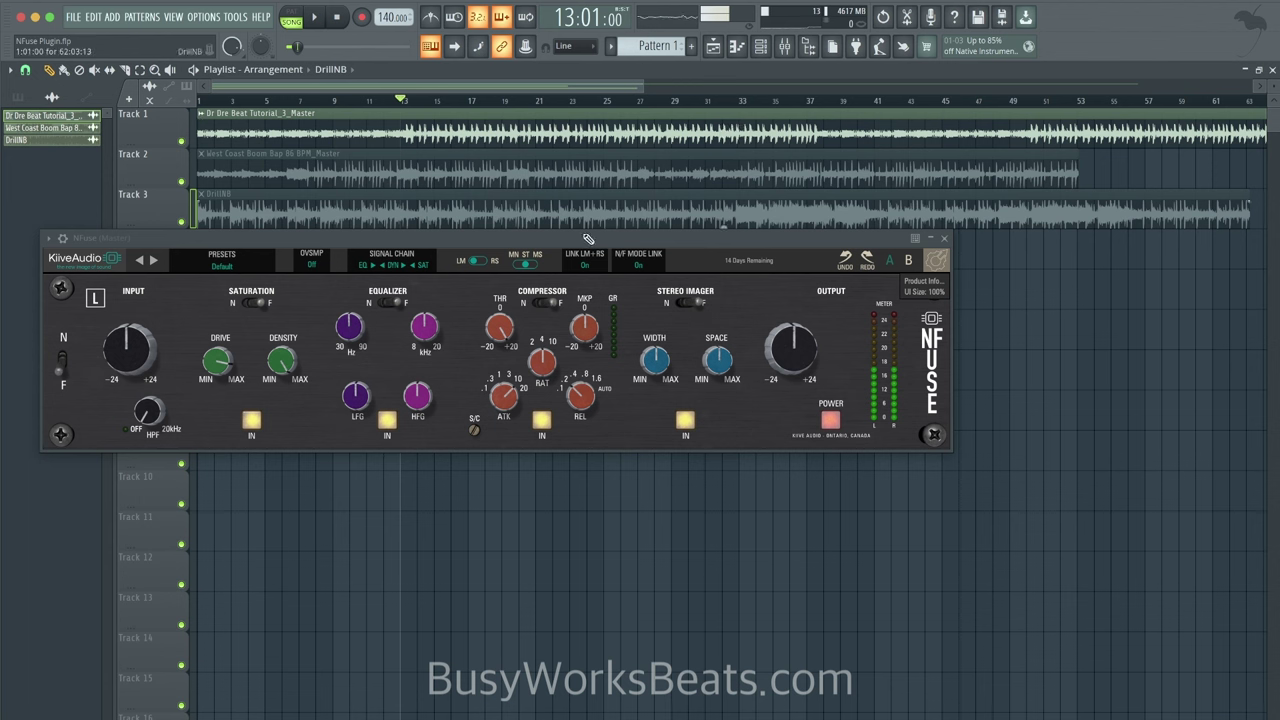
pyautogui.press('space')
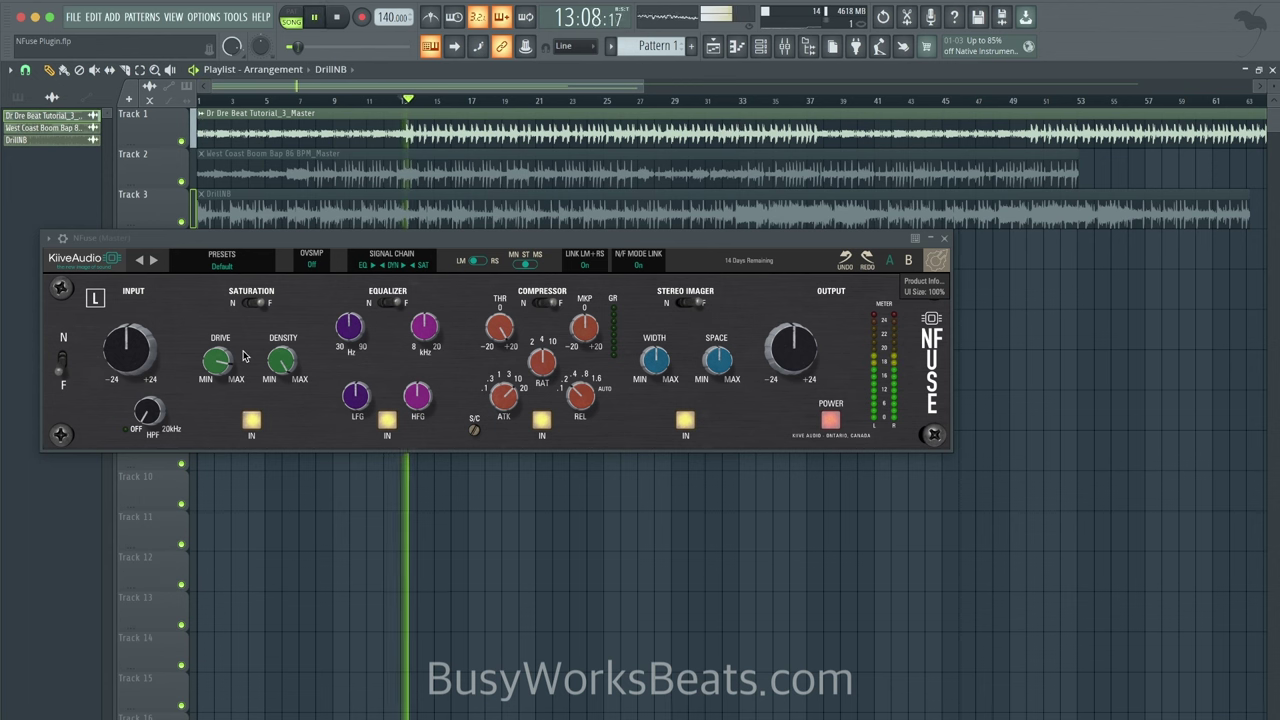
pyautogui.press('space')
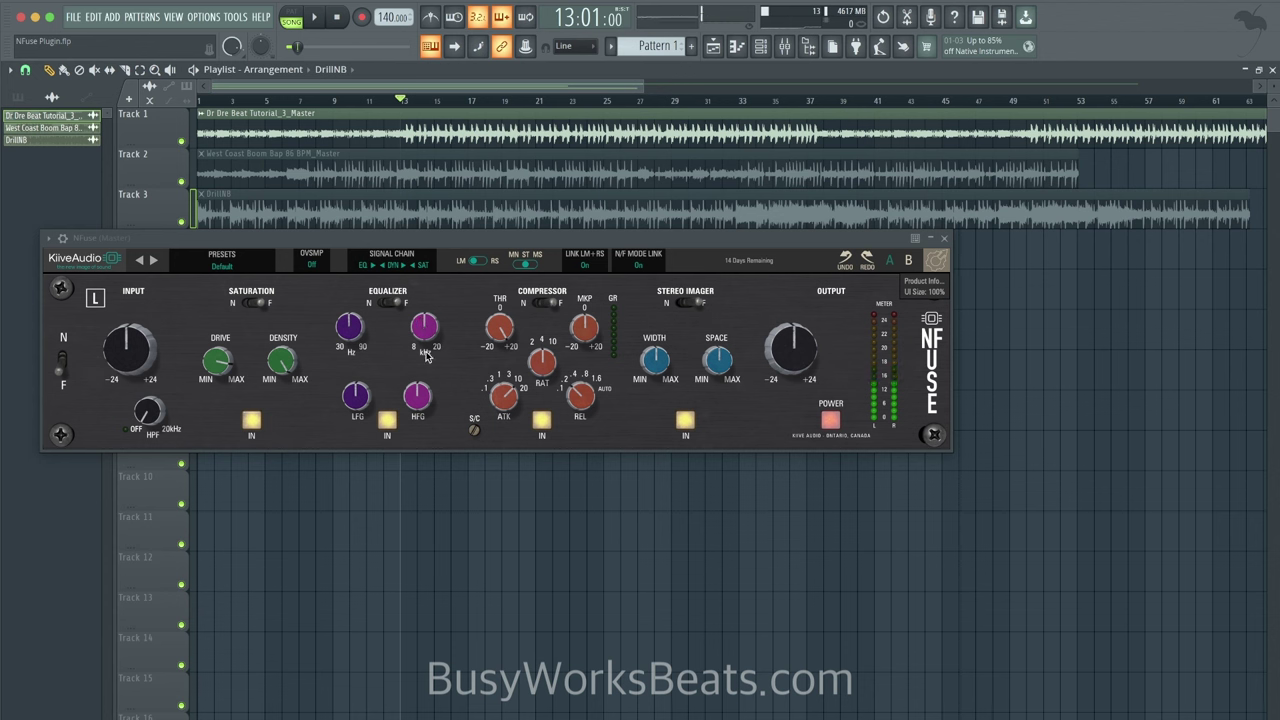
# Set the equalizer's high frequency to about 11.9 kHz, boost its high gain to about 6.8 dB, and audition the beat
pyautogui.moveTo(430, 331); pyautogui.dragTo(431, 324)
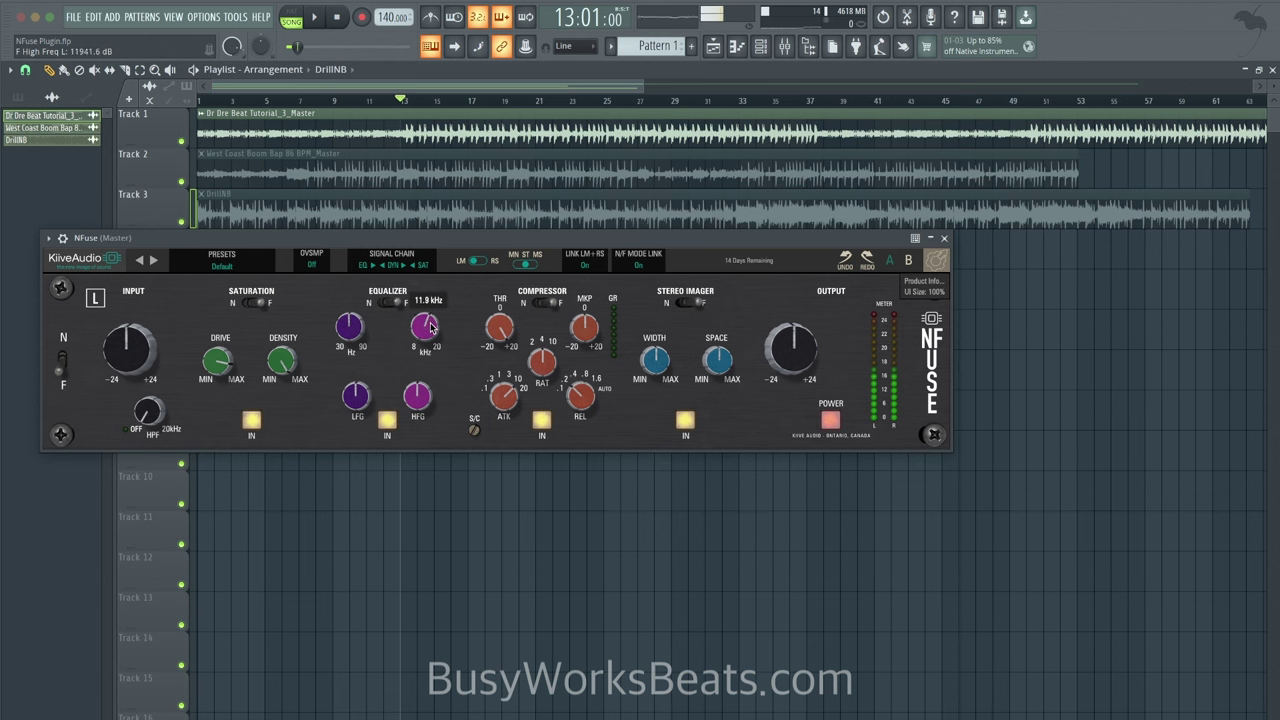
pyautogui.press('space')
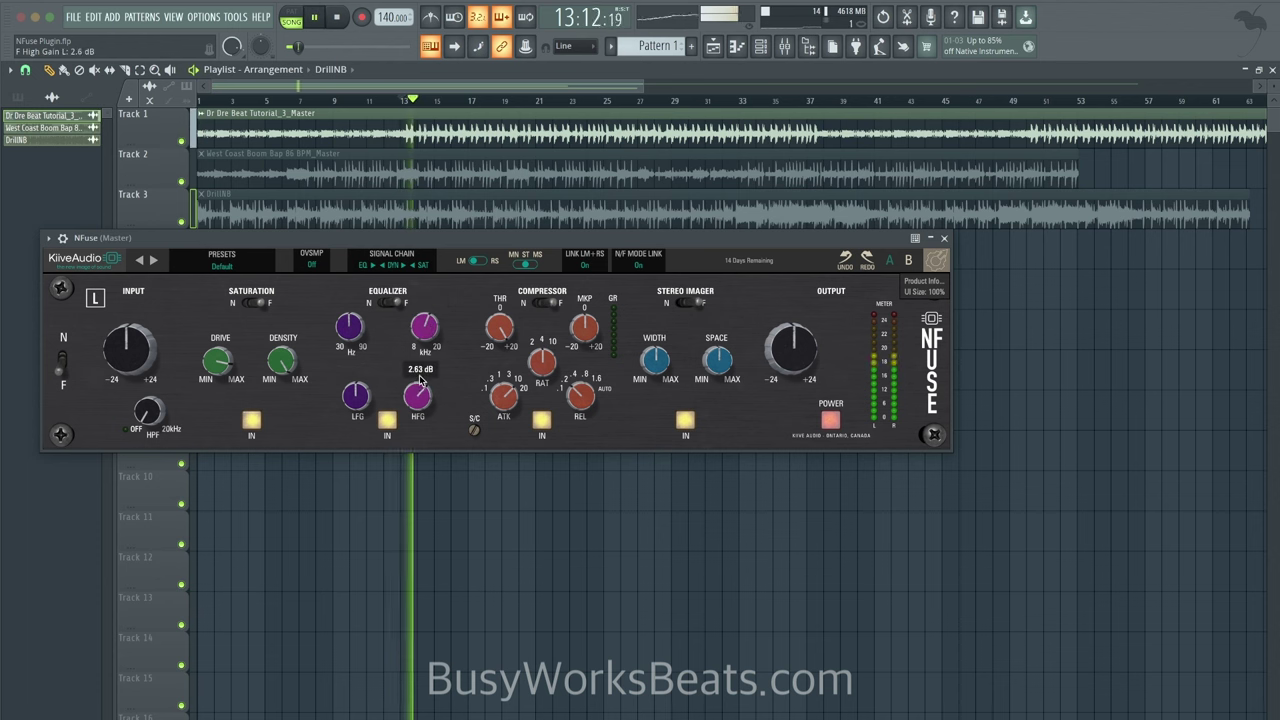
pyautogui.moveTo(420, 380); pyautogui.dragTo(420, 410)
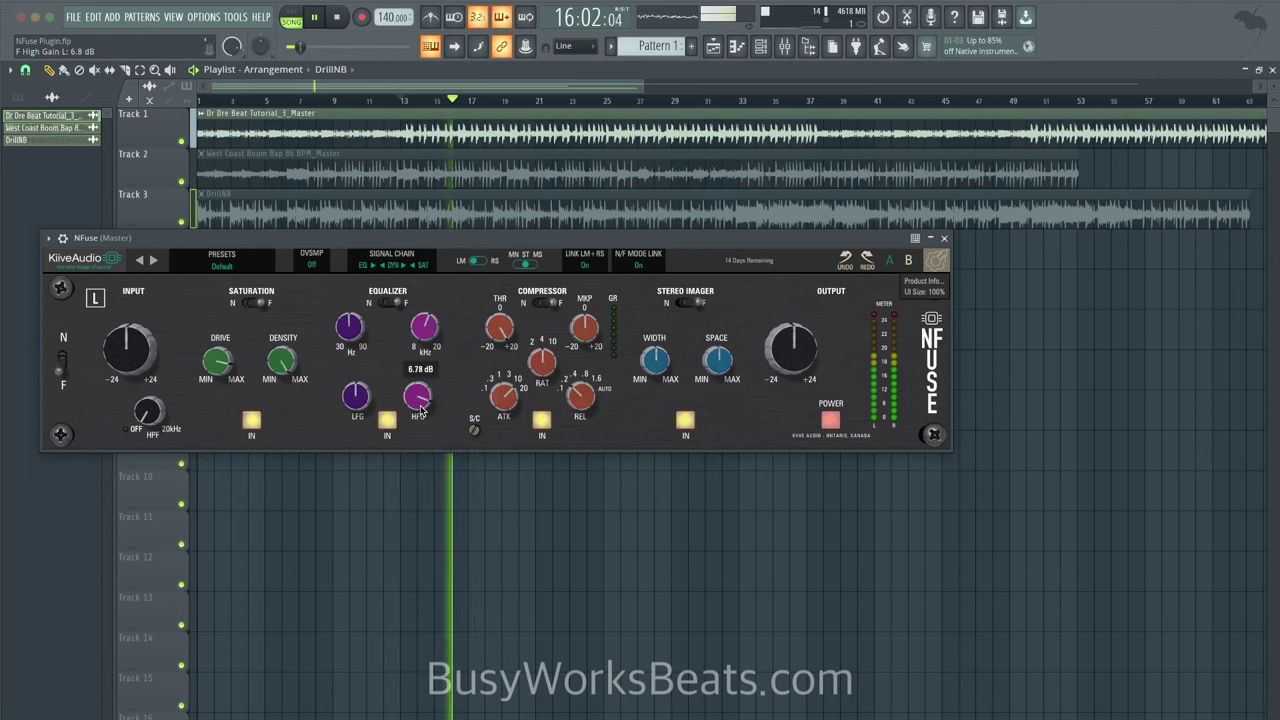
pyautogui.press('space')
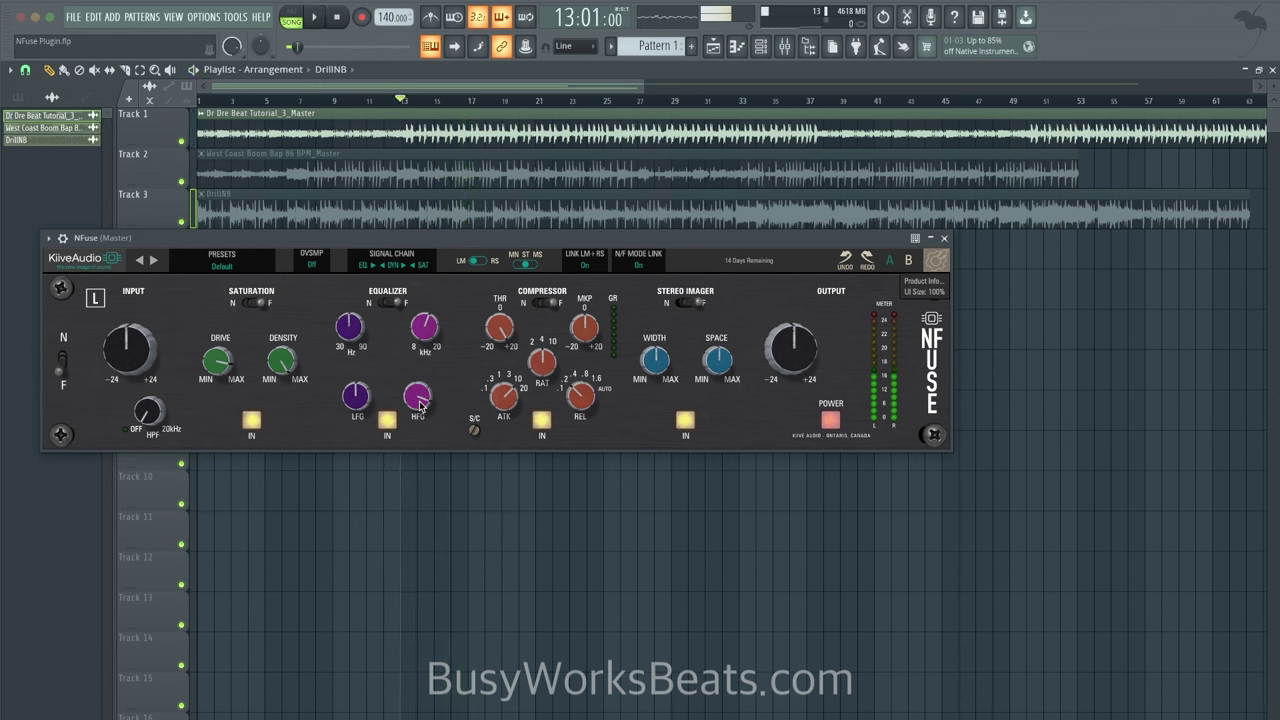
pyautogui.moveTo(420, 404)
pyautogui.mouseDown()
pyautogui.moveTo(420, 383)
pyautogui.moveTo(425, 413)
pyautogui.mouseUp()
pyautogui.press('space')
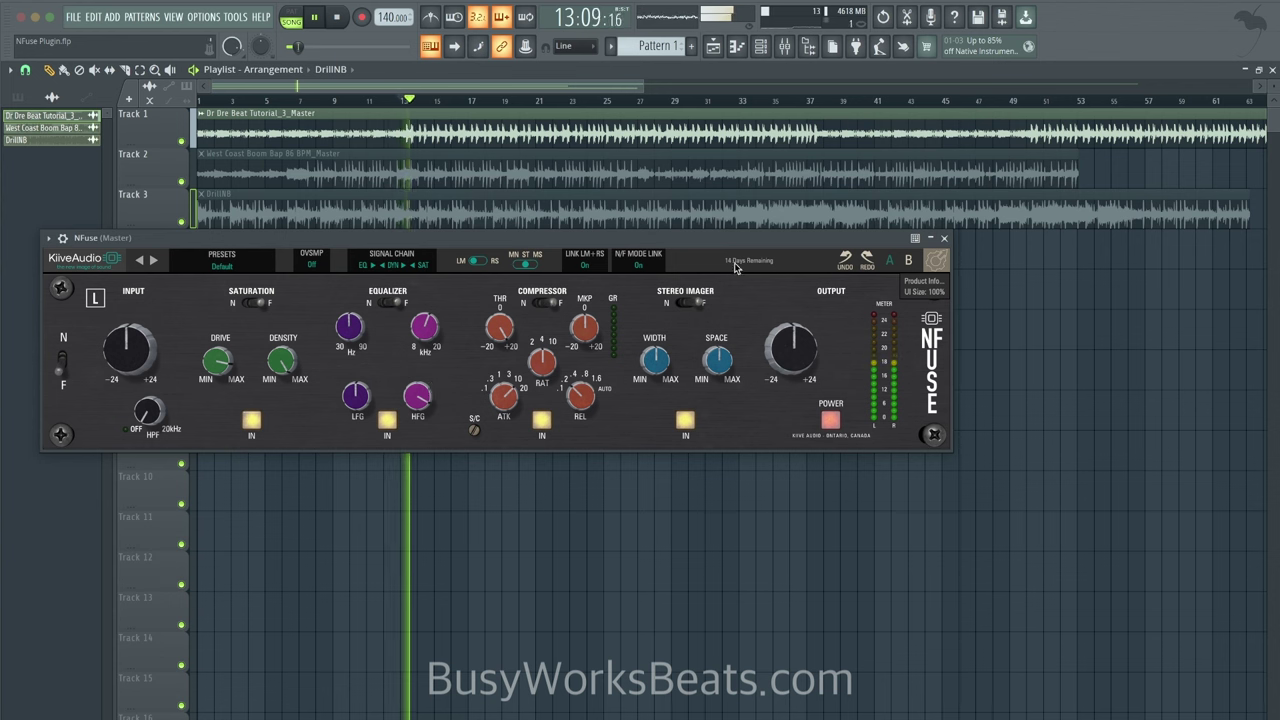
pyautogui.press('space')
# Compare the compressor's N and F modes, leaving it set to N
pyautogui.click(549, 303)
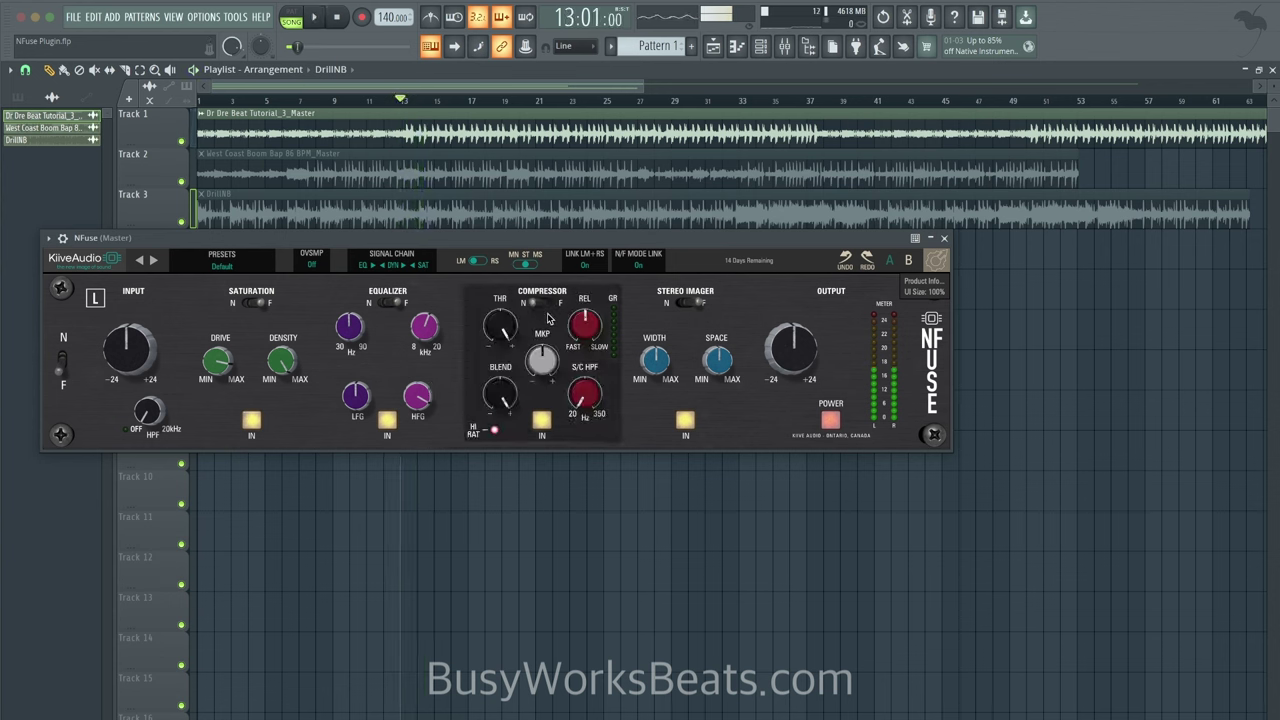
pyautogui.click(543, 305)
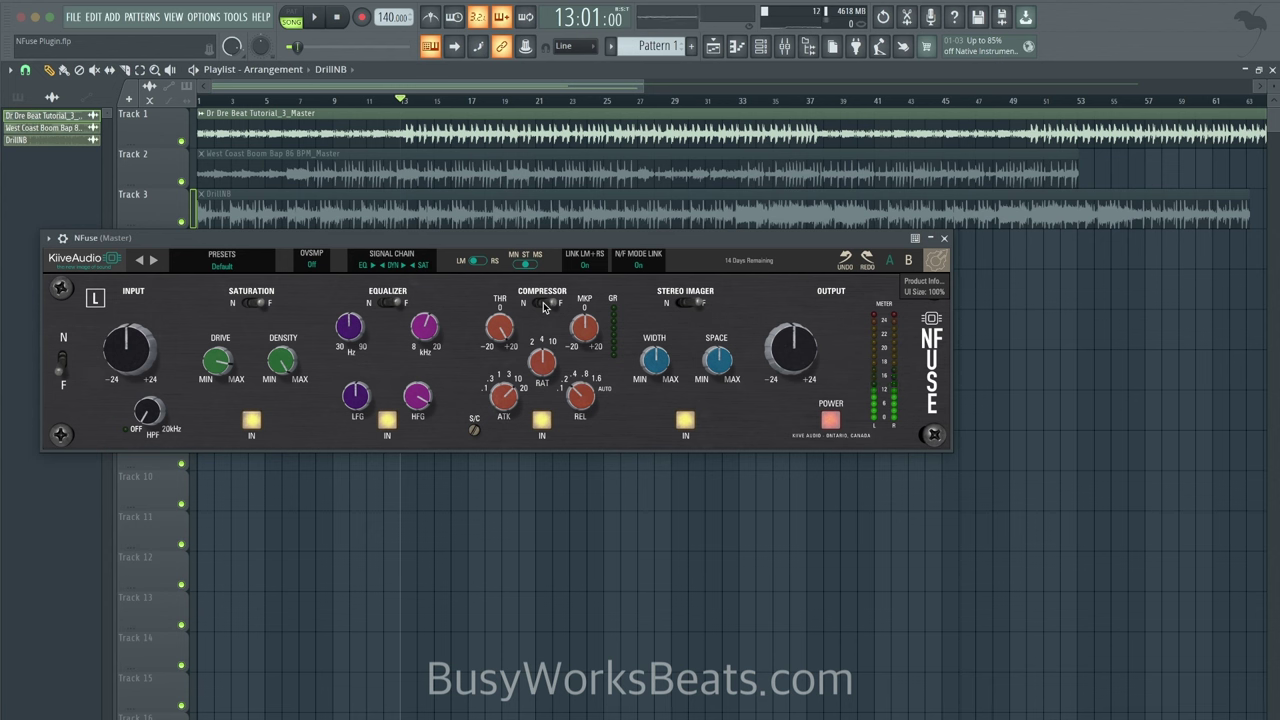
pyautogui.click(544, 305)
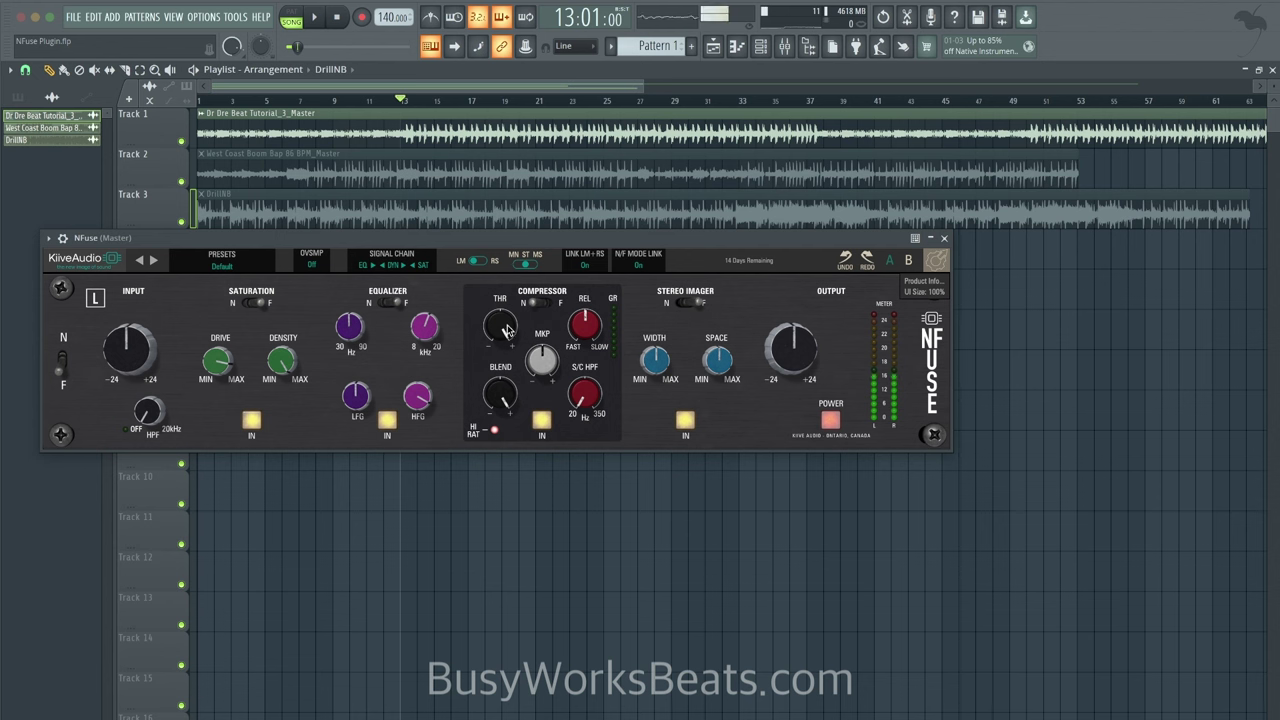
pyautogui.press('space')
pyautogui.press('space')
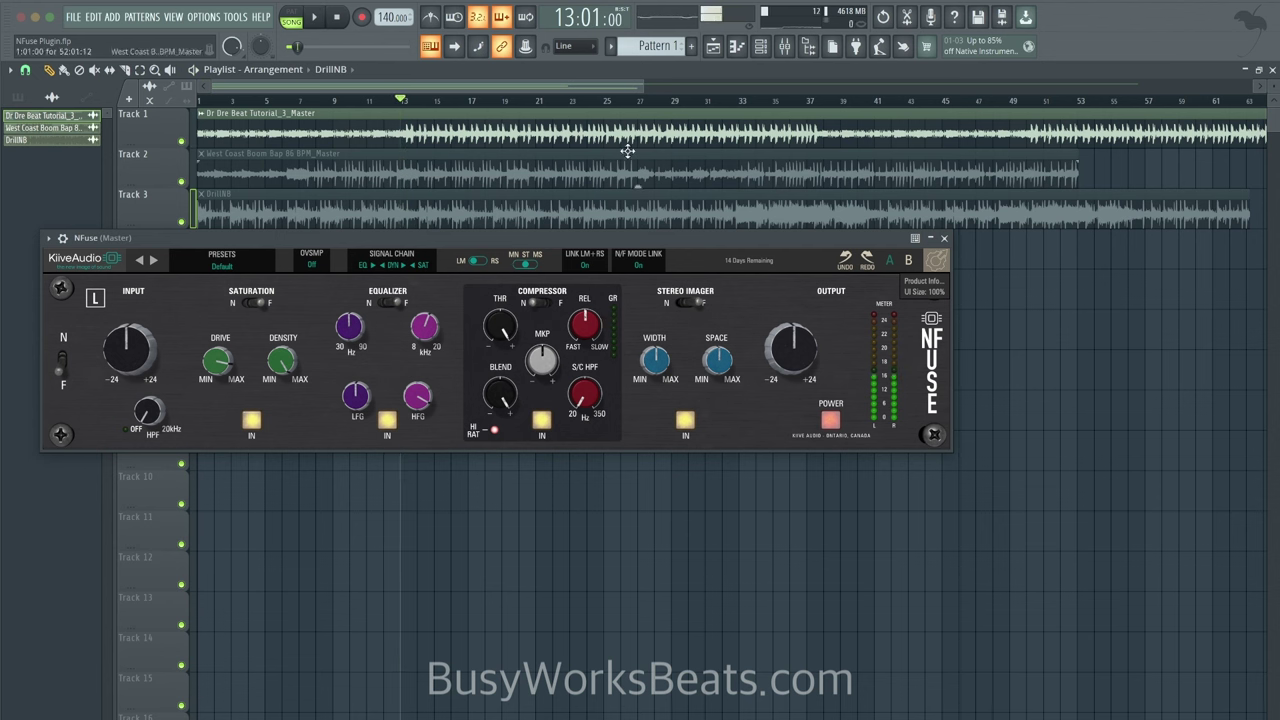
# Set the NFuse input to -2.0 dB and lower the compressor threshold to about -18 dB during playback
pyautogui.press('space')
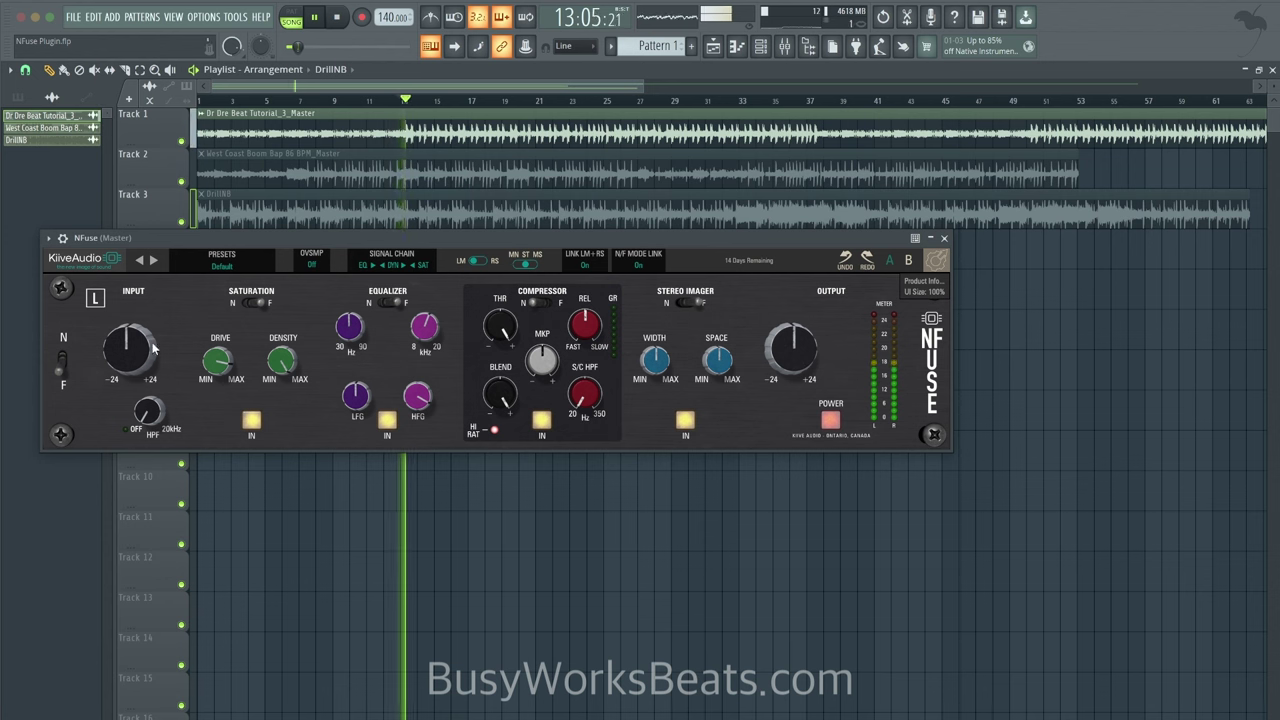
pyautogui.moveTo(128, 350); pyautogui.dragTo(128, 360)
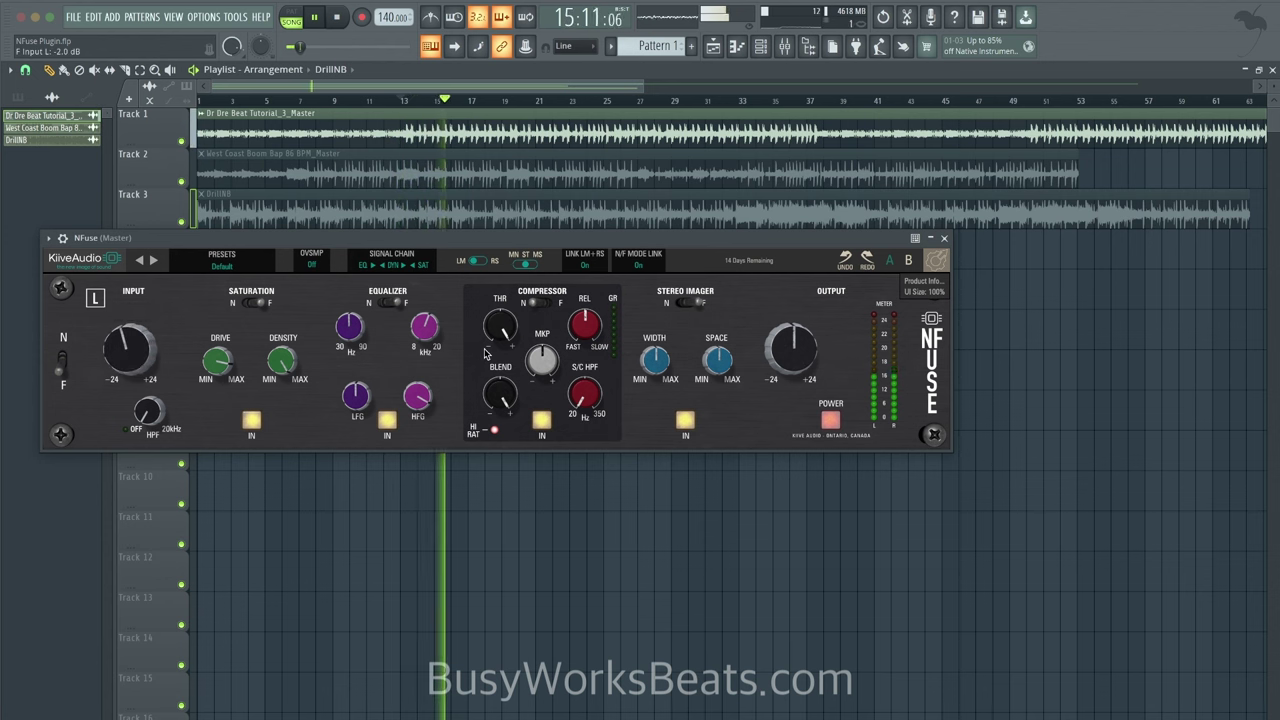
pyautogui.moveTo(505, 328)
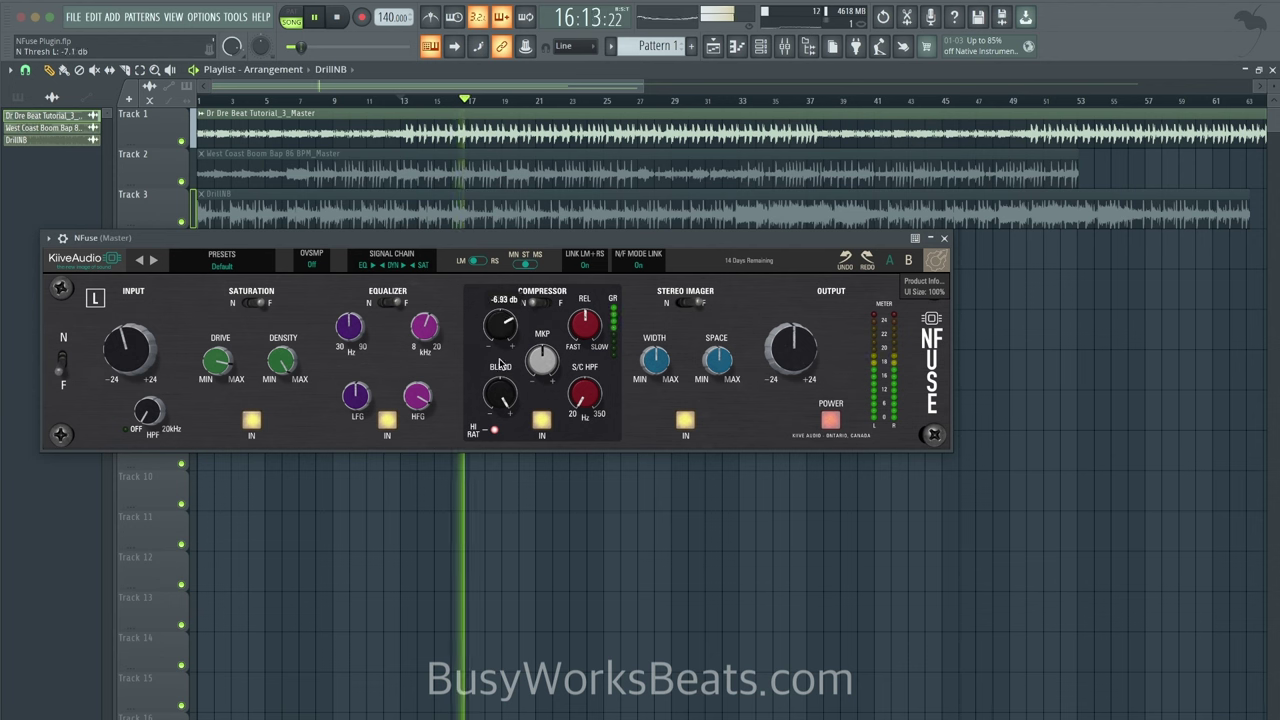
pyautogui.moveTo(505, 328); pyautogui.dragTo(495, 390)
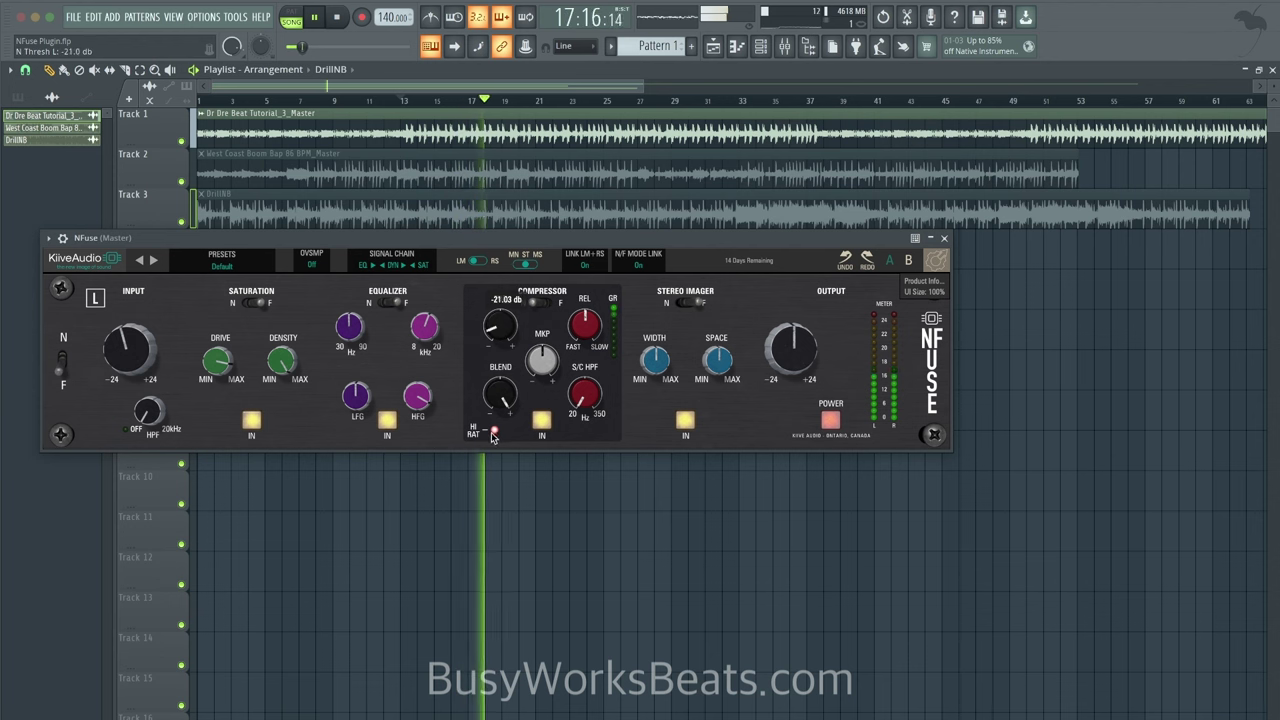
pyautogui.press('space')
pyautogui.moveTo(495, 392)
pyautogui.mouseDown()
pyautogui.moveTo(489, 424)
pyautogui.moveTo(486, 409)
pyautogui.mouseUp()
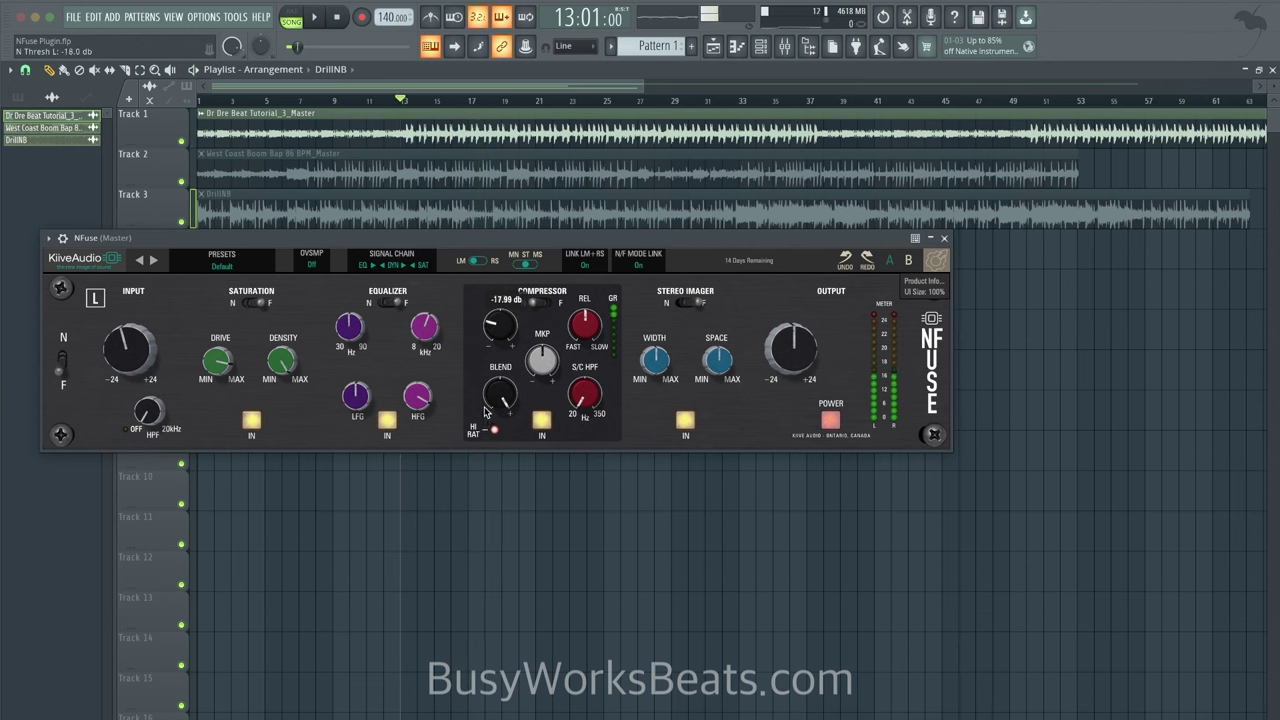
# Raise the compressor threshold to about -2.1 dB and turn off its high ratio while auditioning the beat
pyautogui.press('space')
pyautogui.press('space')
pyautogui.press('space')
pyautogui.moveTo(500, 325); pyautogui.dragTo(508, 265)
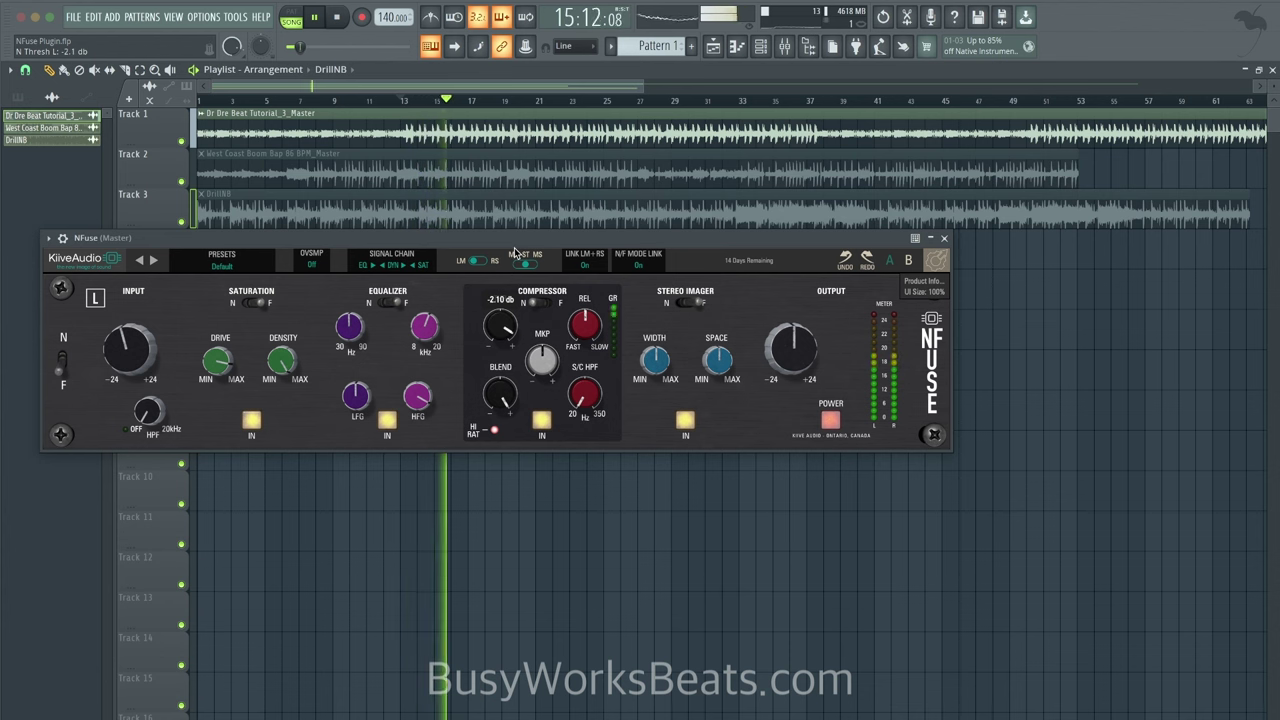
pyautogui.press('space')
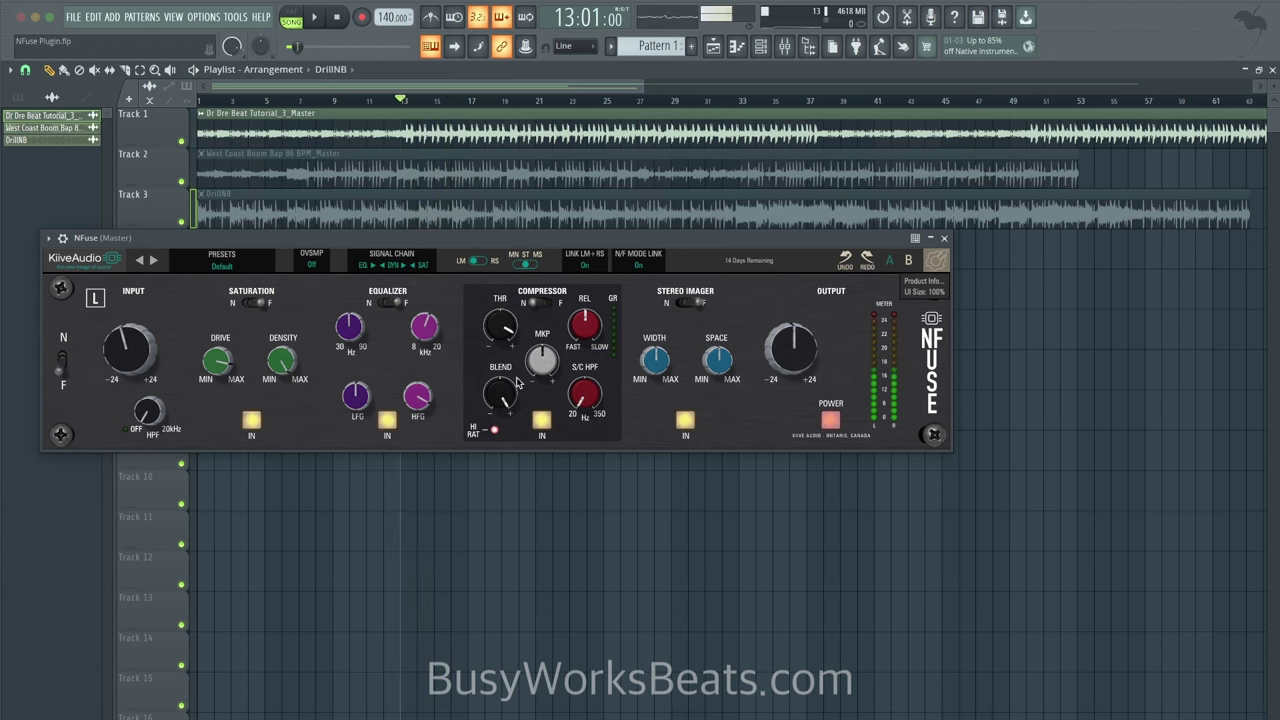
pyautogui.press('space')
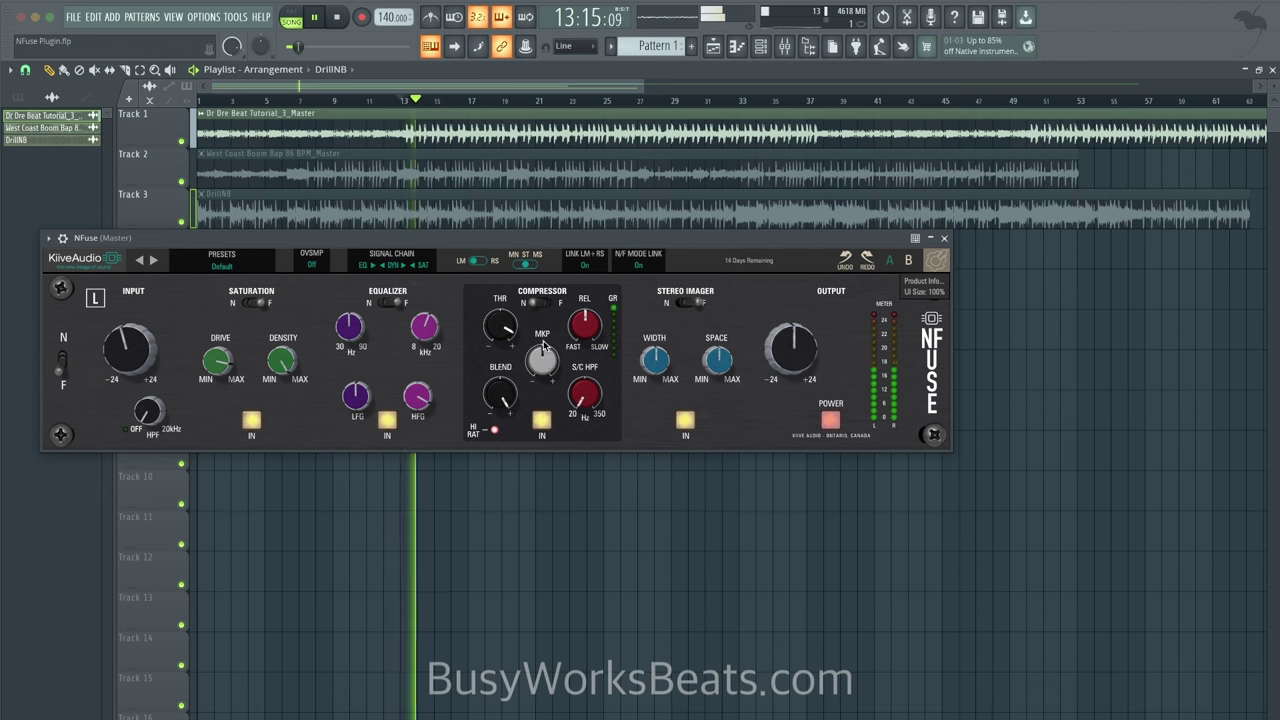
pyautogui.click(495, 430)
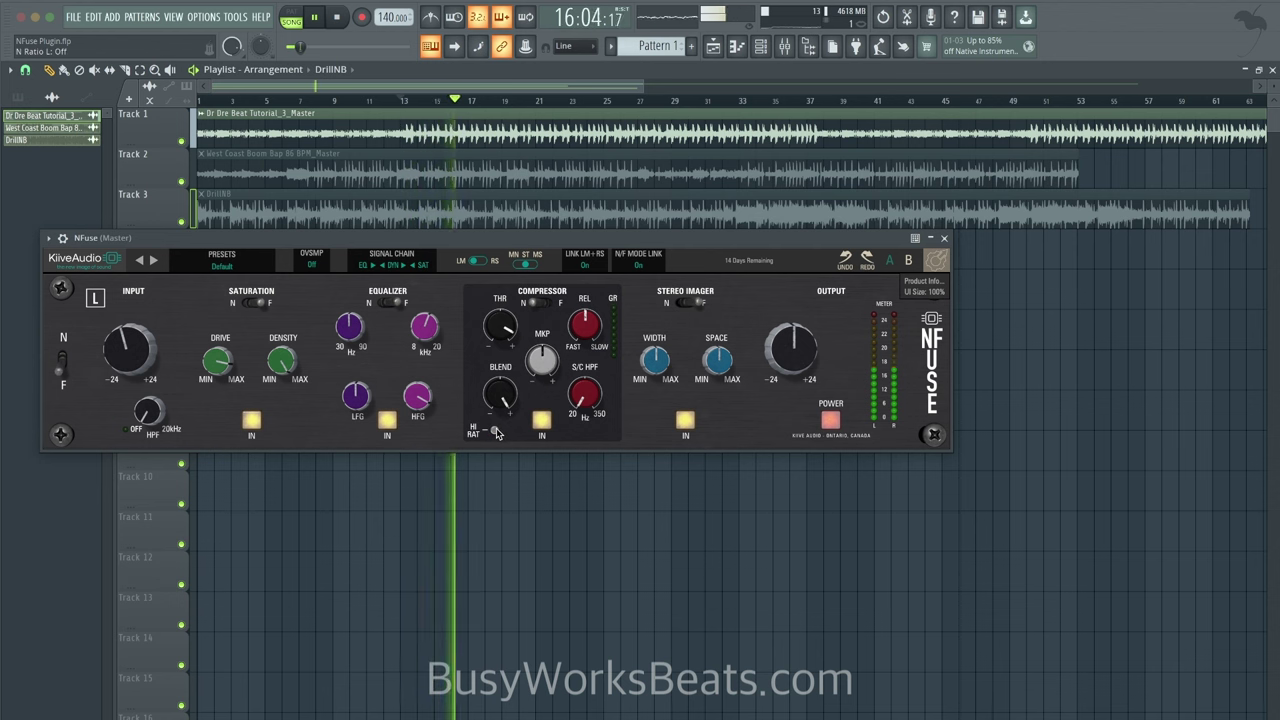
pyautogui.press('space')
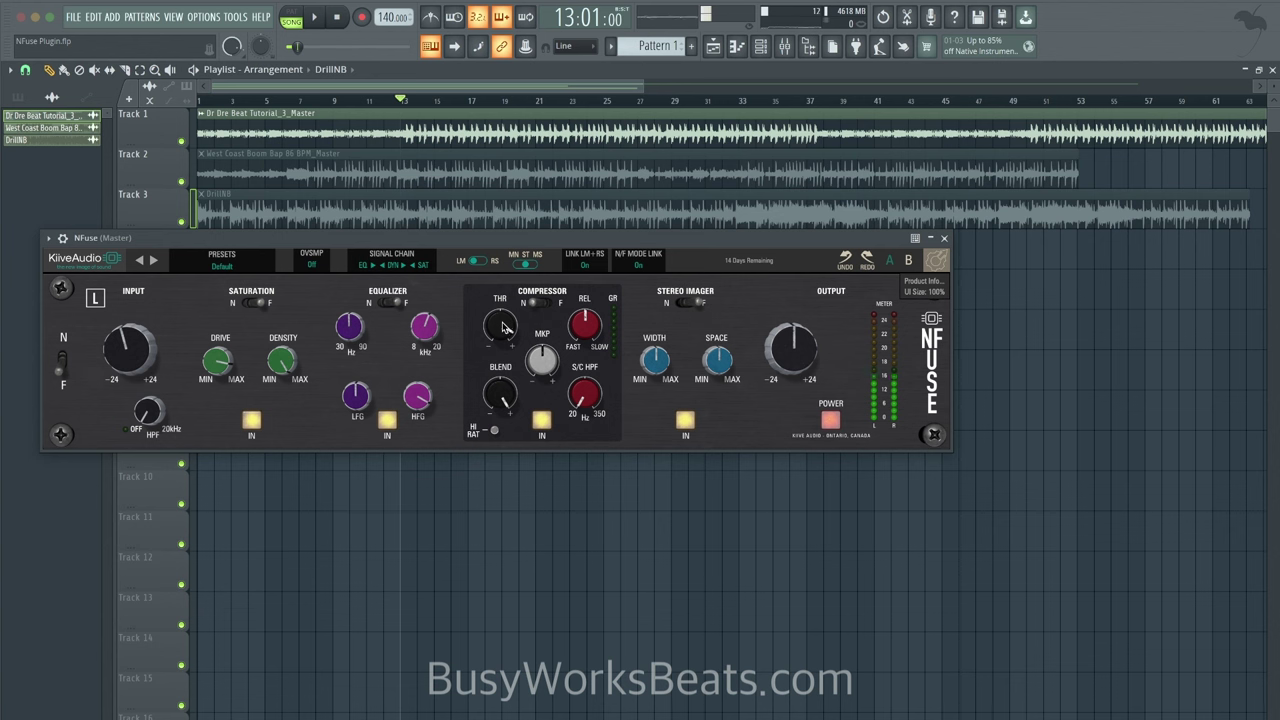
# Lower the compressor threshold to about -14.5 dB and compare high ratio on and off during playback, leaving it off
pyautogui.press('space')
pyautogui.moveTo(503, 327)
pyautogui.mouseDown()
pyautogui.moveTo(506, 424)
pyautogui.moveTo(493, 403)
pyautogui.moveTo(501, 318)
pyautogui.mouseUp()
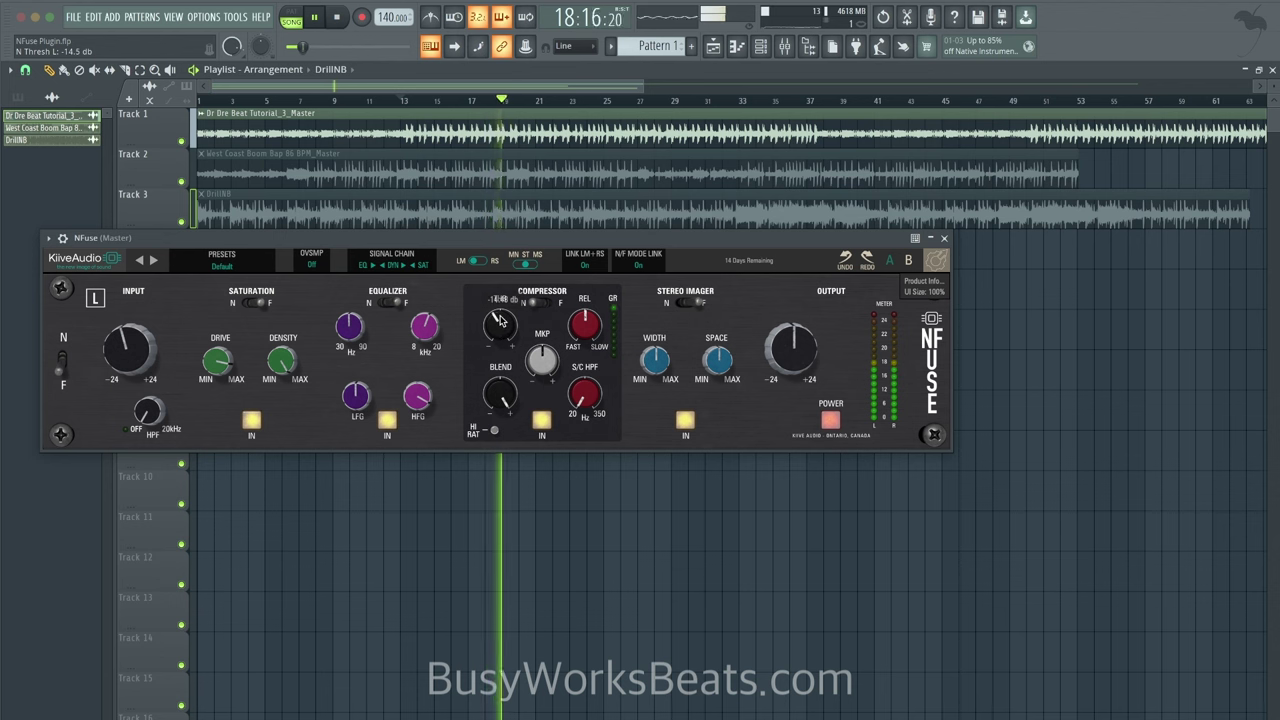
pyautogui.click(495, 430)
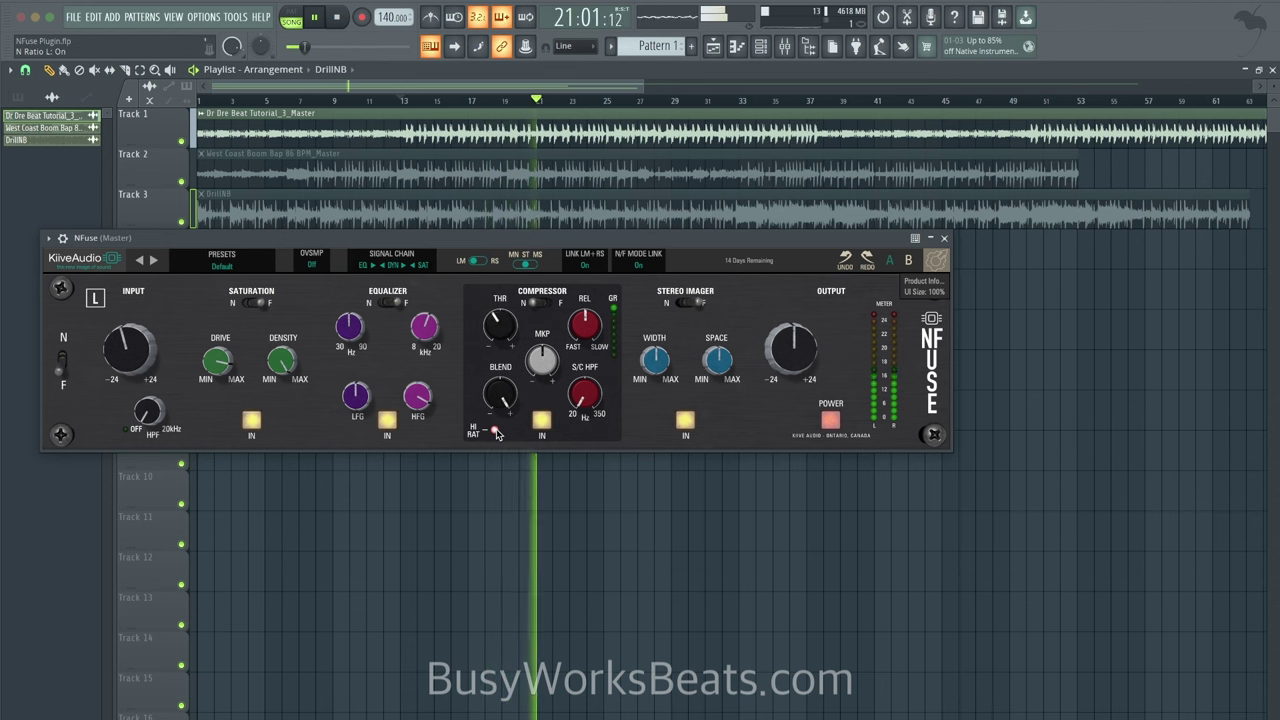
pyautogui.click(495, 430)
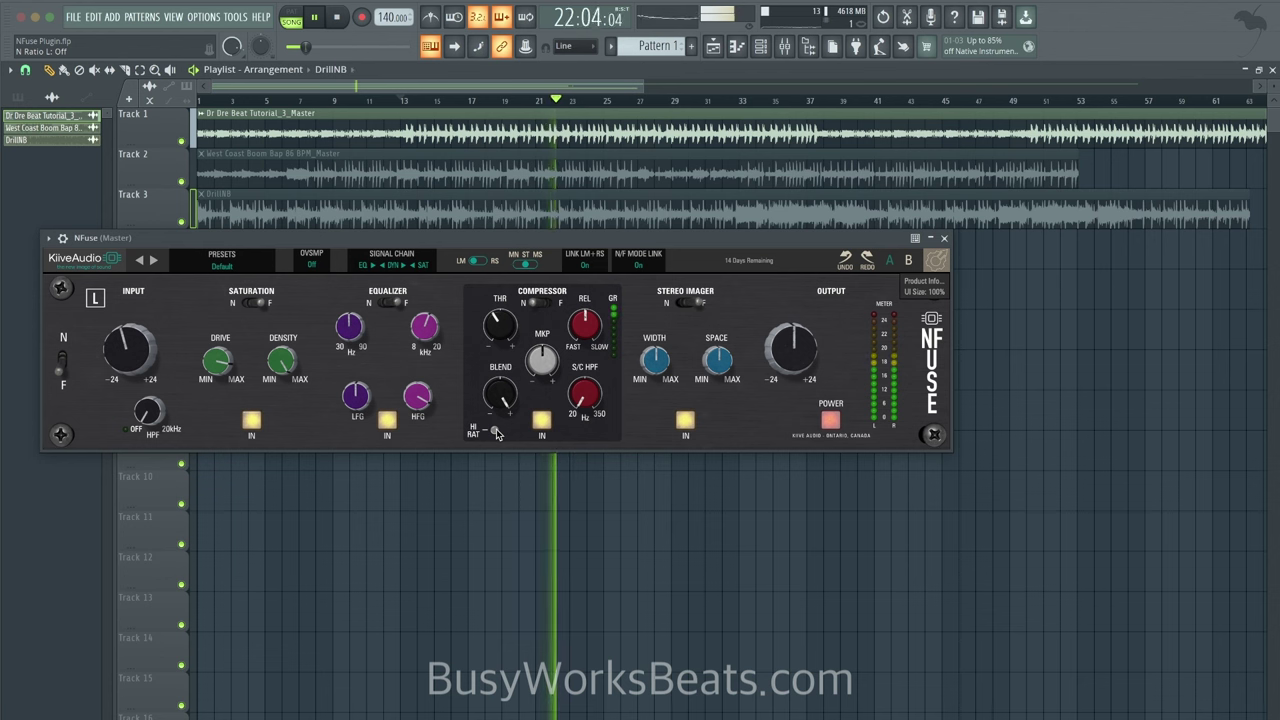
pyautogui.press('space')
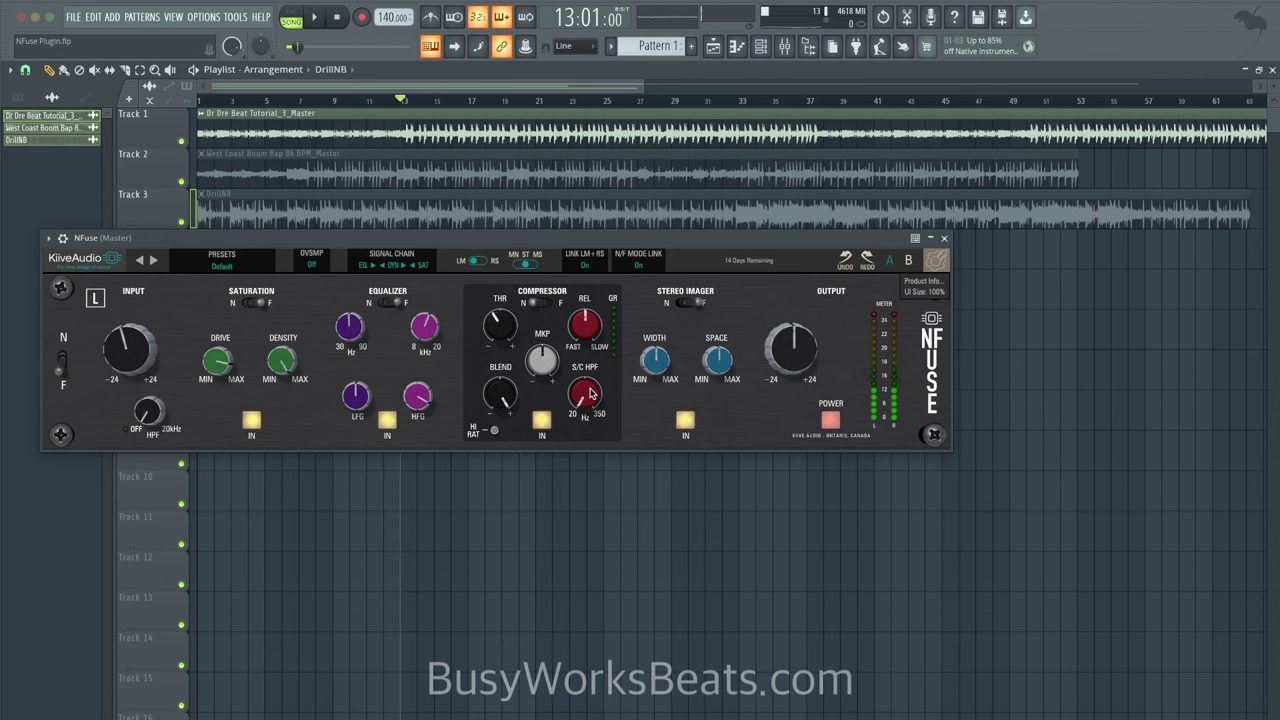
# Set the compressor's sidechain high-pass filter to about 131 Hz and its threshold to about -15.6 dB while playing the beat
pyautogui.moveTo(588, 400); pyautogui.dragTo(587, 390)
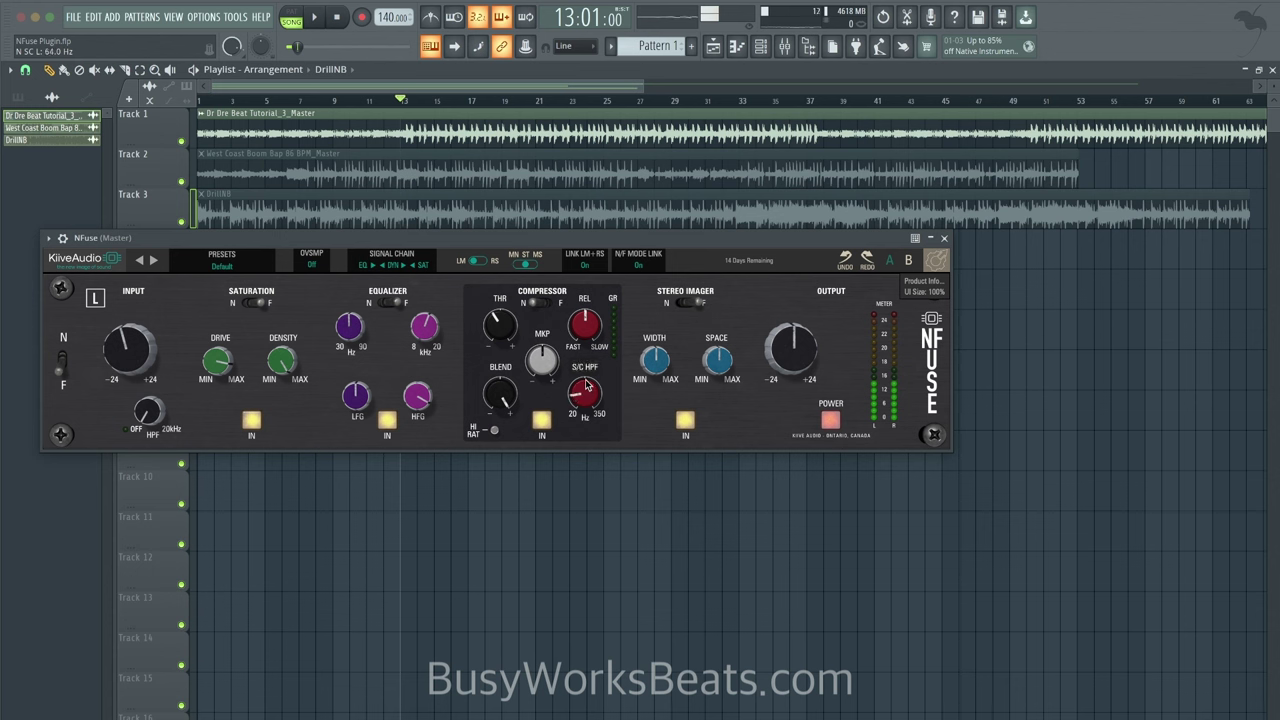
pyautogui.moveTo(587, 386)
pyautogui.mouseDown()
pyautogui.moveTo(581, 368)
pyautogui.moveTo(585, 396)
pyautogui.mouseUp()
pyautogui.press('space')
pyautogui.press('space')
pyautogui.press('space')
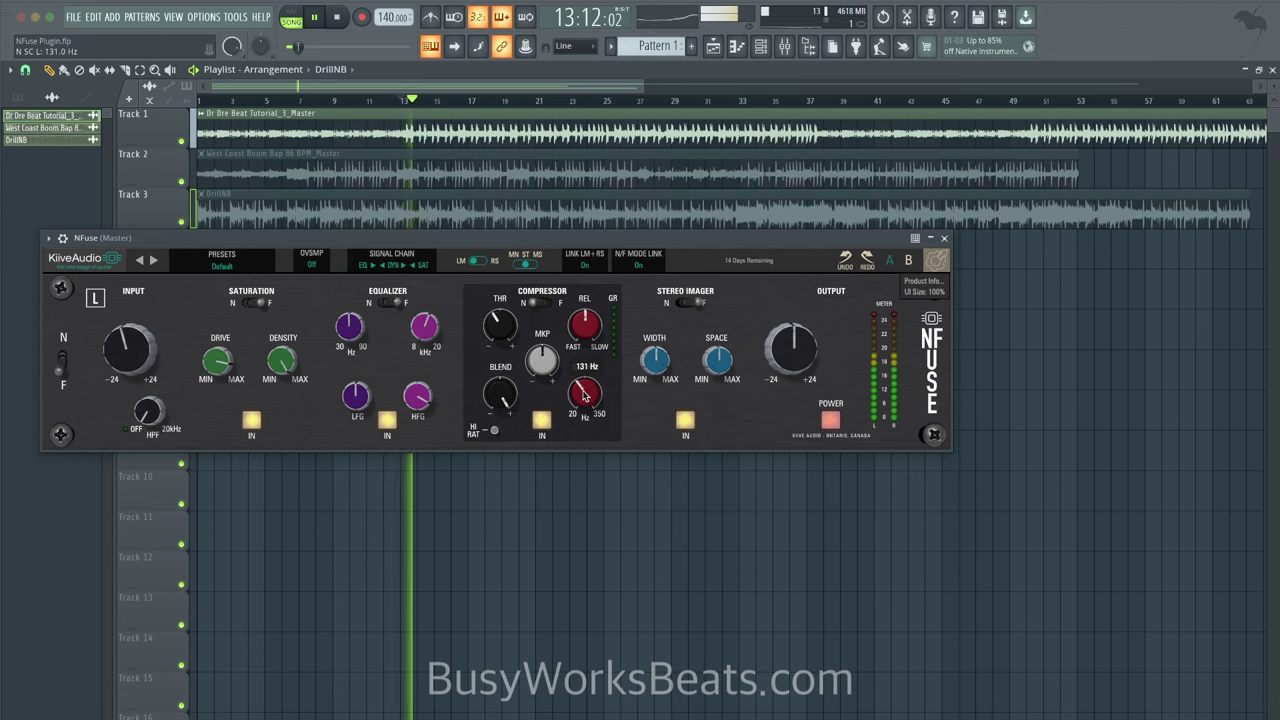
pyautogui.moveTo(501, 325); pyautogui.dragTo(503, 334)
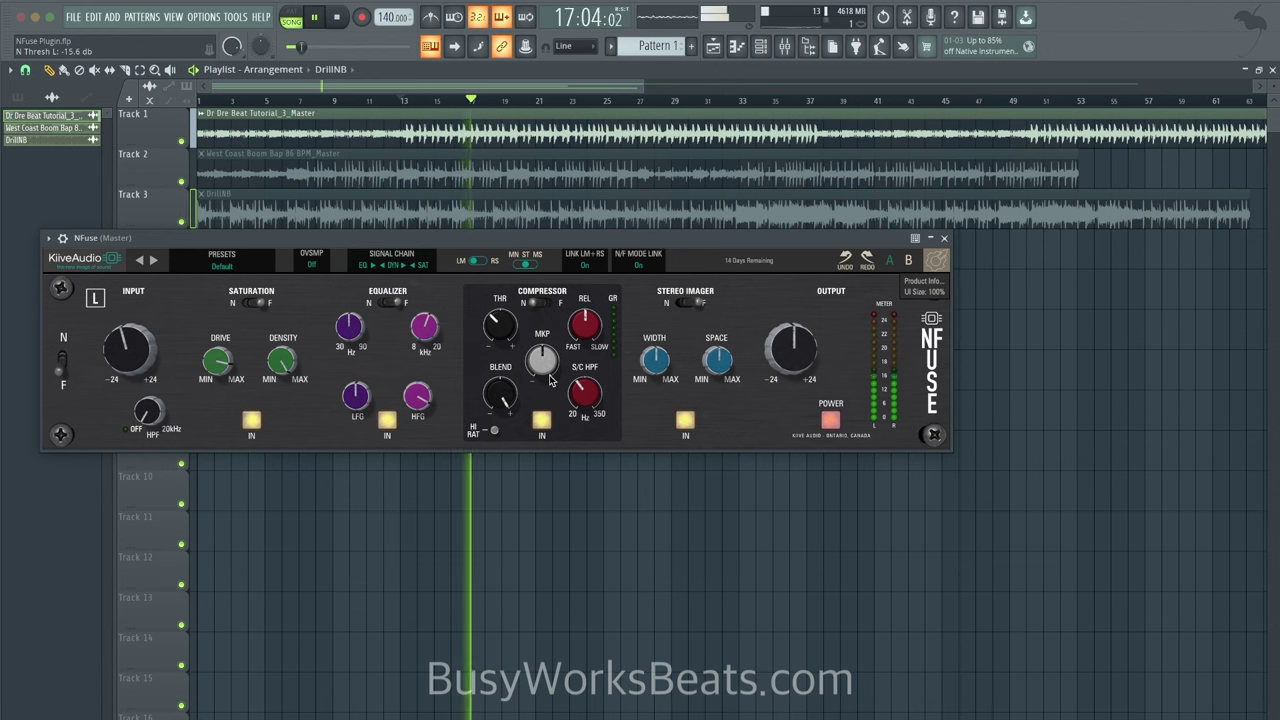
pyautogui.press('space')
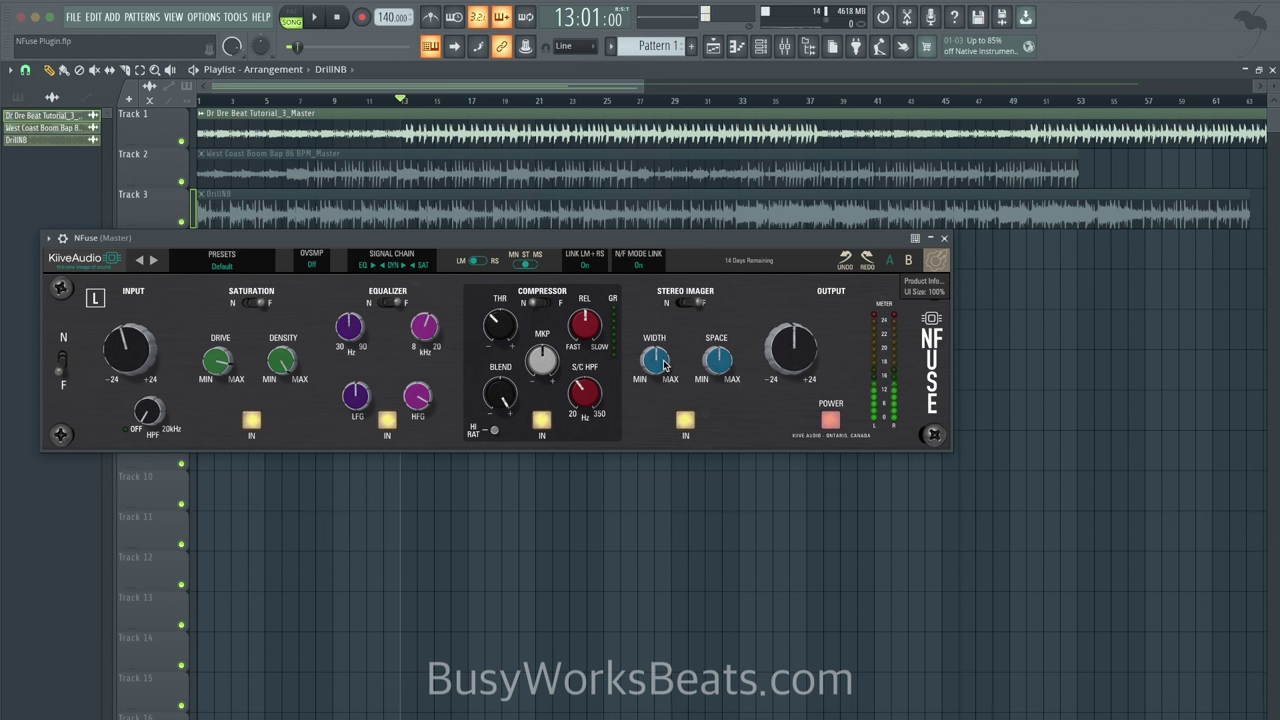
# Reduce the stereo imager's Width to minimum and audition the beat
pyautogui.moveTo(663, 366); pyautogui.dragTo(641, 431)
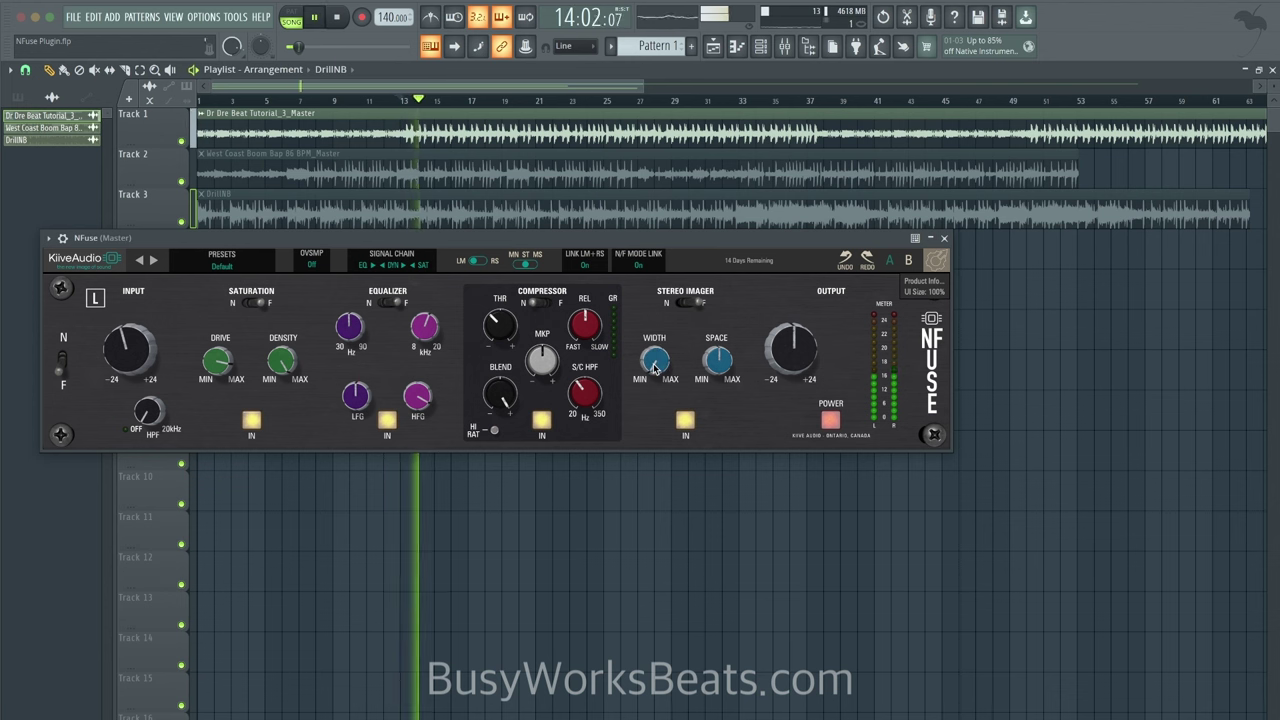
pyautogui.press('space')
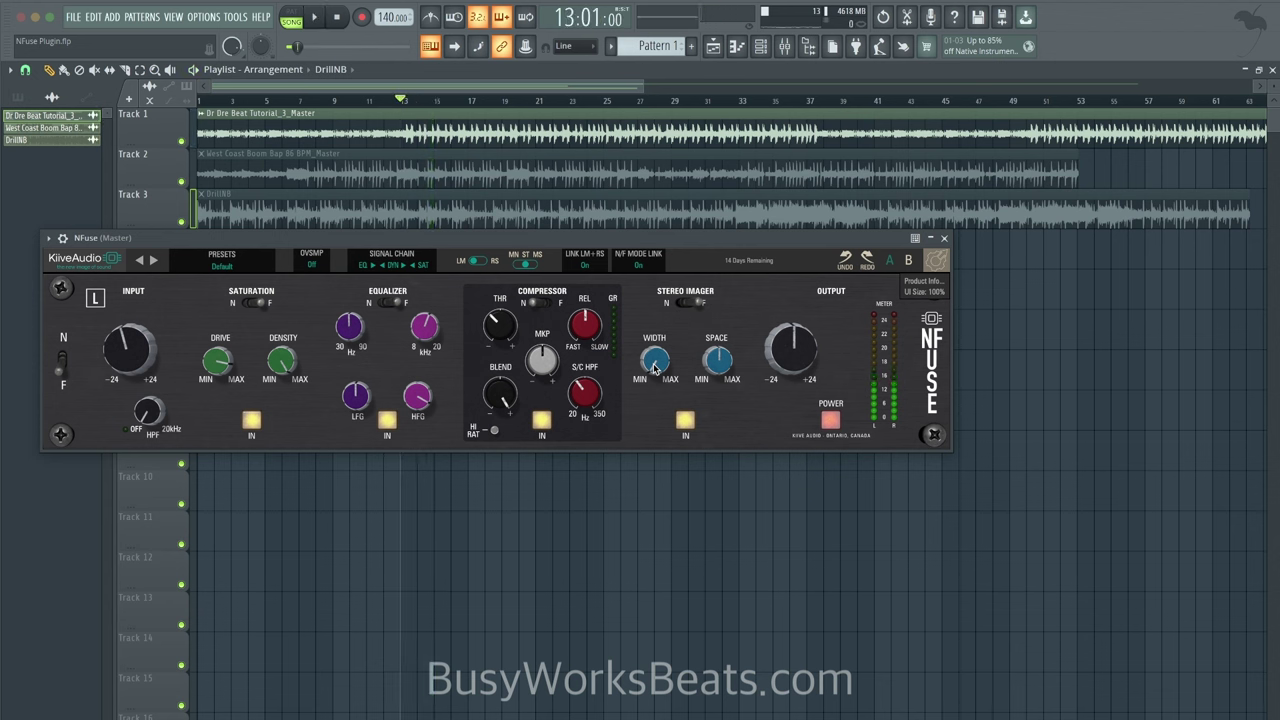
pyautogui.press('space')
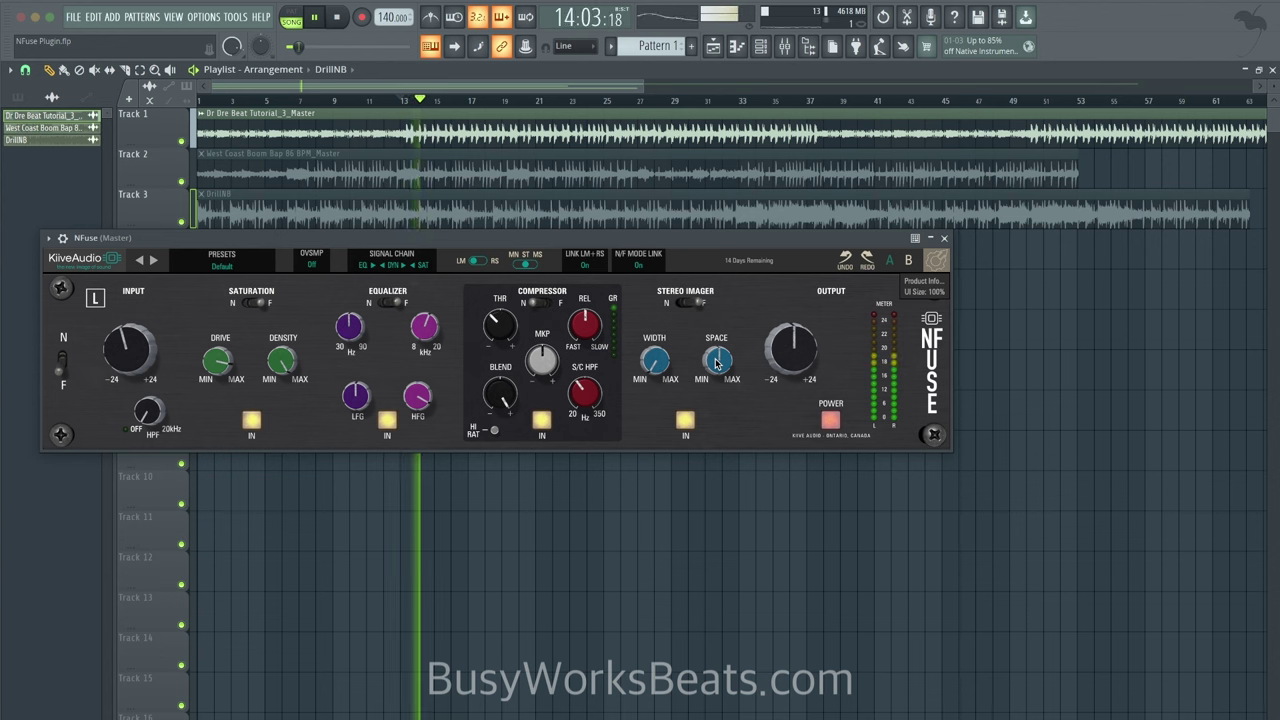
pyautogui.press('space')
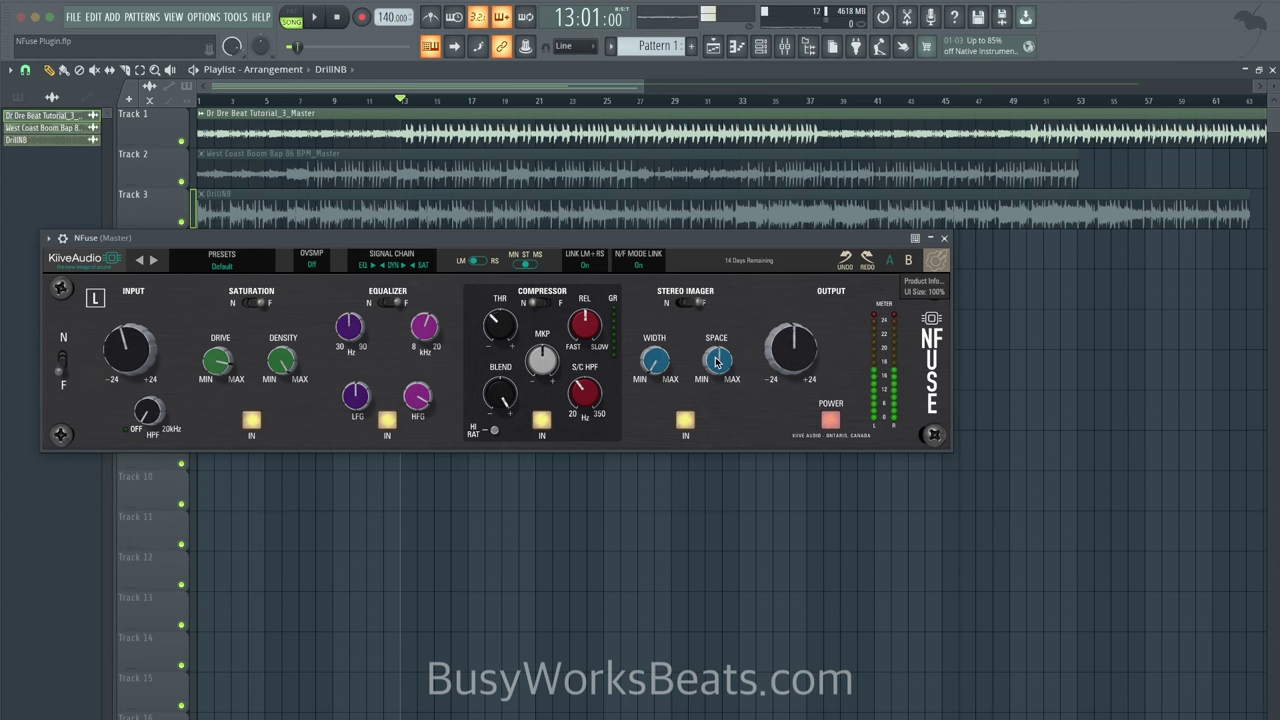
# Preview ANALOG MIX_3.wav in Finder, minimize the Finder window, and reopen the mixer and NFuse in FL Studio
pyautogui.click(68, 712)
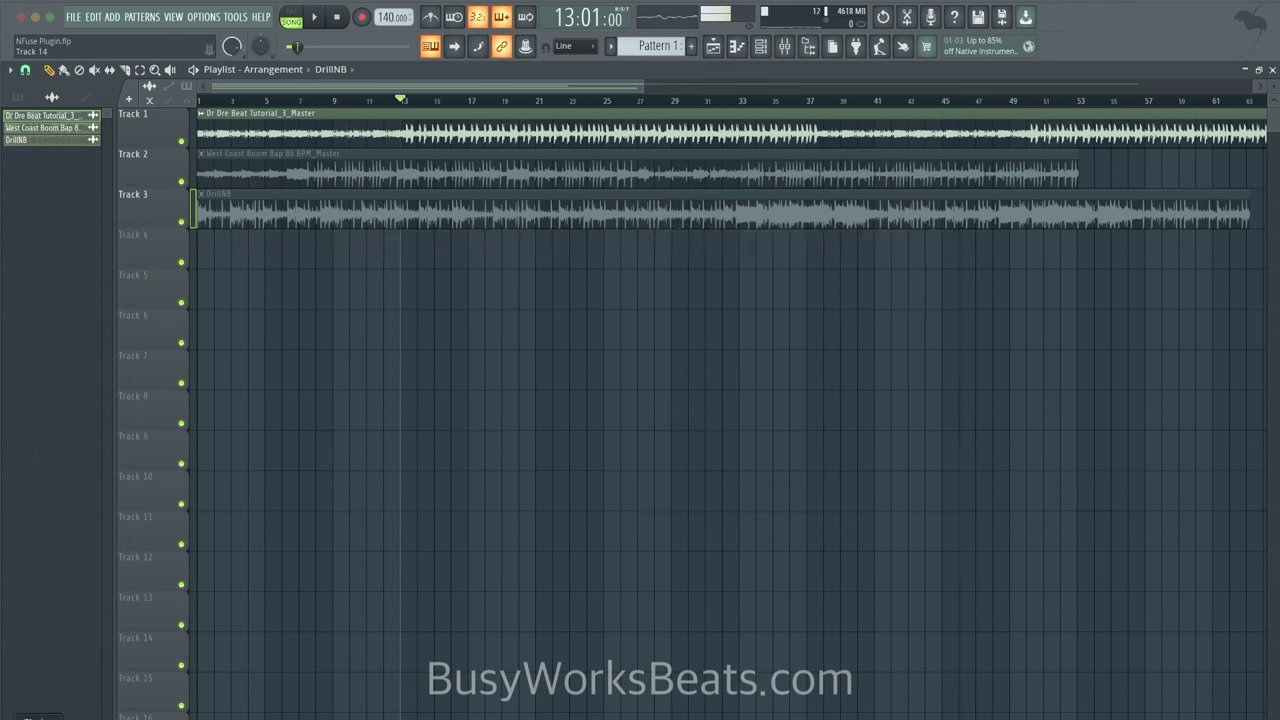
pyautogui.press('space')
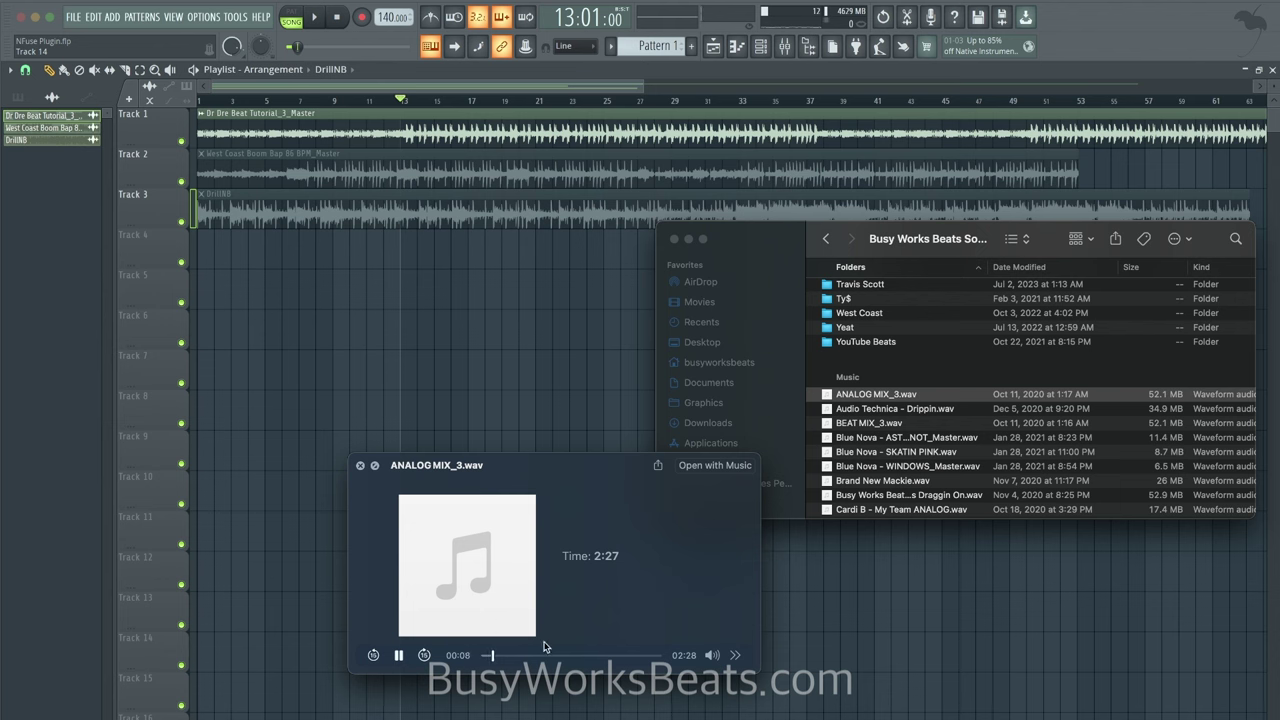
pyautogui.press('space')
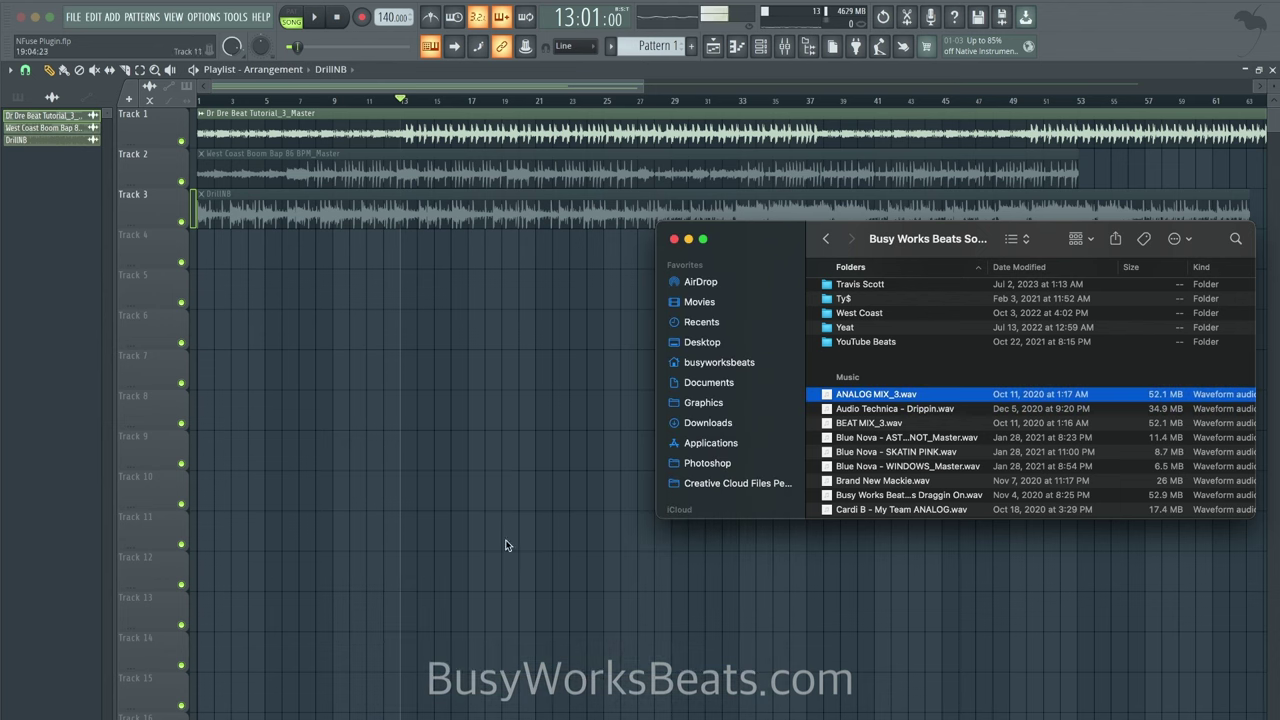
pyautogui.click(688, 242)
pyautogui.click(784, 46)
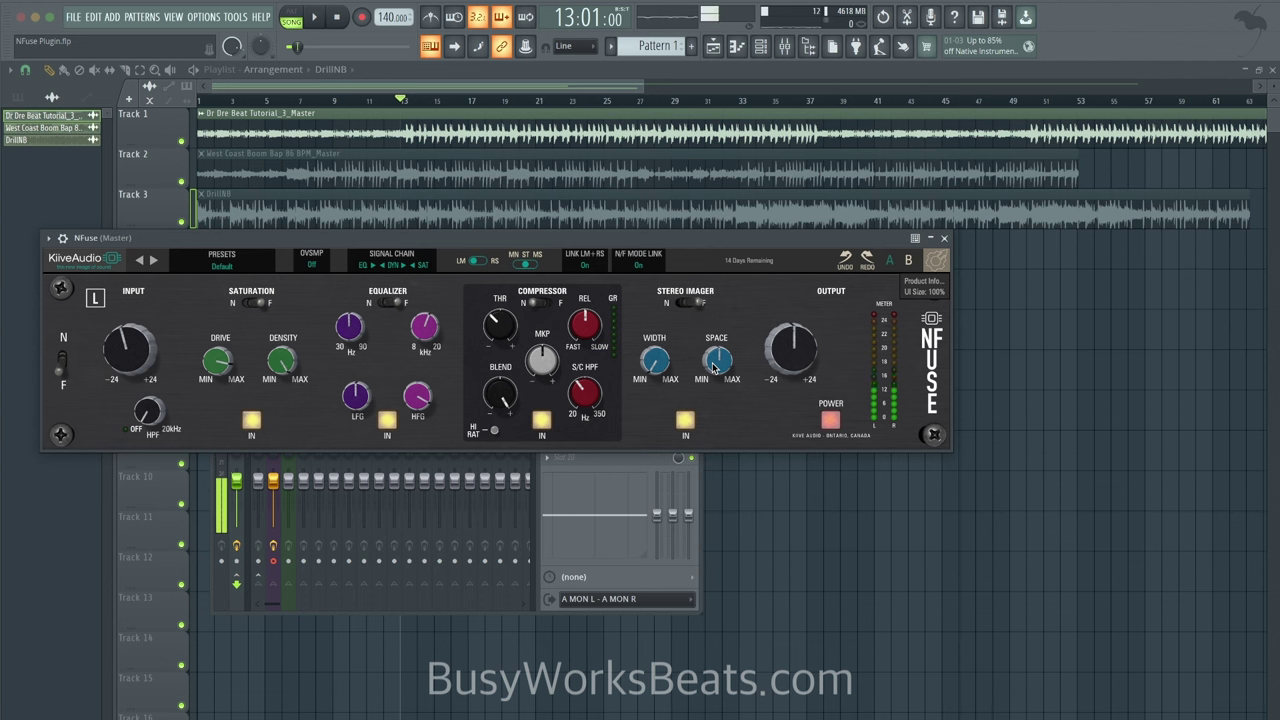
# Set the stereo imager's Space to 6.0 and its Width to about 5.5 while playing the beat, and save the project
pyautogui.press('space')
pyautogui.moveTo(714, 368); pyautogui.dragTo(726, 282)
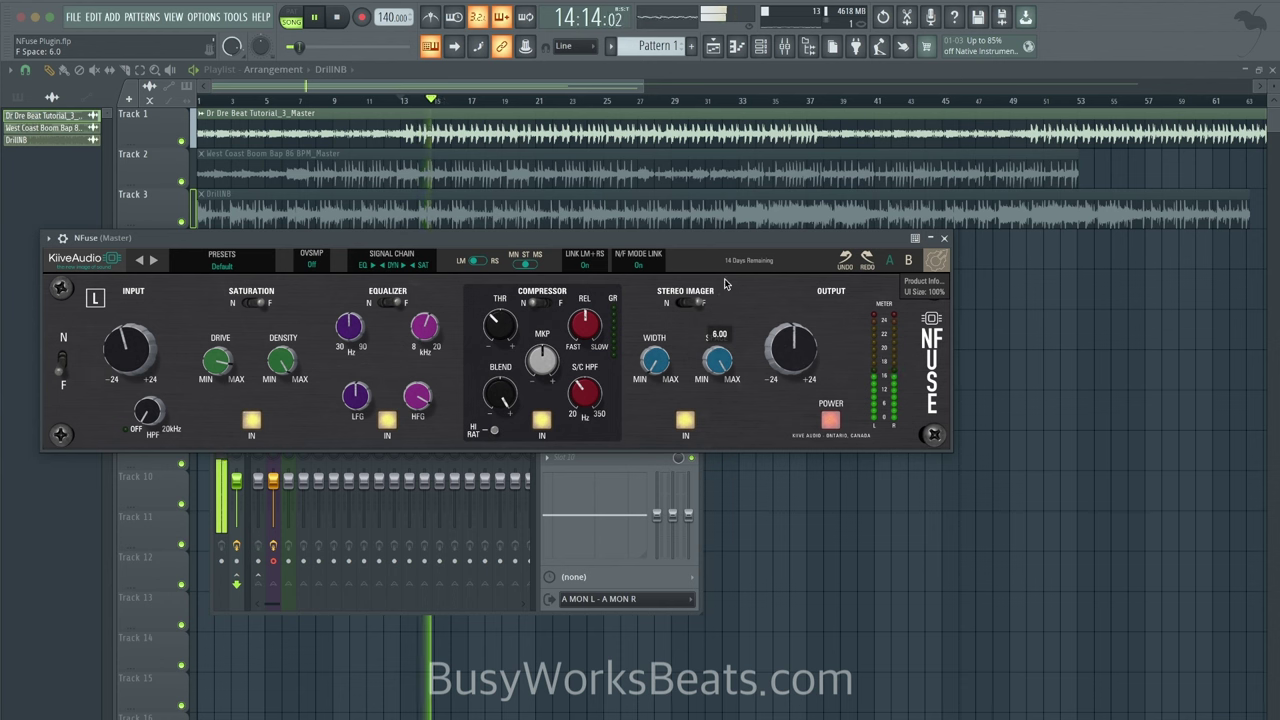
pyautogui.moveTo(664, 366); pyautogui.dragTo(654, 308)
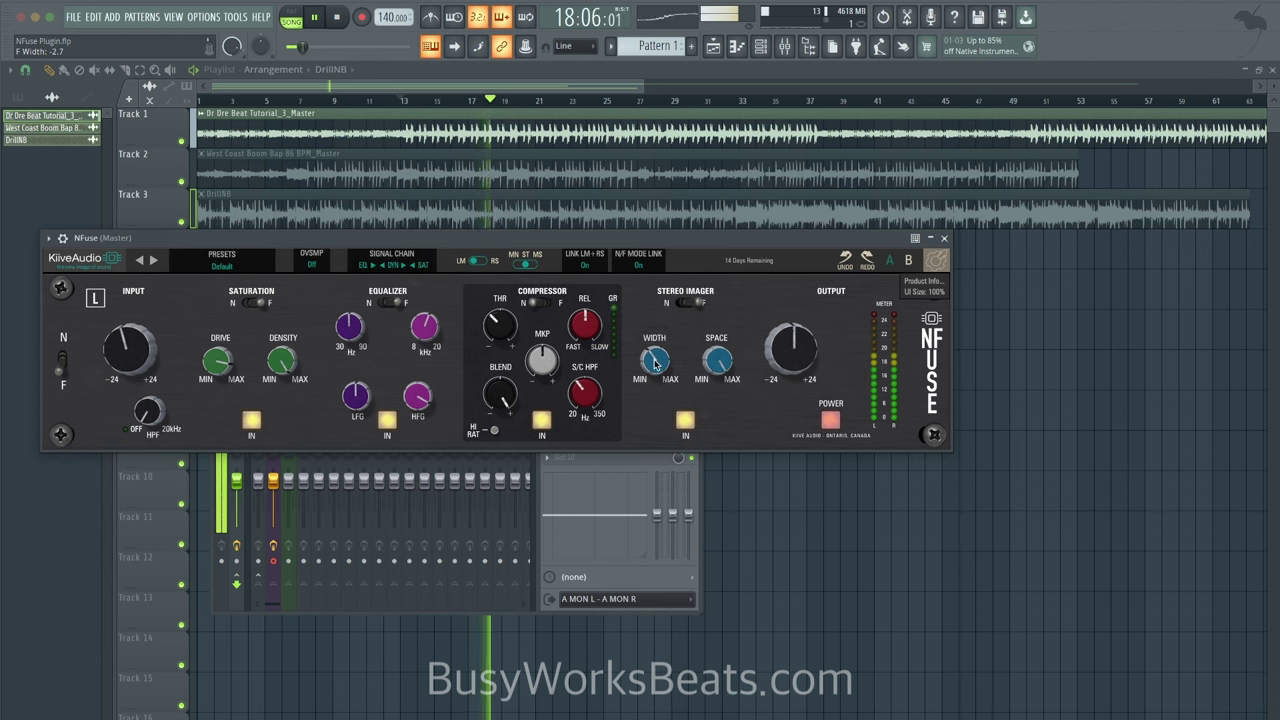
pyautogui.moveTo(654, 361)
pyautogui.mouseDown()
pyautogui.moveTo(654, 336)
pyautogui.moveTo(656, 364)
pyautogui.mouseUp()
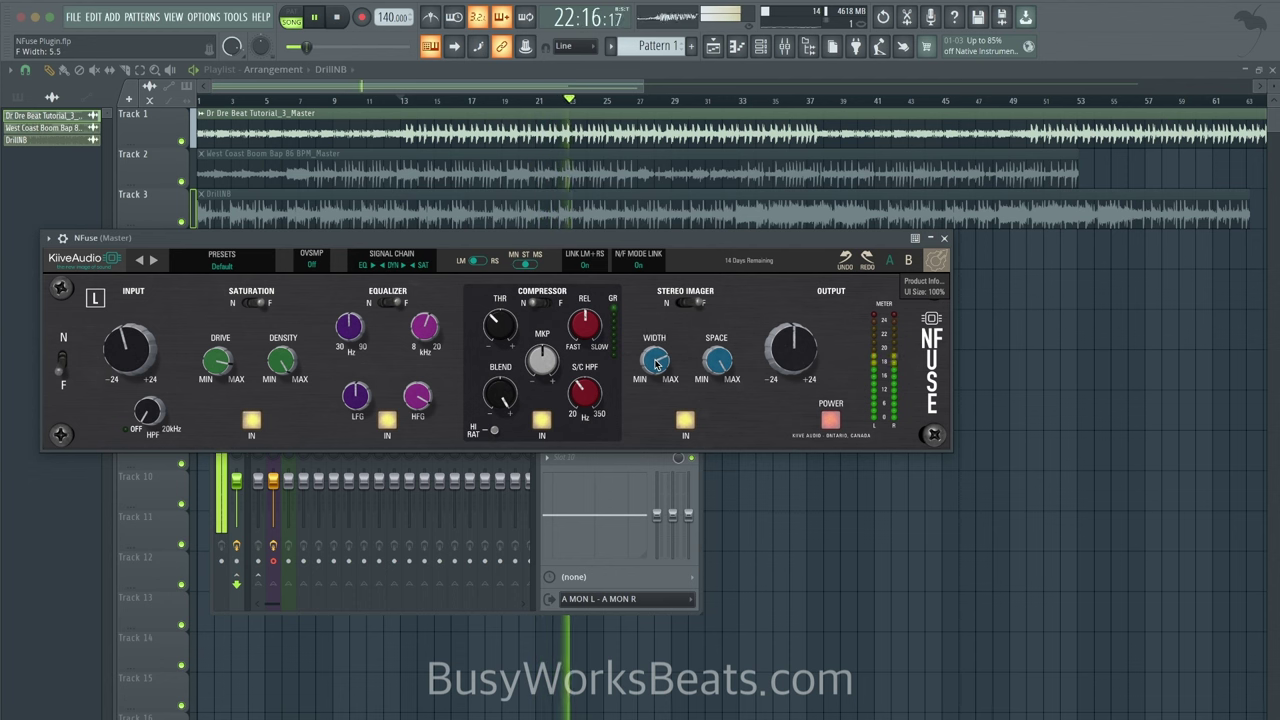
pyautogui.hotkey('ctrl', 's')
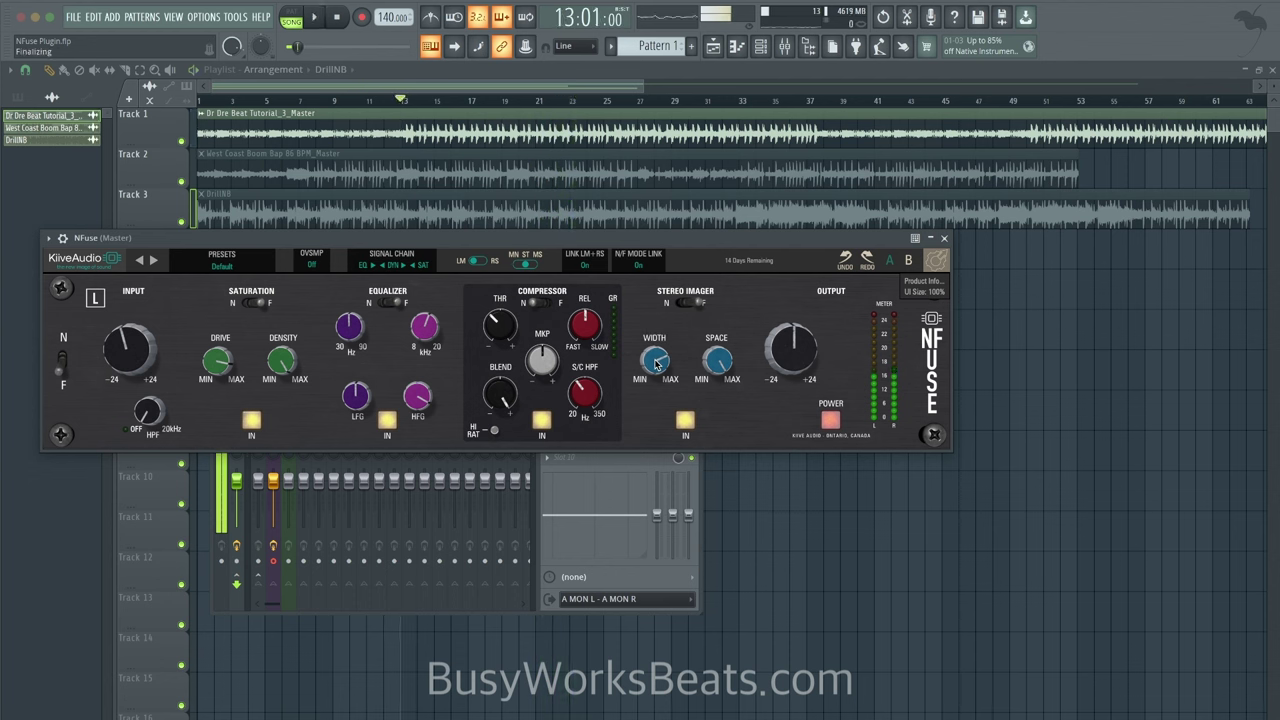
# Audition the beat, switch the stereo imager to N mode, and set its HPF to 20 Hz during playback
pyautogui.press('space')
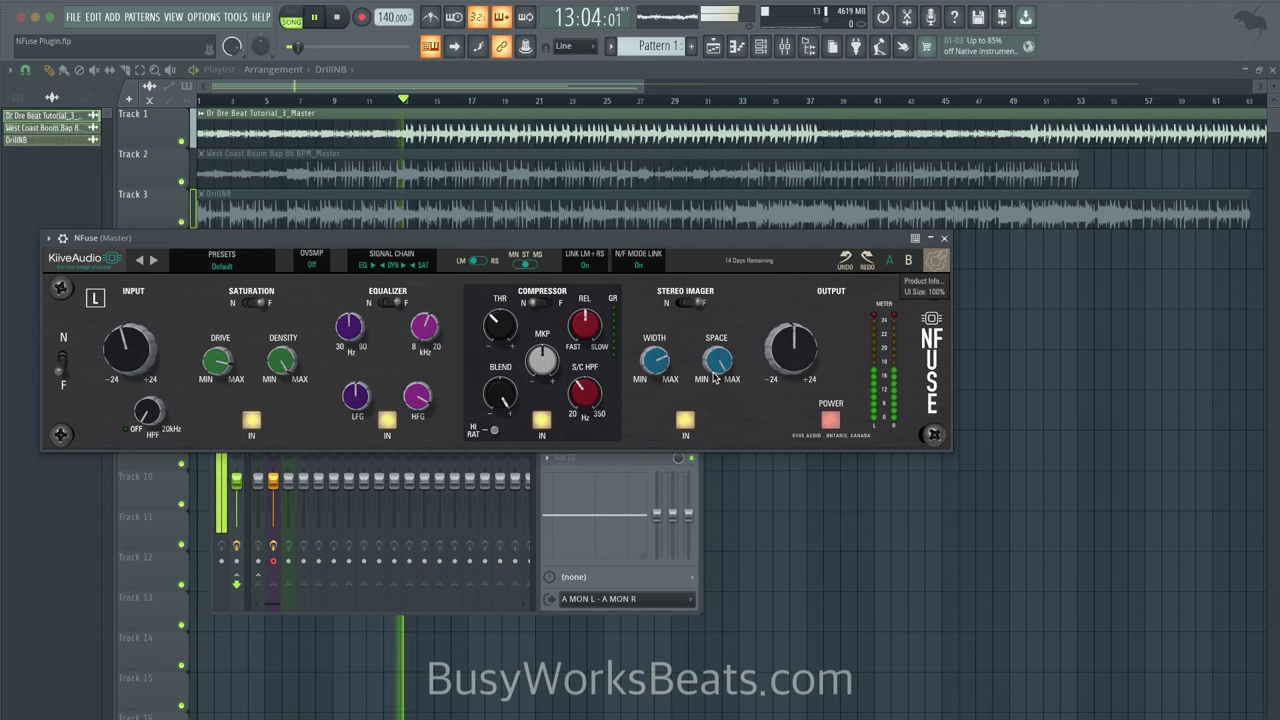
pyautogui.press('space')
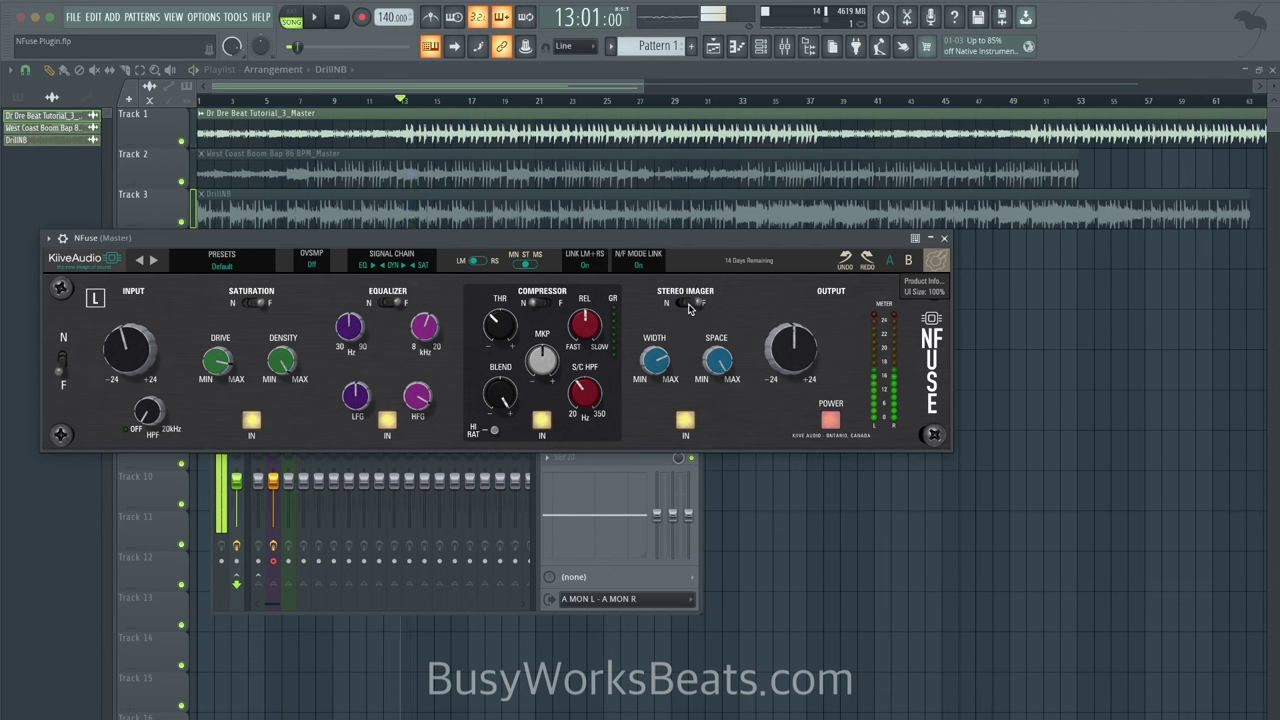
pyautogui.click(688, 304)
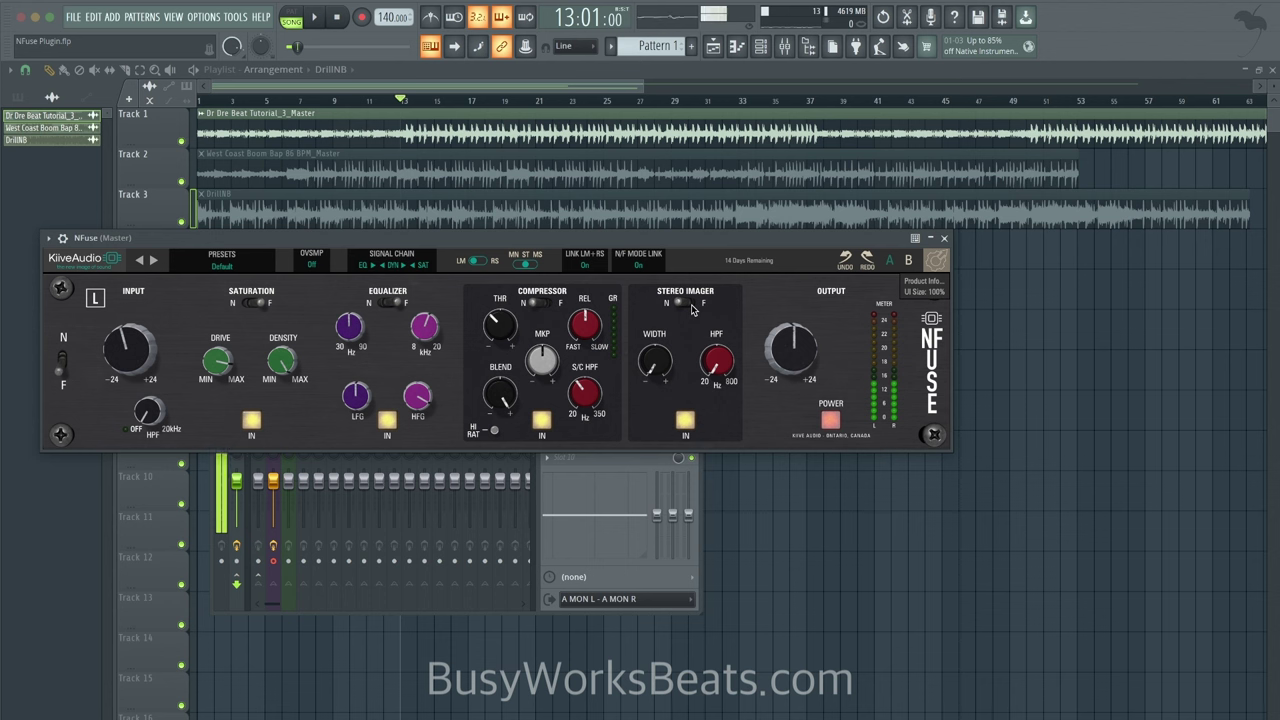
pyautogui.press('space')
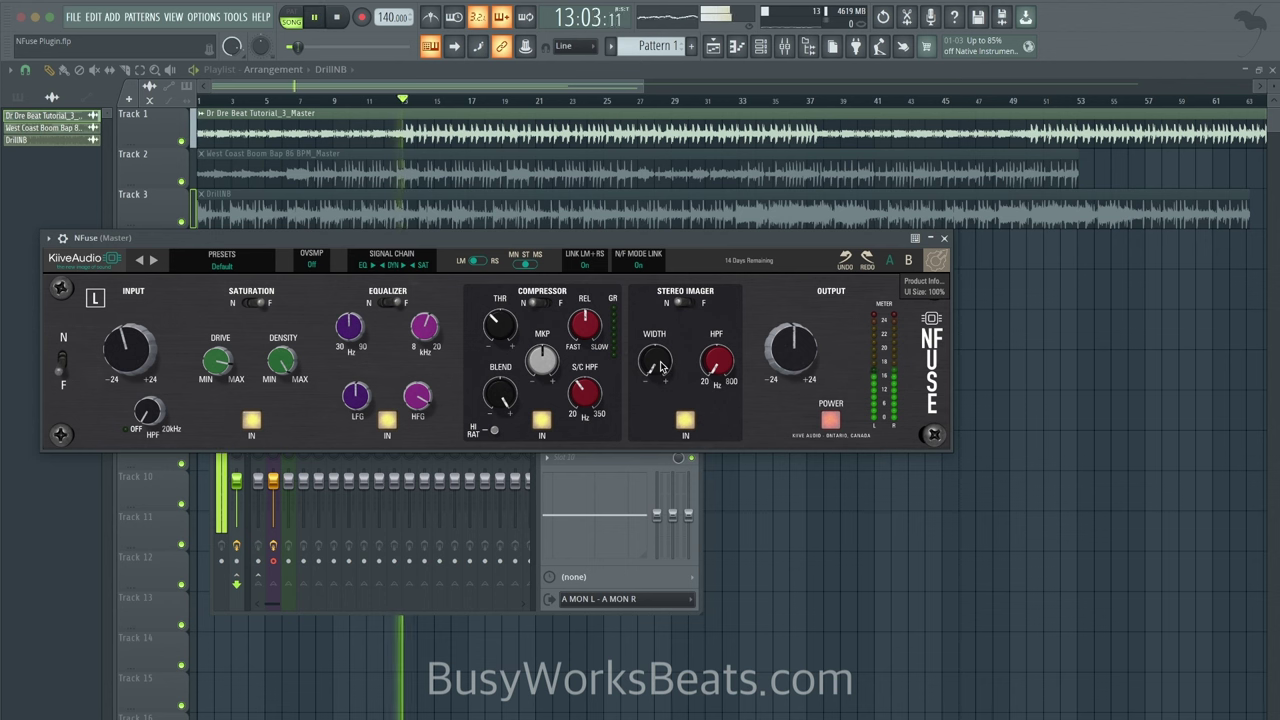
pyautogui.press('space')
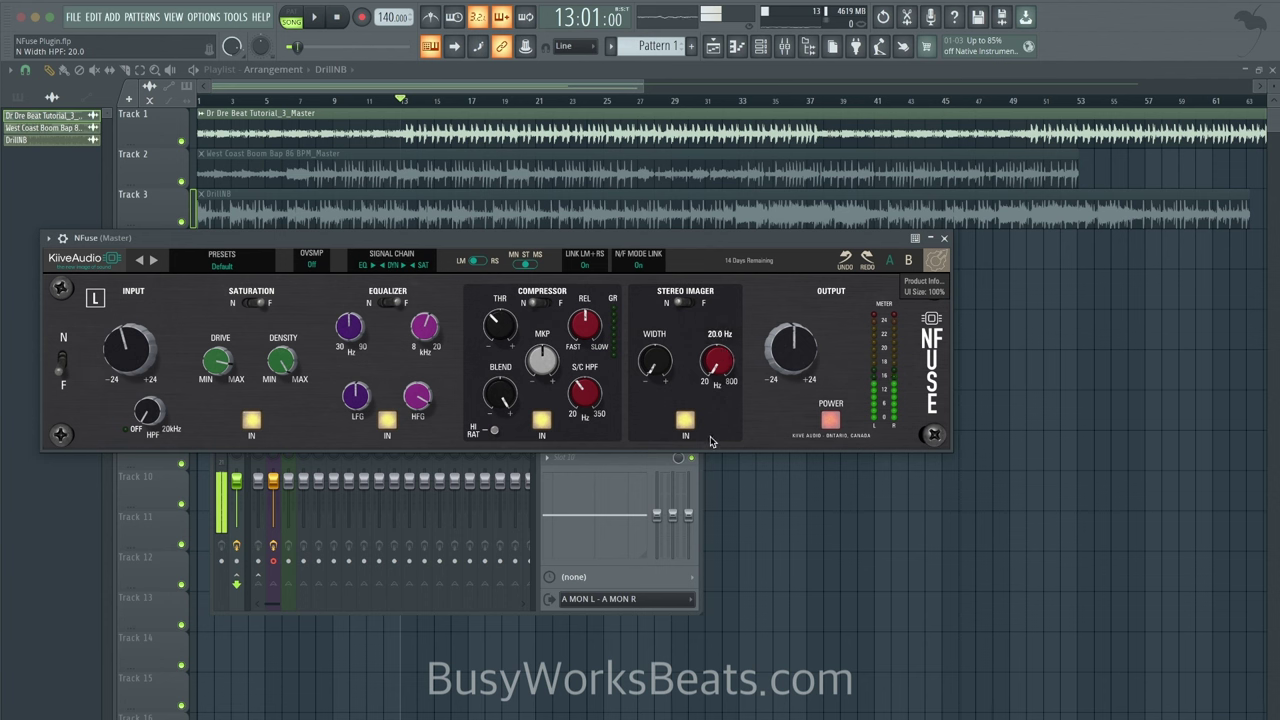
# Raise the N-mode imager Width to about 8.1, ease it back slightly, and compare the imager bypassed and engaged during playback
pyautogui.press('space')
pyautogui.moveTo(657, 362); pyautogui.dragTo(675, 264)
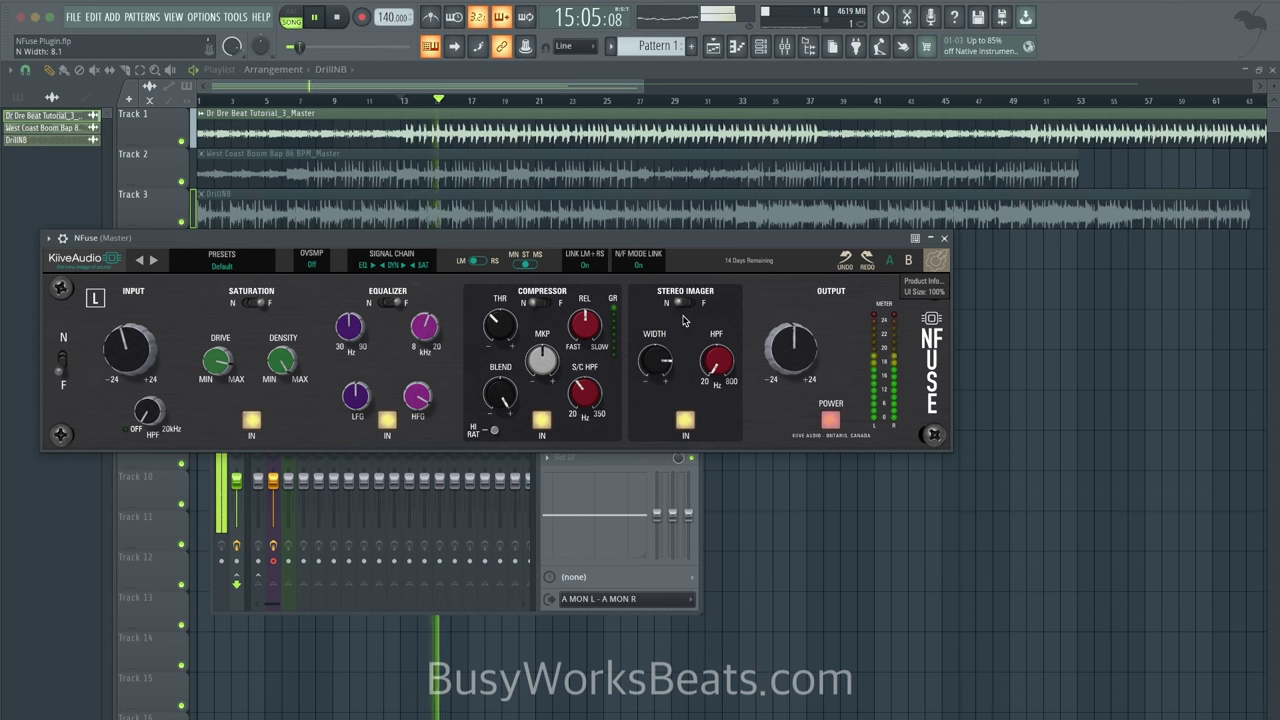
pyautogui.moveTo(652, 357); pyautogui.dragTo(732, 404)
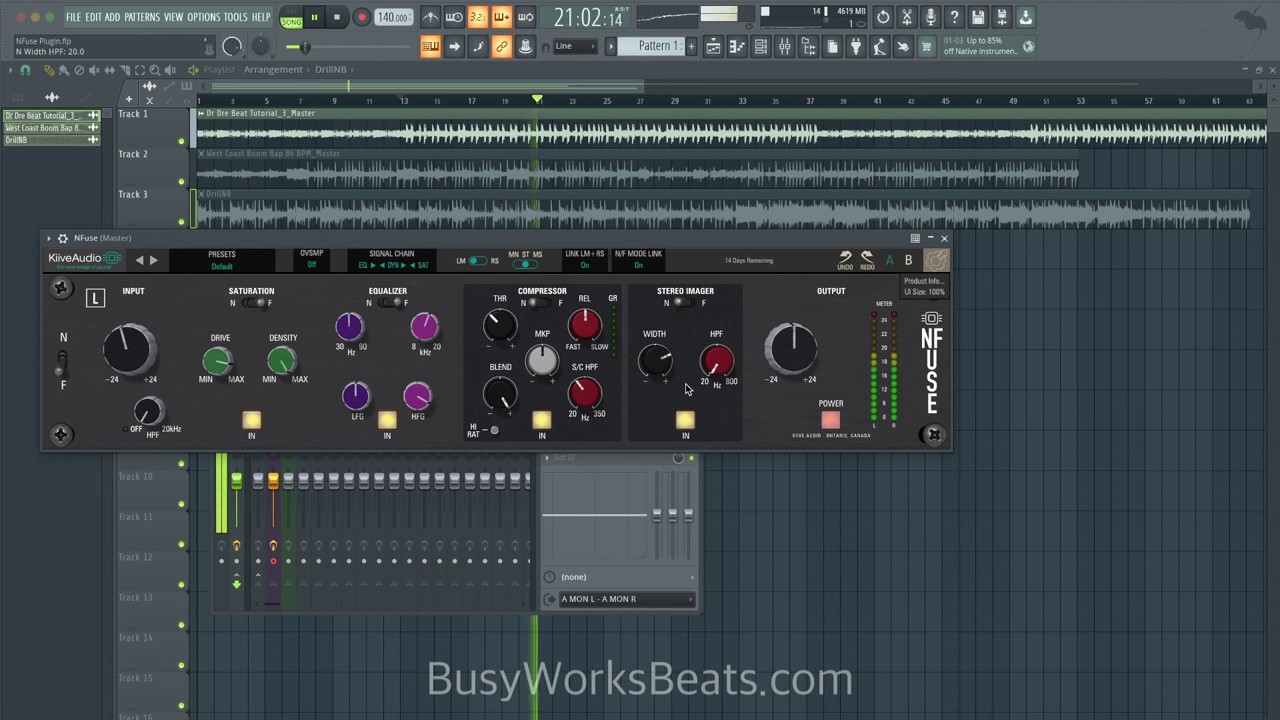
pyautogui.click(686, 421)
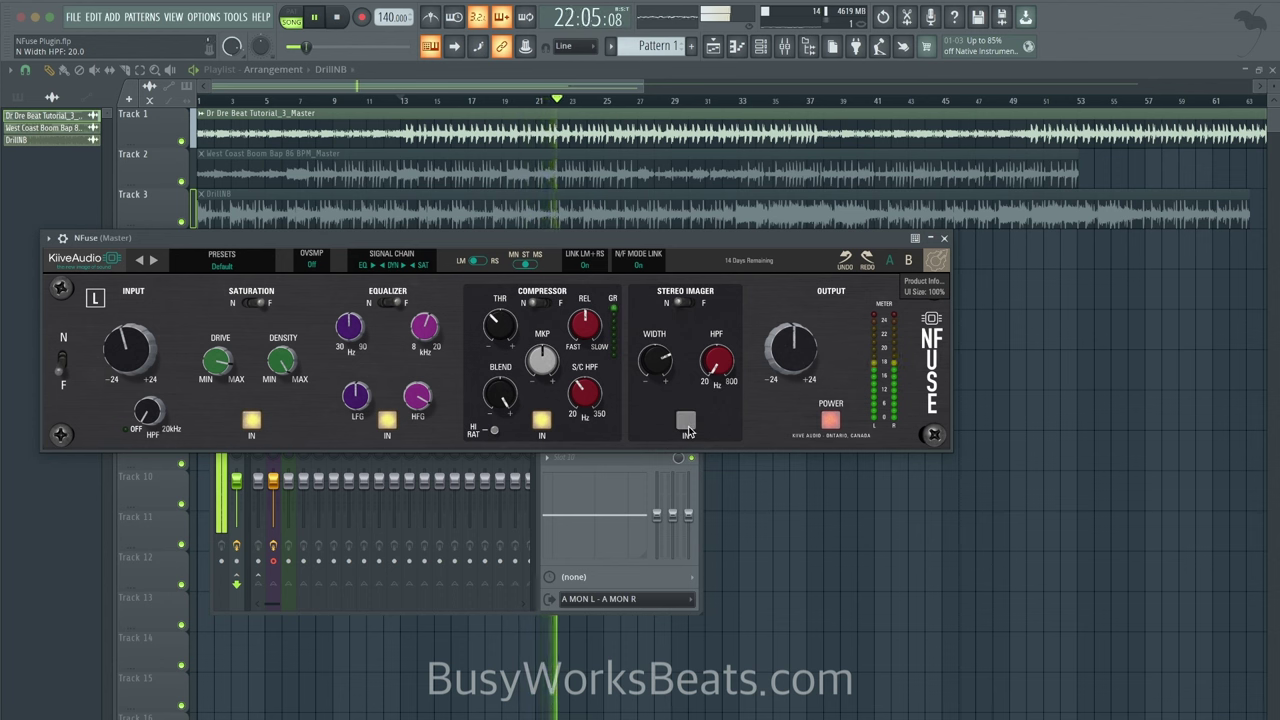
pyautogui.click(686, 421)
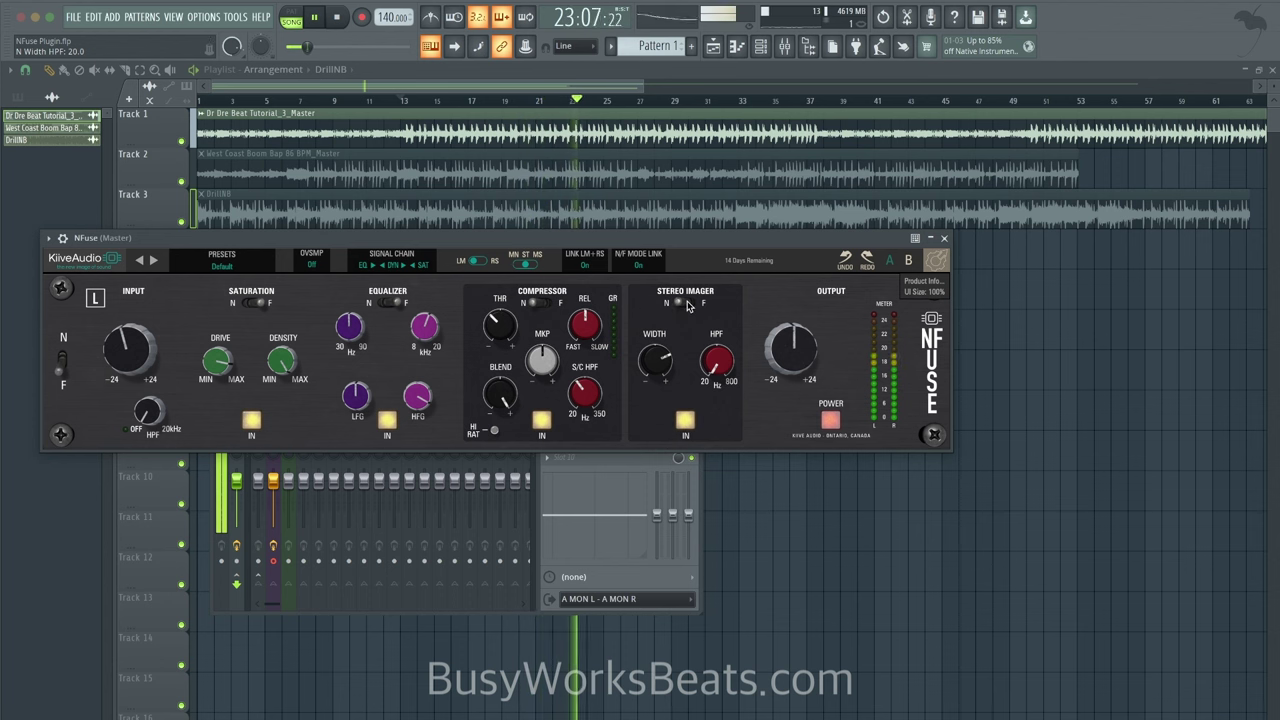
# Compare the stereo imager's N and F modes on the beat, leaving it in F mode
pyautogui.click(684, 304)
pyautogui.press('space')
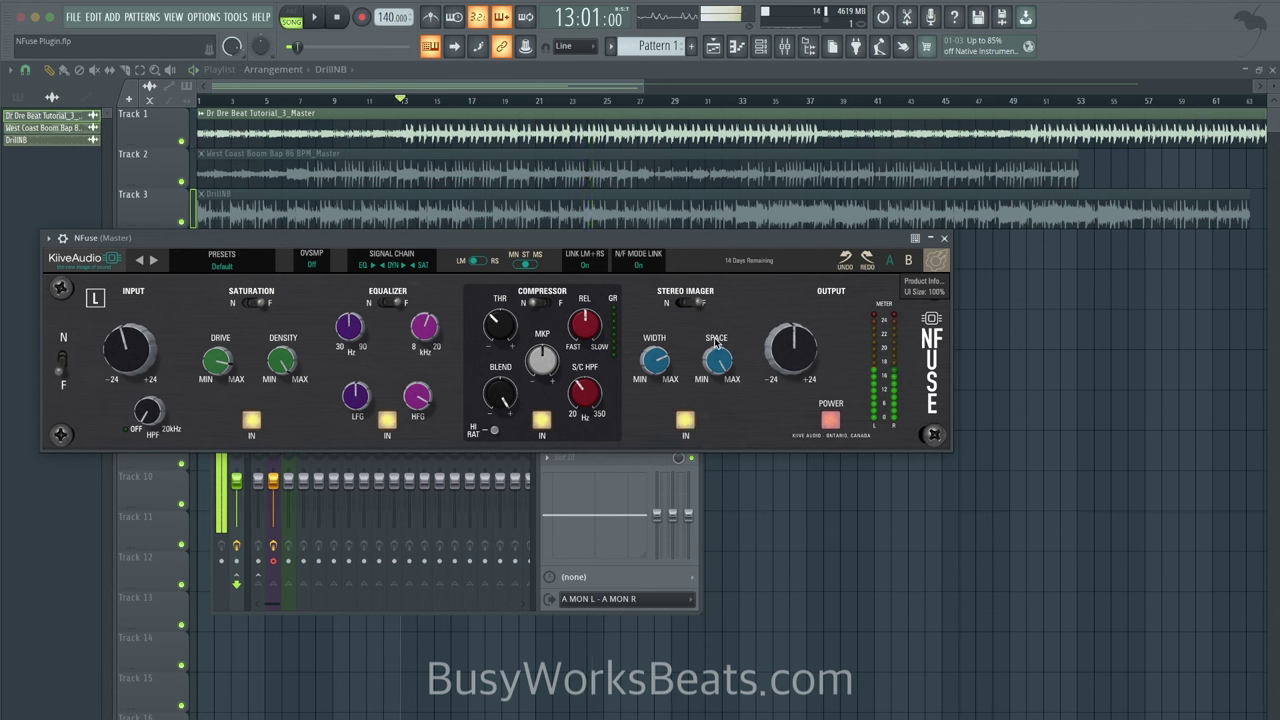
pyautogui.click(682, 304)
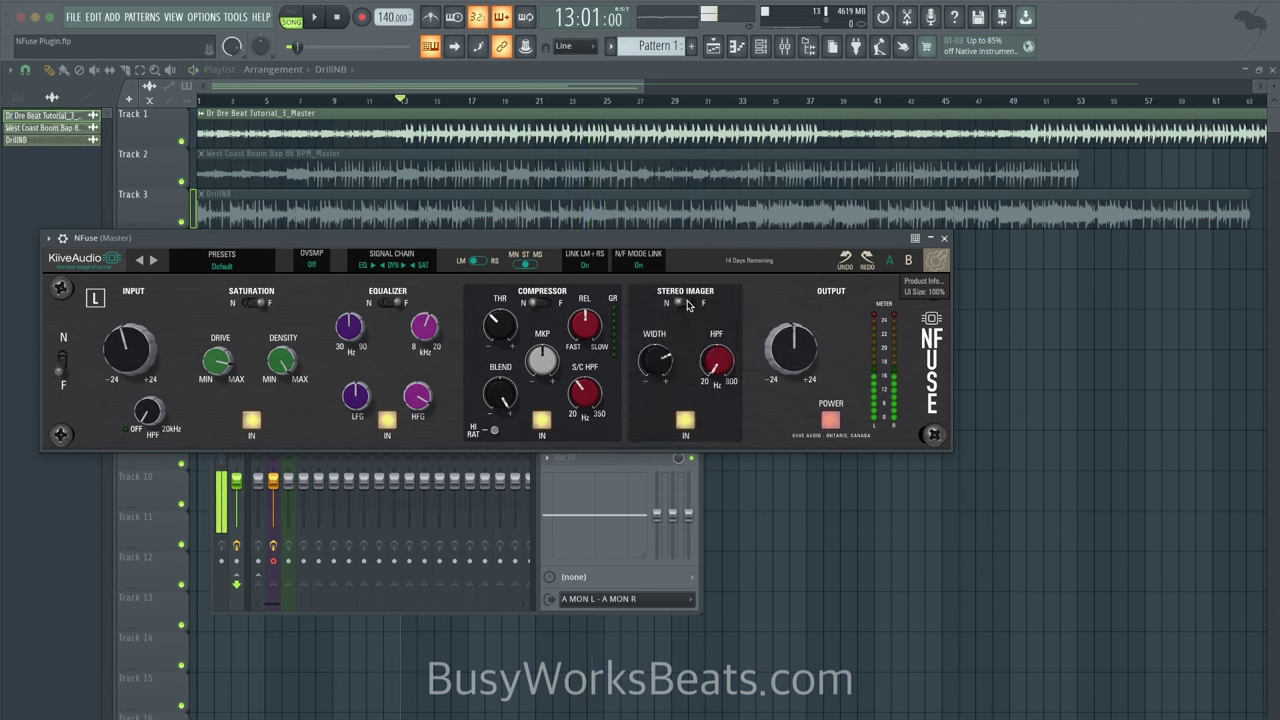
pyautogui.click(687, 305)
pyautogui.click(686, 305)
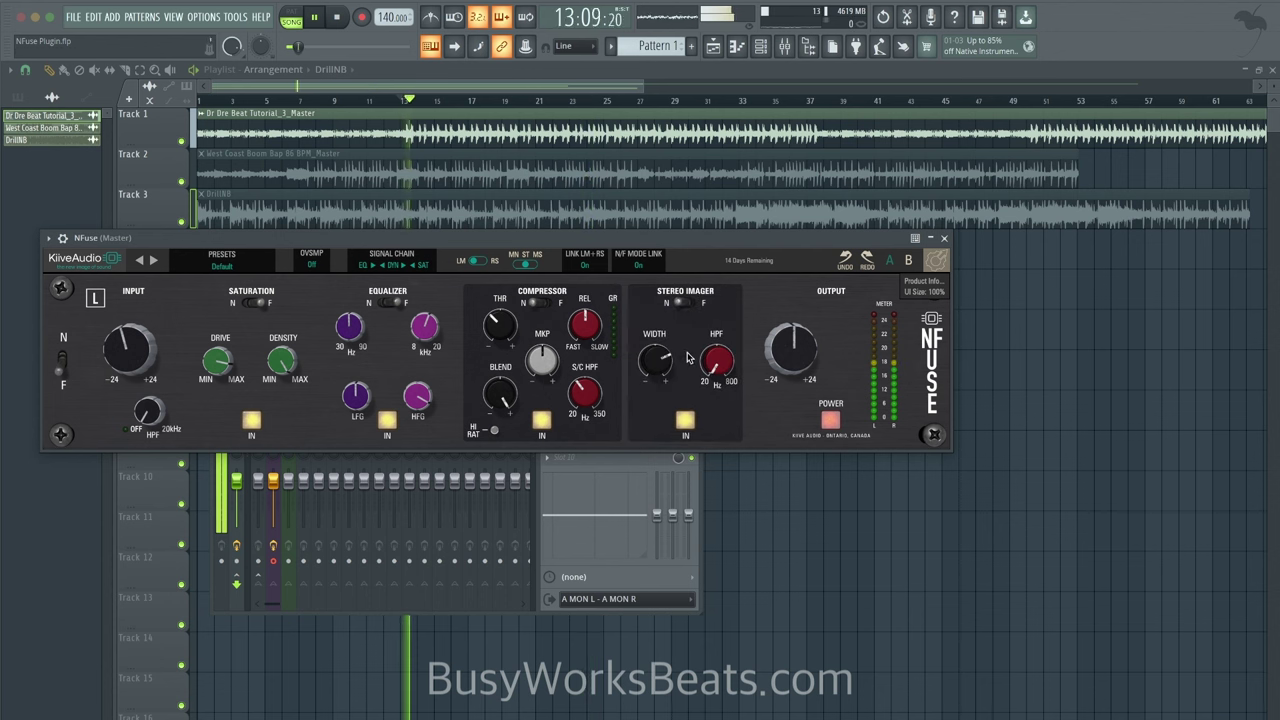
pyautogui.click(686, 305)
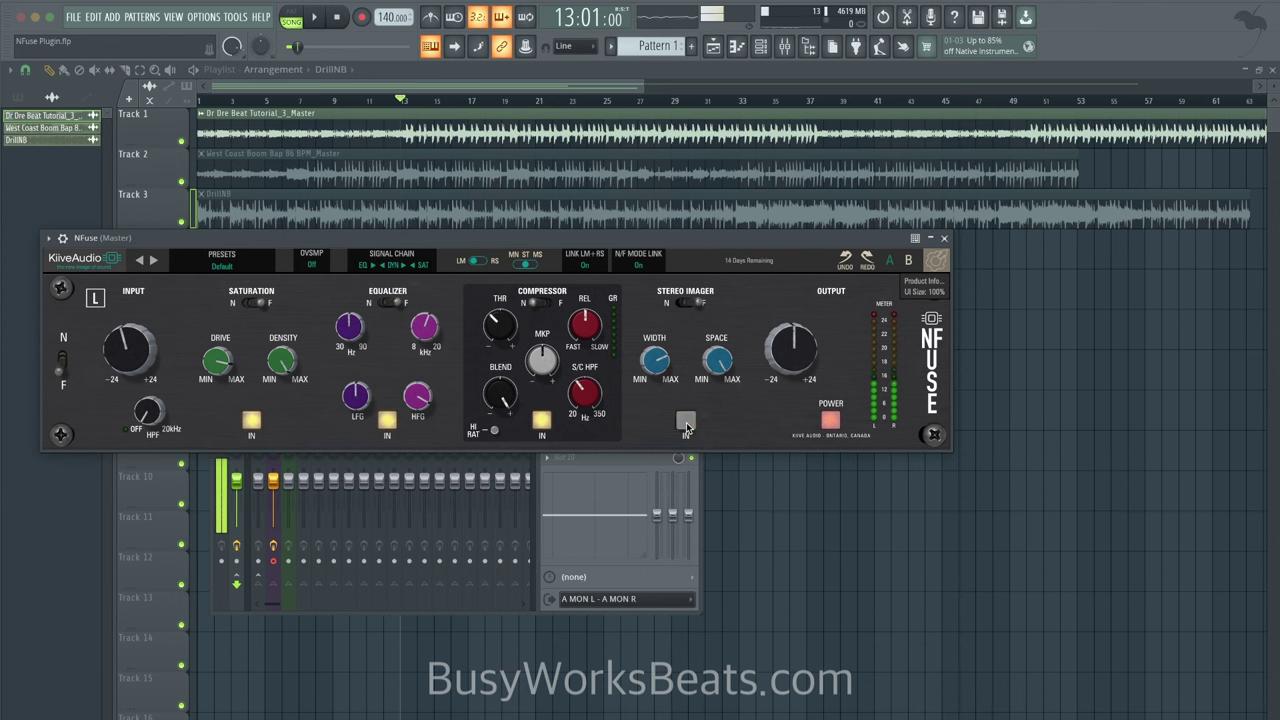
# Play the beat with the stereo imager bypassed, re-engage it, and lower its F-mode Width and Space
pyautogui.press('space')
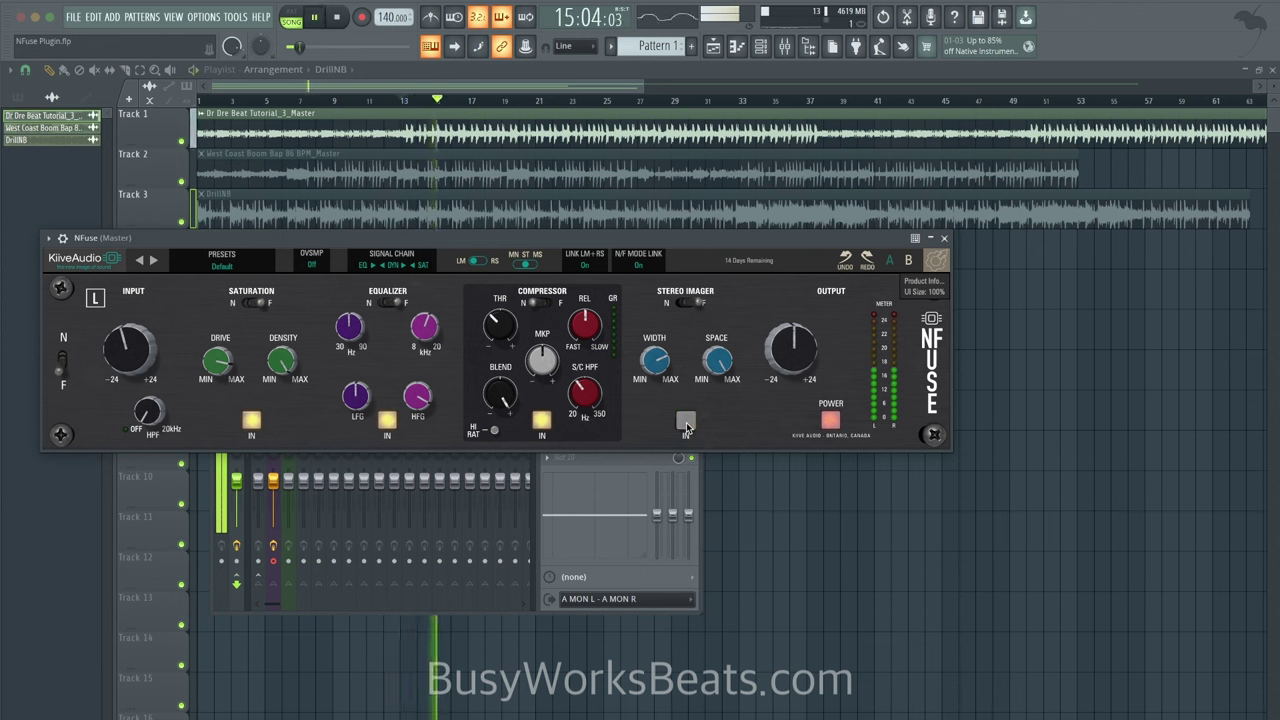
pyautogui.click(685, 422)
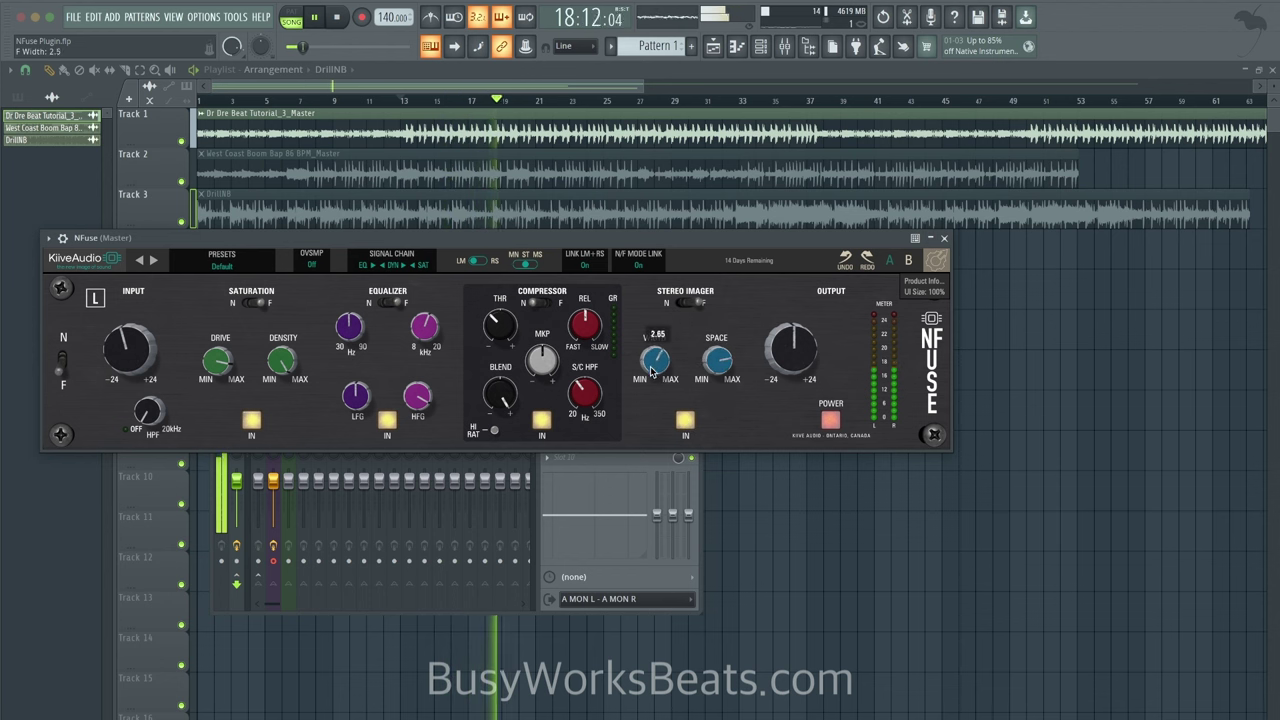
pyautogui.press('space')
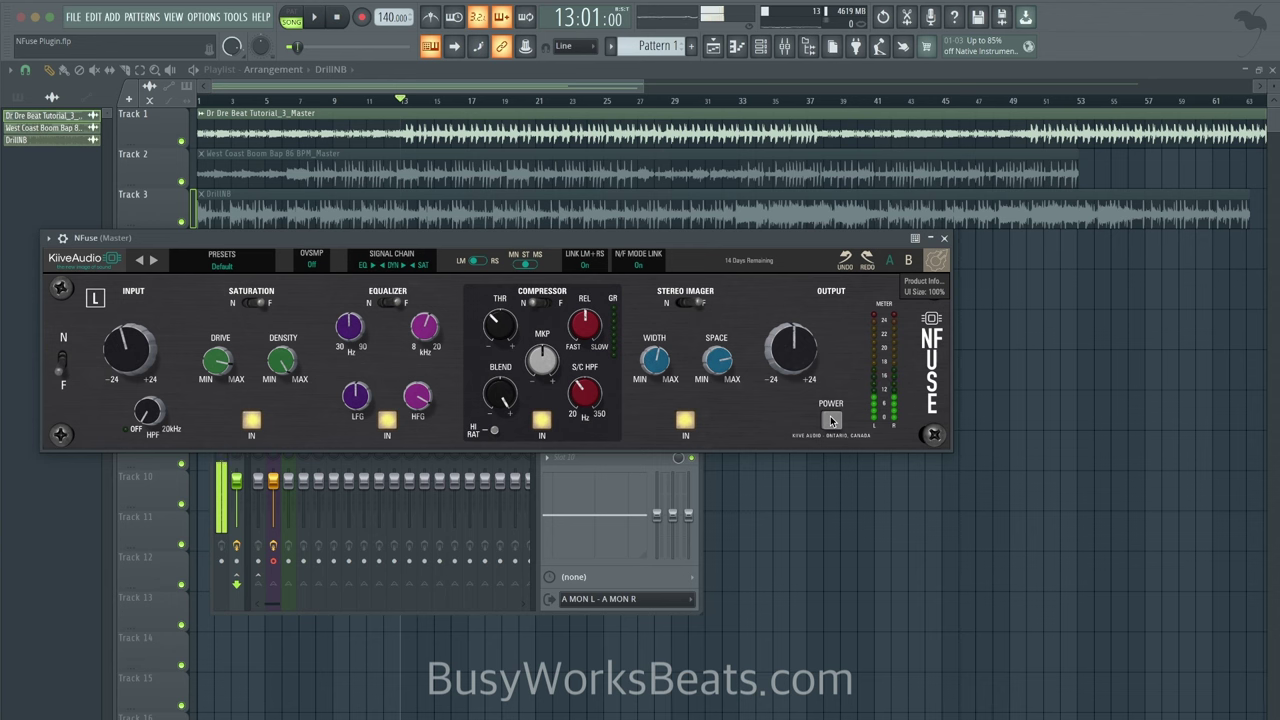
# Play the beat and compare NFuse powered off and on, repositioning the plugin window over the mixer
pyautogui.press('space')
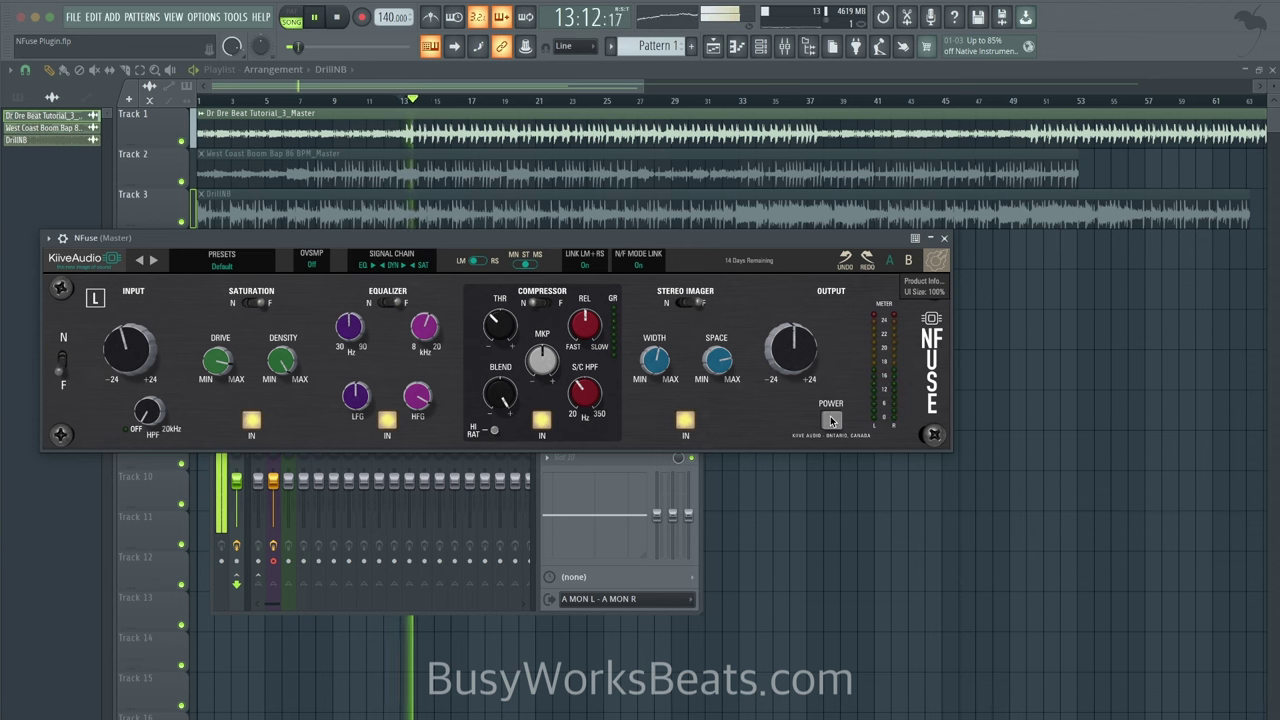
pyautogui.moveTo(788, 240); pyautogui.dragTo(1036, 160)
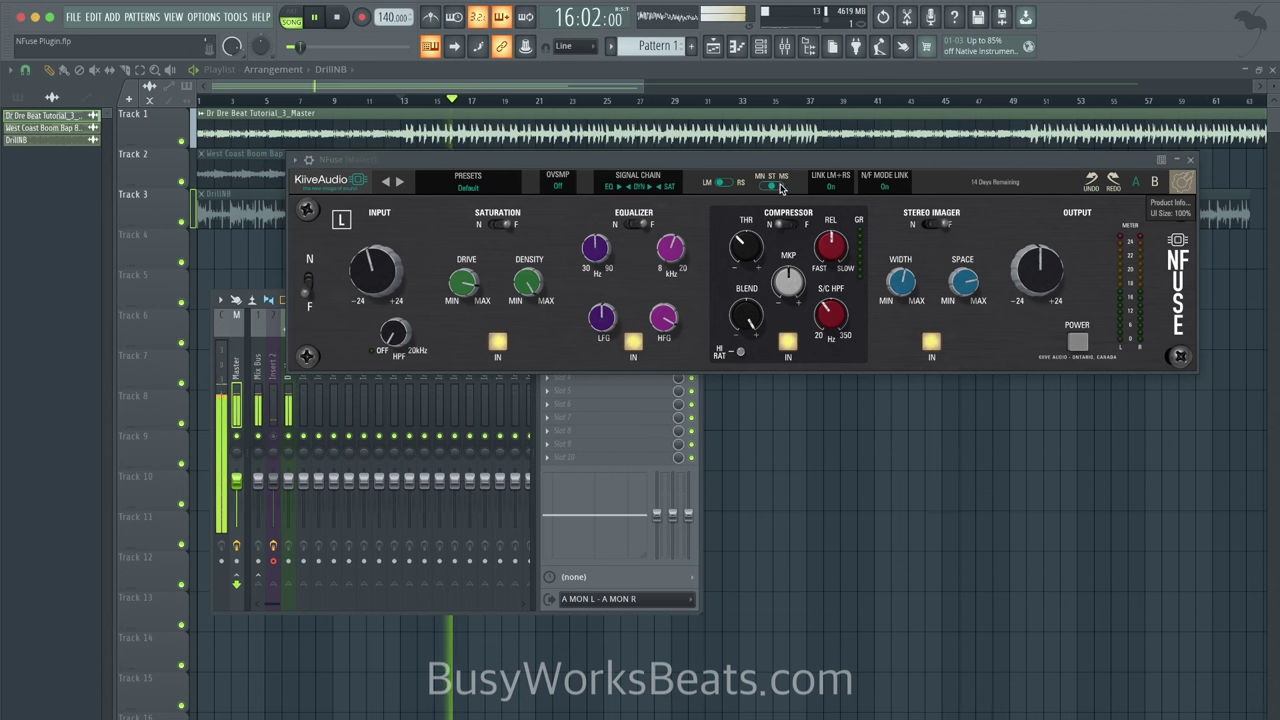
pyautogui.moveTo(826, 160); pyautogui.dragTo(608, 249)
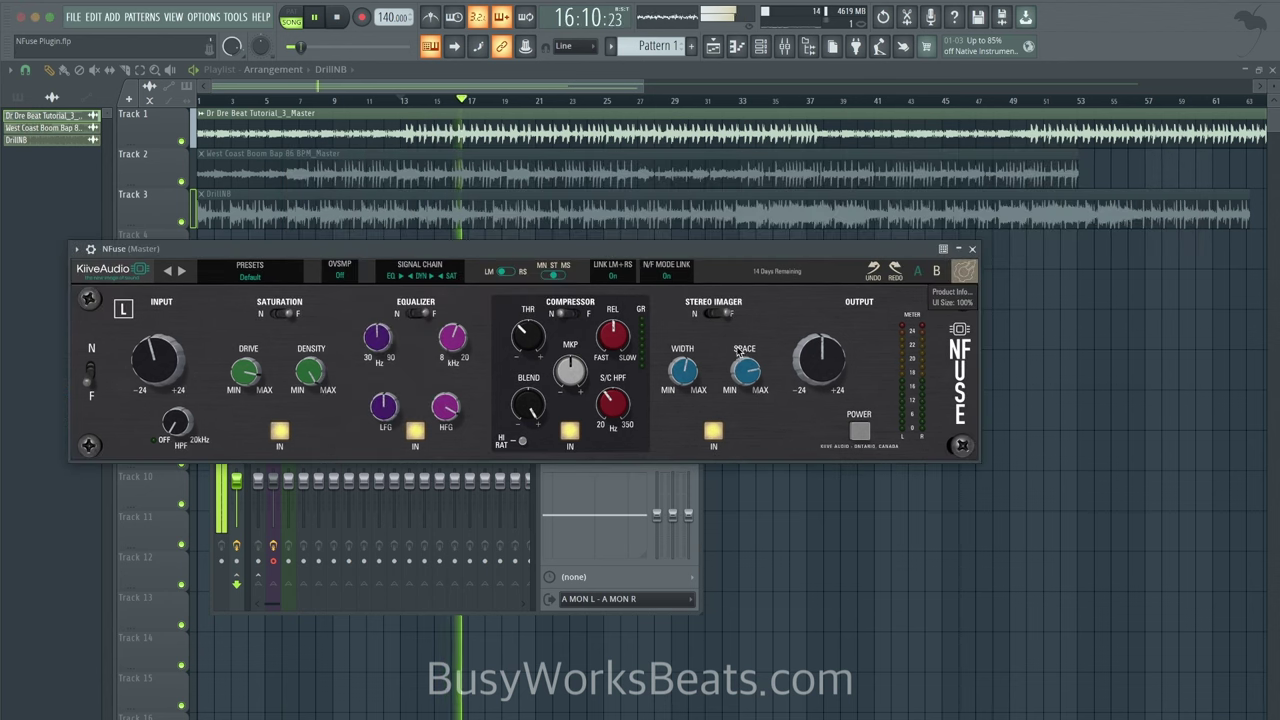
pyautogui.click(860, 430)
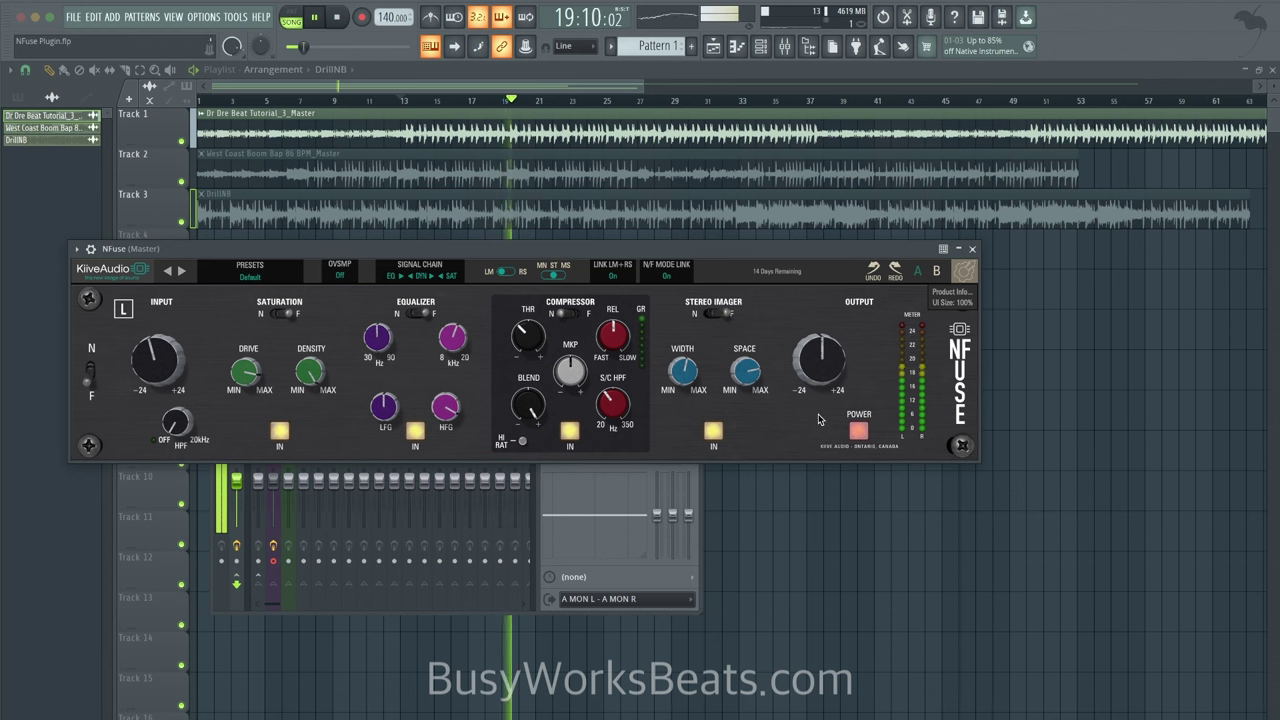
pyautogui.click(860, 432)
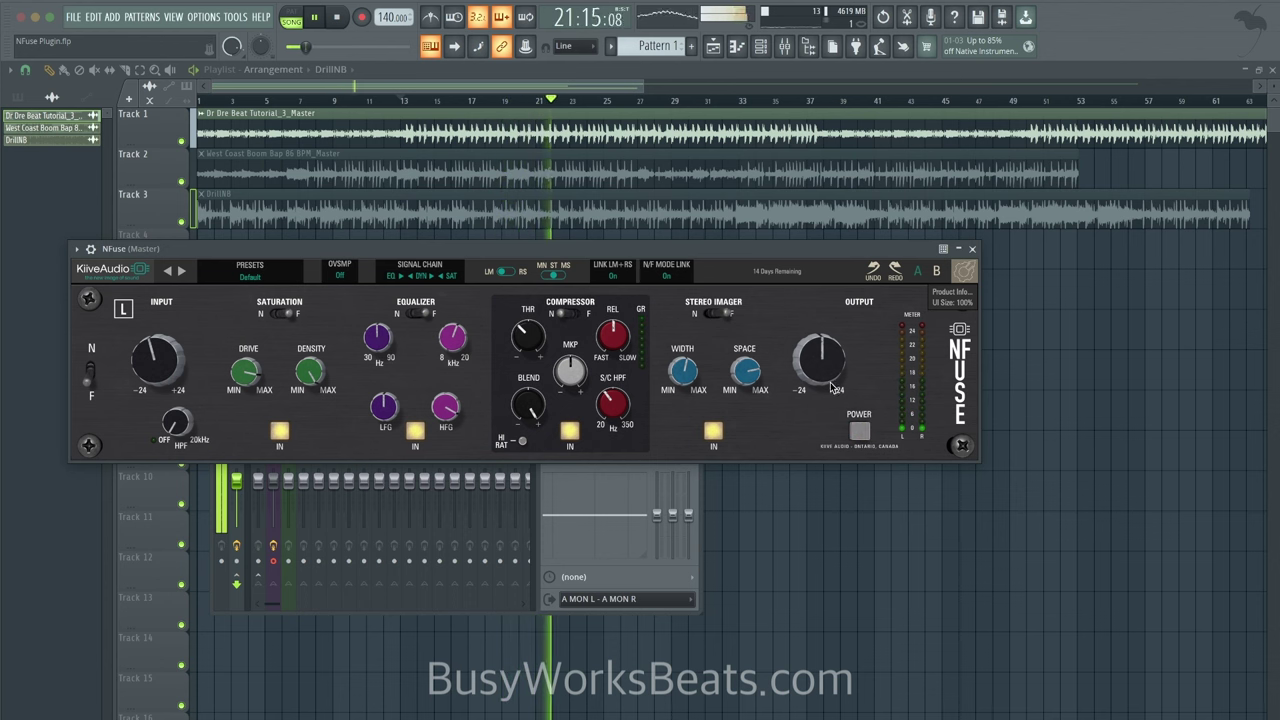
# Power NFuse back on, raise its output to about 2.6 dB, and compare the beat with the plugin off and on
pyautogui.click(860, 432)
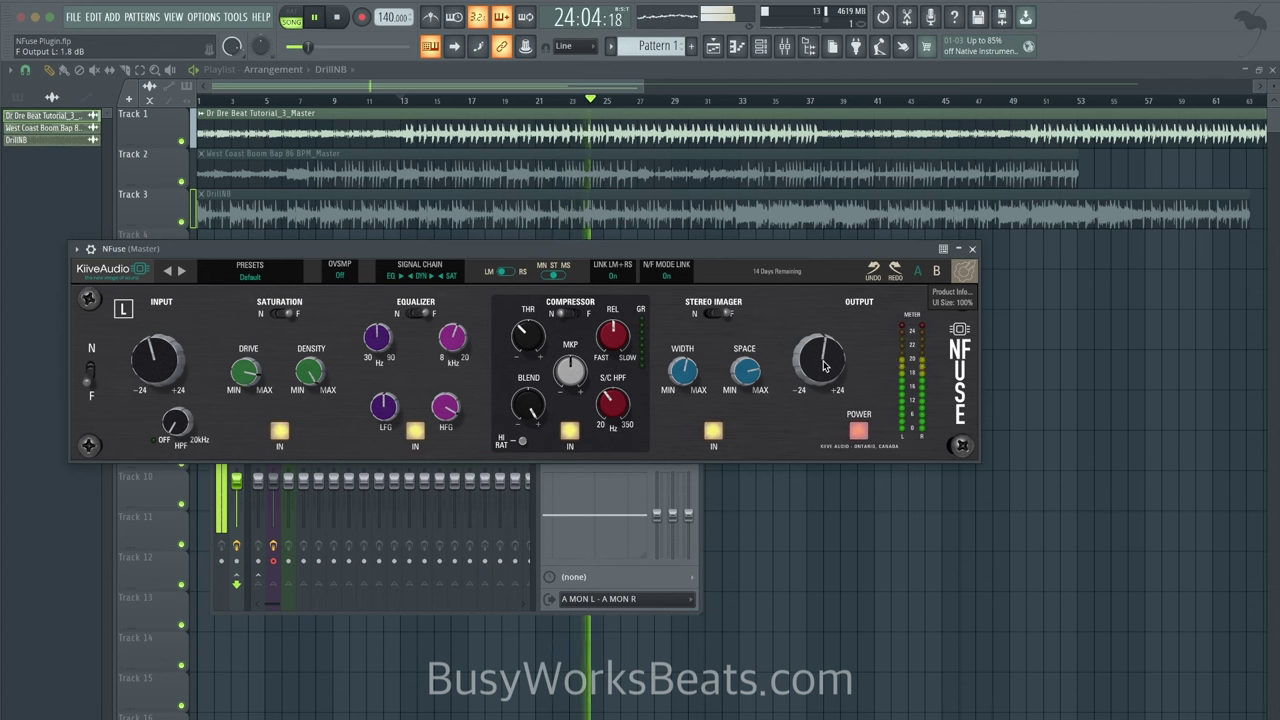
pyautogui.scroll(4, 824, 364)
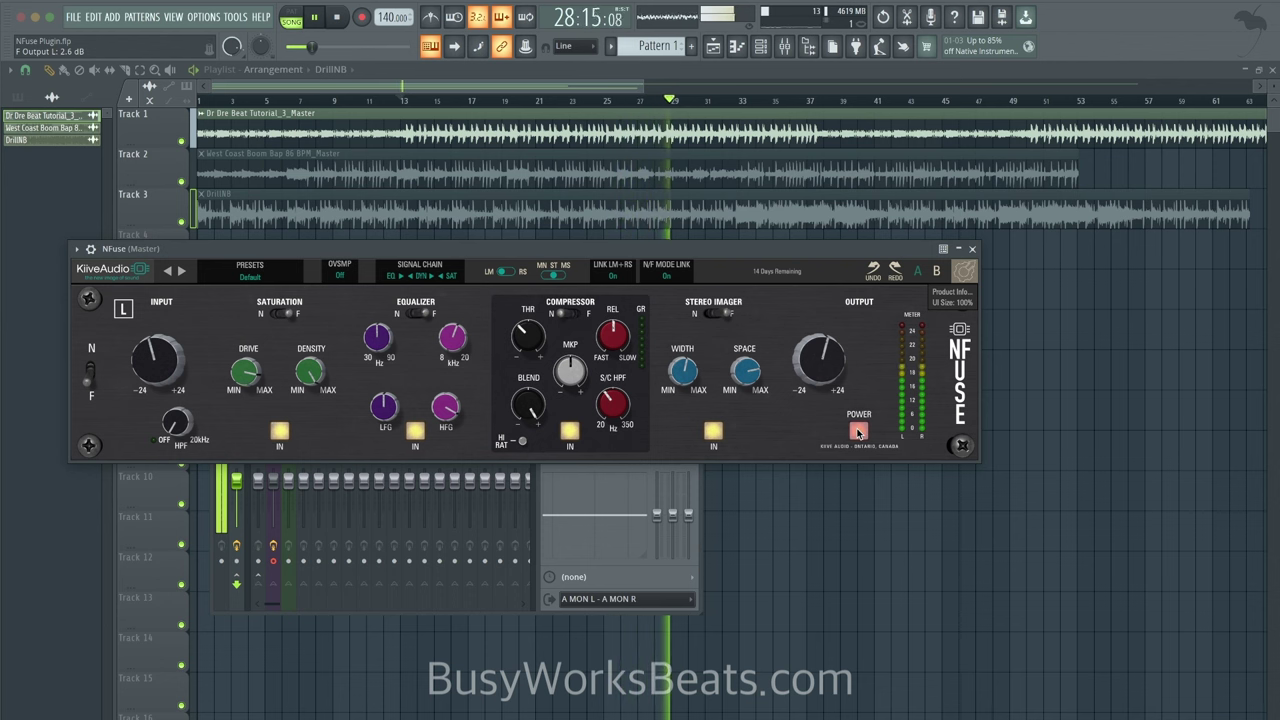
pyautogui.click(858, 431)
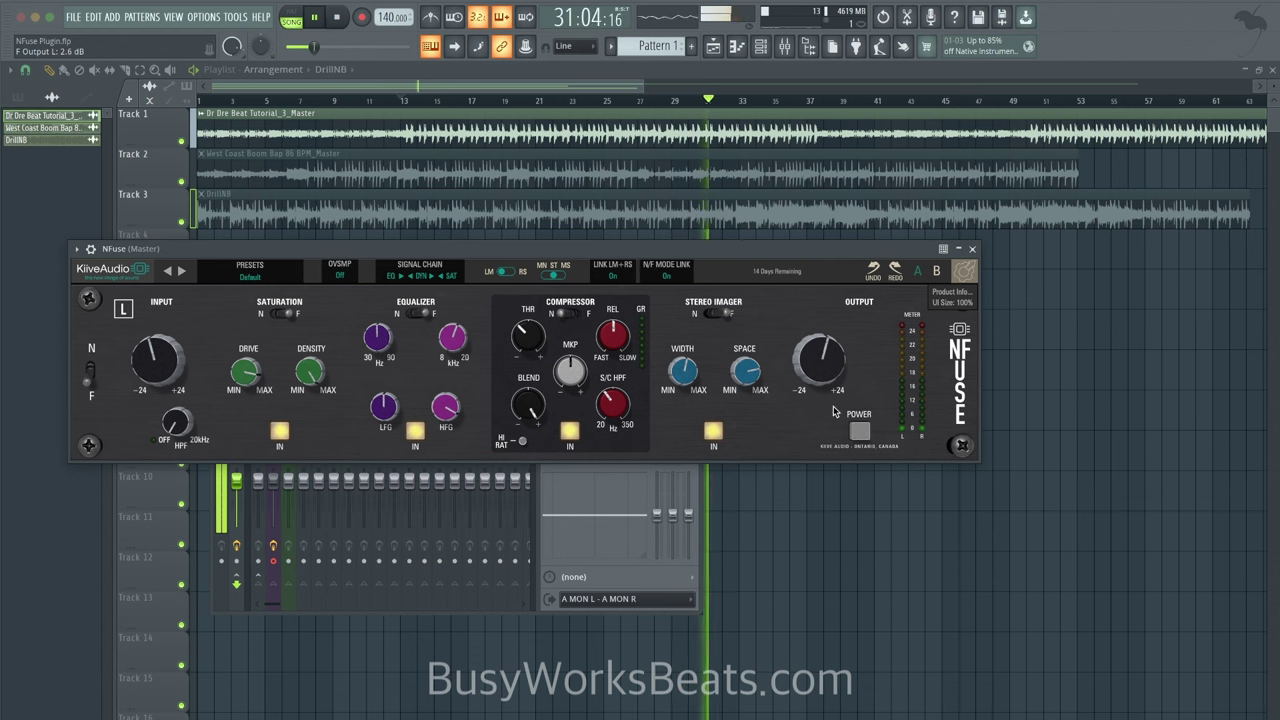
pyautogui.click(858, 432)
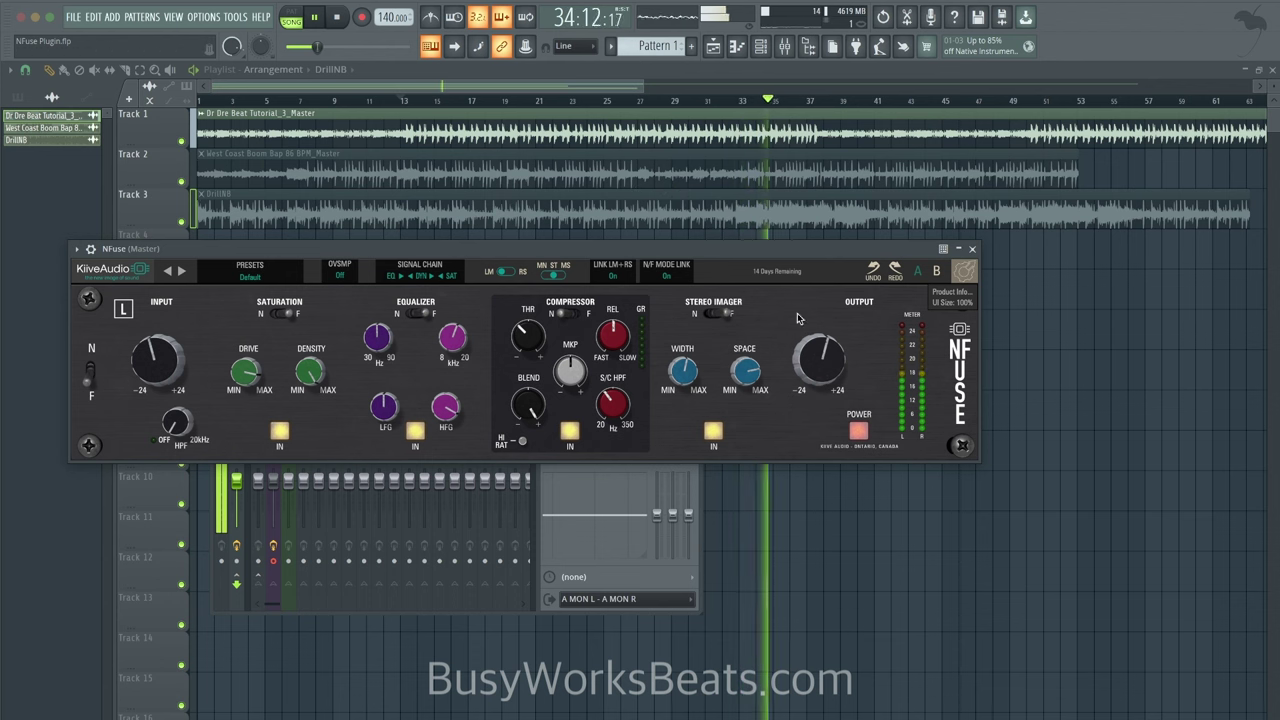
pyautogui.click(860, 431)
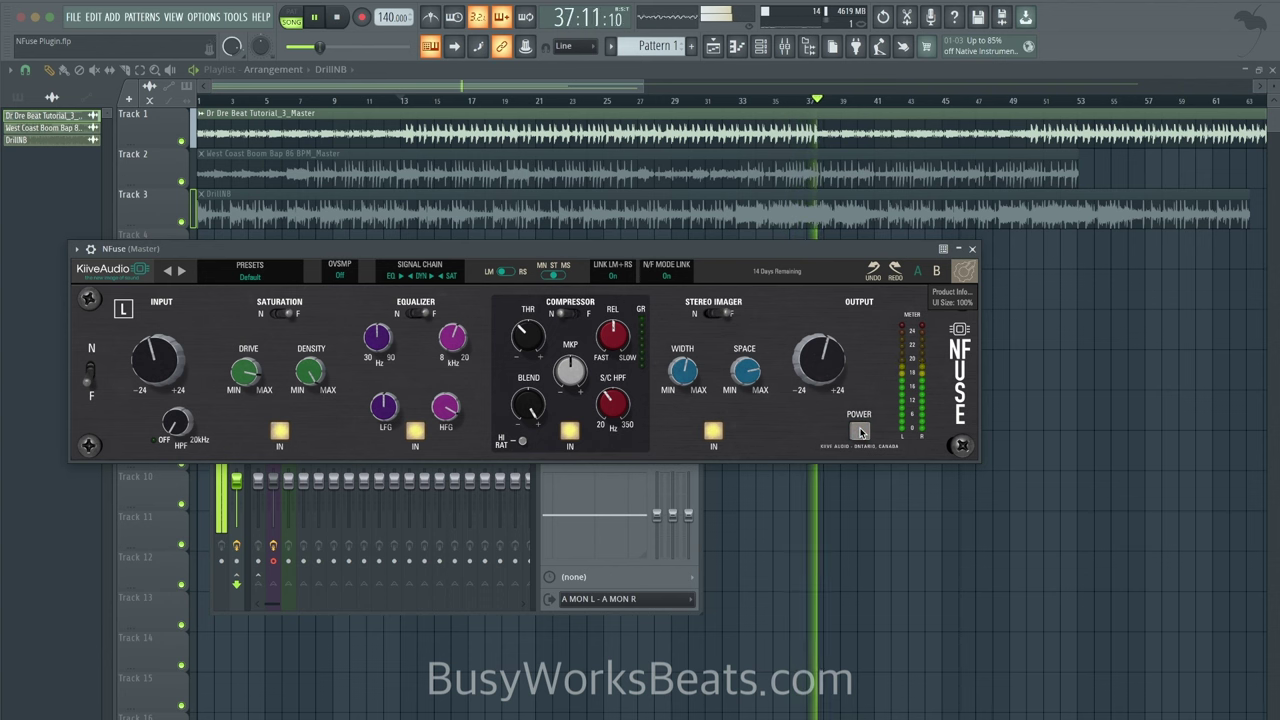
# Replay from bar 13 comparing NFuse off and on, leave it powered on, and close the plugin window
pyautogui.click(418, 102)
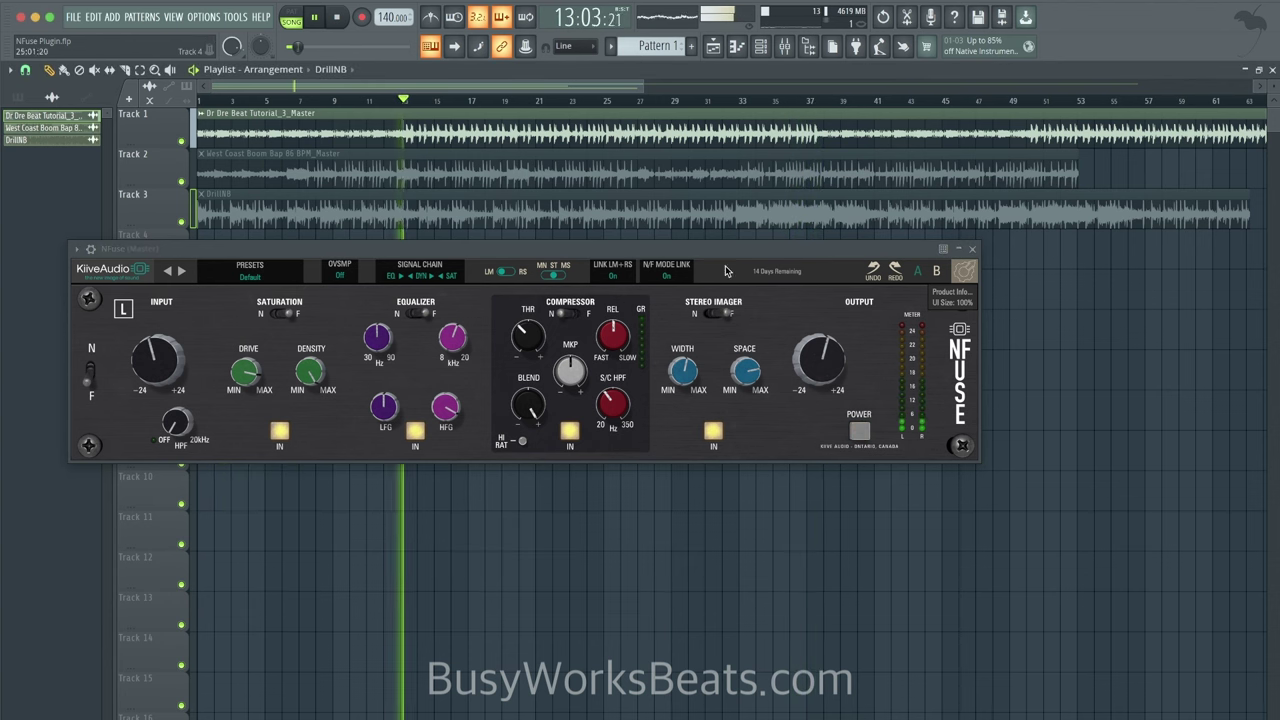
pyautogui.click(860, 431)
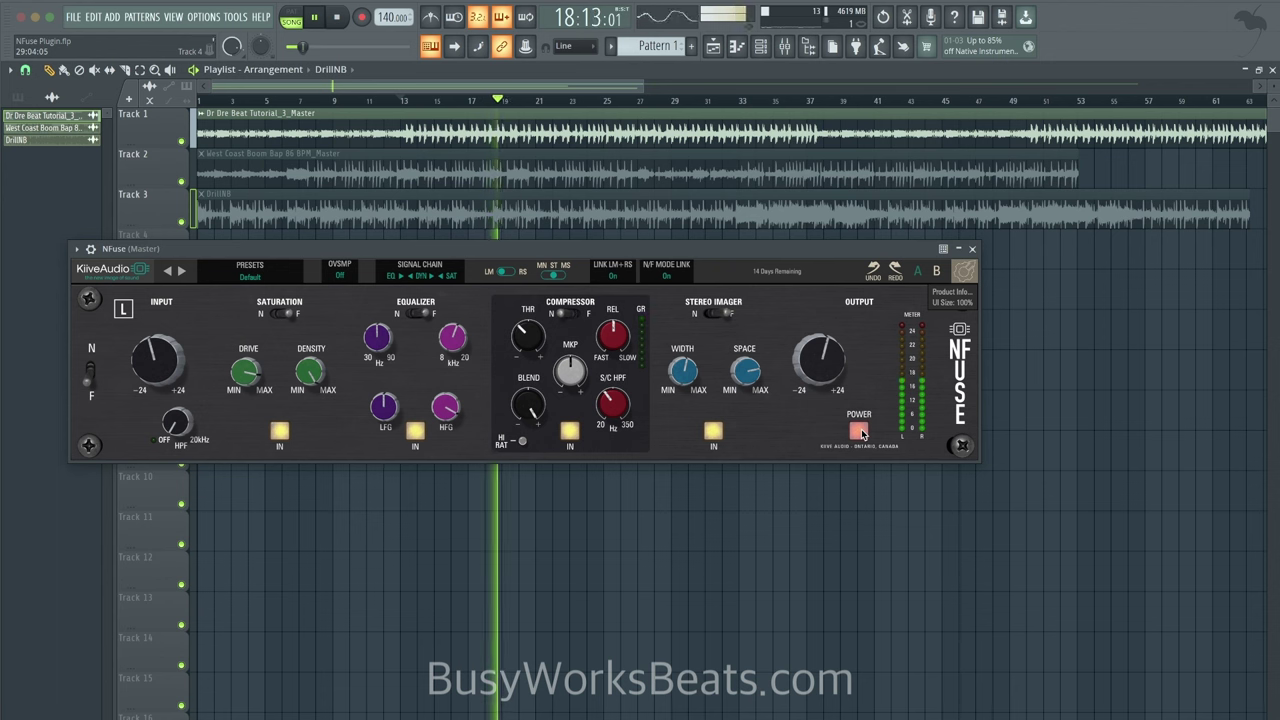
pyautogui.click(860, 431)
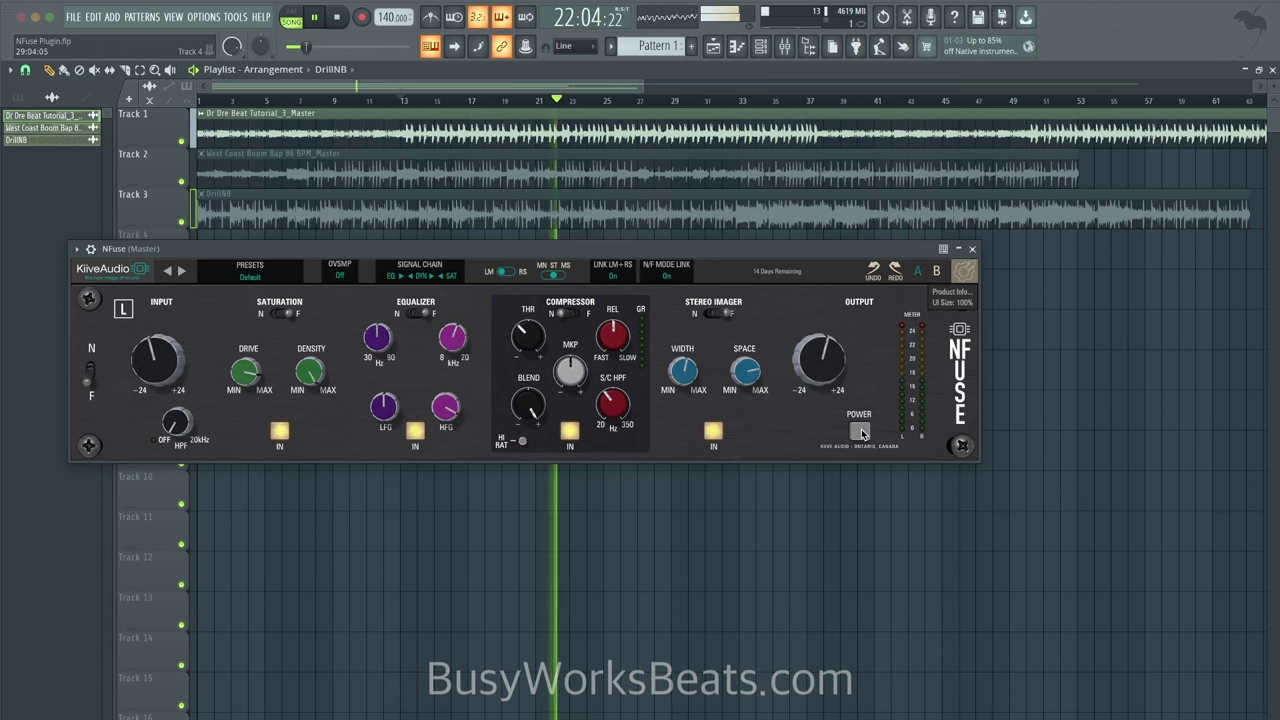
pyautogui.click(860, 431)
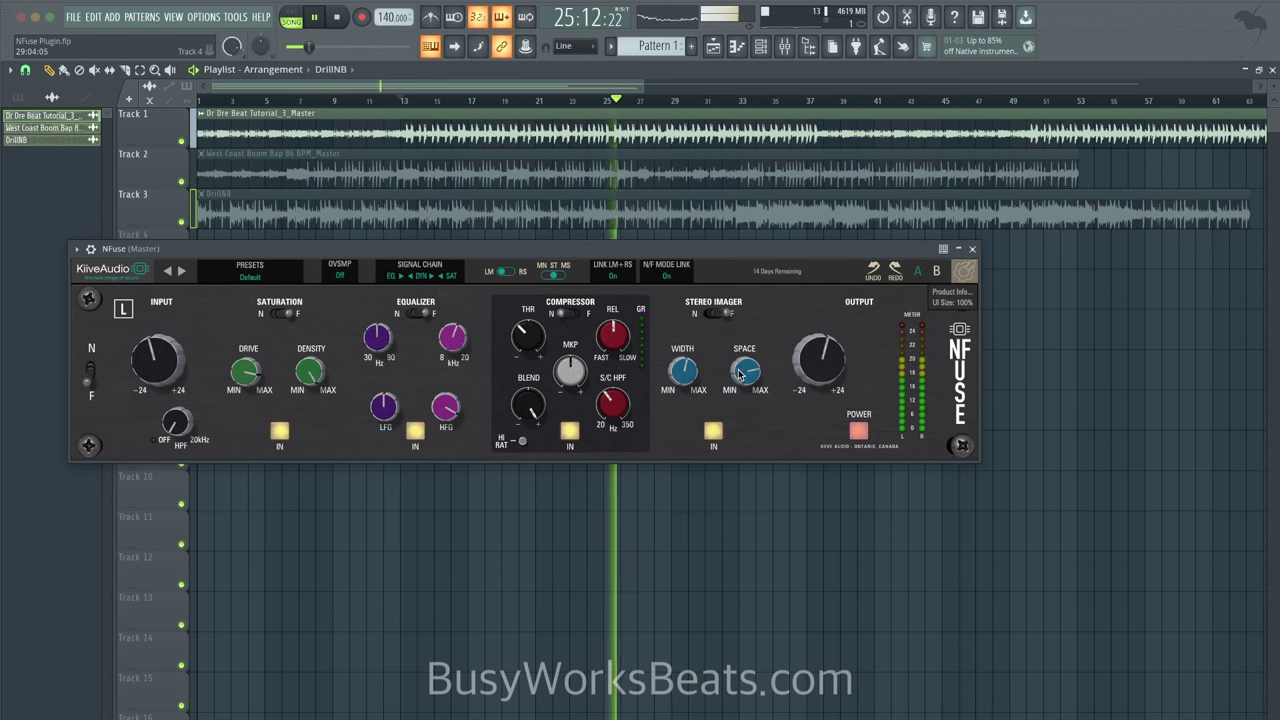
pyautogui.click(972, 248)
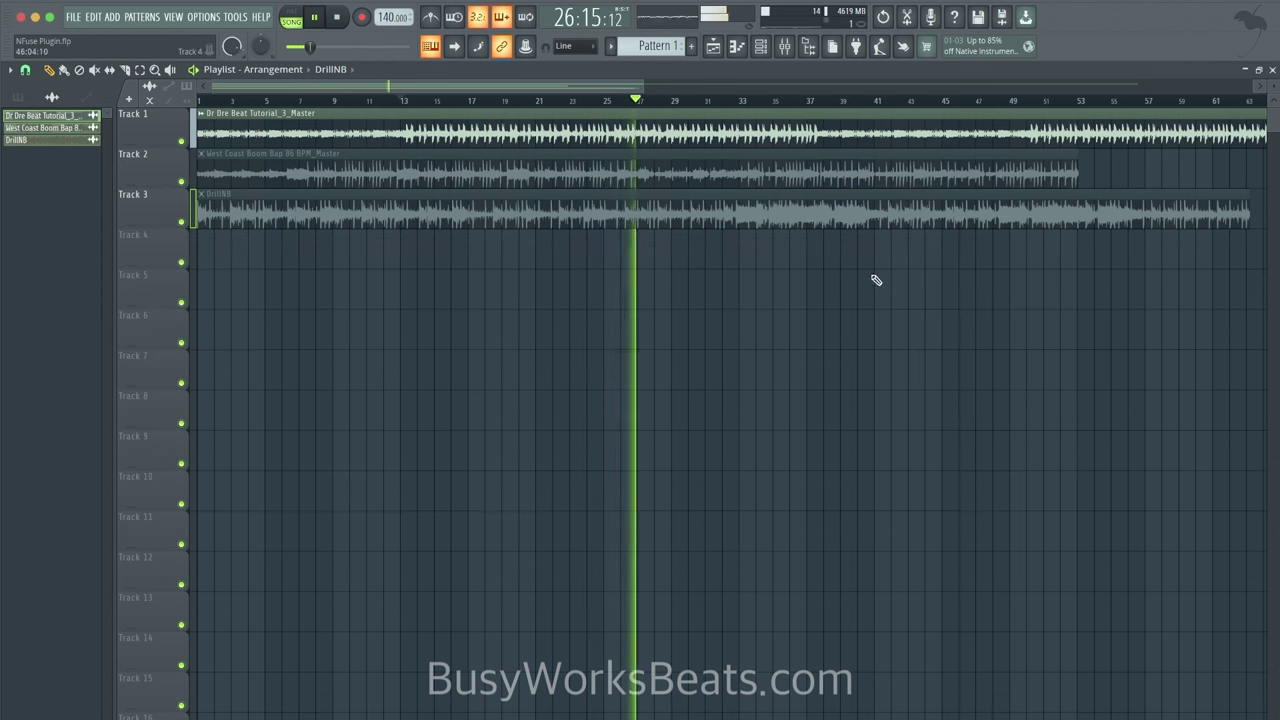
# Stop playback, open the mixer, and review the NFuse settings on the Master track before closing the plugin window
pyautogui.press('F9')
pyautogui.press('space')
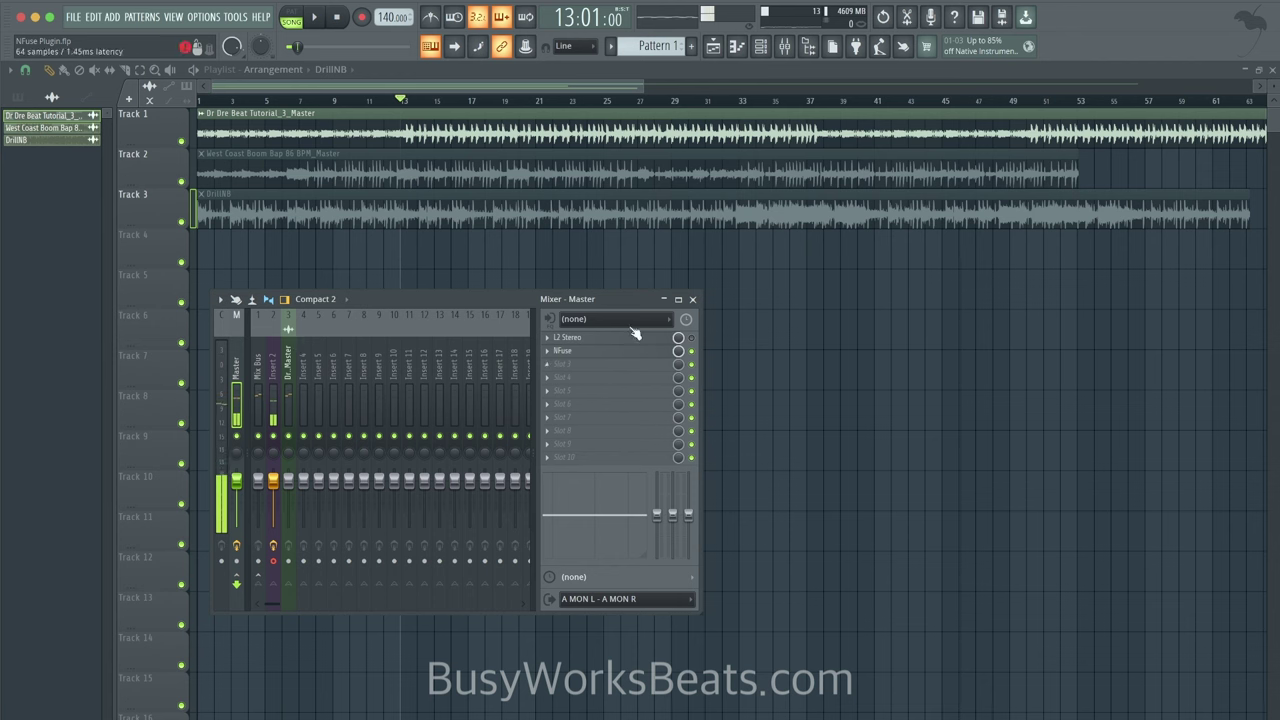
pyautogui.click(650, 355)
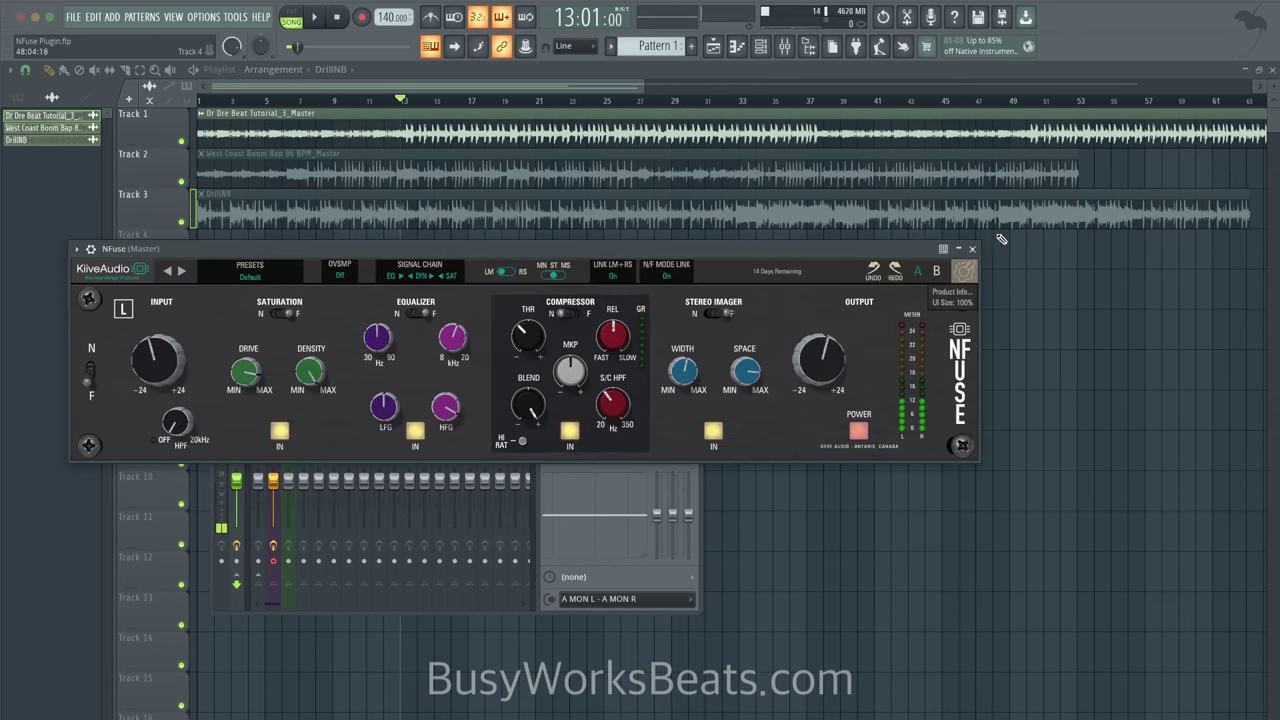
pyautogui.click(973, 249)
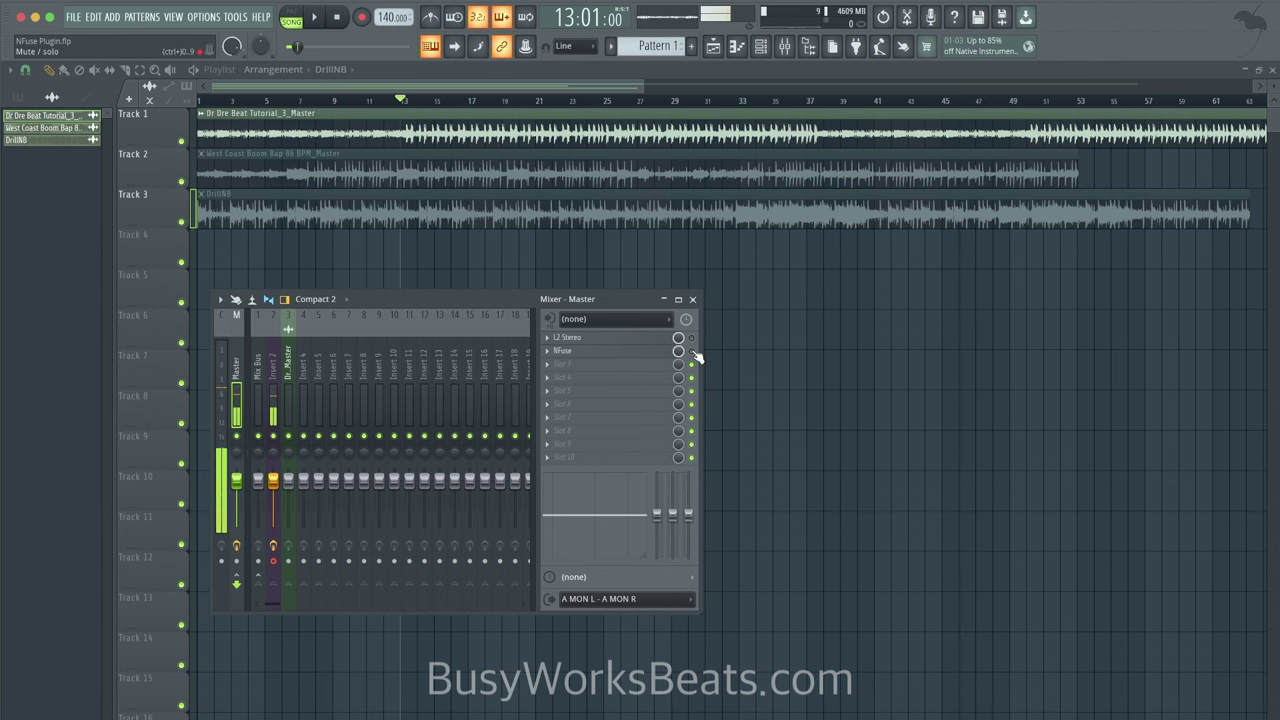
# Mute the Dr Dre clip, unmute the West Coast Boom Bap clip with its volume lowered, and cue playback at bar 6
pyautogui.click(97, 72)
pyautogui.click(223, 120)
pyautogui.click(241, 168)
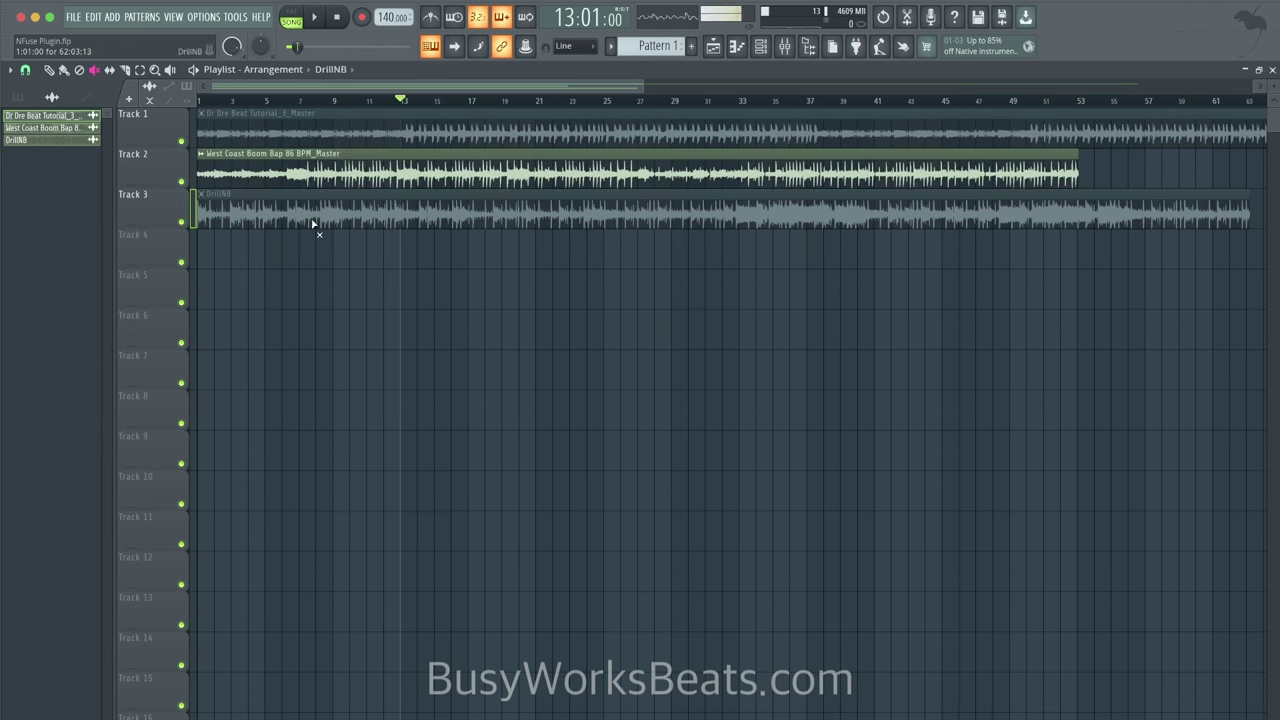
pyautogui.click(287, 101)
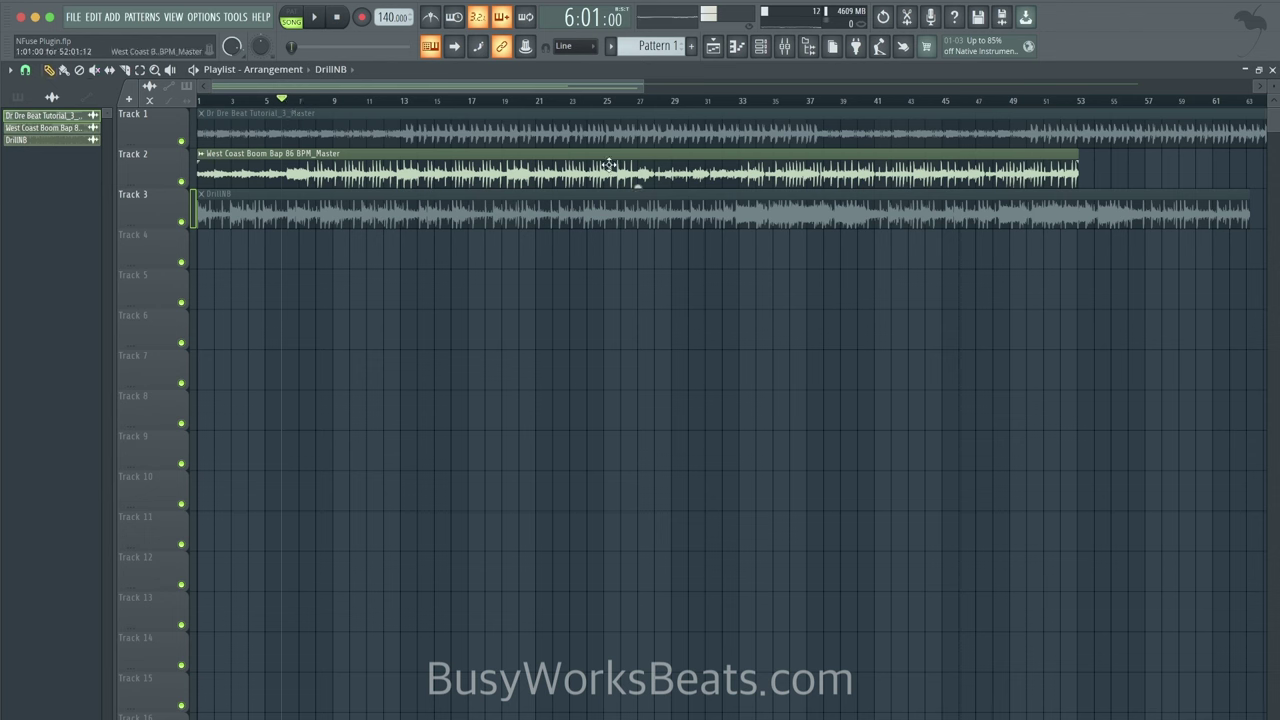
pyautogui.moveTo(638, 185); pyautogui.dragTo(638, 203)
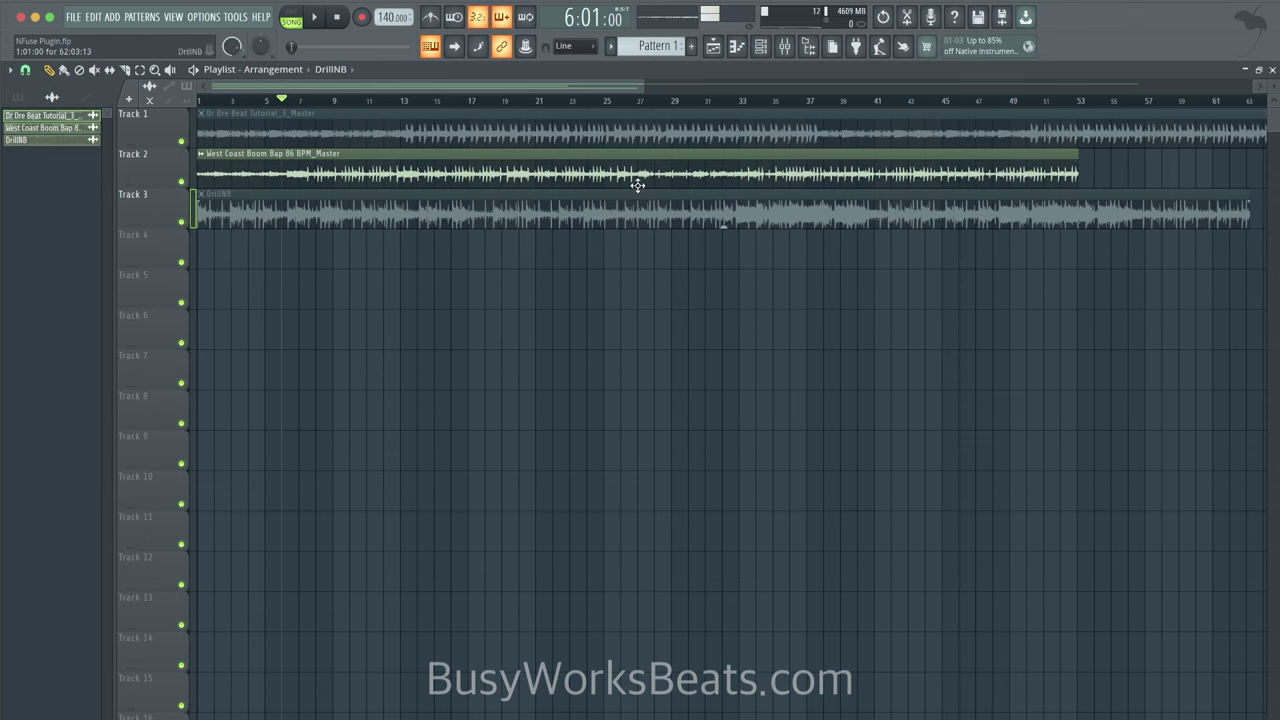
# Reset the NFuse plugin on the Master track to its default preset and close its window
pyautogui.click(784, 47)
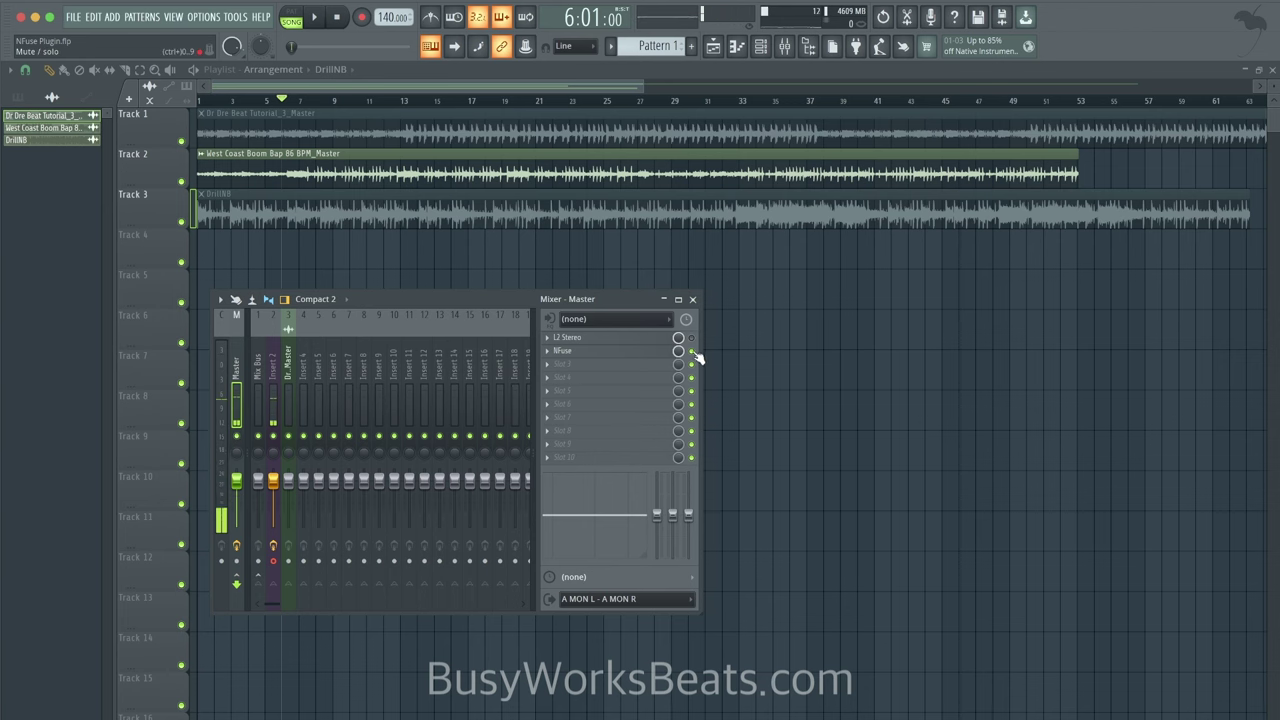
pyautogui.click(635, 352)
pyautogui.click(228, 273)
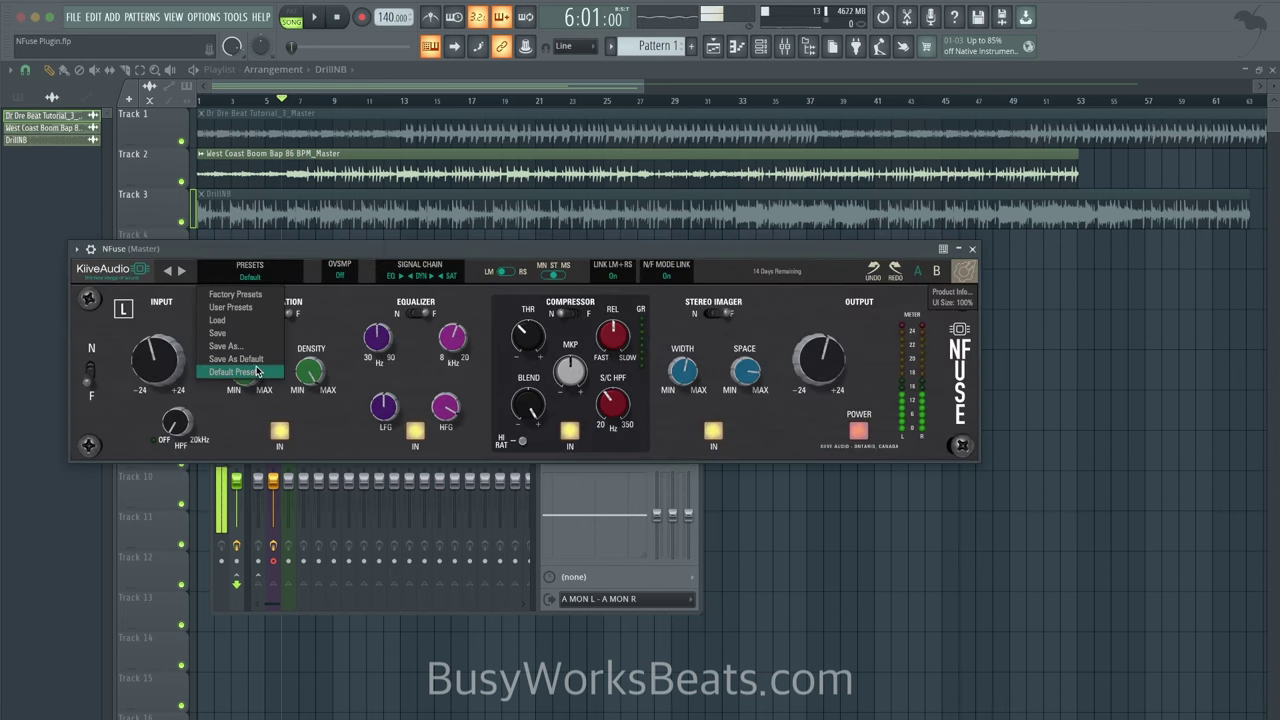
pyautogui.click(257, 371)
pyautogui.click(973, 246)
# Play the West Coast beat from bar 6, raise NFuse's N-mode Red saturation to 10.0, and close the plugin after stopping
pyautogui.press('space')
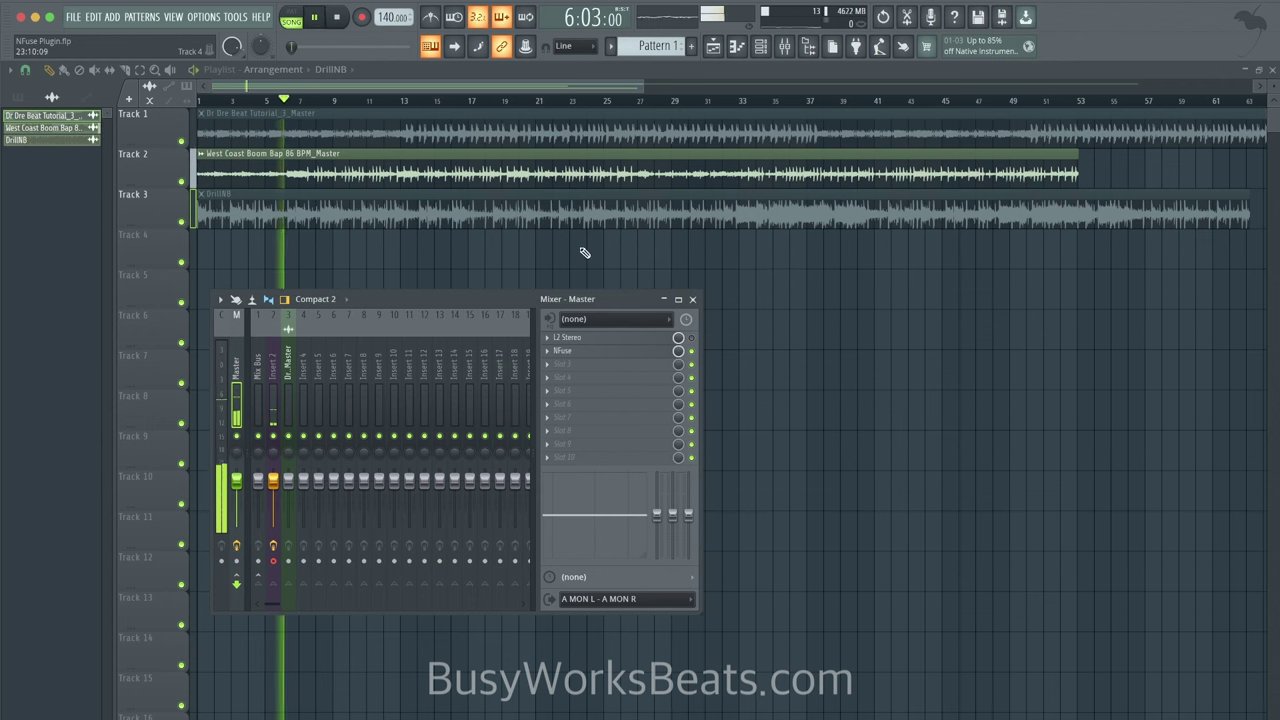
pyautogui.press('space')
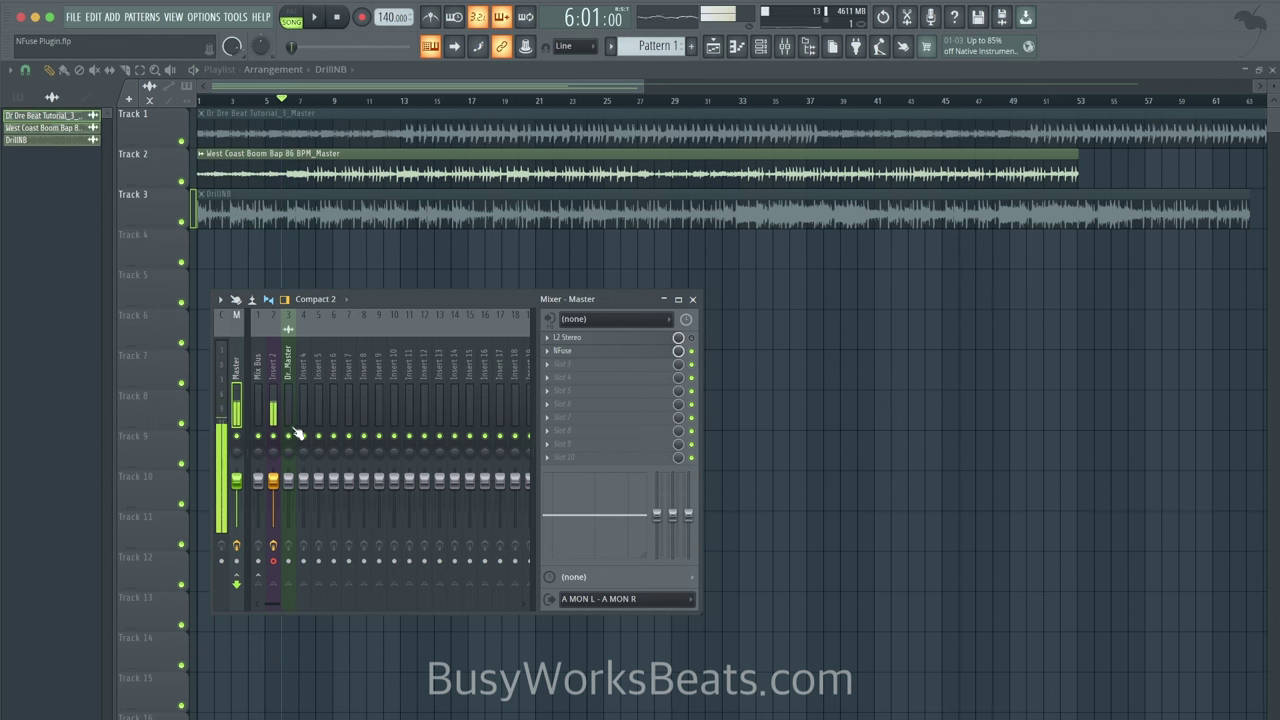
pyautogui.press('space')
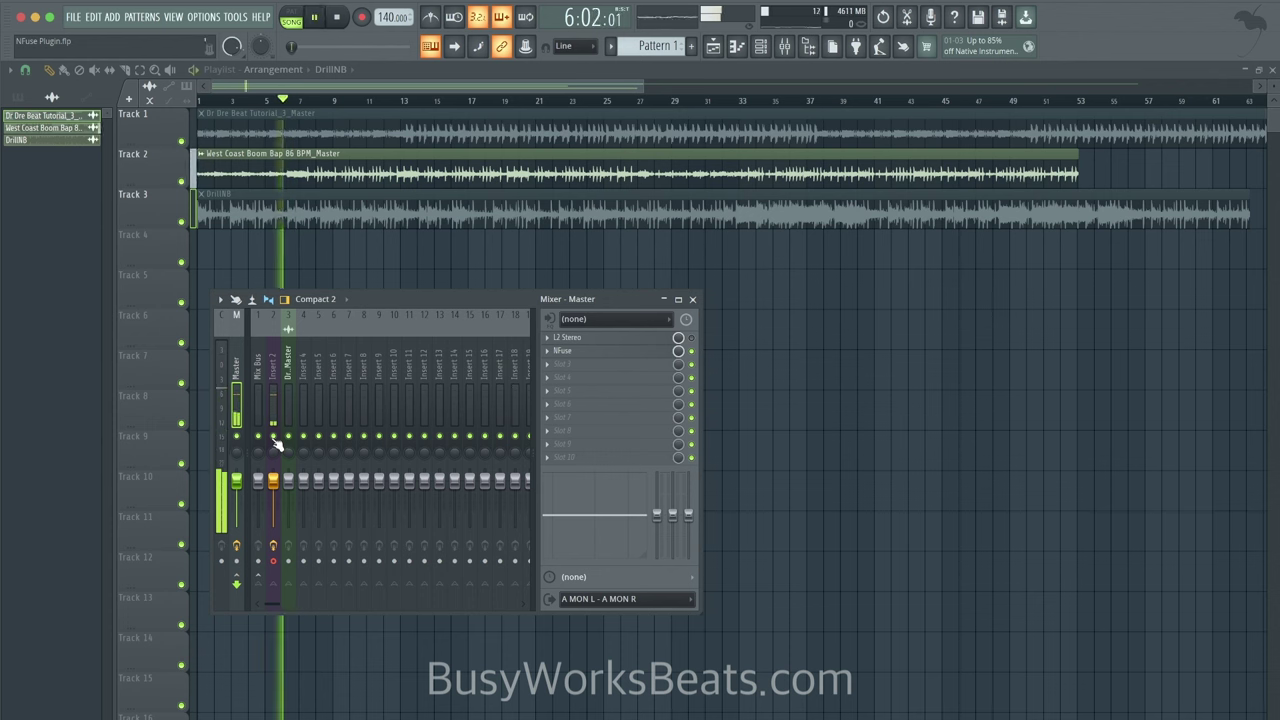
pyautogui.click(562, 351)
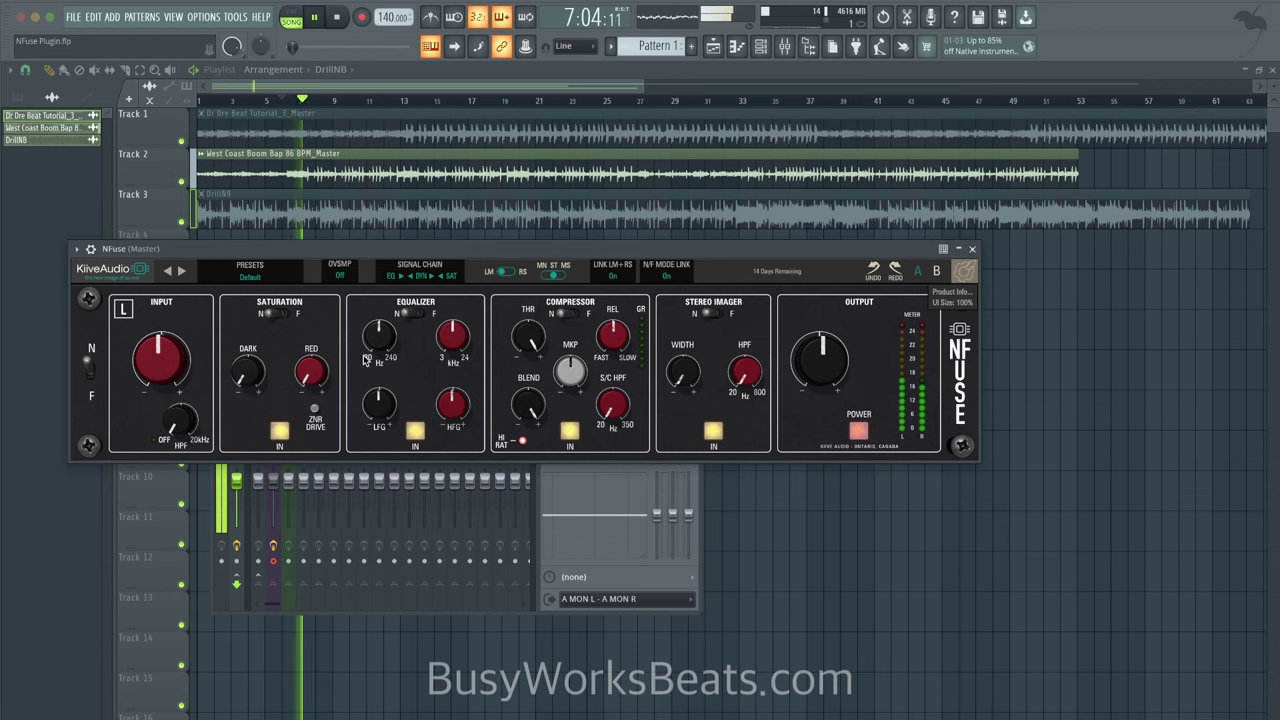
pyautogui.moveTo(249, 377)
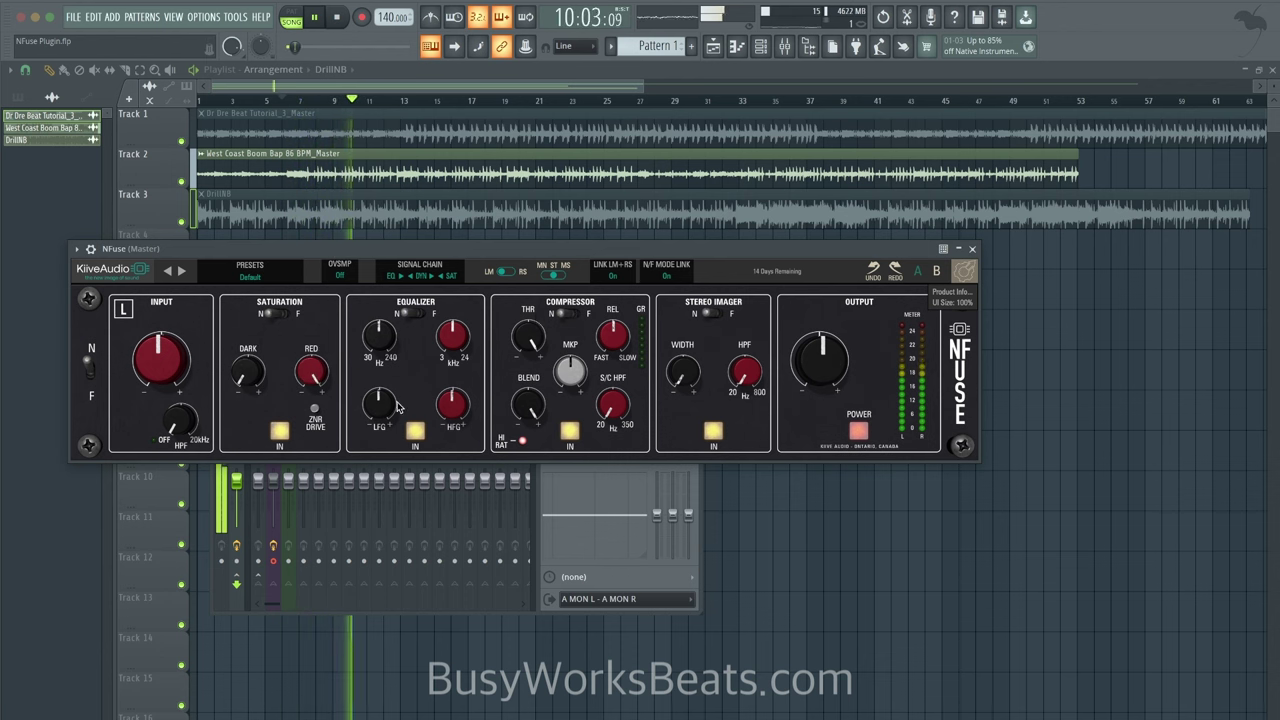
pyautogui.press('space')
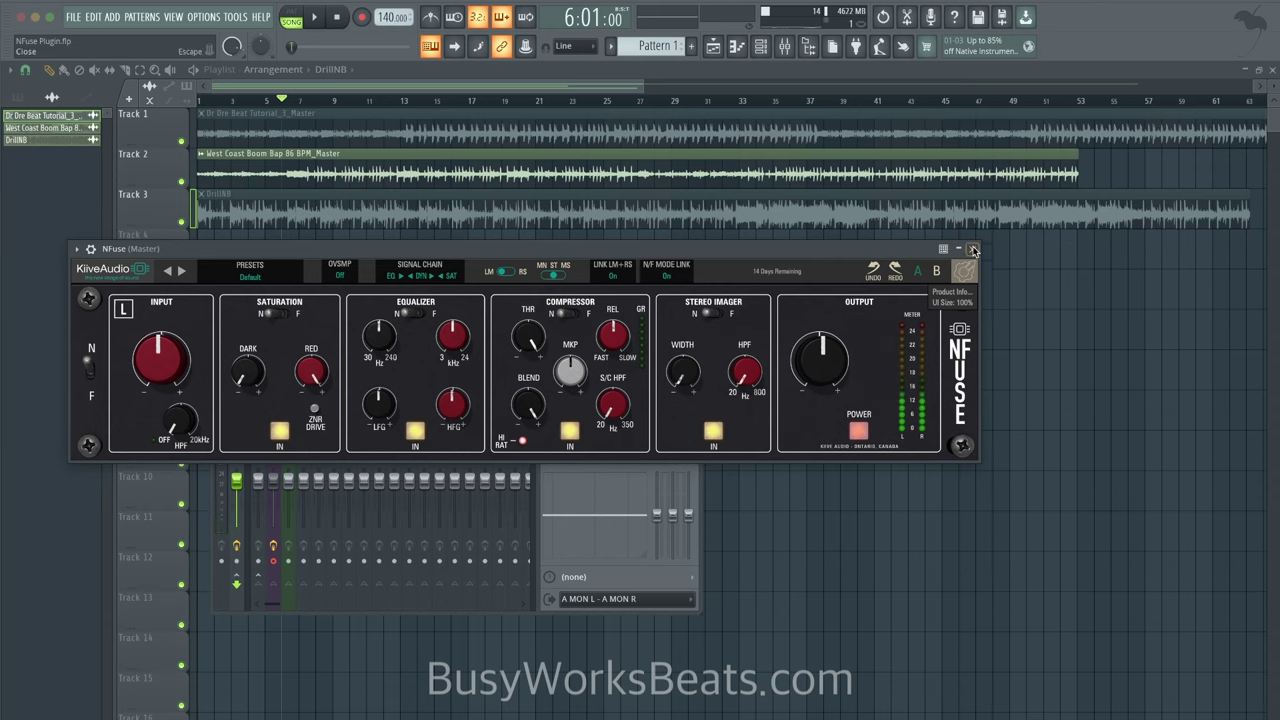
pyautogui.click(973, 249)
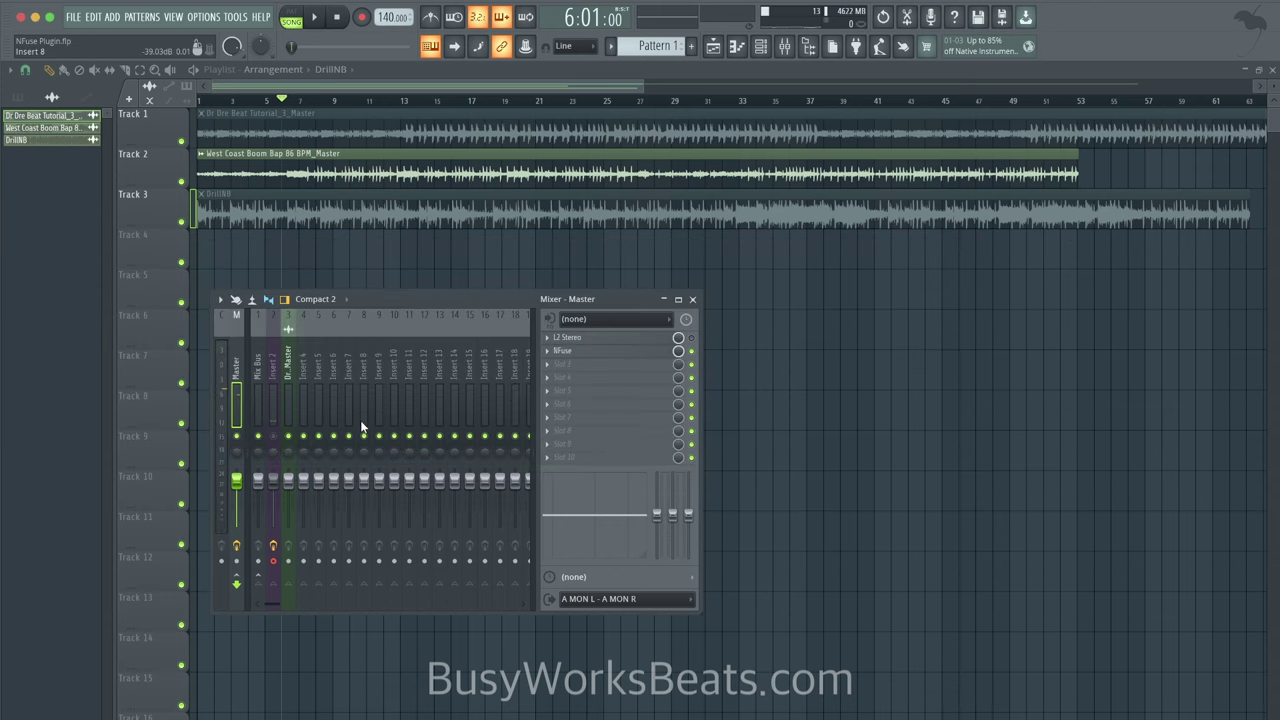
pyautogui.click(590, 352)
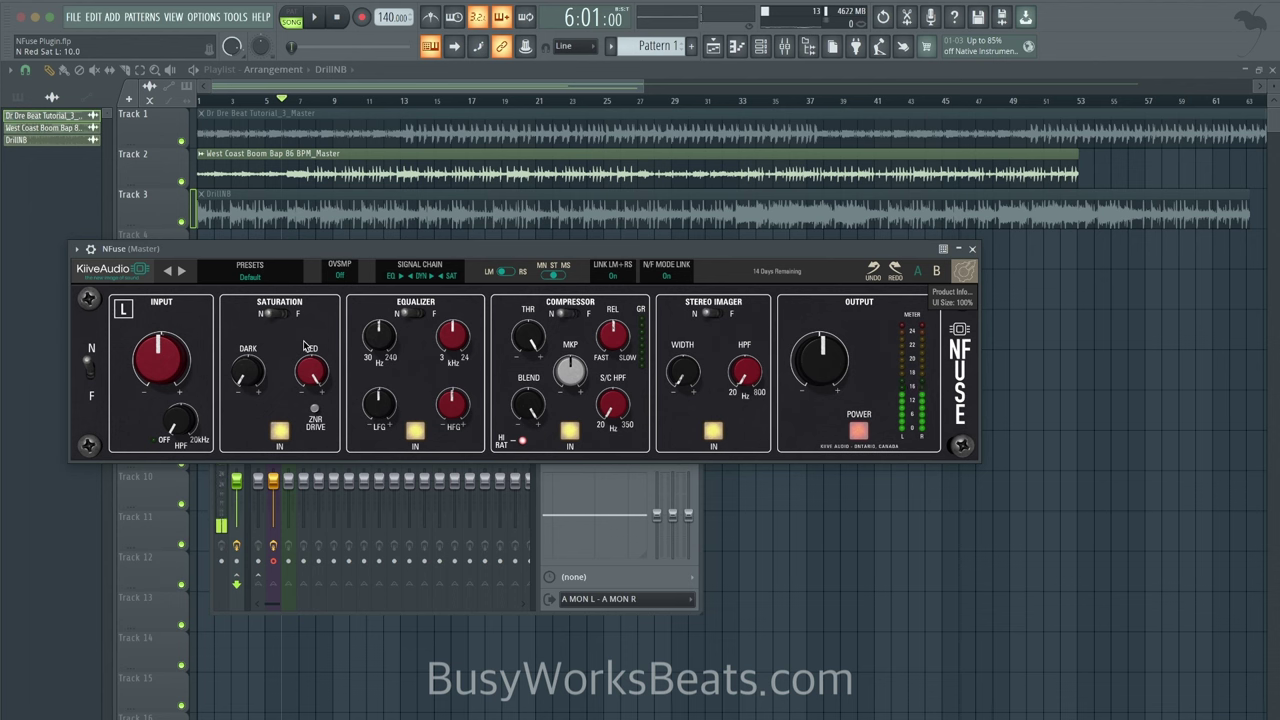
pyautogui.click(972, 249)
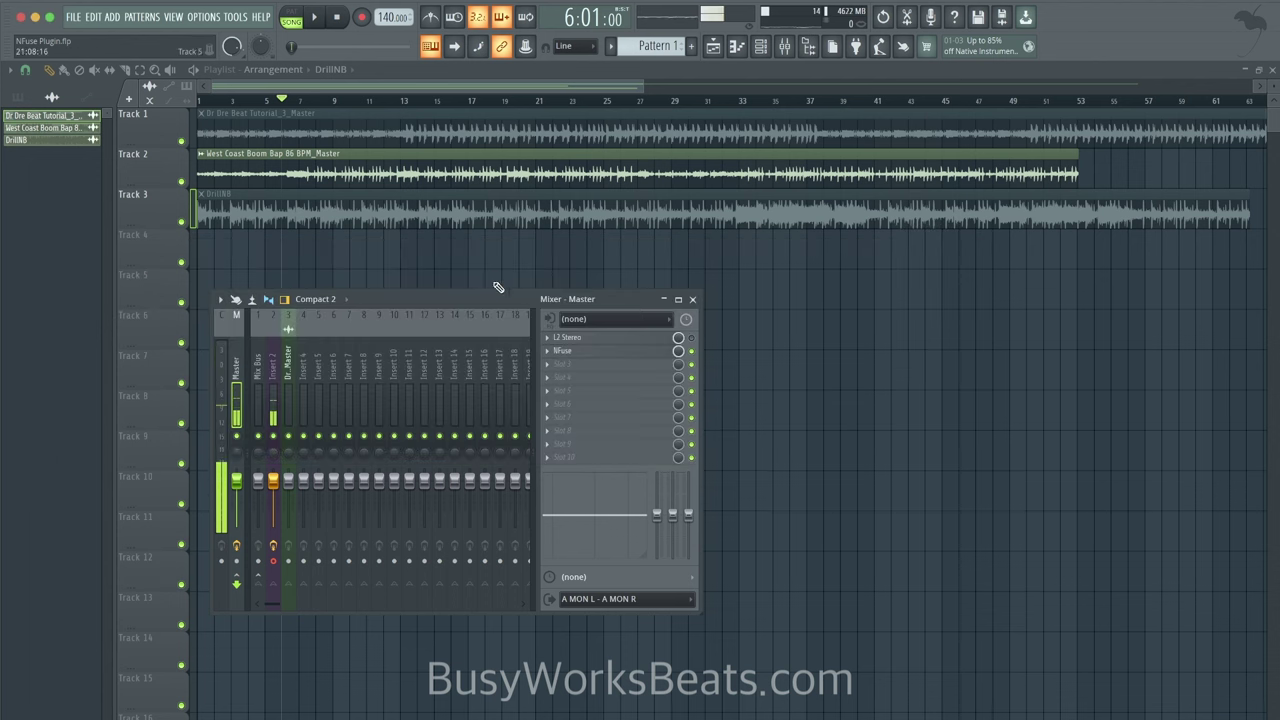
pyautogui.click(619, 353)
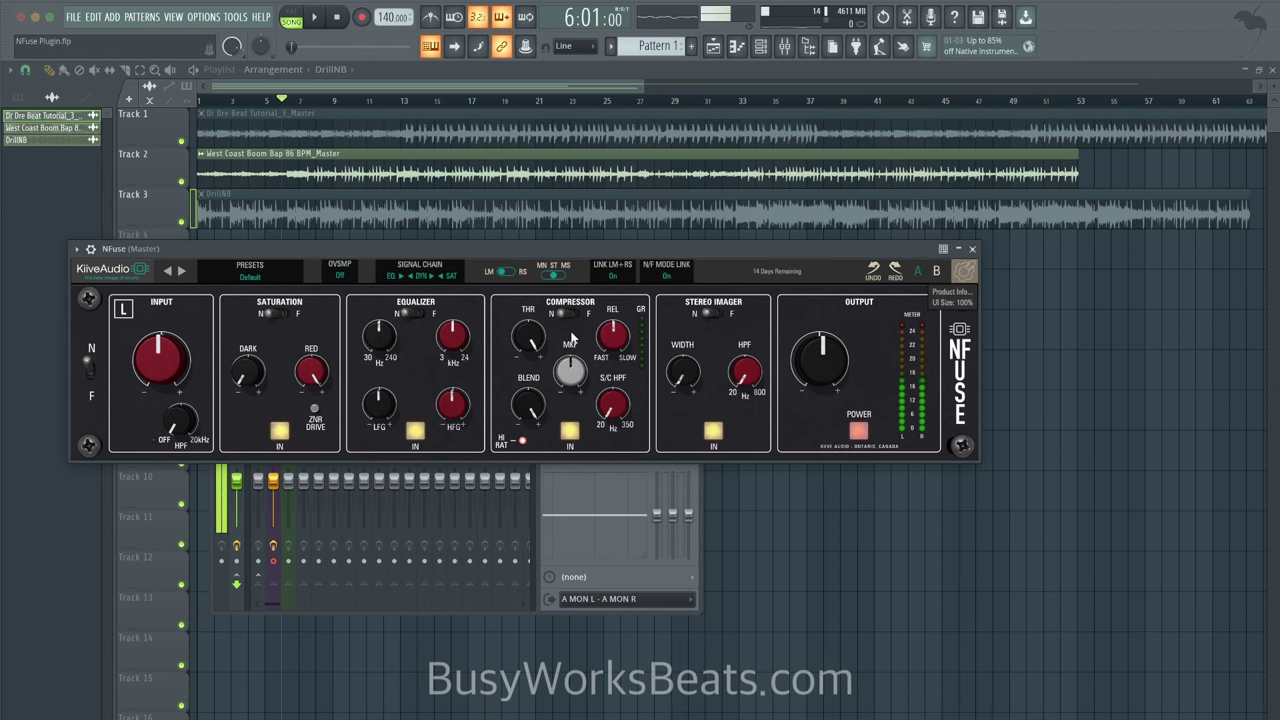
pyautogui.click(972, 249)
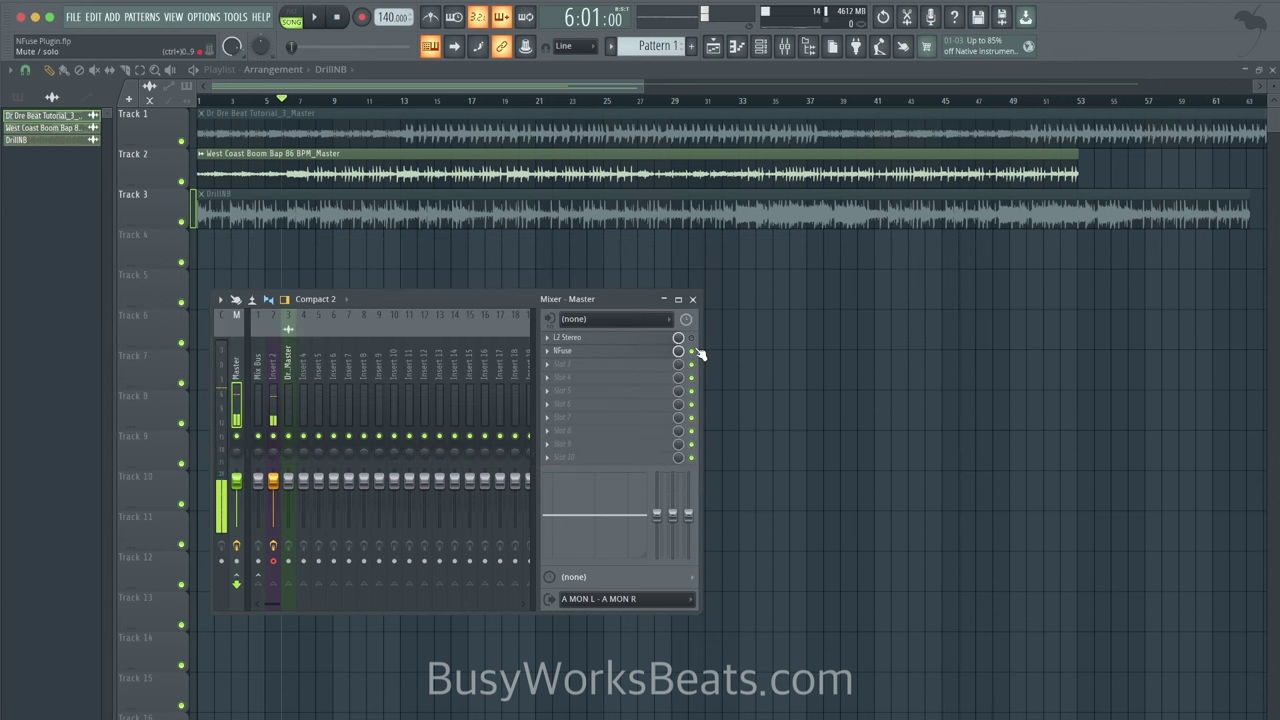
# Replay the beat from bar 6 with NFuse open and sweep the Red saturation back up to maximum
pyautogui.press('space')
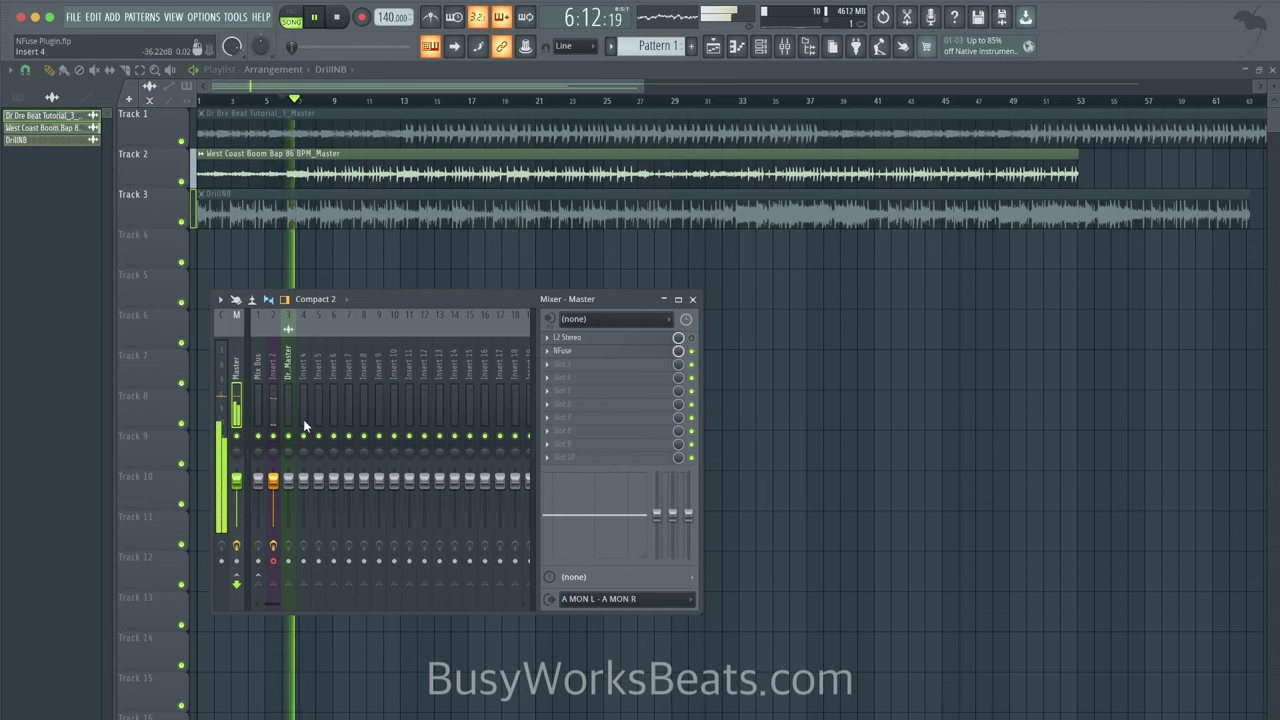
pyautogui.click(620, 353)
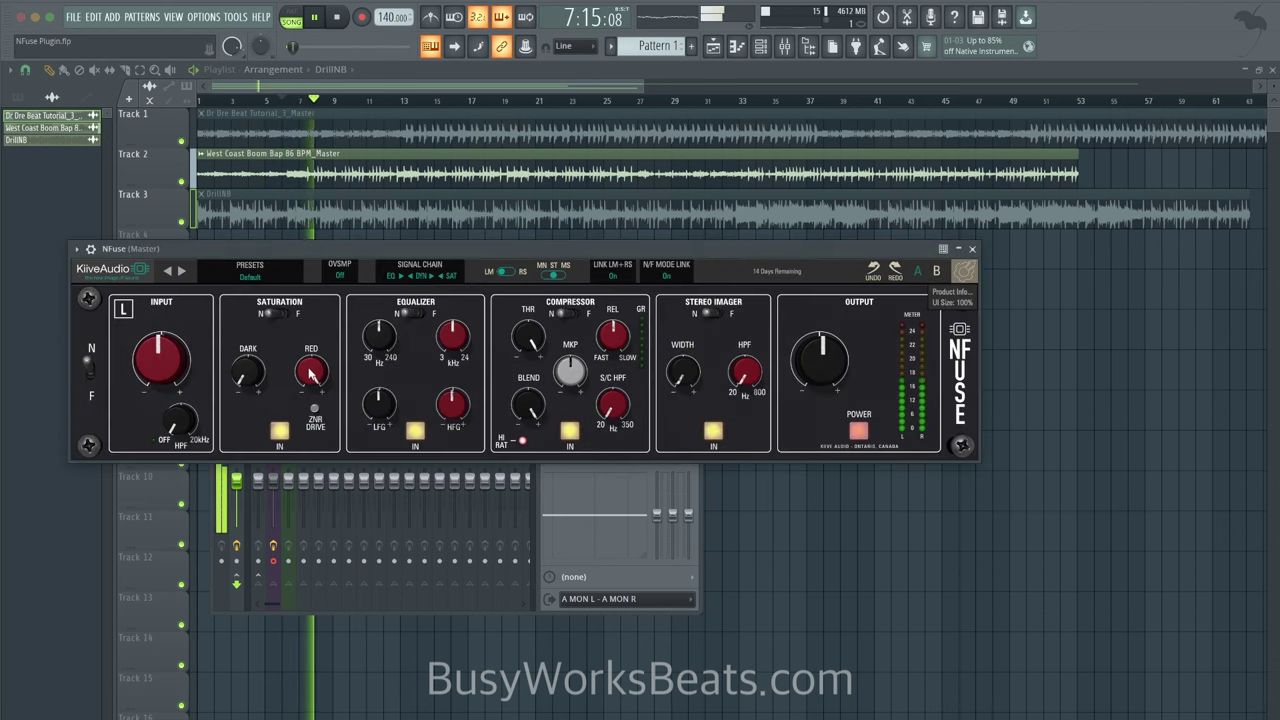
pyautogui.moveTo(309, 375); pyautogui.dragTo(307, 259)
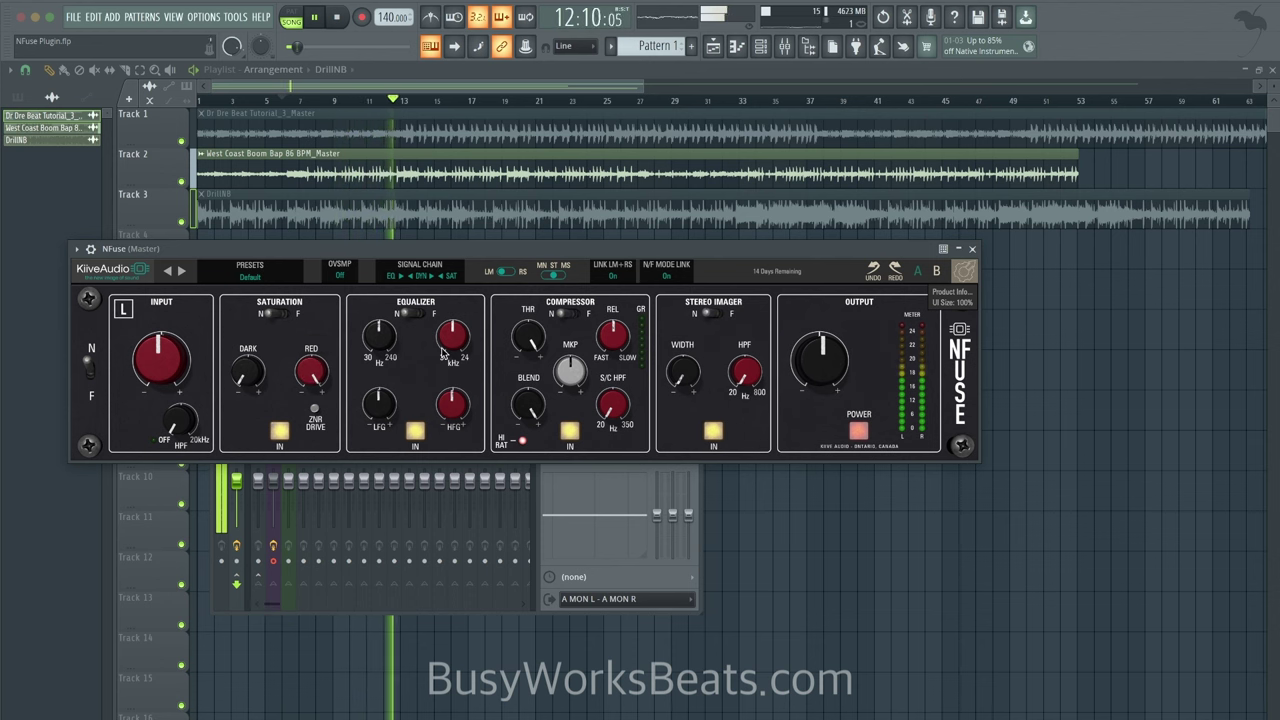
# Set the N-mode equalizer's high frequency to about 11.5 kHz and its high gain to about 6.7 dB, and stop playback
pyautogui.moveTo(452, 333); pyautogui.dragTo(452, 336)
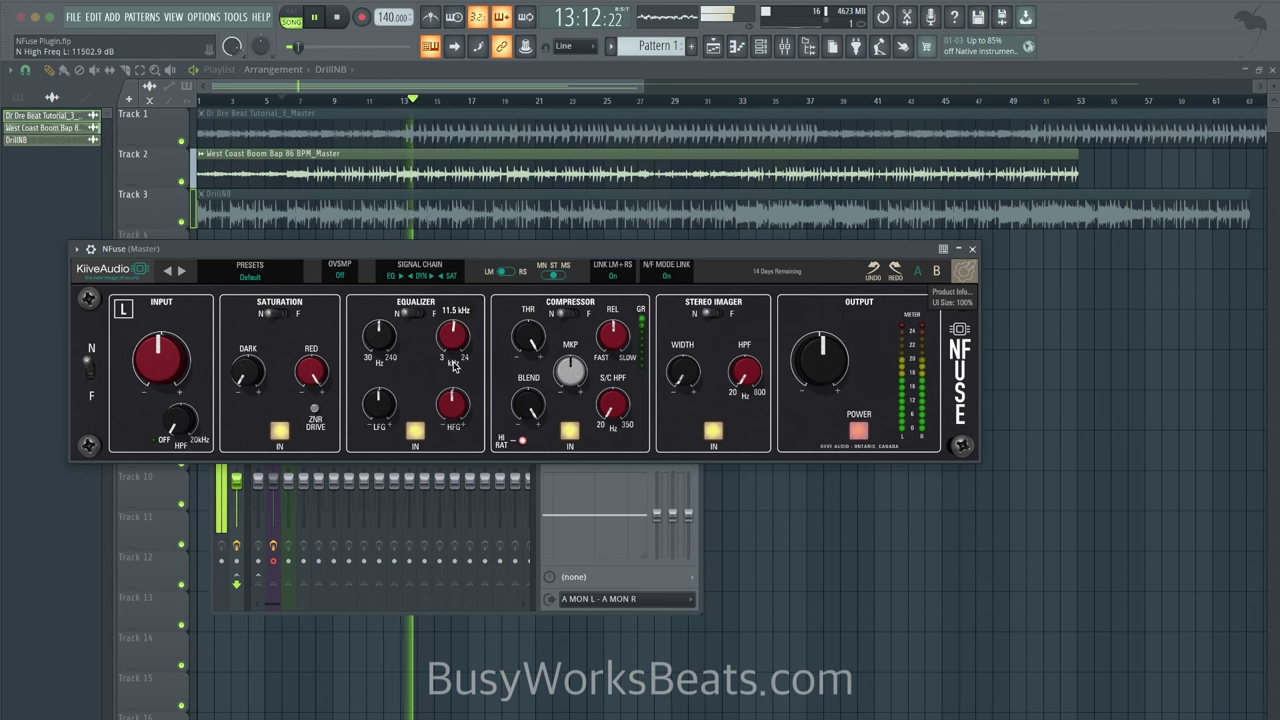
pyautogui.moveTo(453, 404); pyautogui.dragTo(459, 351)
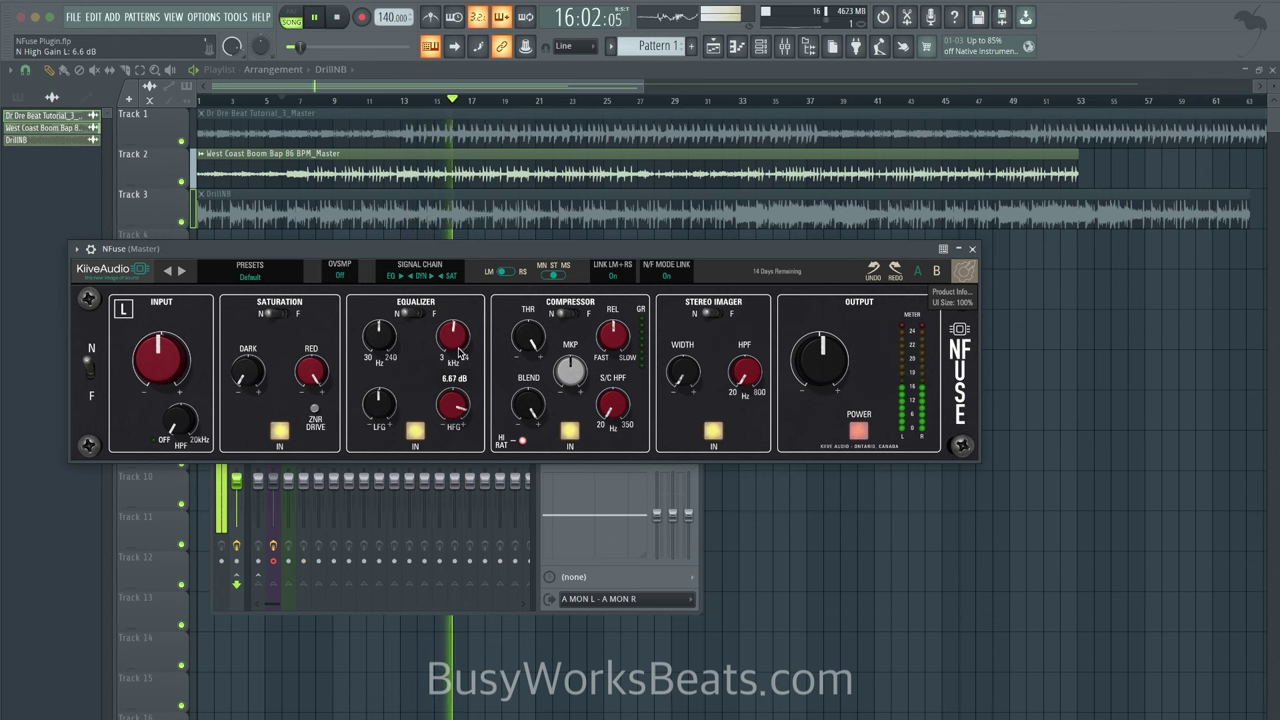
pyautogui.click(972, 248)
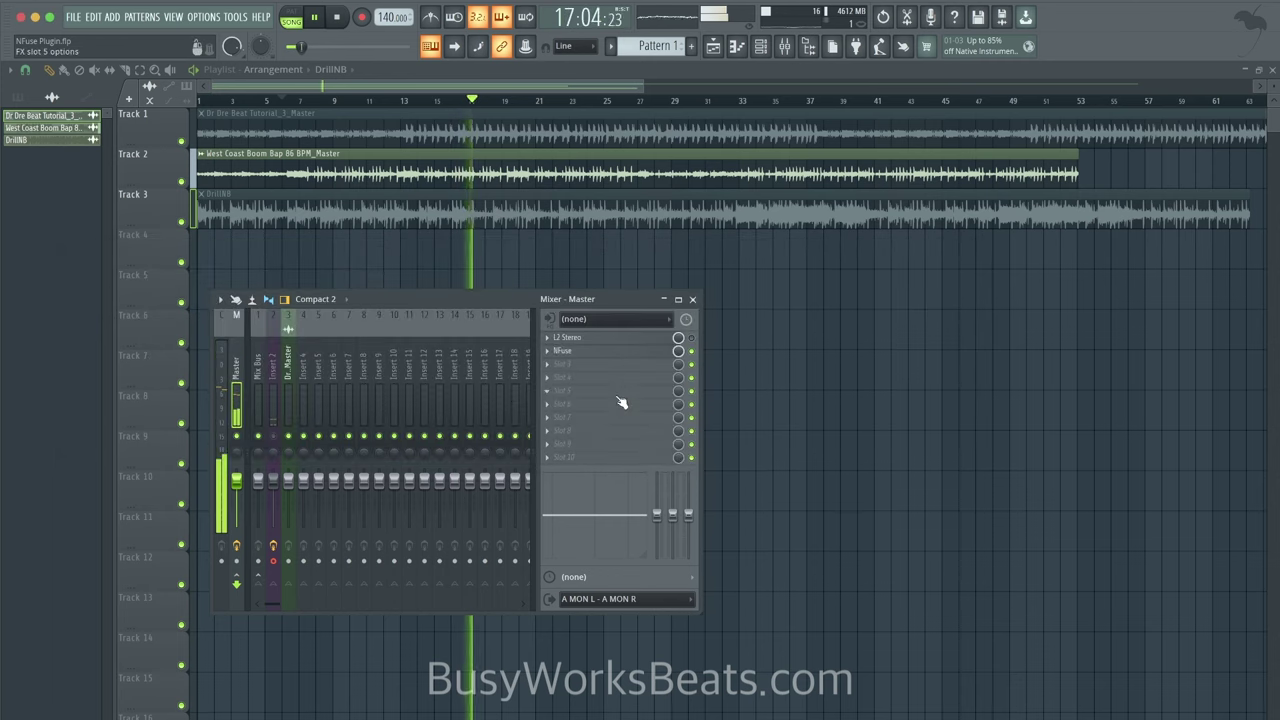
pyautogui.press('space')
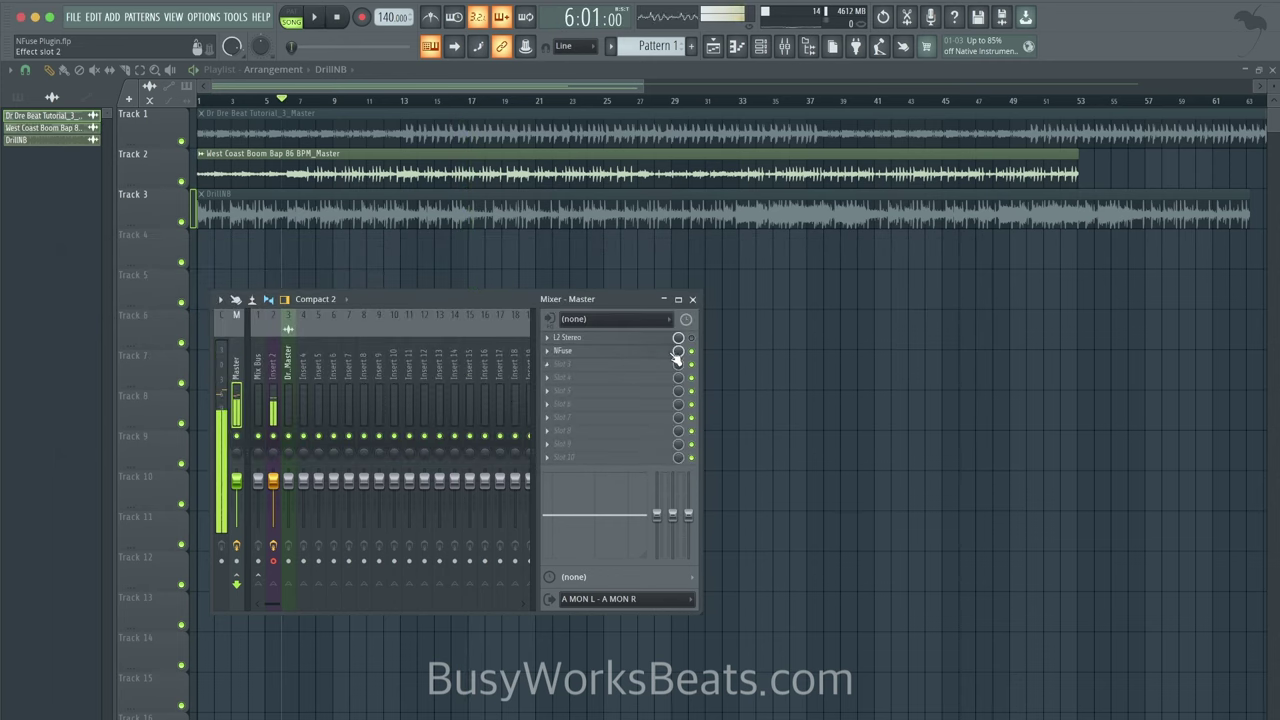
pyautogui.click(649, 352)
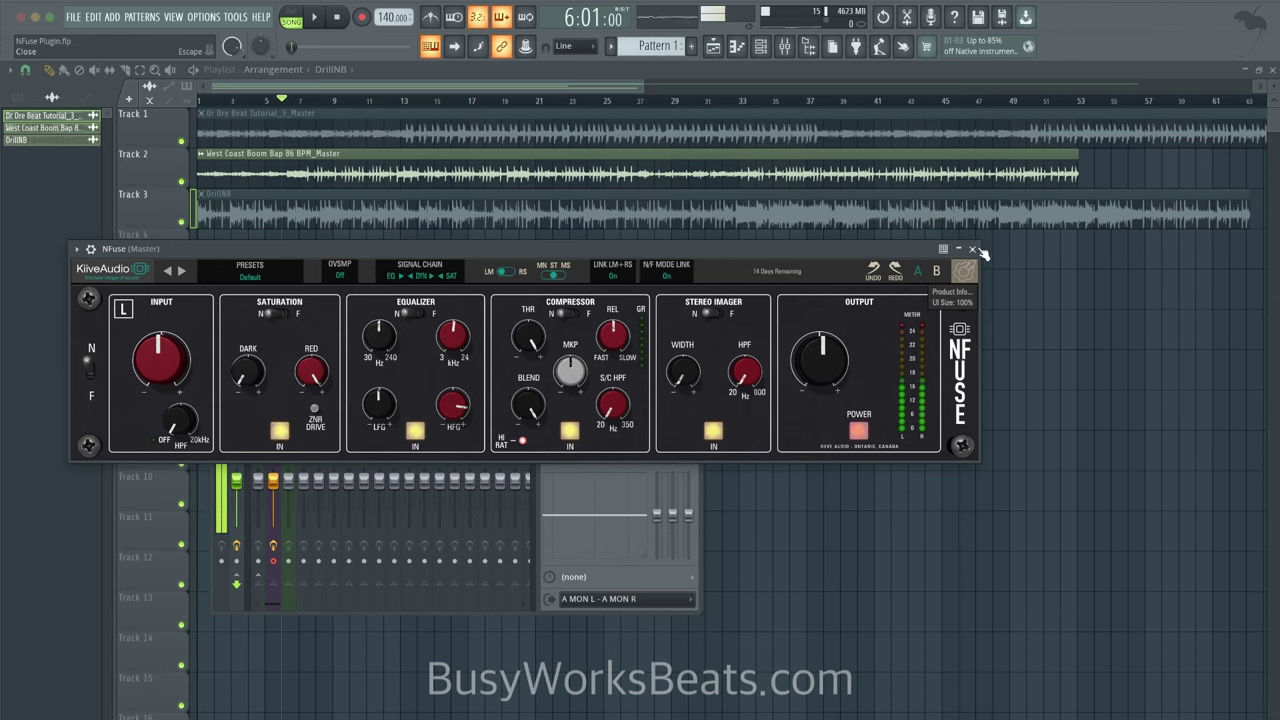
pyautogui.click(979, 250)
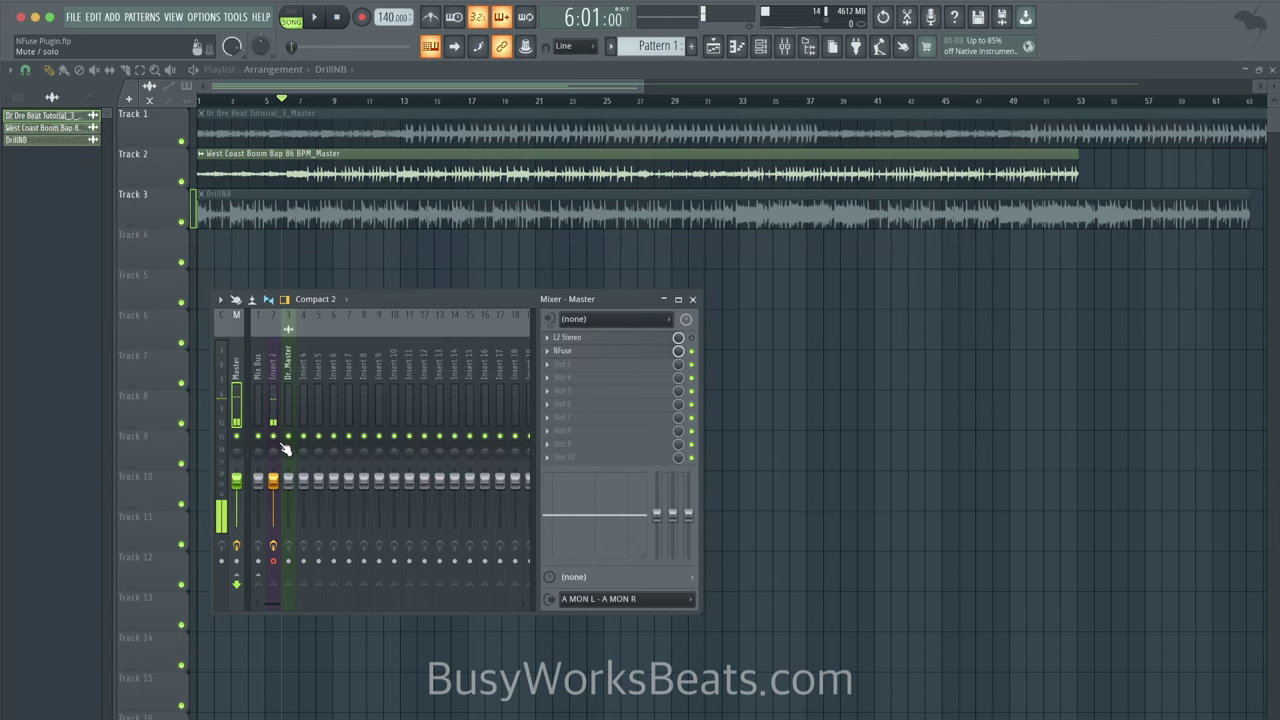
pyautogui.click(622, 351)
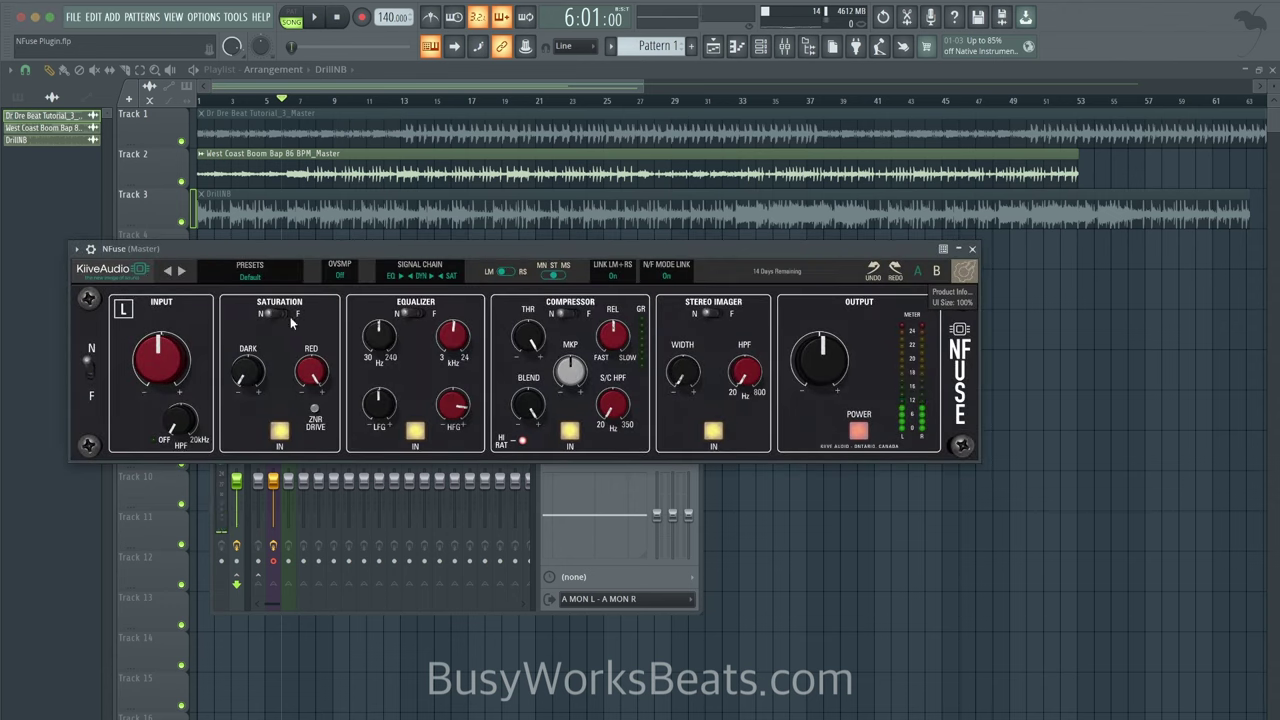
pyautogui.click(972, 250)
# Play the beat from bar 6 and compare it with NFuse's equalizer bypassed and engaged
pyautogui.press('space')
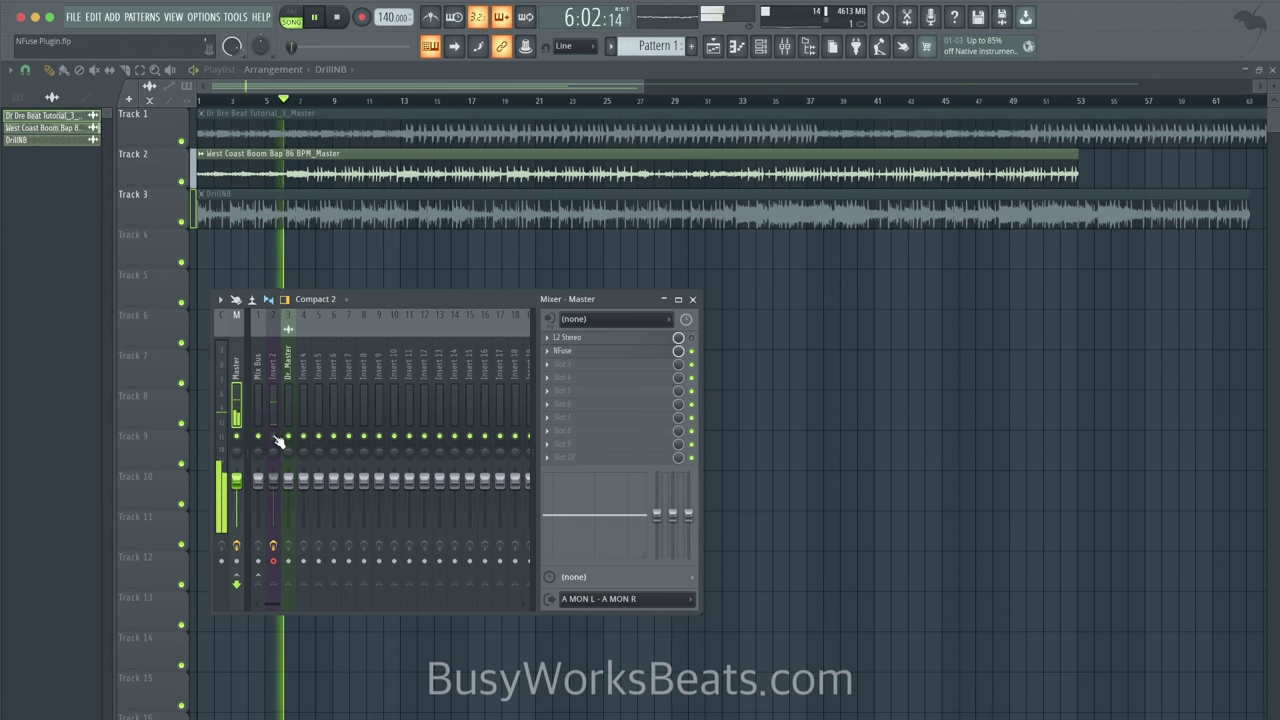
pyautogui.click(600, 352)
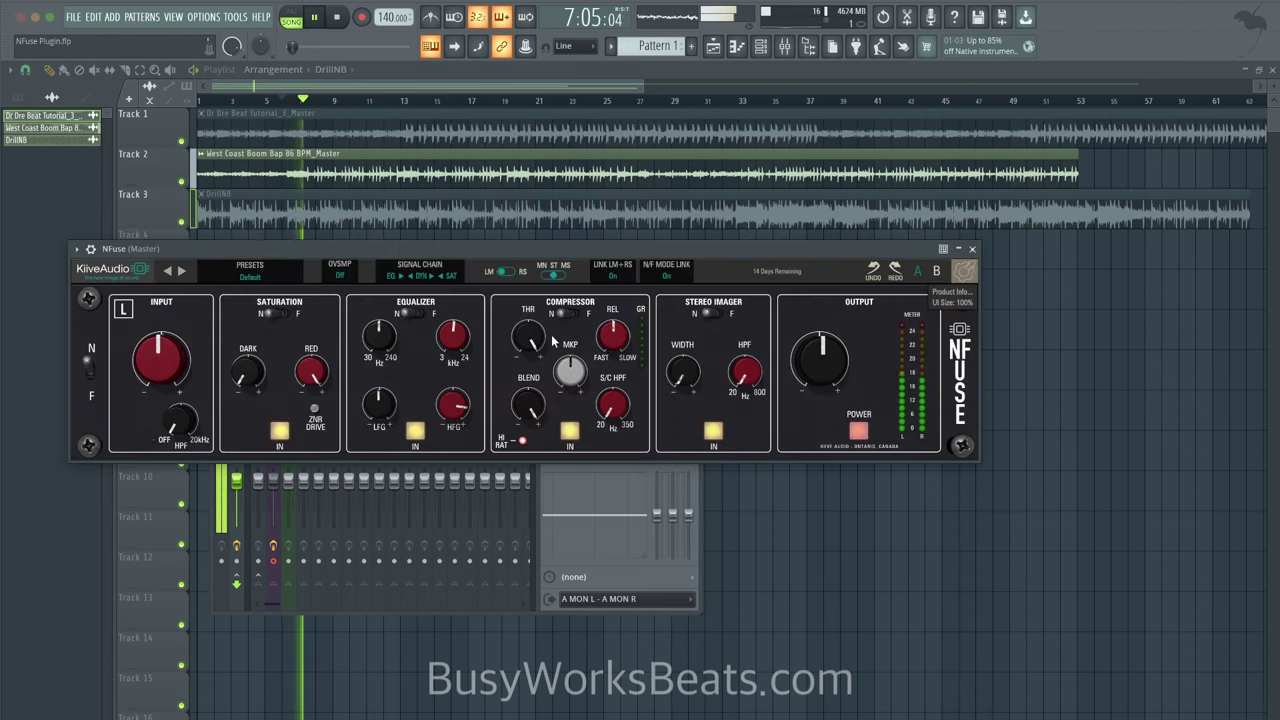
pyautogui.click(415, 431)
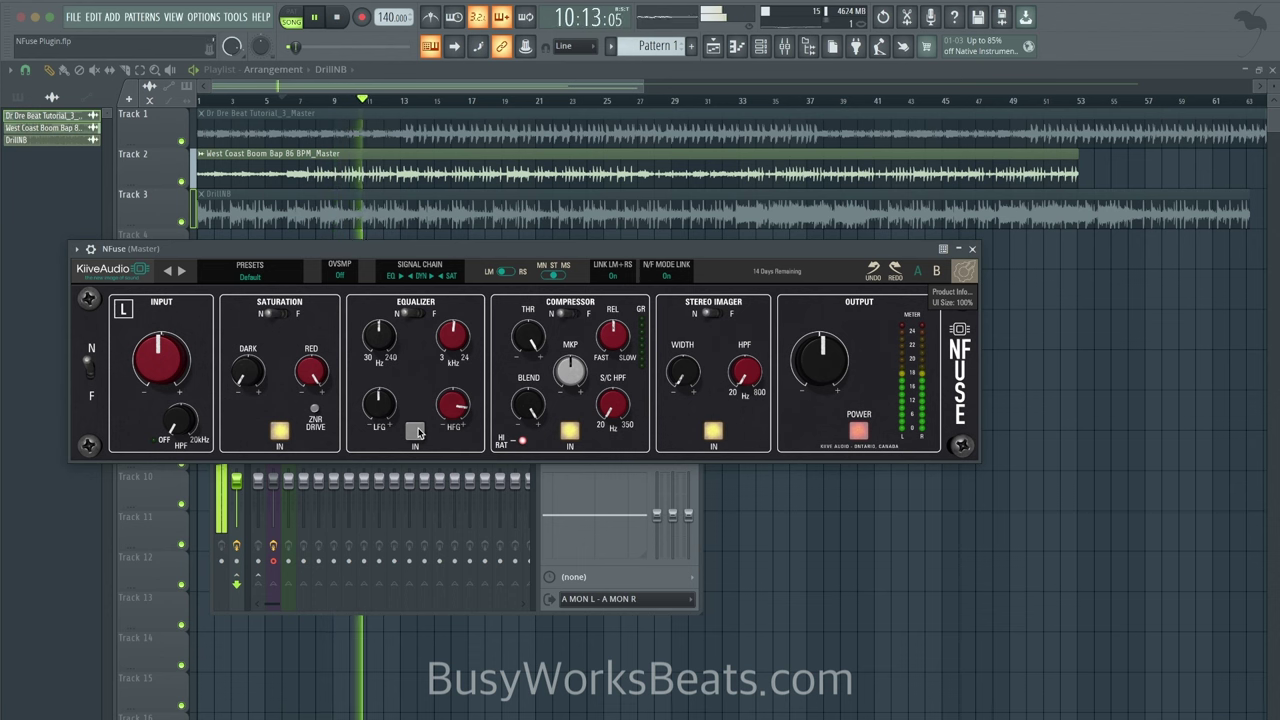
pyautogui.click(415, 431)
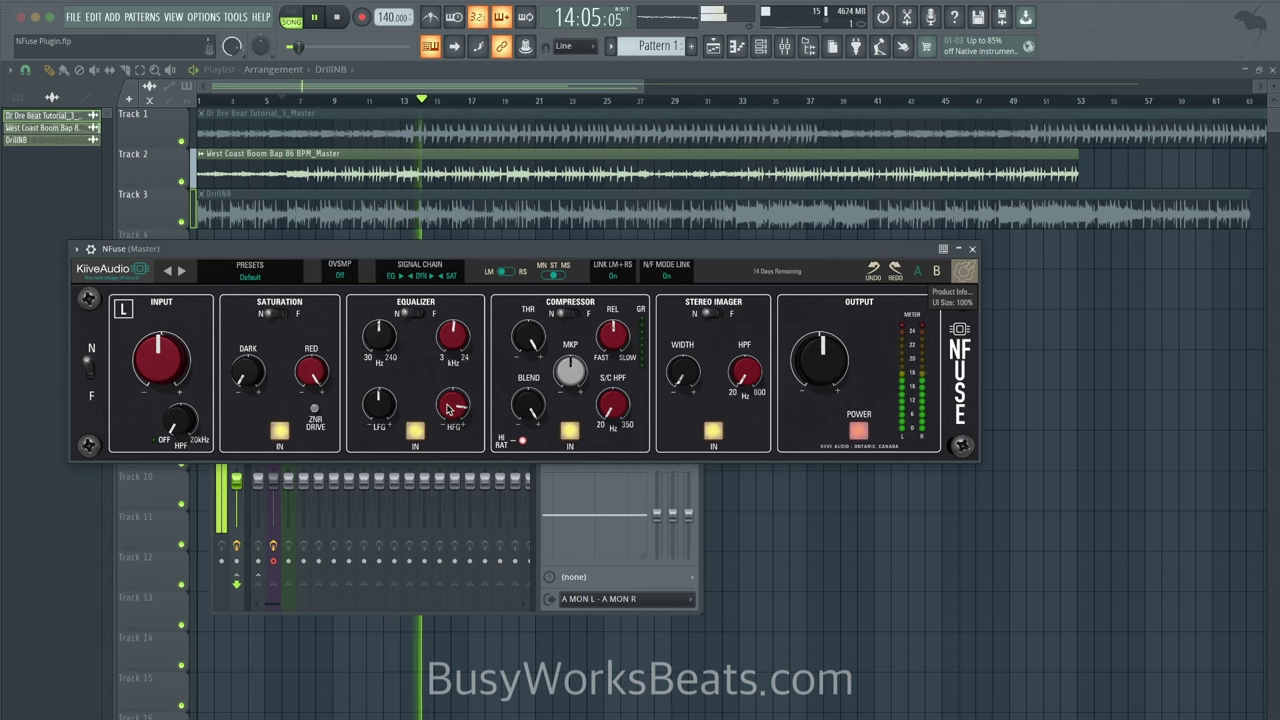
# Reduce the equalizer's high gain to about 4 dB and lower the compressor threshold to about -5.4 dB during playback
pyautogui.moveTo(448, 409); pyautogui.dragTo(448, 422)
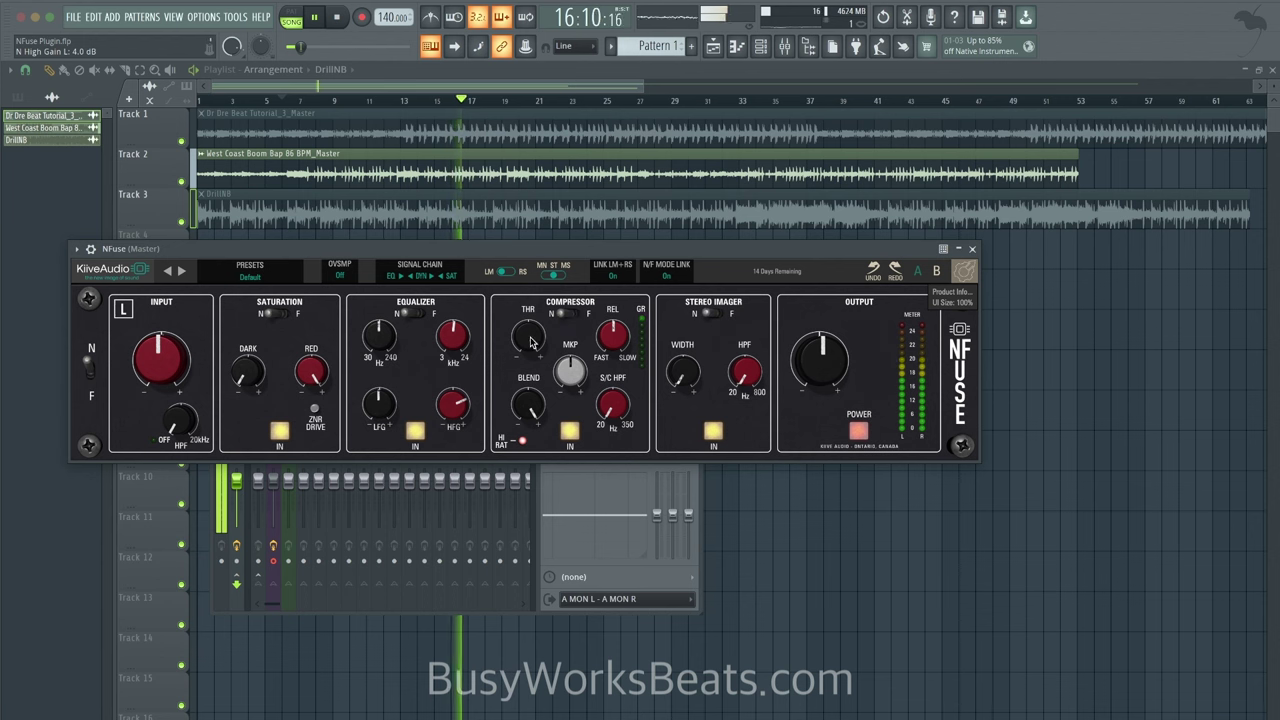
pyautogui.moveTo(531, 342); pyautogui.dragTo(531, 370)
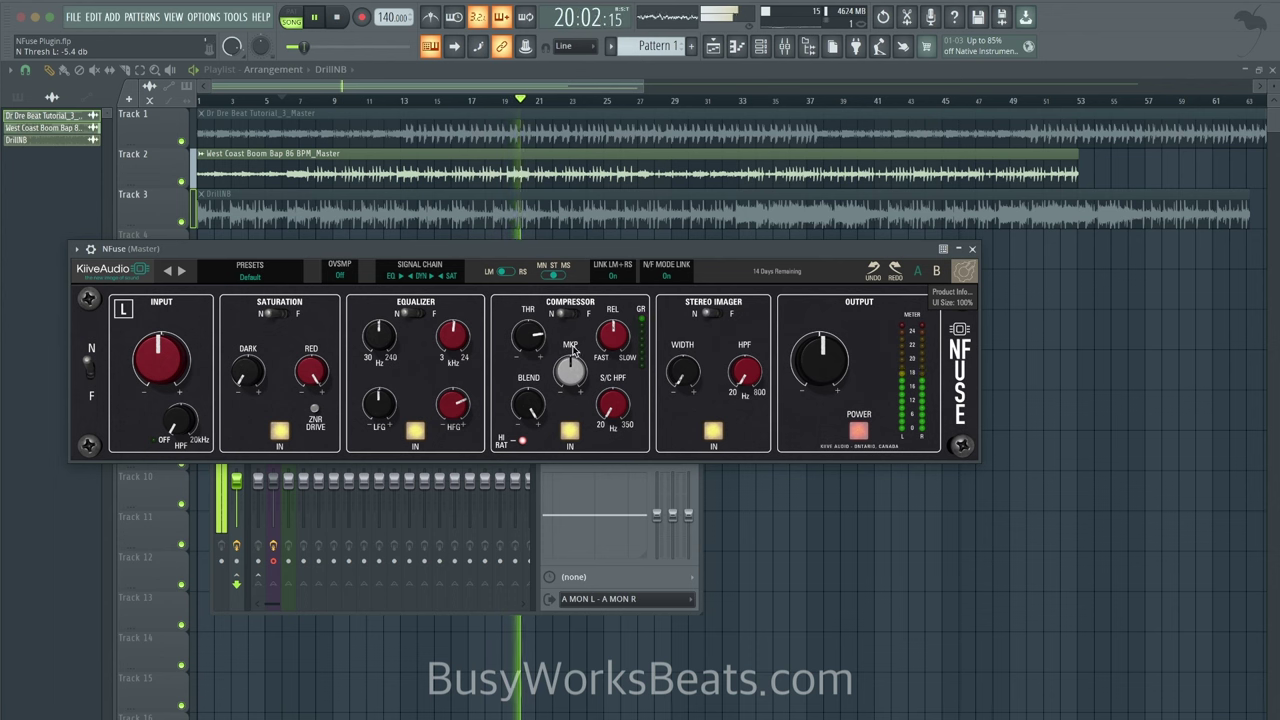
# Set the compressor's release to about 154.5 and raise its threshold to about -4.0 dB during playback
pyautogui.moveTo(606, 345); pyautogui.dragTo(602, 318)
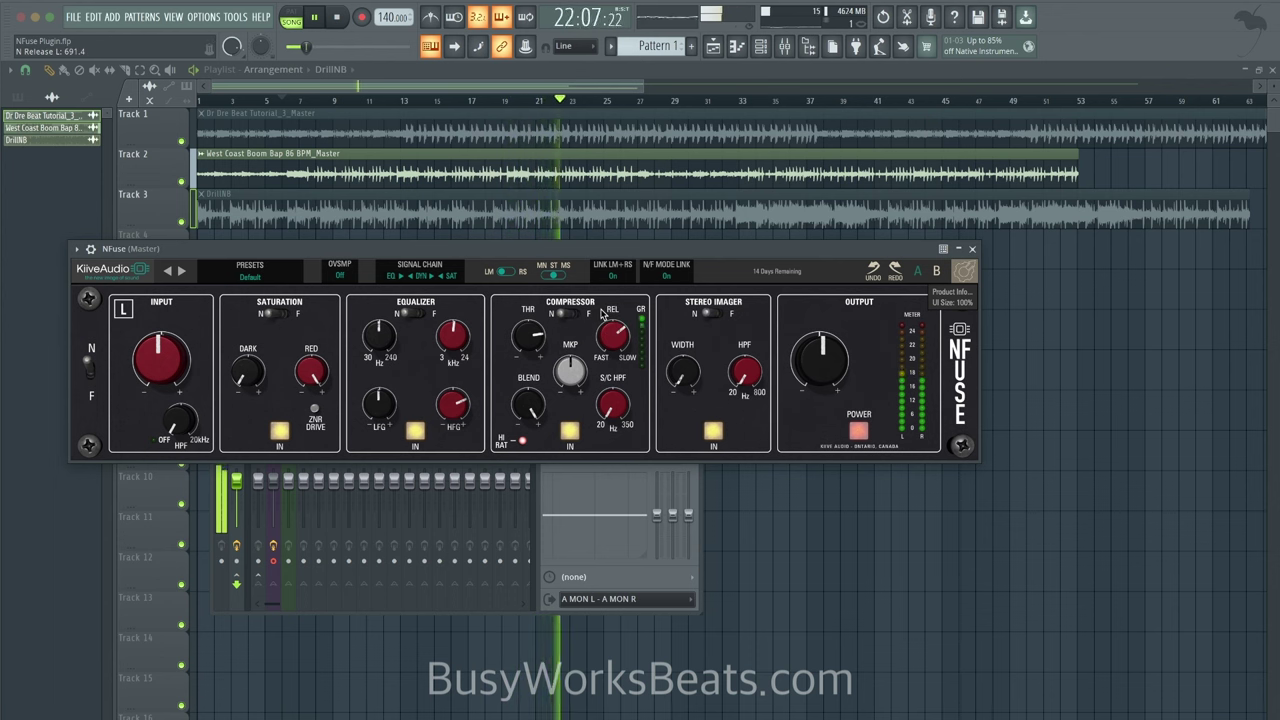
pyautogui.moveTo(619, 341); pyautogui.dragTo(612, 404)
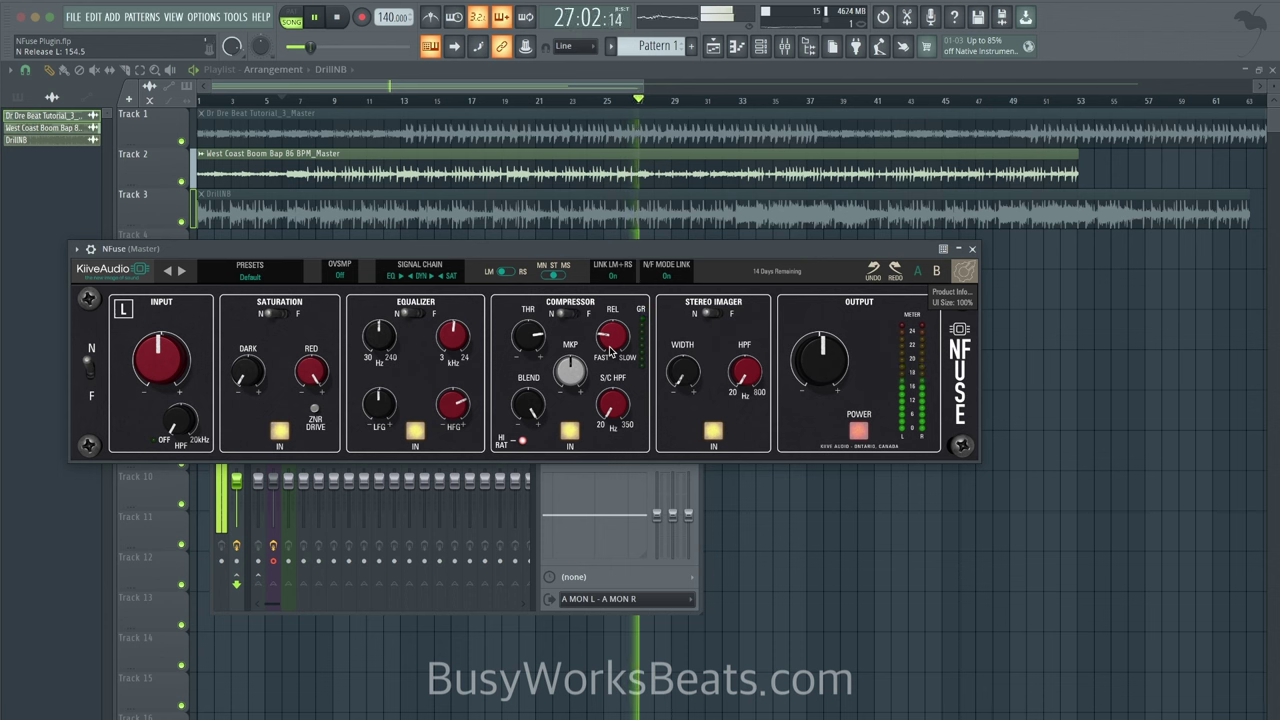
pyautogui.moveTo(535, 342); pyautogui.dragTo(535, 336)
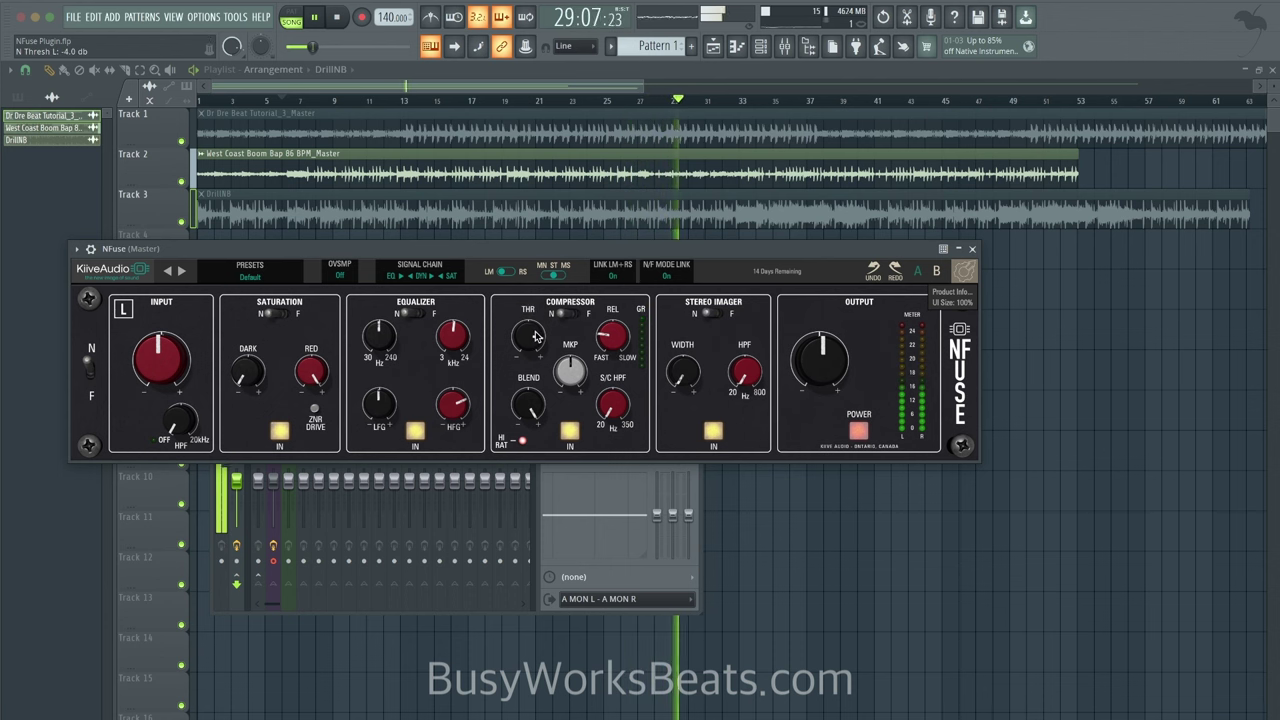
# Increase the stereo imager's width and set its high-pass filter to about the middle of its range
pyautogui.moveTo(682, 383); pyautogui.dragTo(707, 316)
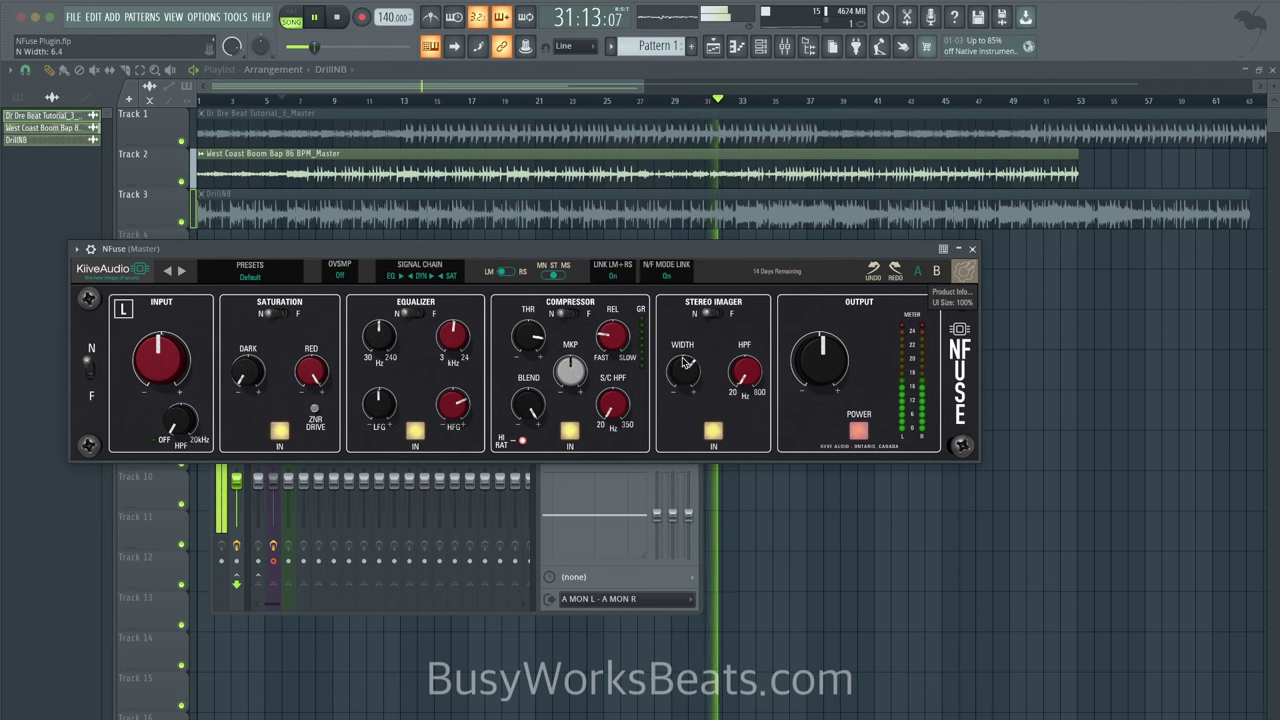
pyautogui.moveTo(688, 362); pyautogui.dragTo(743, 421)
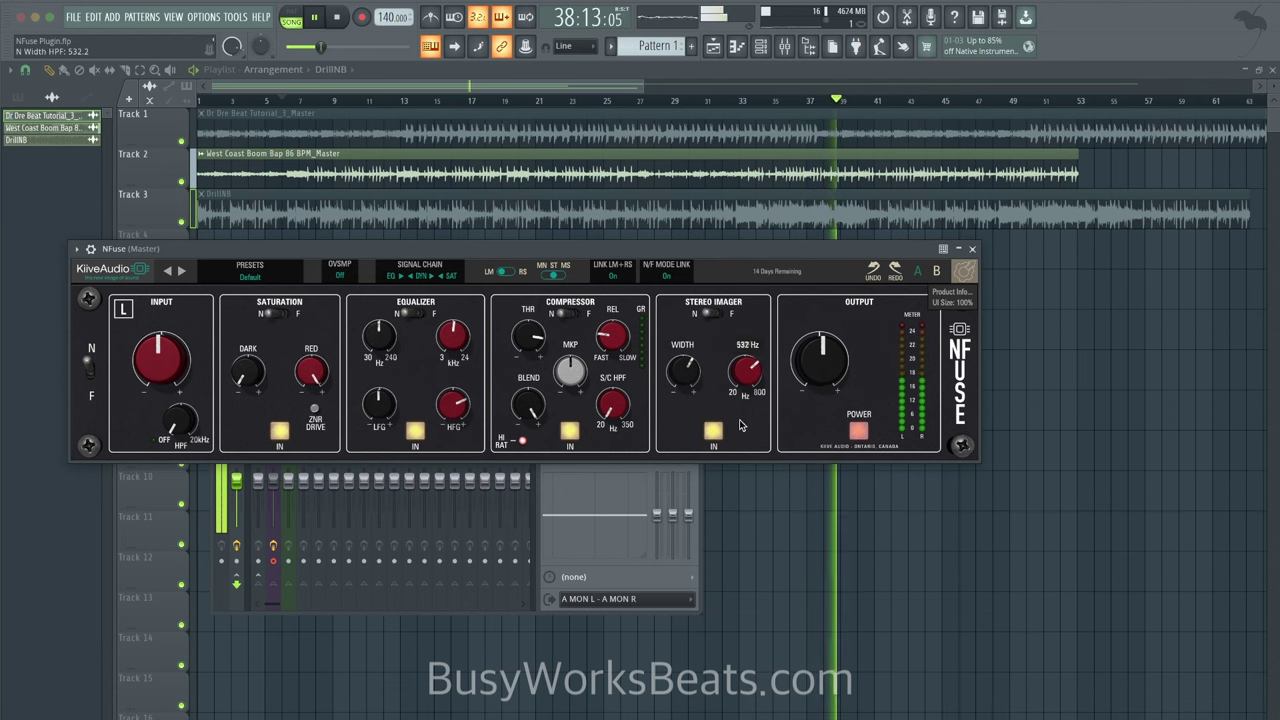
pyautogui.moveTo(733, 365); pyautogui.dragTo(733, 393)
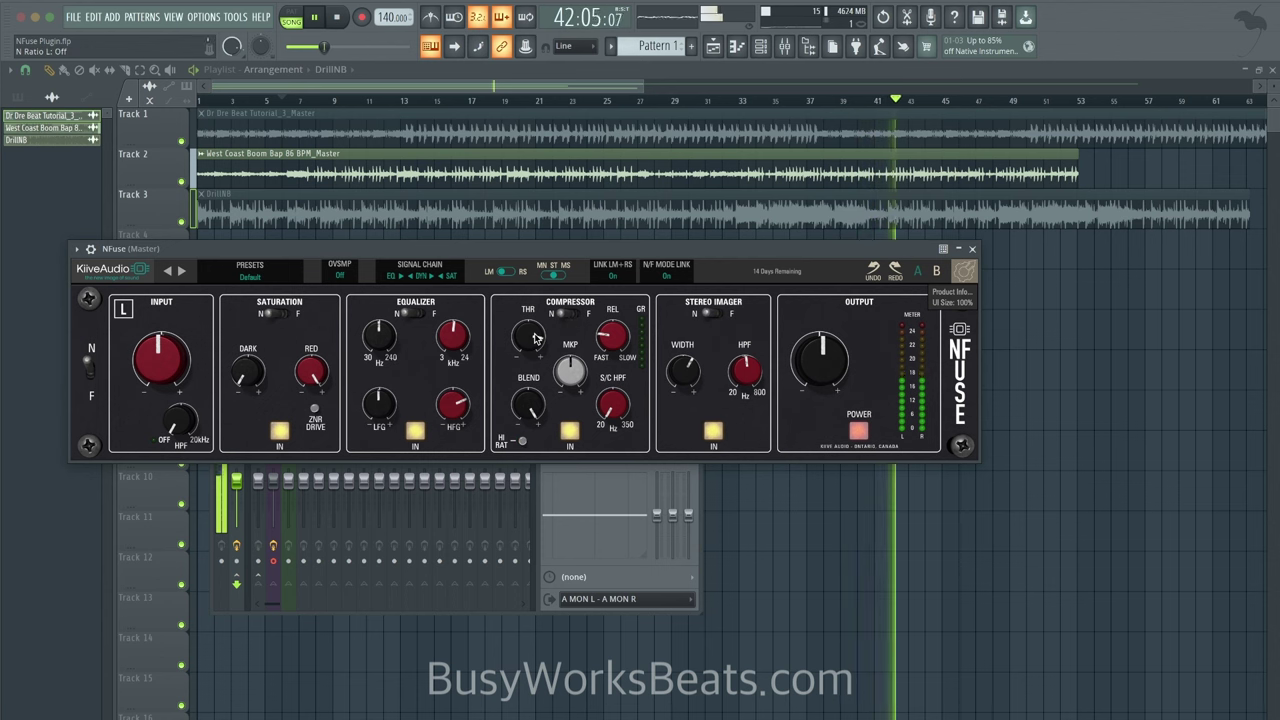
# Turn off the compressor's high ratio, lower its threshold to about -16.4 dB, and close NFuse with playback stopped
pyautogui.moveTo(535, 342); pyautogui.dragTo(533, 412)
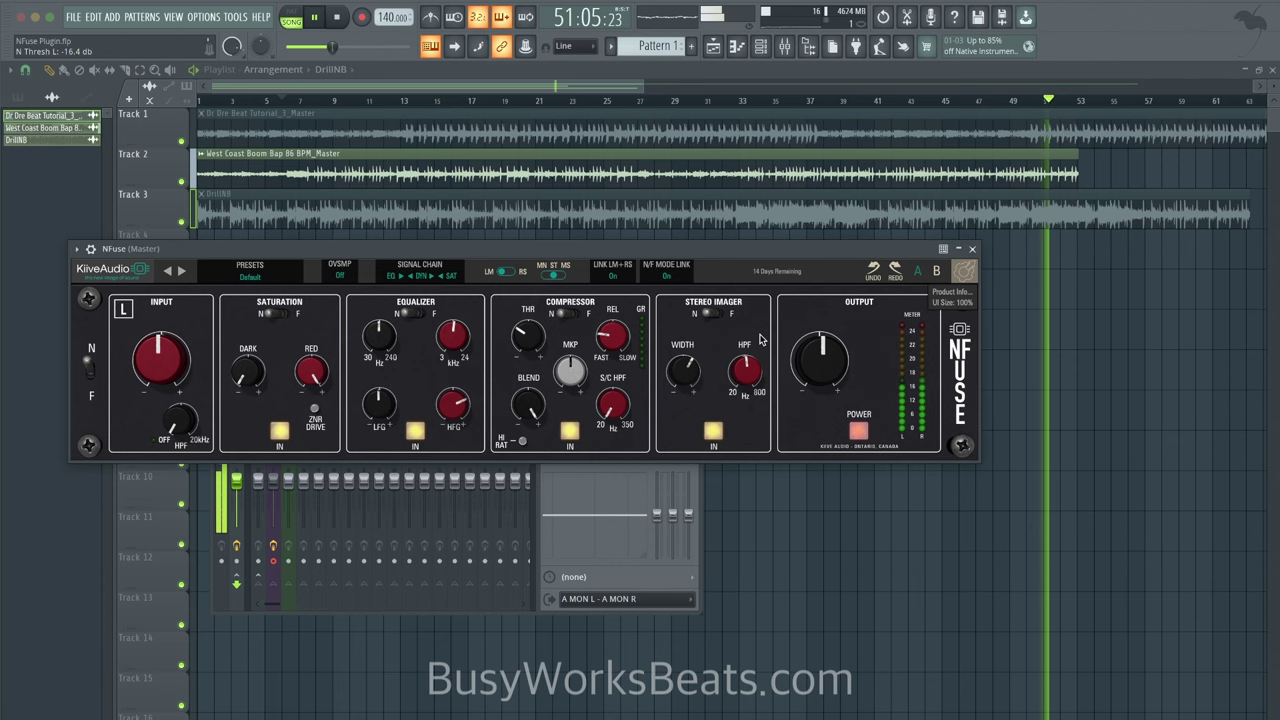
pyautogui.click(971, 248)
pyautogui.press('space')
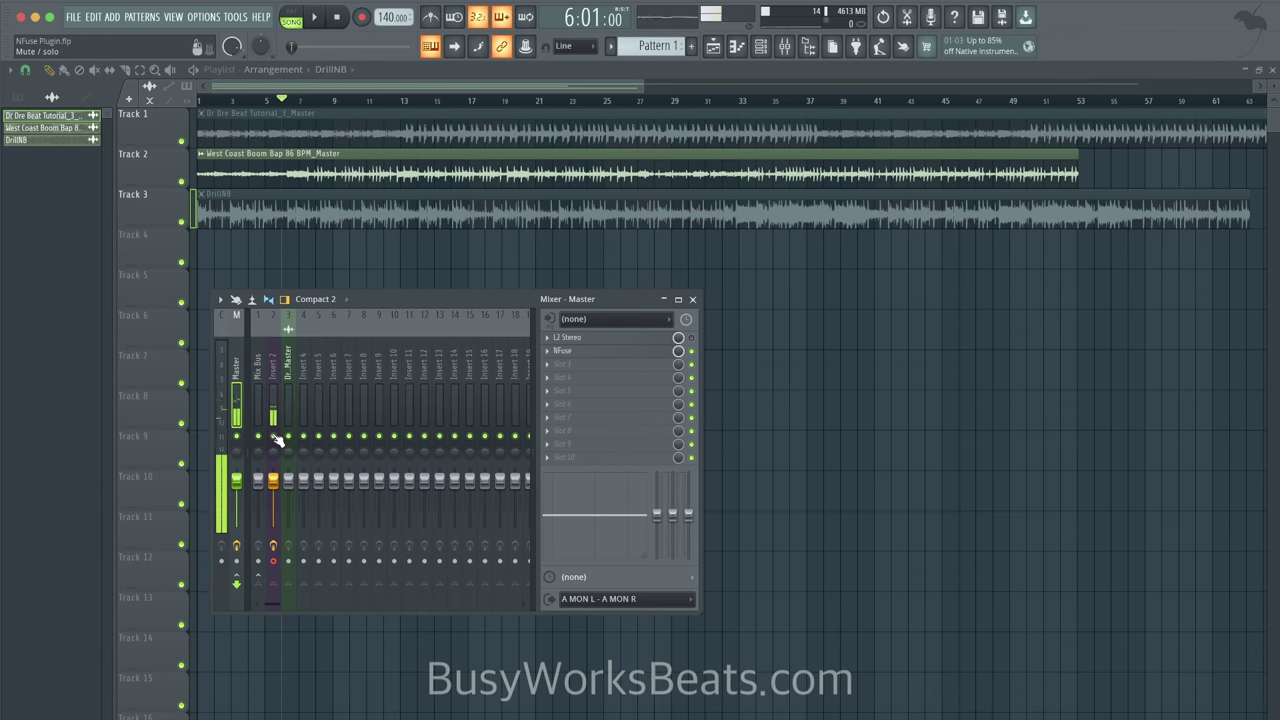
# Play the beat from bar 6 with NFuse open and compare the whole plugin bypassed and engaged
pyautogui.press('space')
pyautogui.click(618, 352)
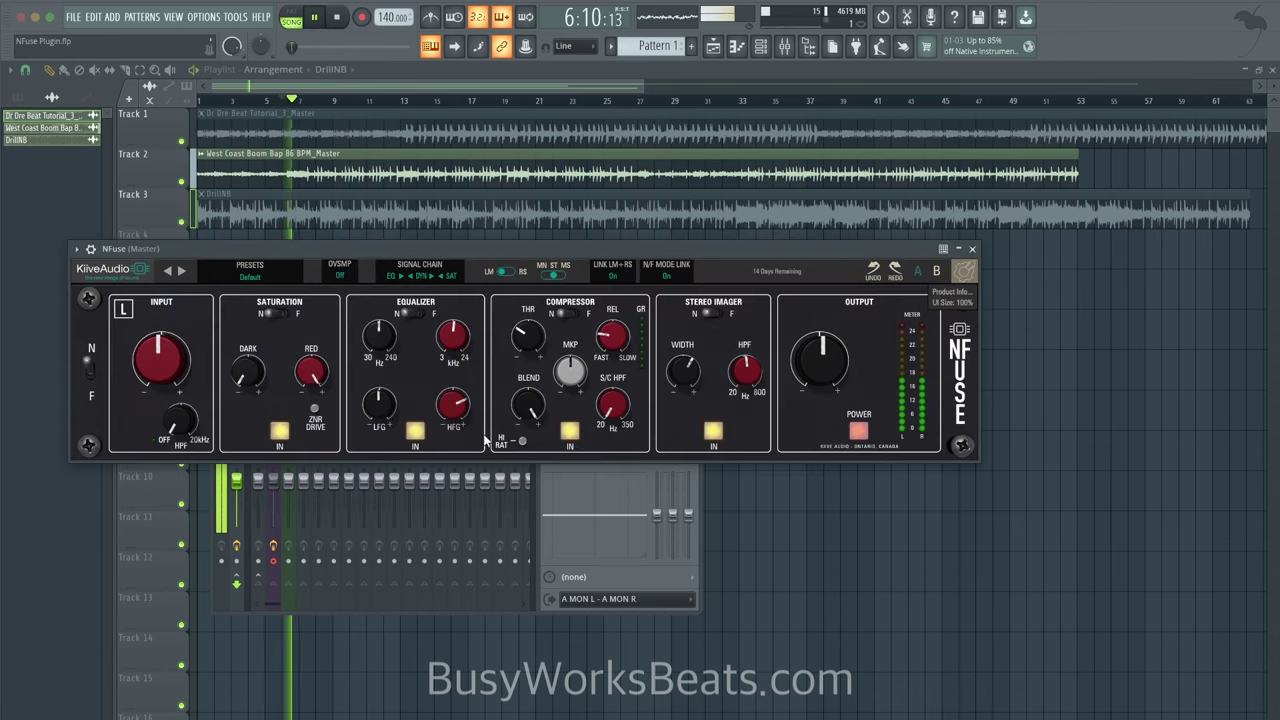
pyautogui.press('space')
pyautogui.press('space')
pyautogui.click(859, 431)
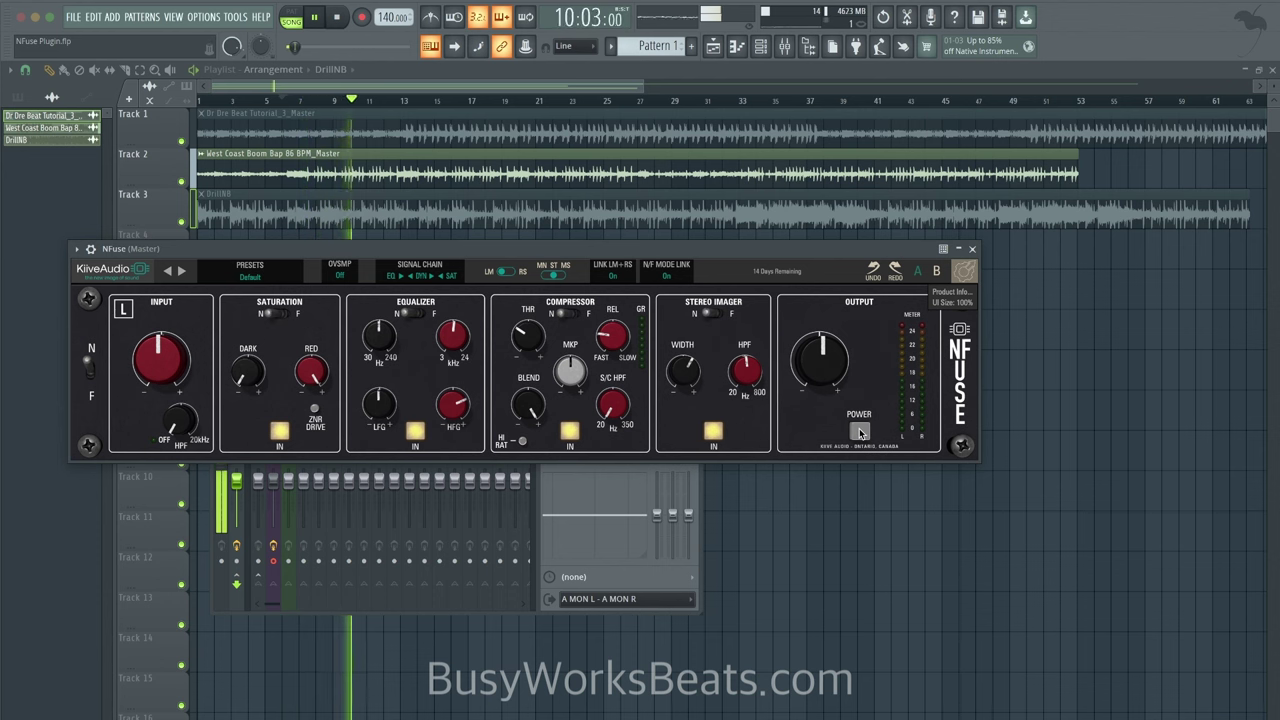
pyautogui.click(859, 432)
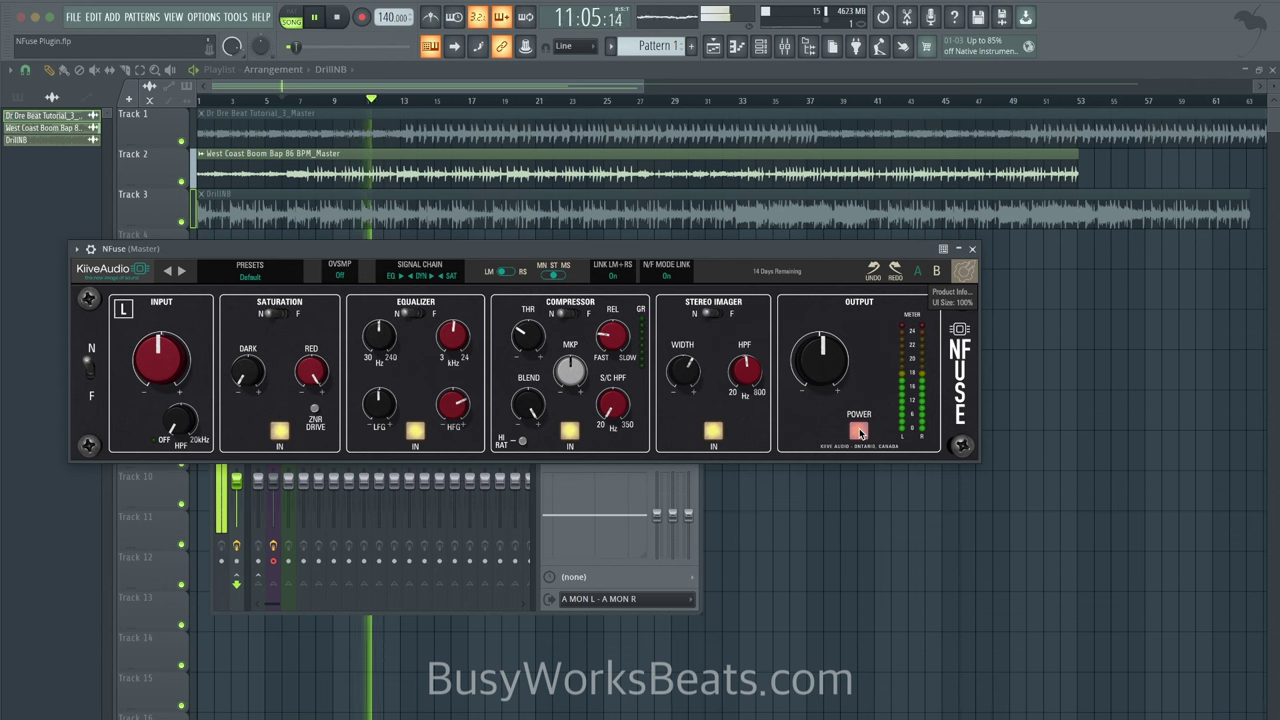
# Lower the equalizer's high gain to about 2.2 dB and set the stereo imager to about 4.1 width with the high-pass filter at minimum
pyautogui.moveTo(457, 400); pyautogui.dragTo(457, 414)
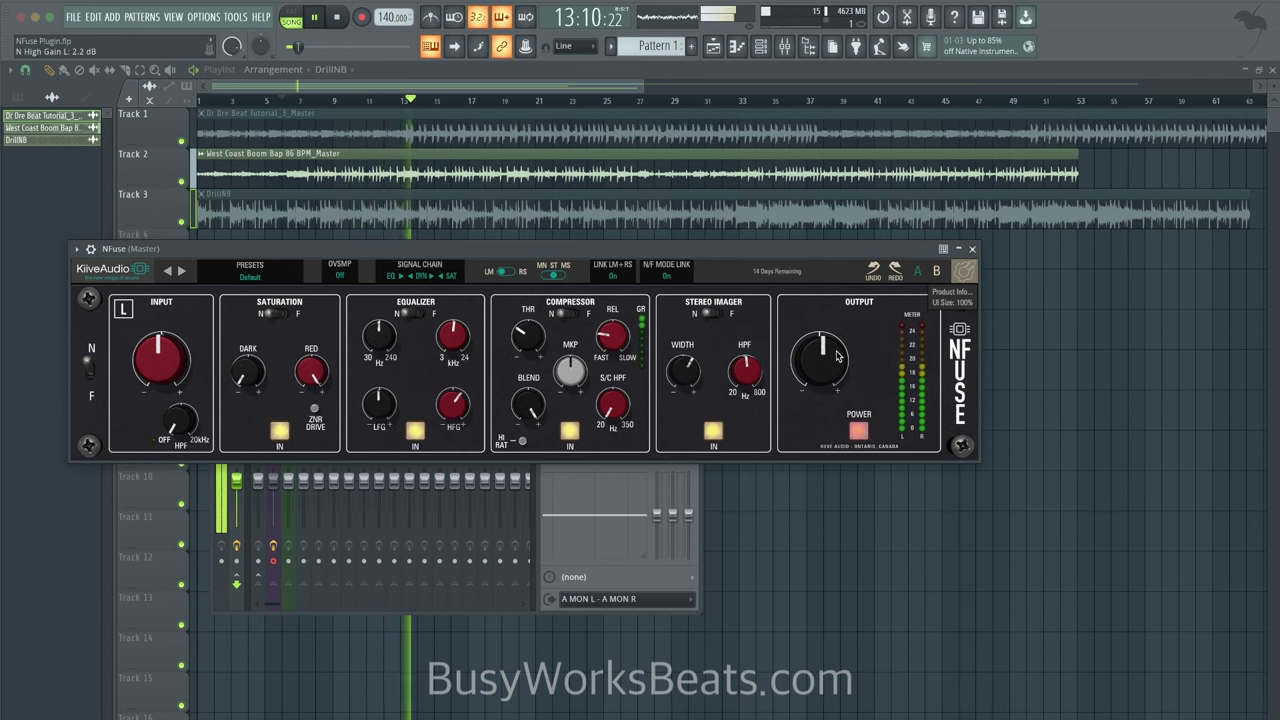
pyautogui.moveTo(683, 378); pyautogui.dragTo(684, 400)
pyautogui.moveTo(757, 361); pyautogui.dragTo(743, 438)
pyautogui.moveTo(684, 370); pyautogui.dragTo(684, 352)
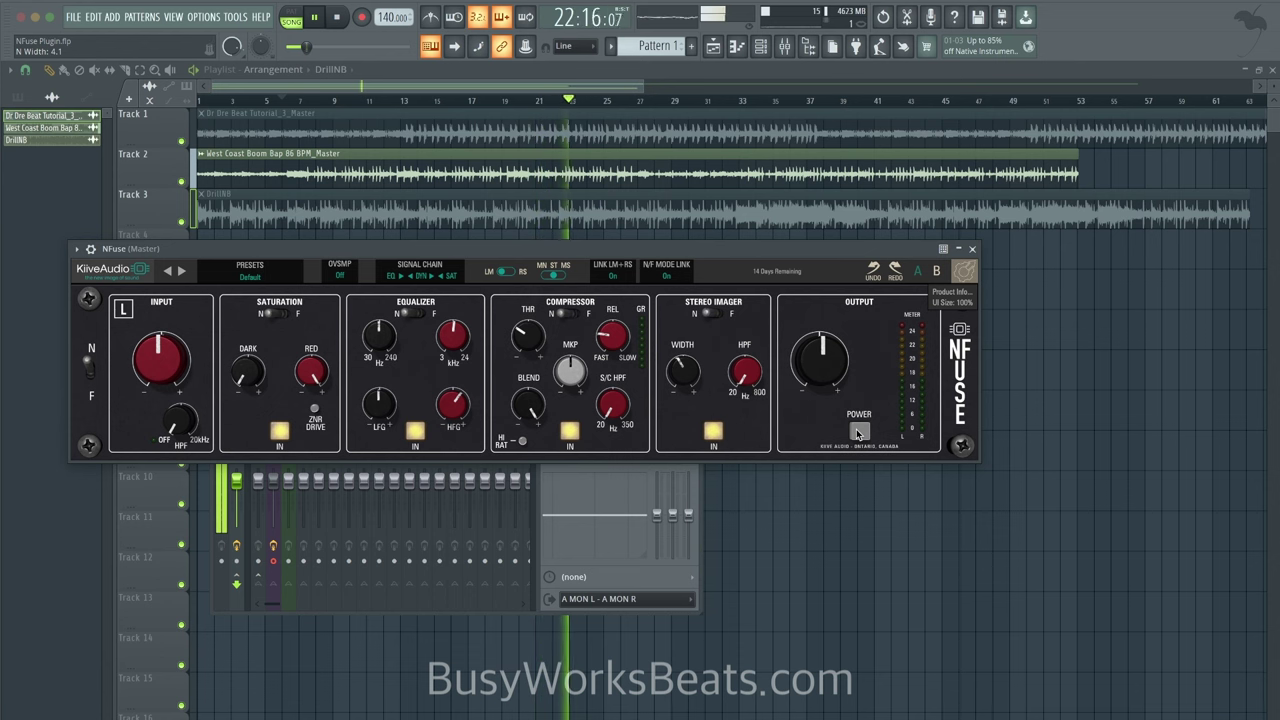
# Raise the stereo imager's width to about 8.1 and compare the beat with NFuse bypassed and engaged
pyautogui.click(857, 432)
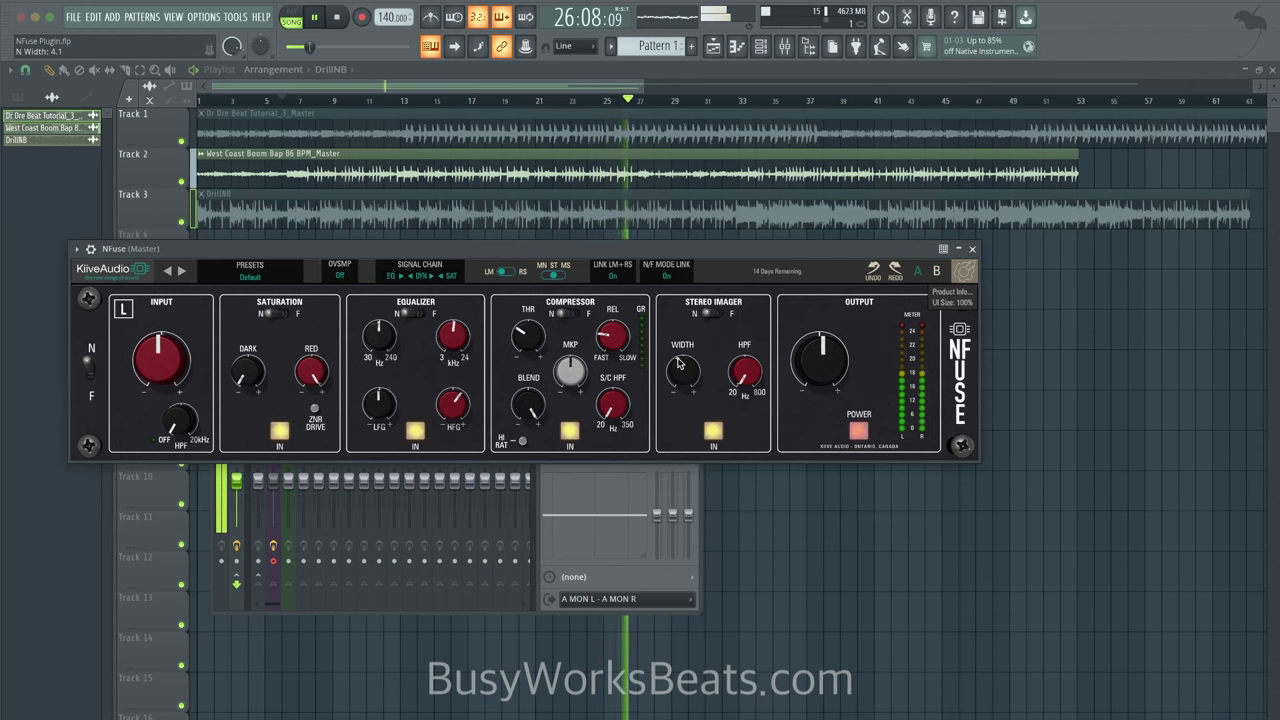
pyautogui.moveTo(683, 372); pyautogui.dragTo(705, 308)
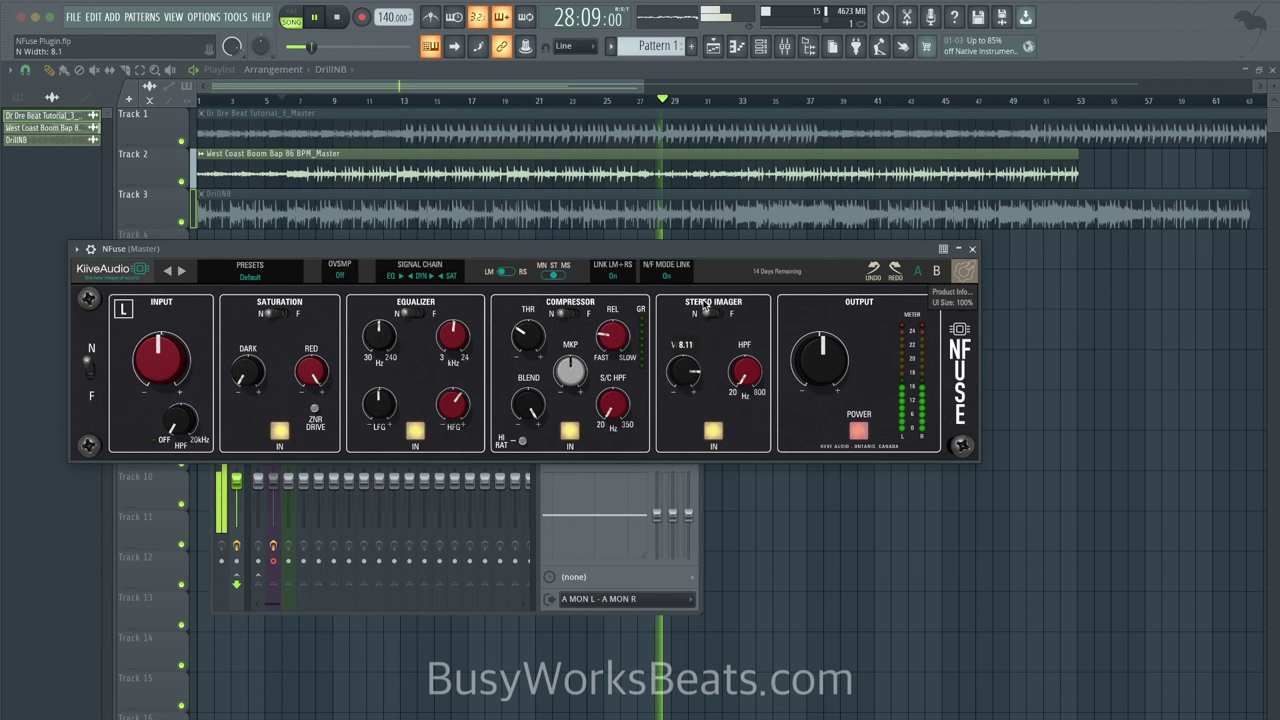
pyautogui.click(857, 434)
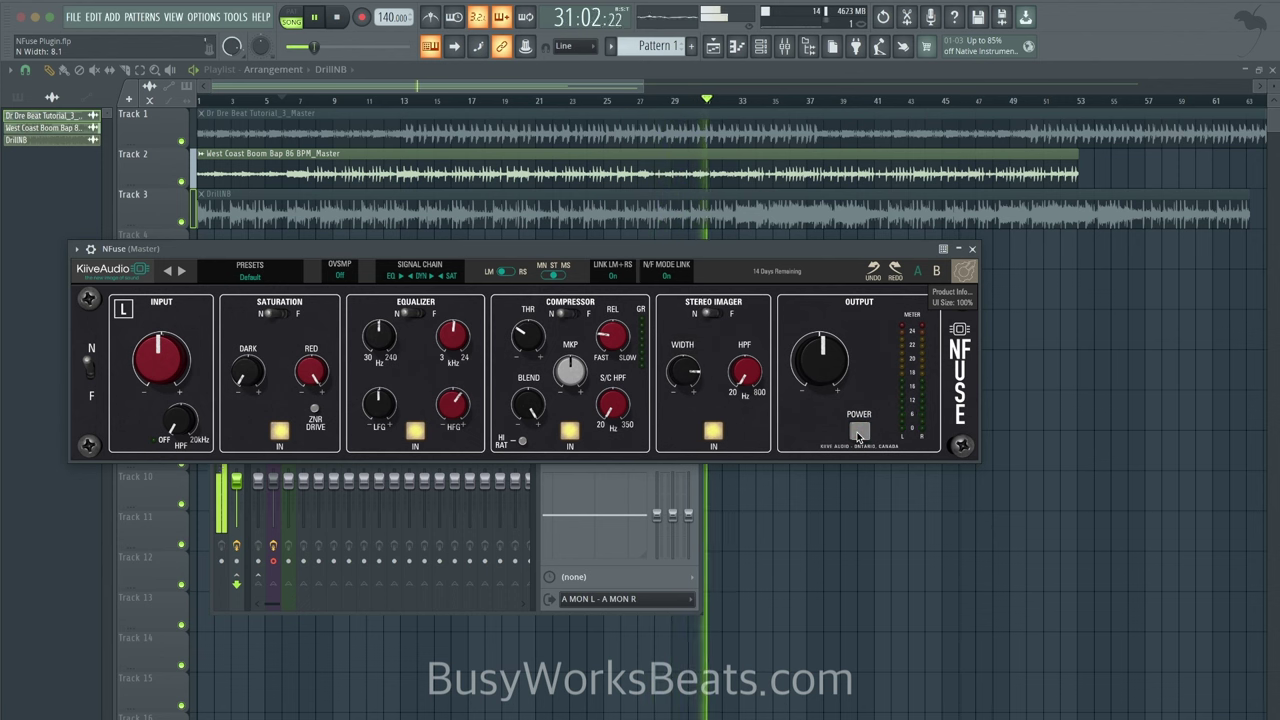
pyautogui.click(857, 434)
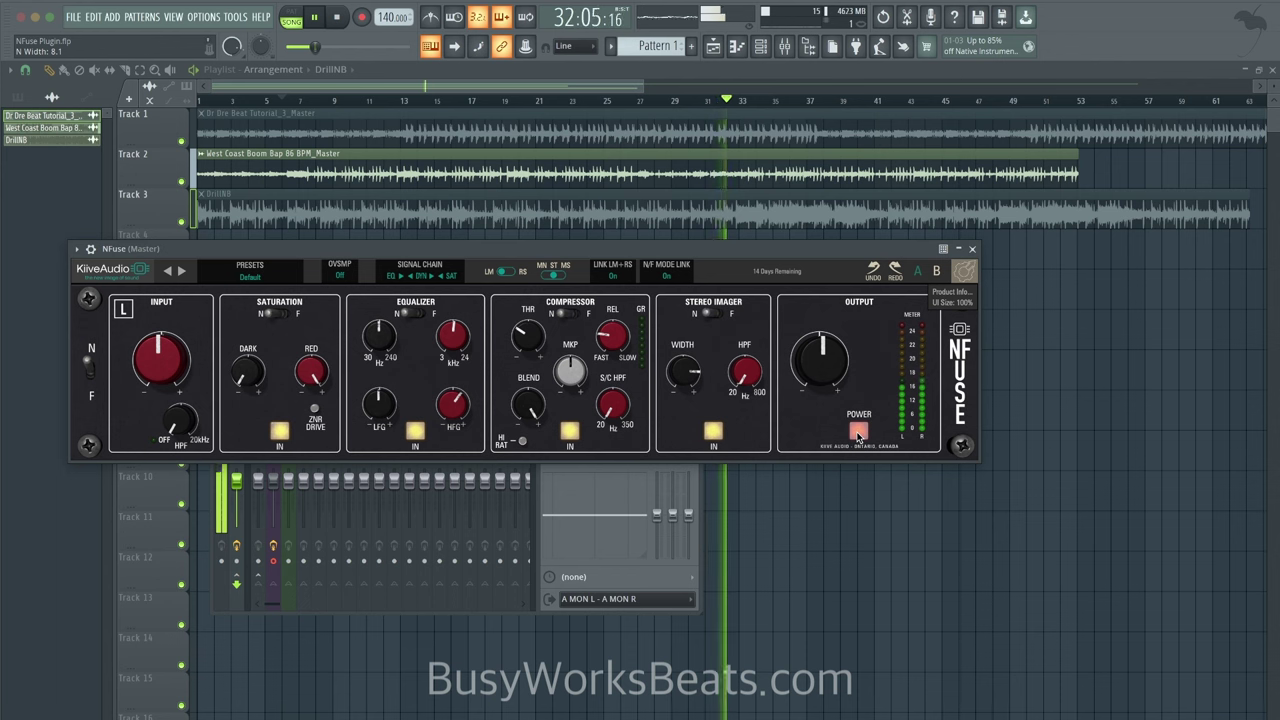
# Lower the equalizer's high gain to about 1.1 dB and compare the sound with NFuse bypassed and engaged
pyautogui.moveTo(453, 405); pyautogui.dragTo(454, 422)
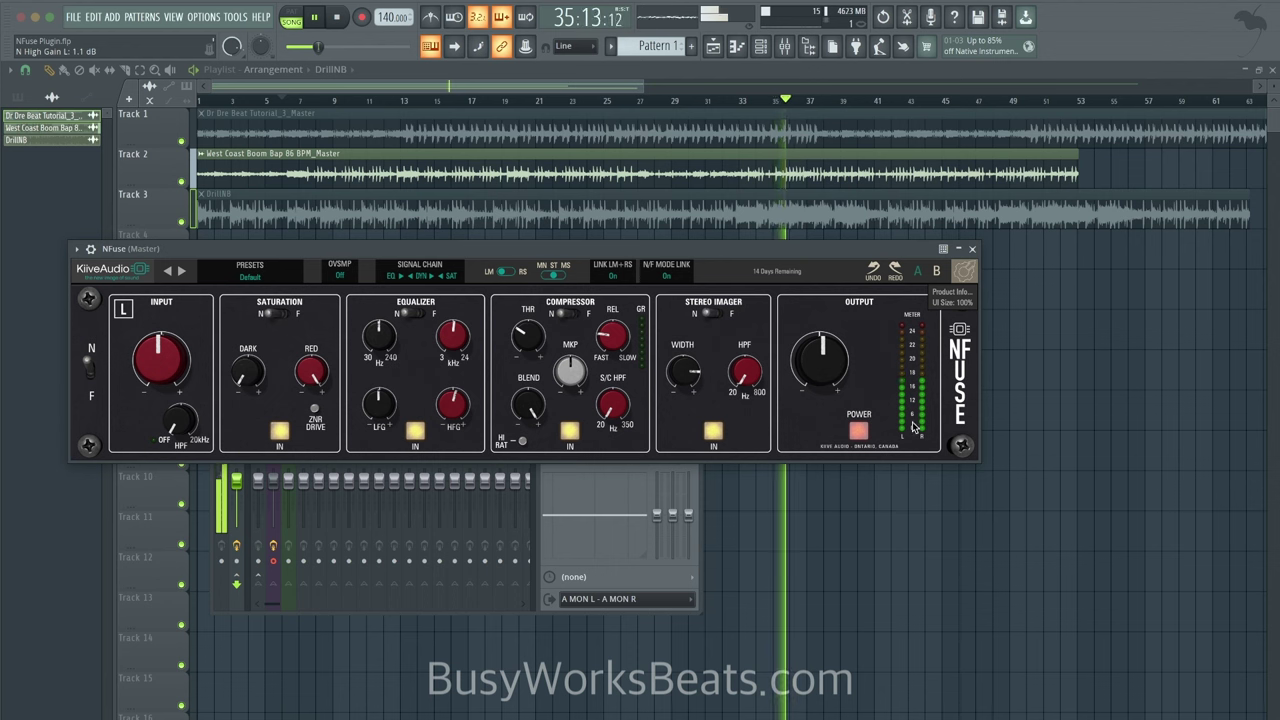
pyautogui.click(860, 431)
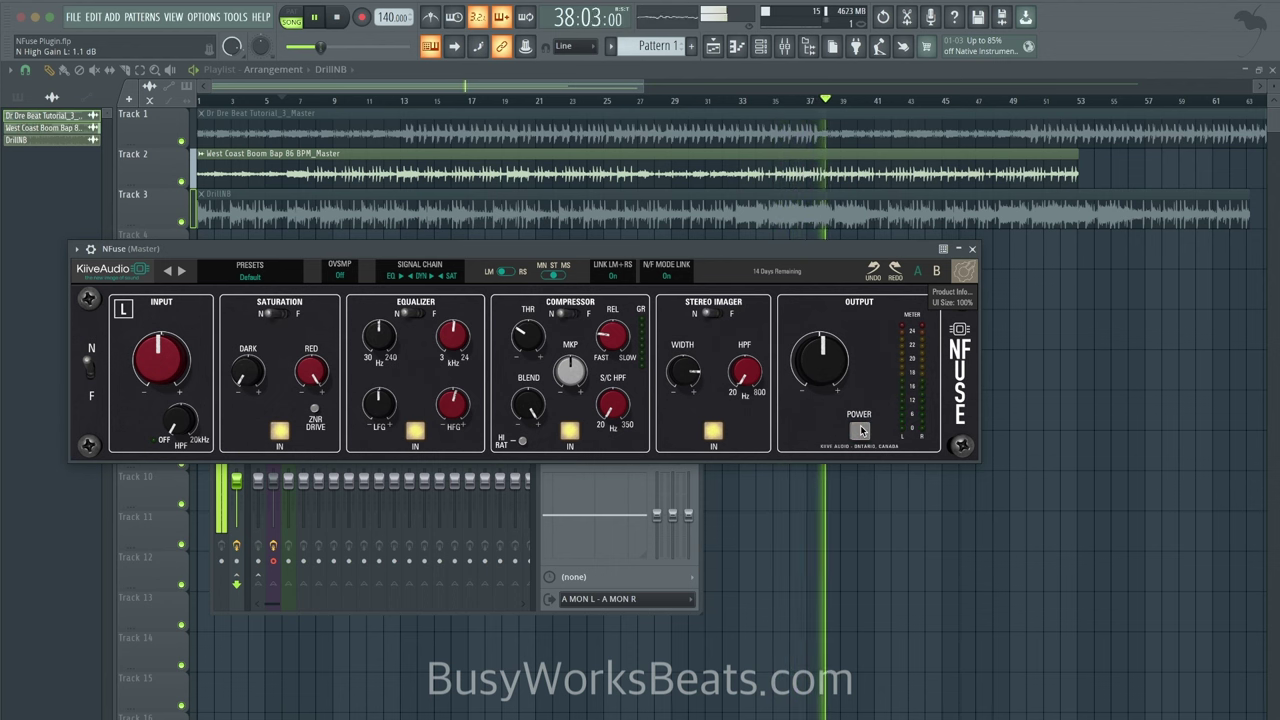
pyautogui.click(860, 430)
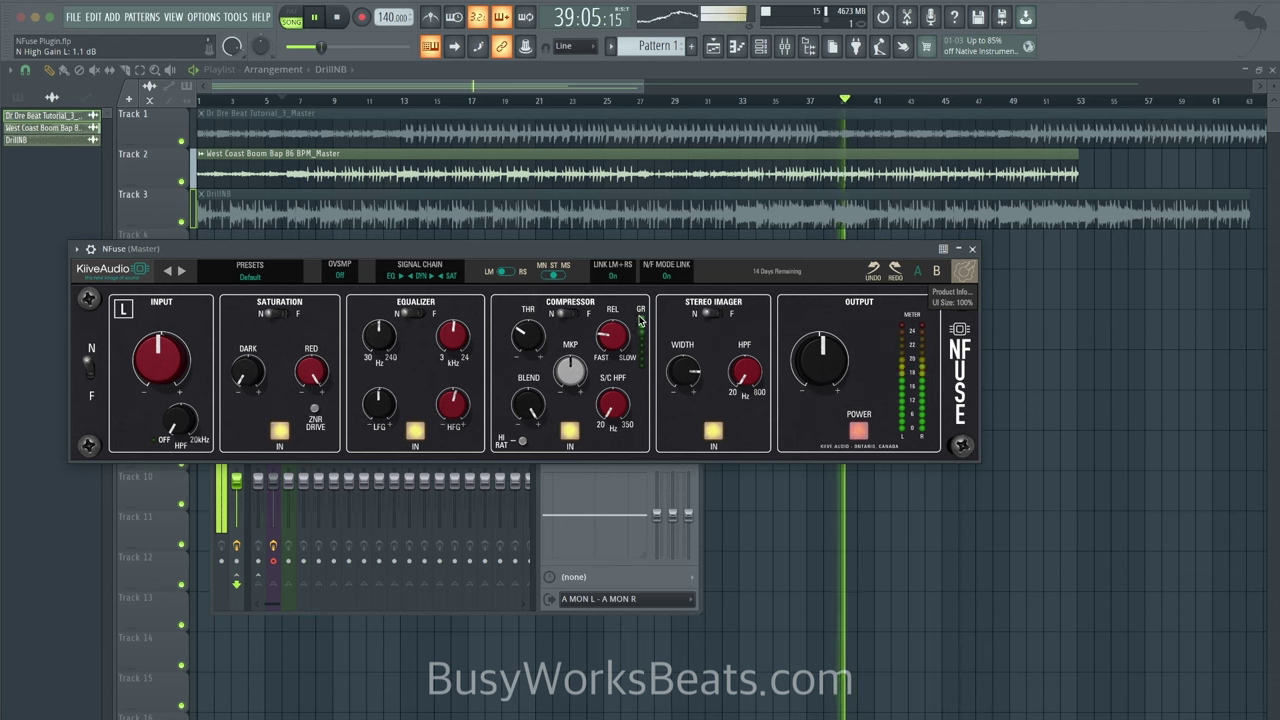
# Close NFuse with playback stopped and unmute Insert 2 in the mixer
pyautogui.click(972, 249)
pyautogui.press('space')
pyautogui.click(274, 436)
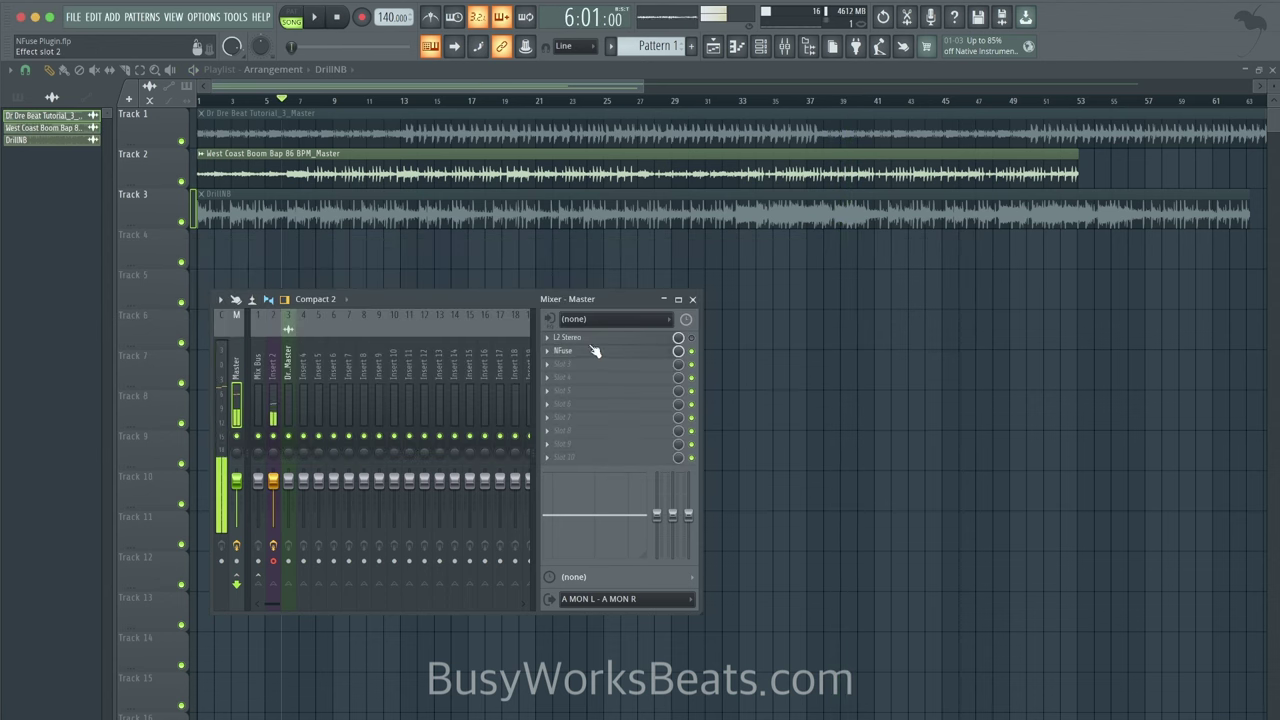
# Replay the beat from bar 6 and turn on ZNR Drive in NFuse's saturation section
pyautogui.click(601, 353)
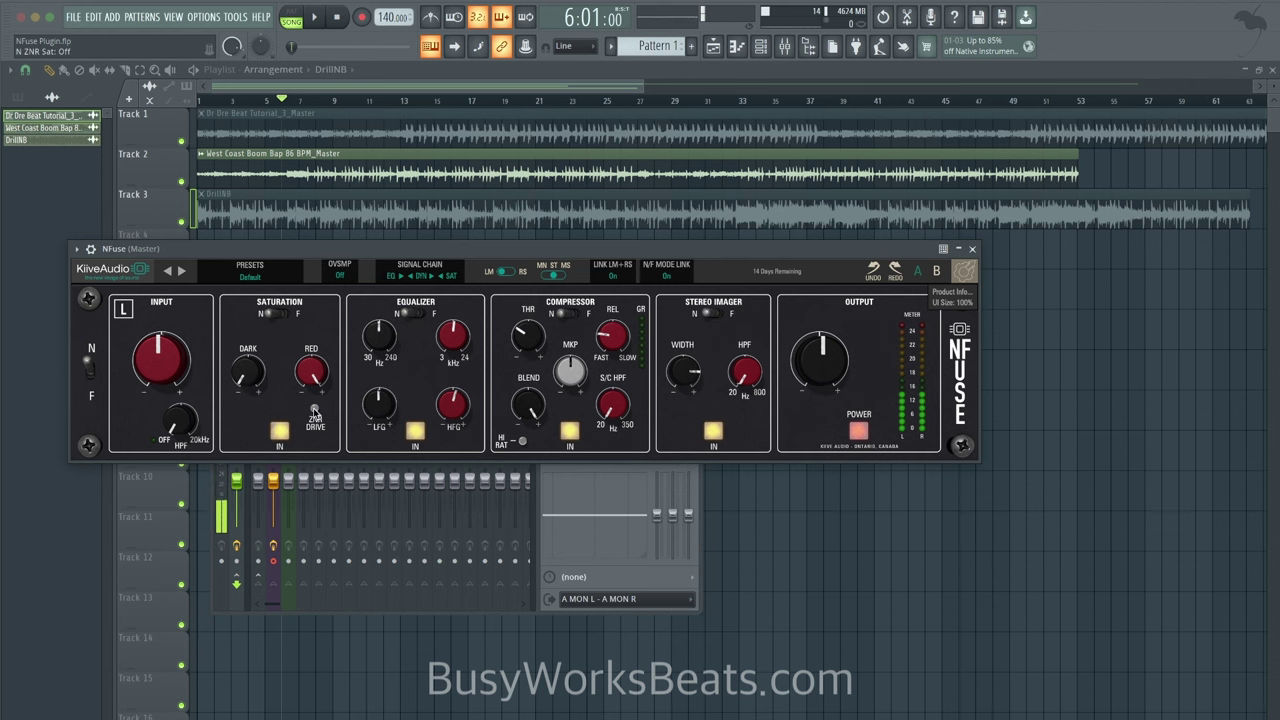
pyautogui.click(975, 246)
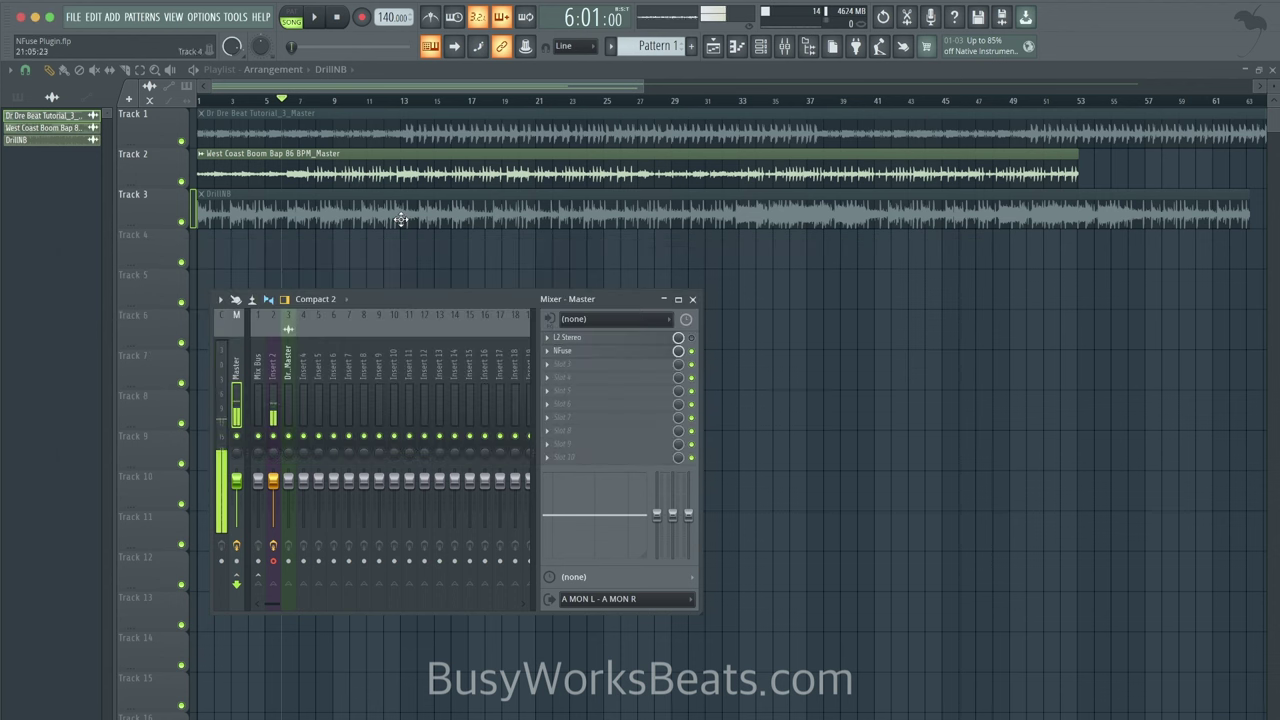
pyautogui.press('space')
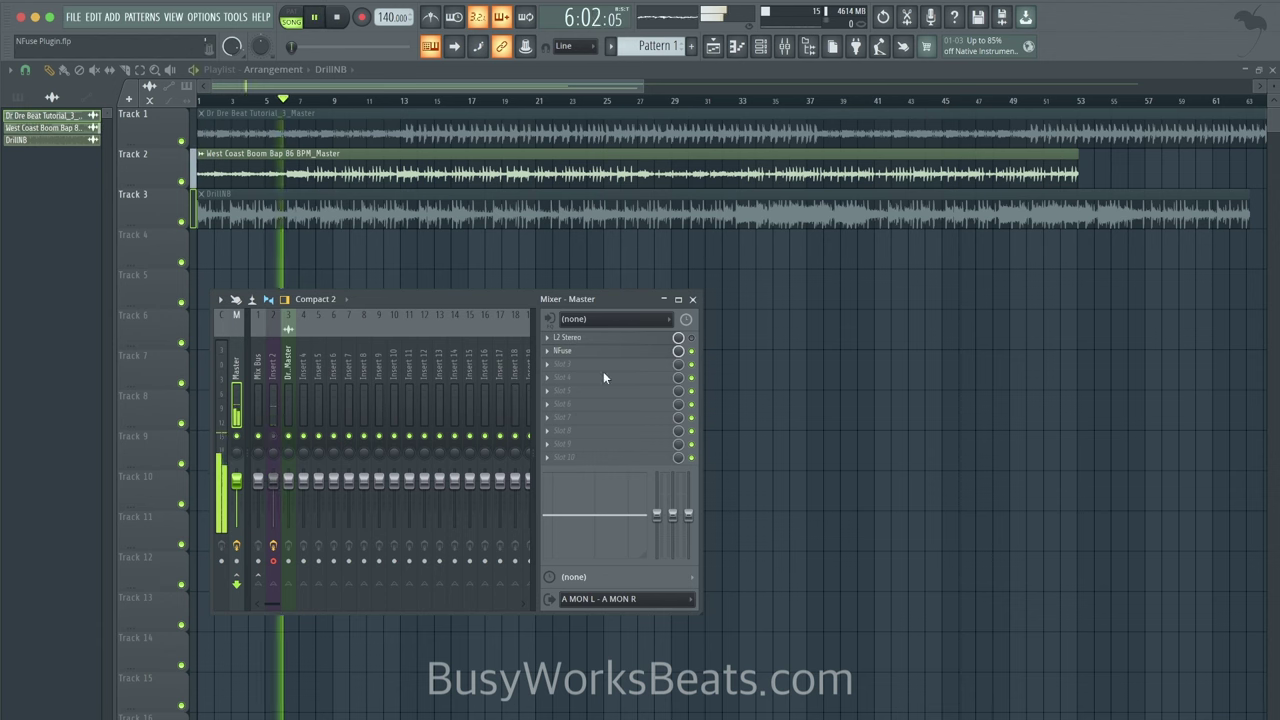
pyautogui.click(575, 351)
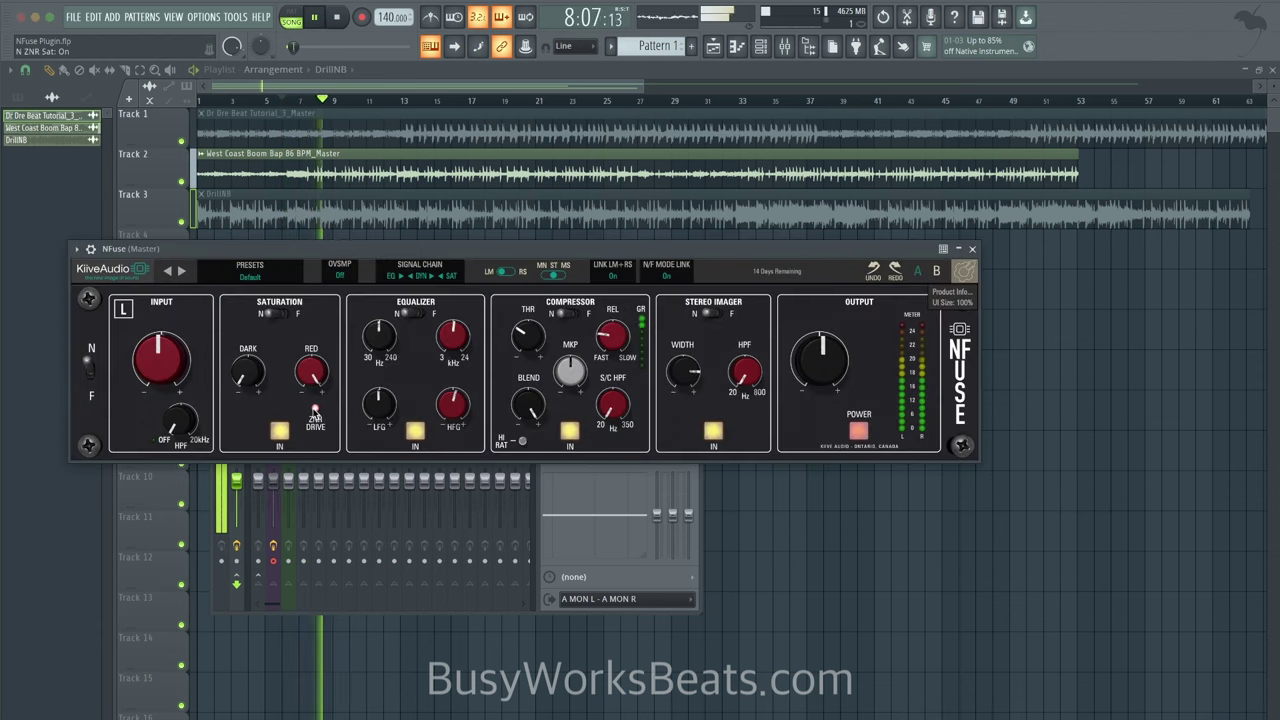
pyautogui.click(315, 411)
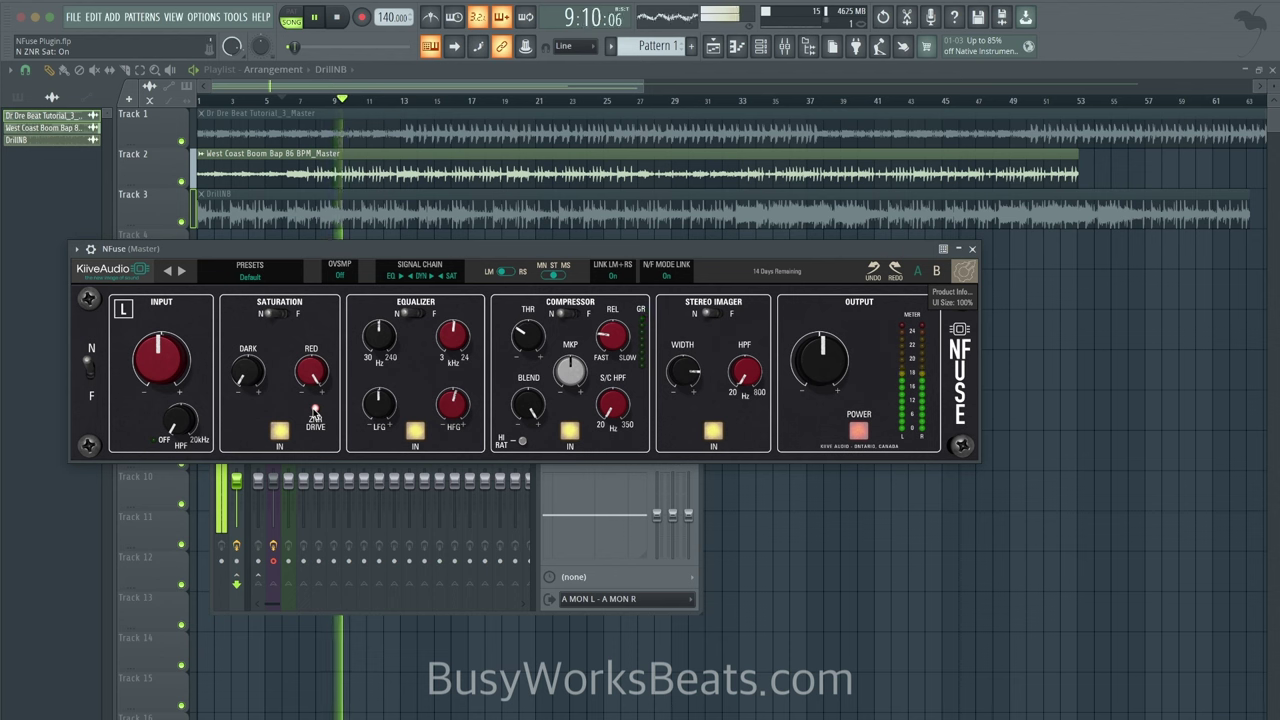
# Lower NFuse's output to about -8.2 dB and raise its input to about 7.3 dB during playback
pyautogui.moveTo(825, 358)
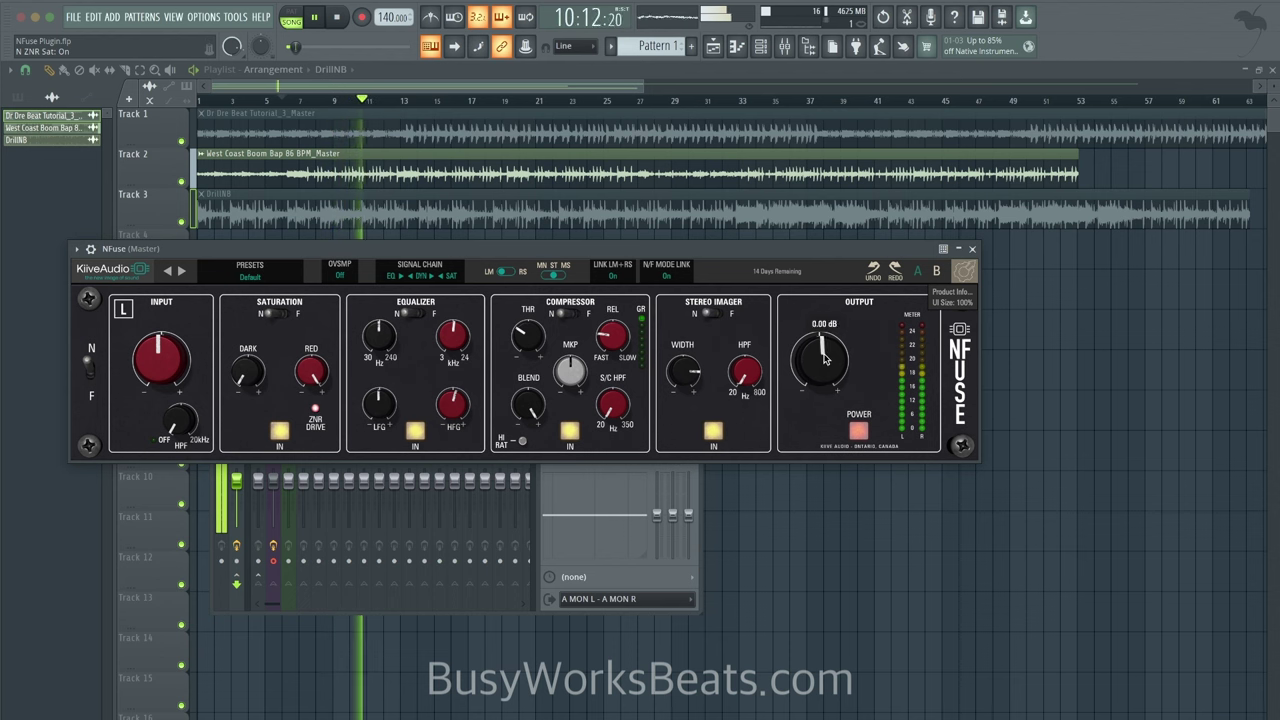
pyautogui.moveTo(825, 358); pyautogui.dragTo(828, 379)
pyautogui.moveTo(176, 365); pyautogui.dragTo(175, 343)
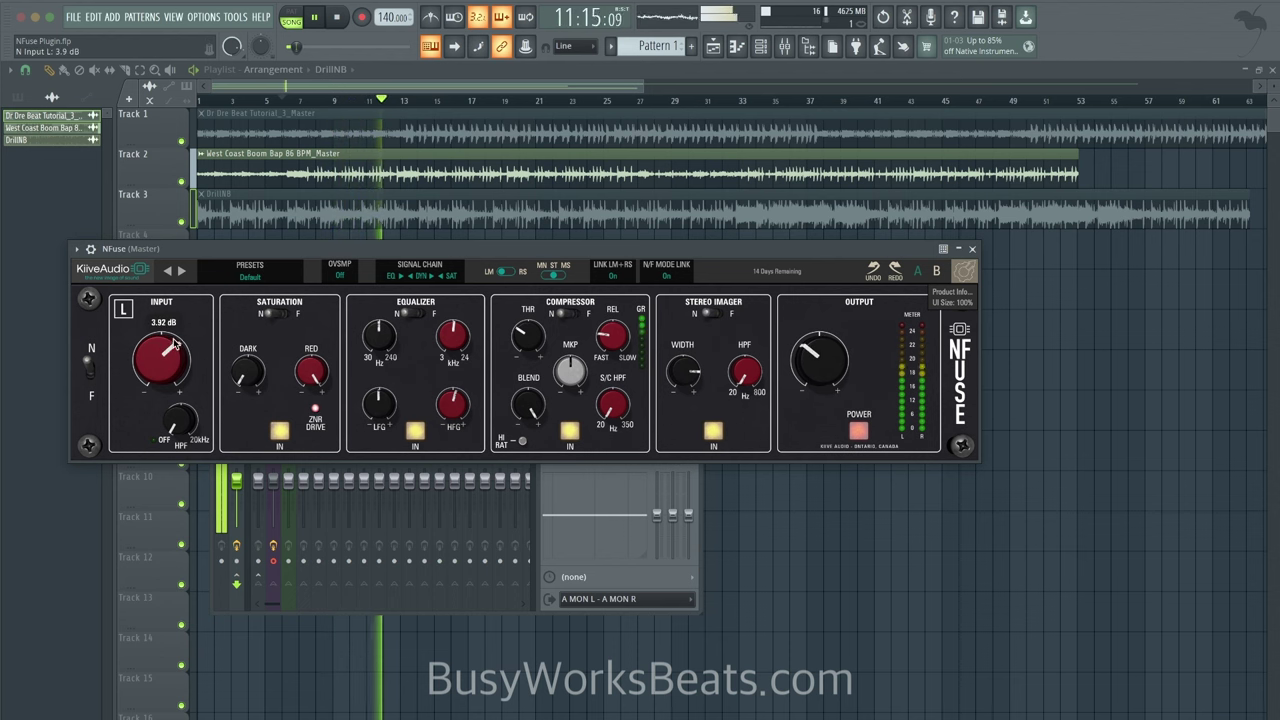
pyautogui.moveTo(826, 352); pyautogui.dragTo(826, 377)
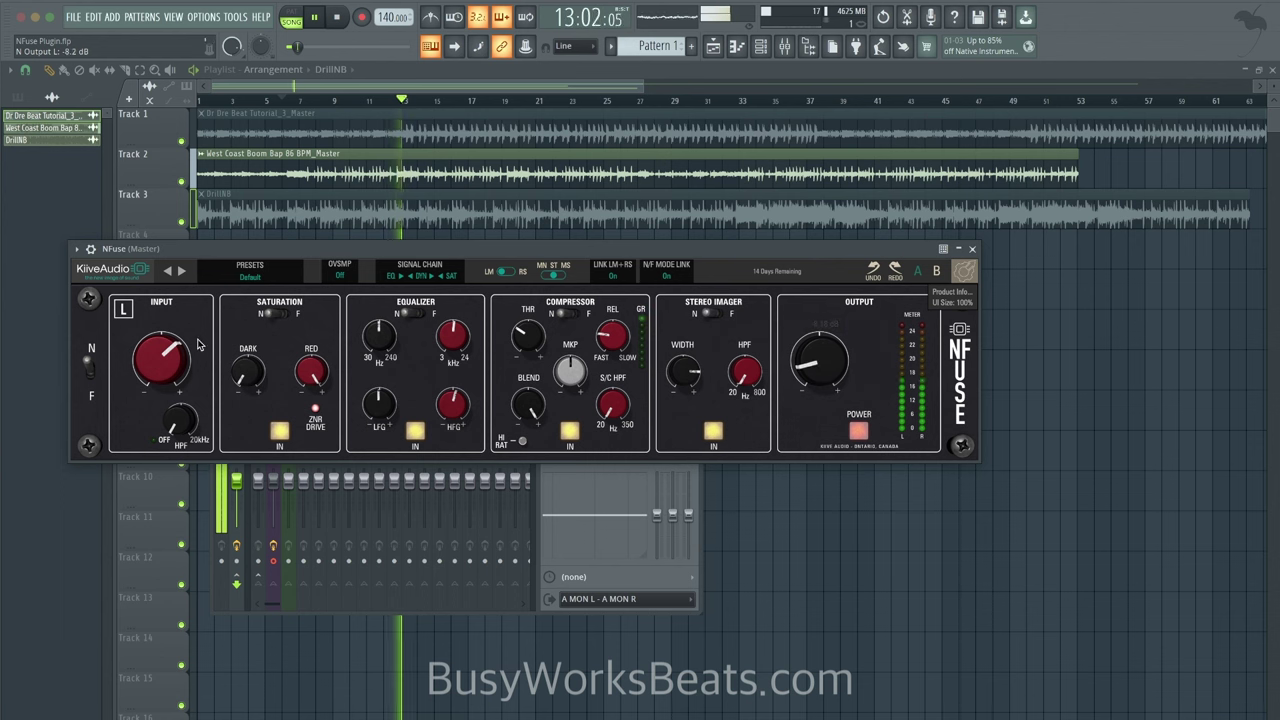
pyautogui.moveTo(164, 364); pyautogui.dragTo(163, 353)
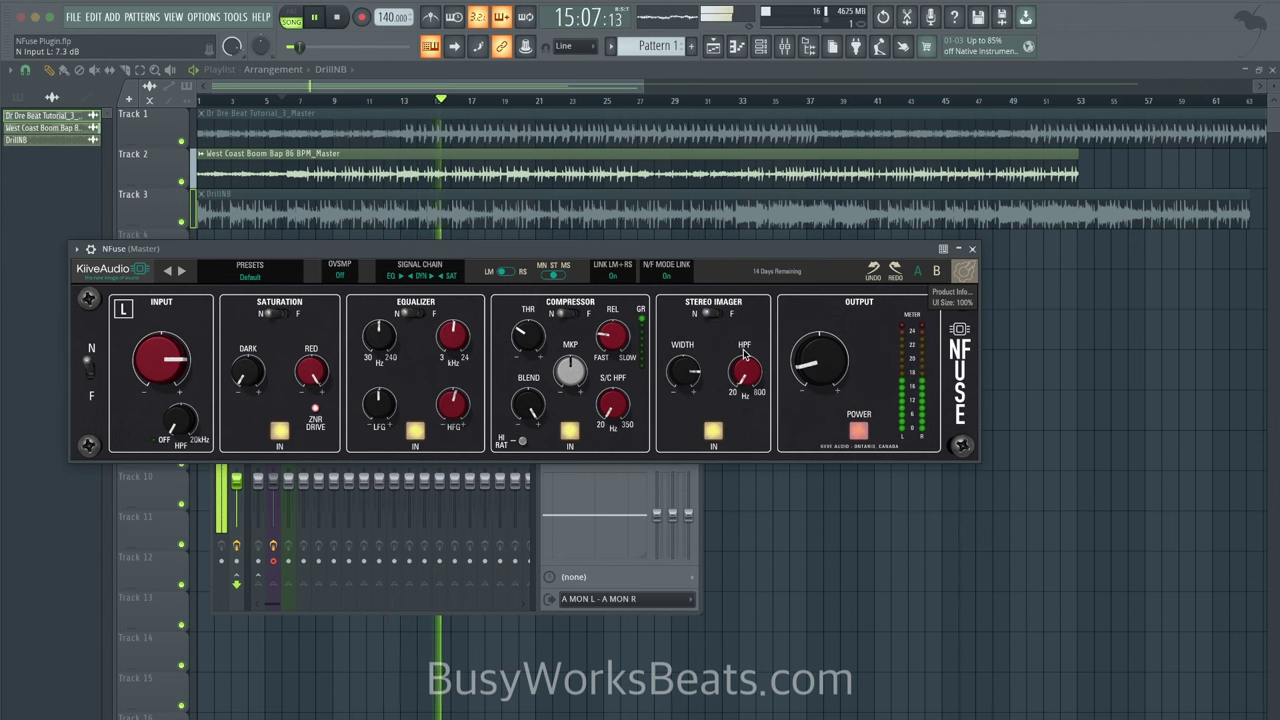
# Raise the compressor threshold to about -9.1 dB and compare the beat with NFuse bypassed and engaged
pyautogui.moveTo(533, 340); pyautogui.dragTo(541, 298)
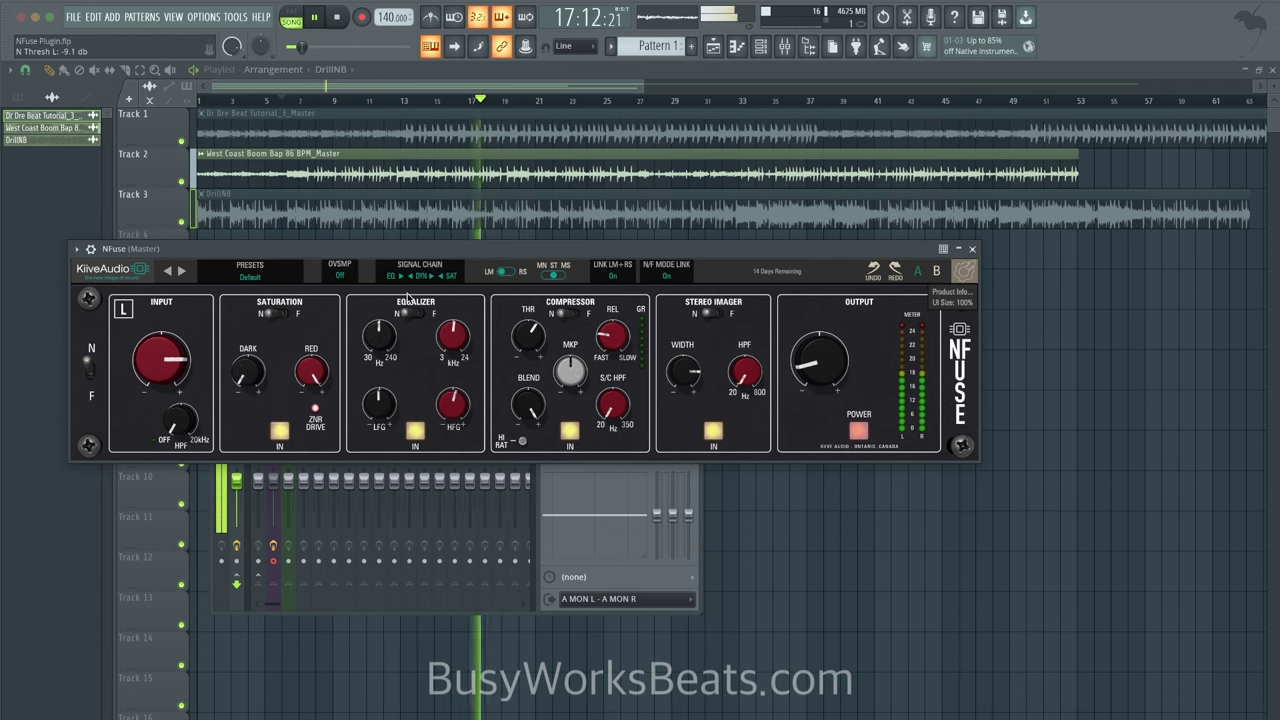
pyautogui.click(862, 431)
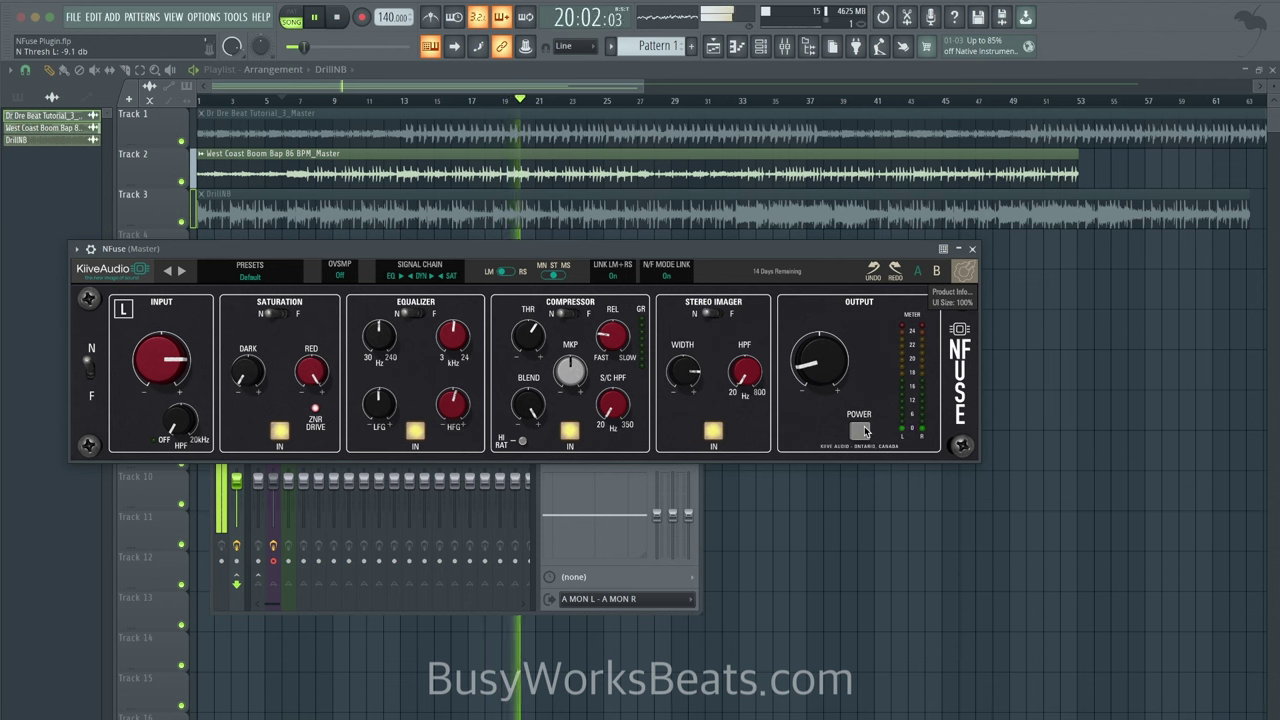
pyautogui.click(862, 431)
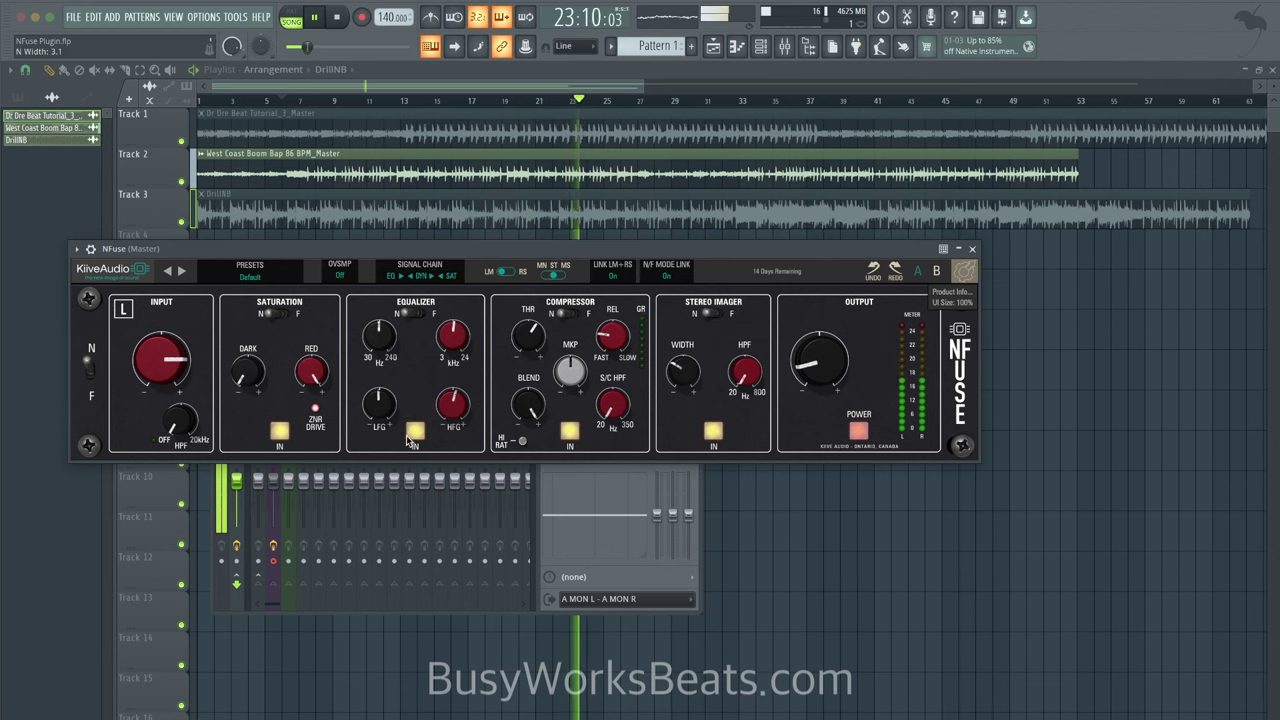
# Reduce the stereo imager's width to about 3.1 and compare the beat with ZNR Drive off and on
pyautogui.click(315, 408)
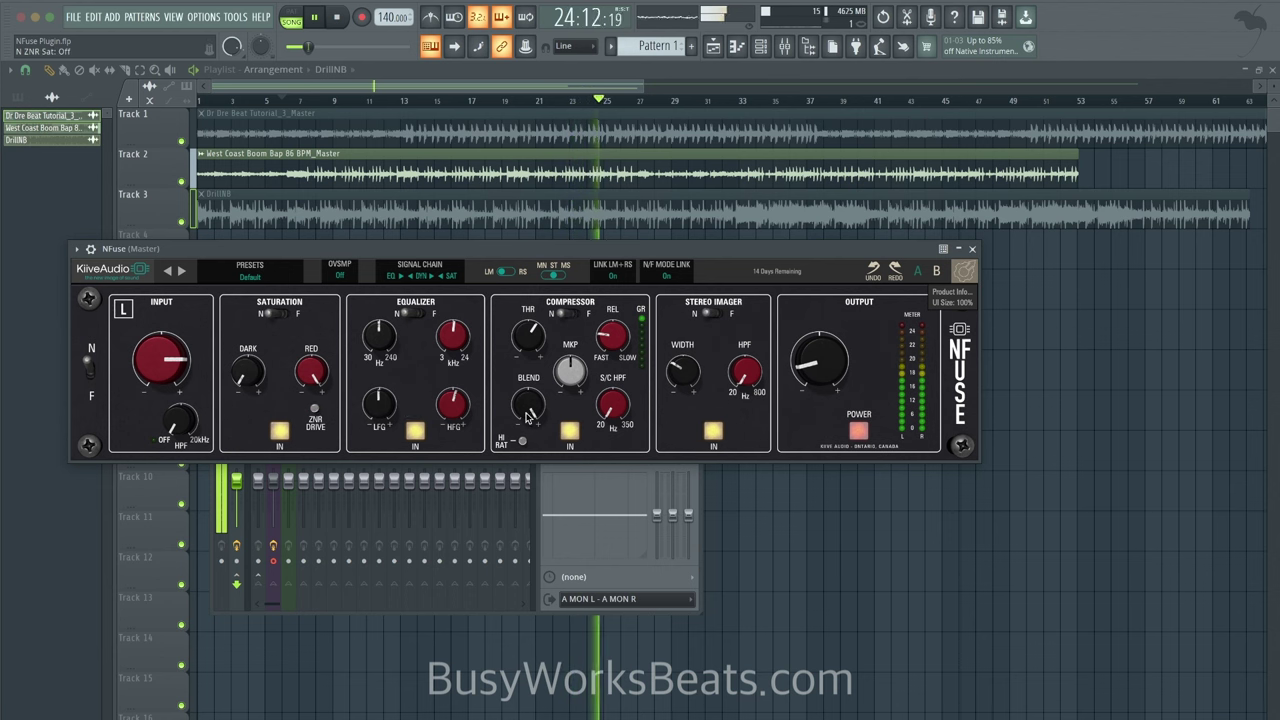
pyautogui.click(314, 412)
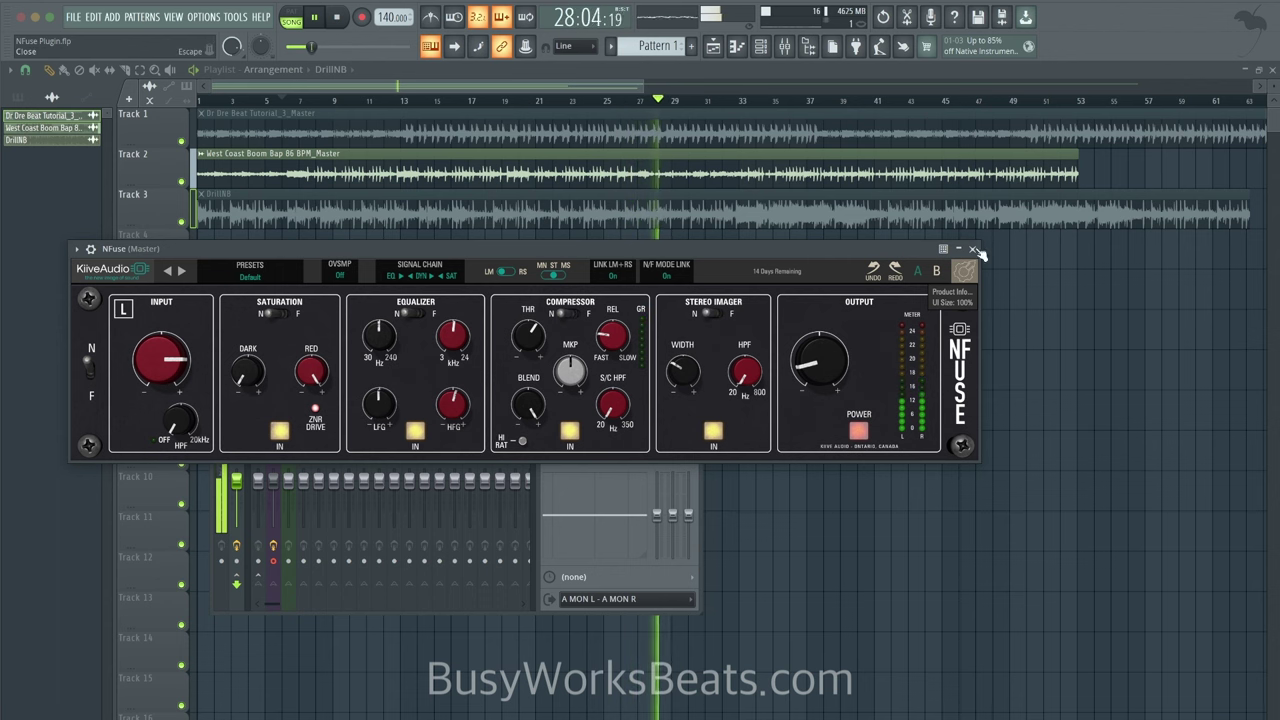
# Restart the beat from bar 6 and compare it with NFuse engaged and bypassed
pyautogui.click(975, 249)
pyautogui.press('space')
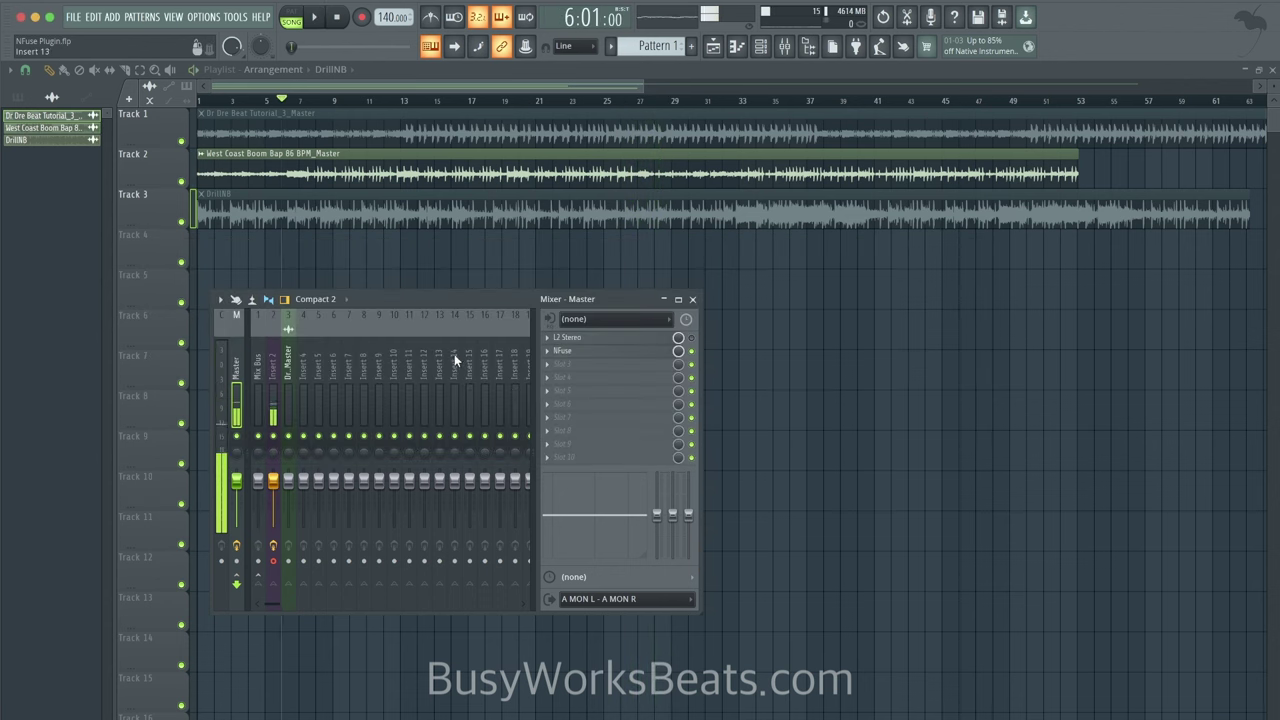
pyautogui.click(613, 352)
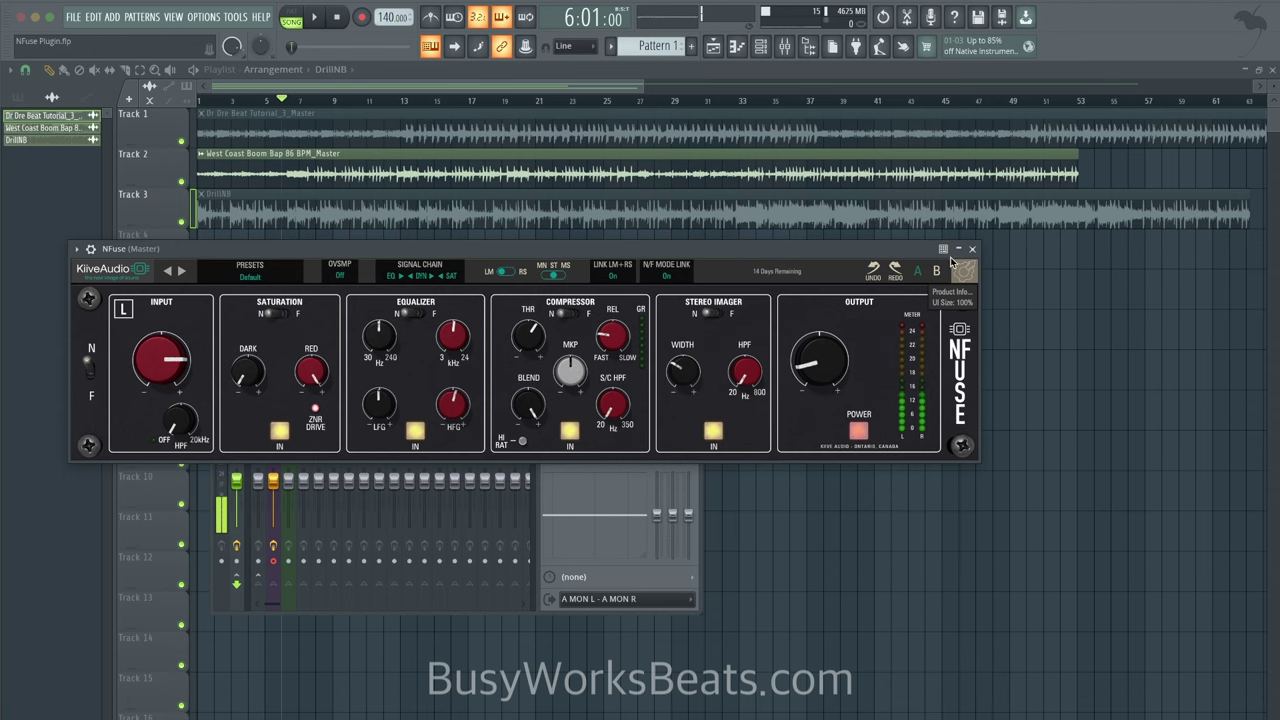
pyautogui.click(971, 248)
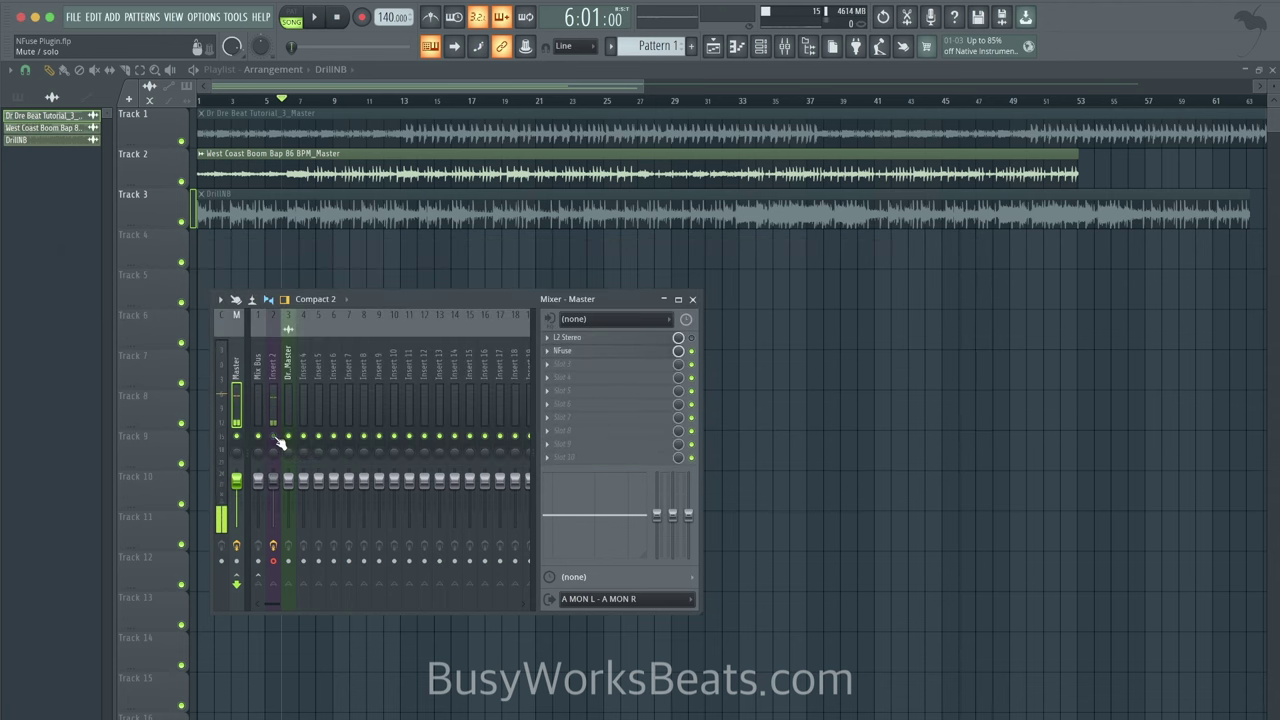
pyautogui.press('space')
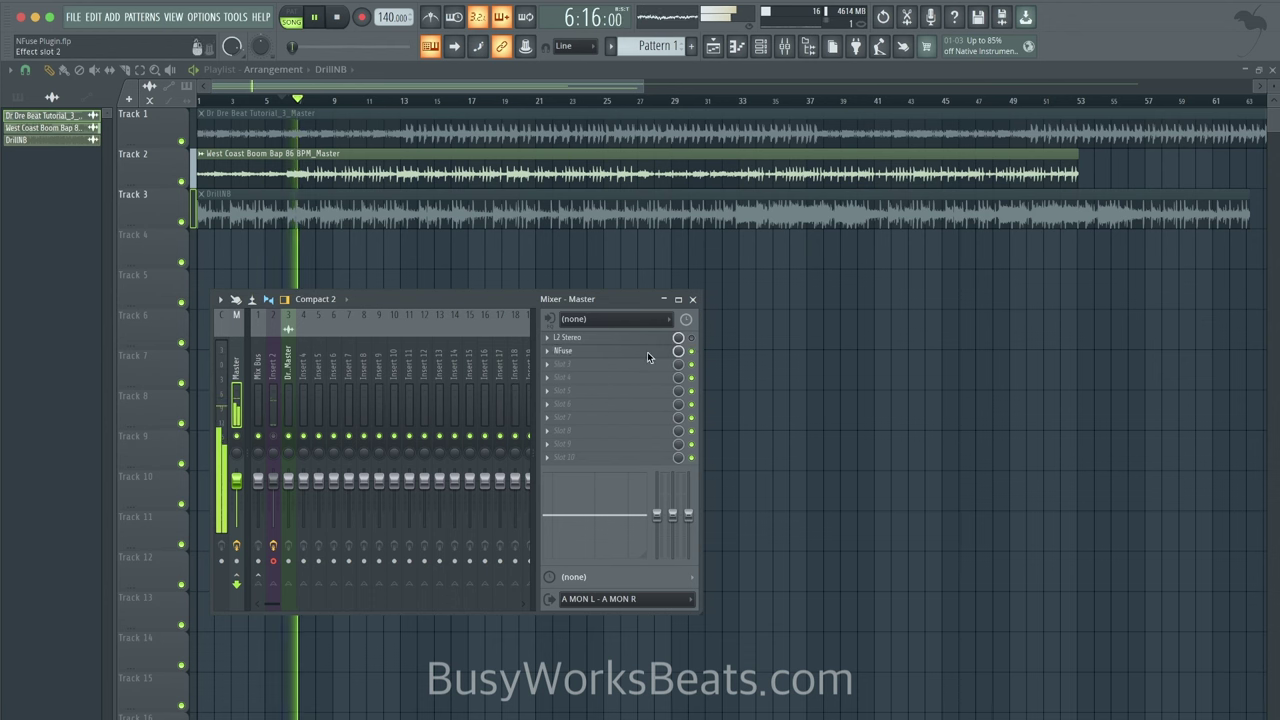
pyautogui.click(647, 353)
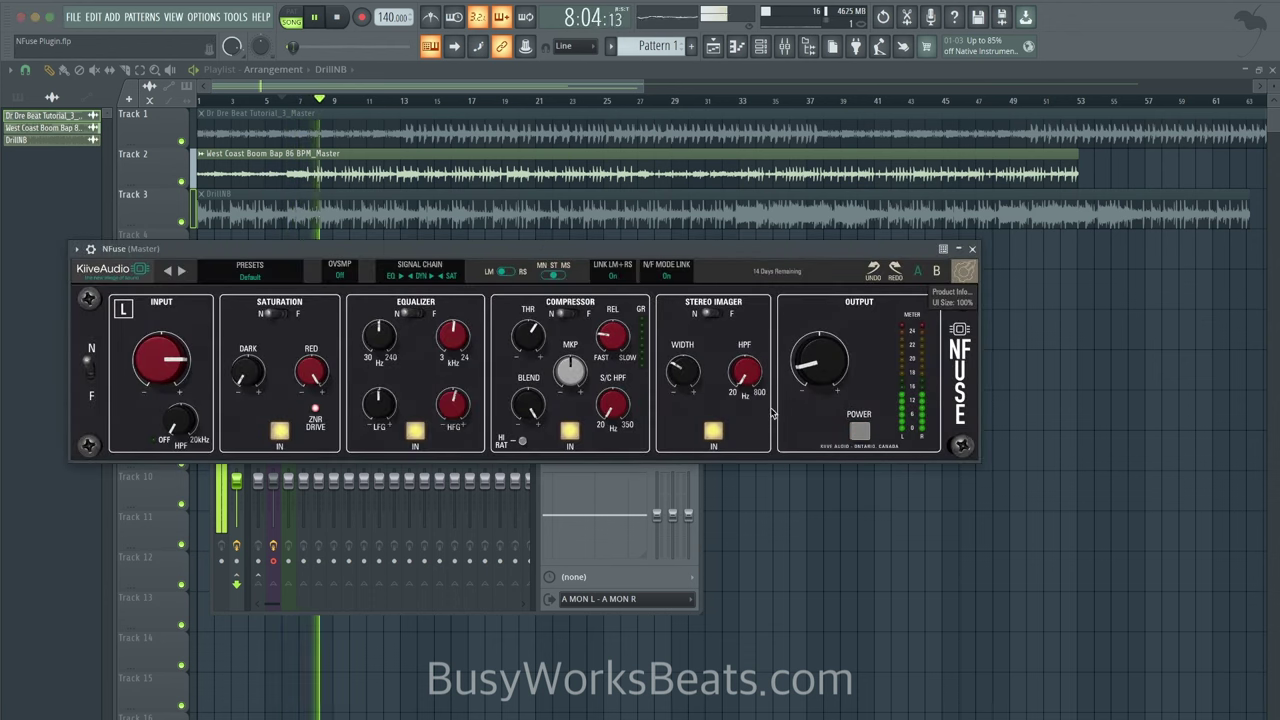
pyautogui.click(862, 433)
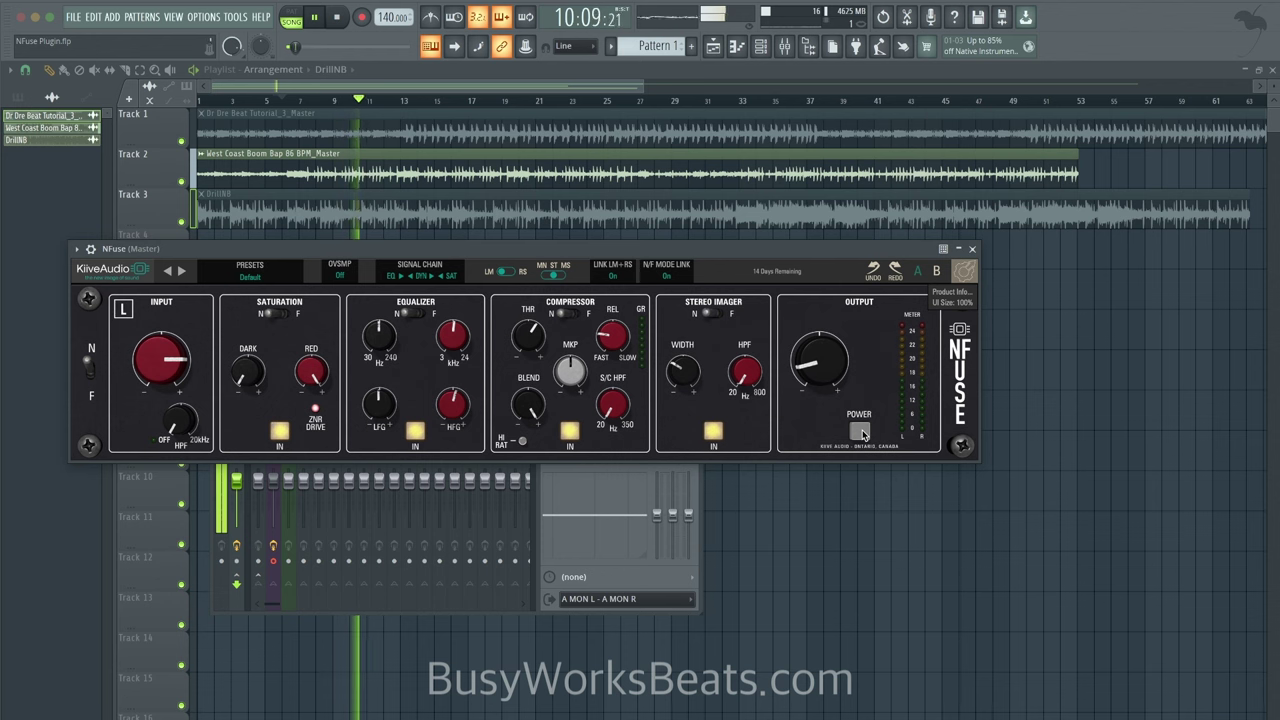
pyautogui.click(971, 248)
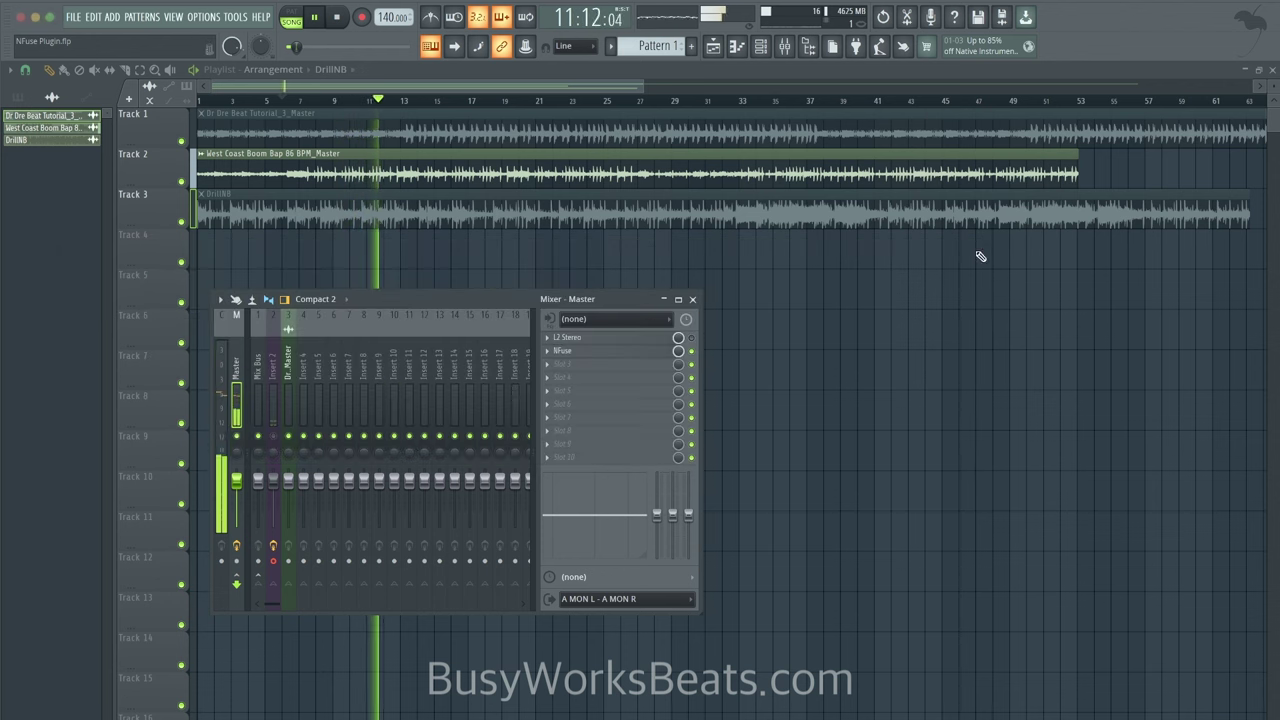
# Stop playback and set NFuse's oversampling to 4x
pyautogui.press('space')
pyautogui.click(598, 351)
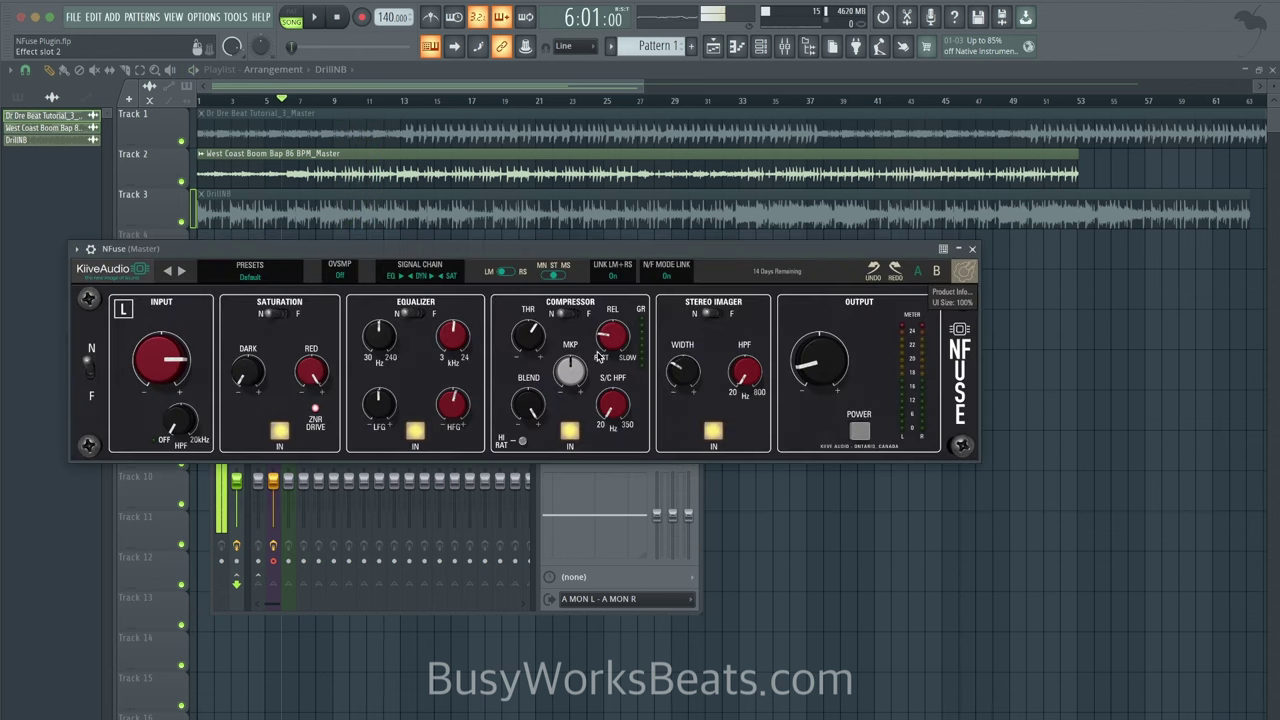
pyautogui.click(342, 276)
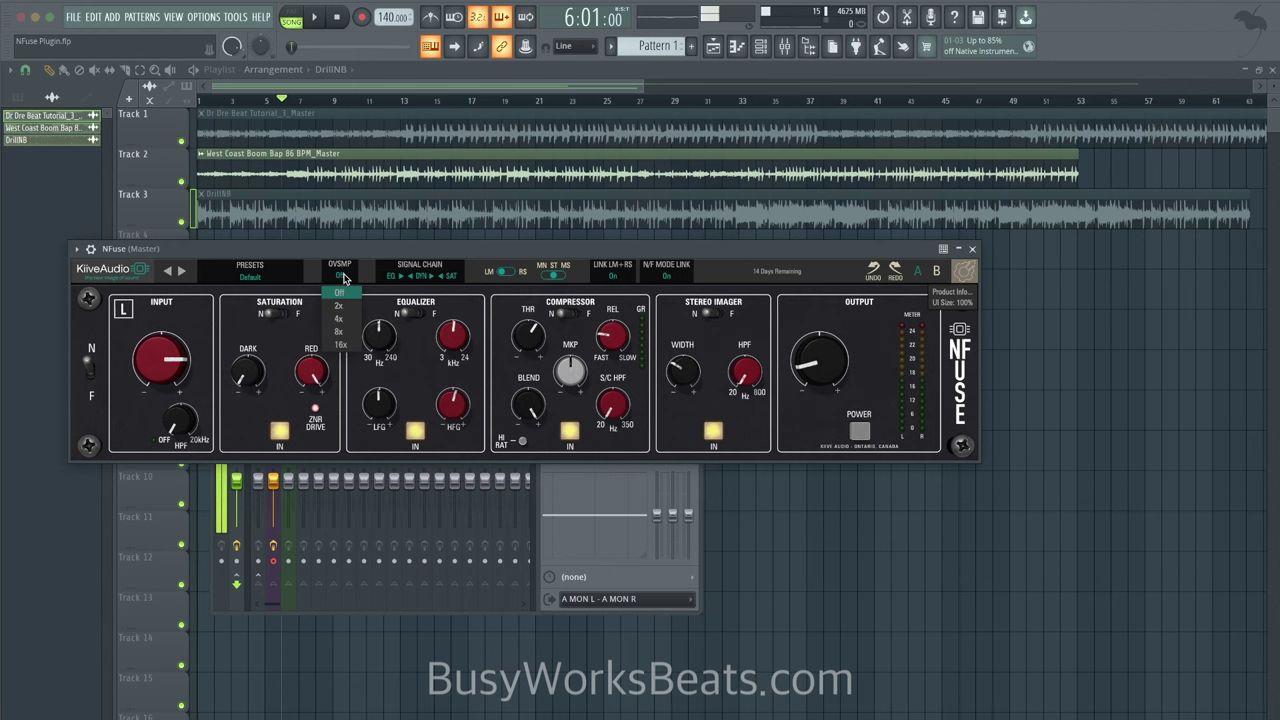
pyautogui.click(340, 319)
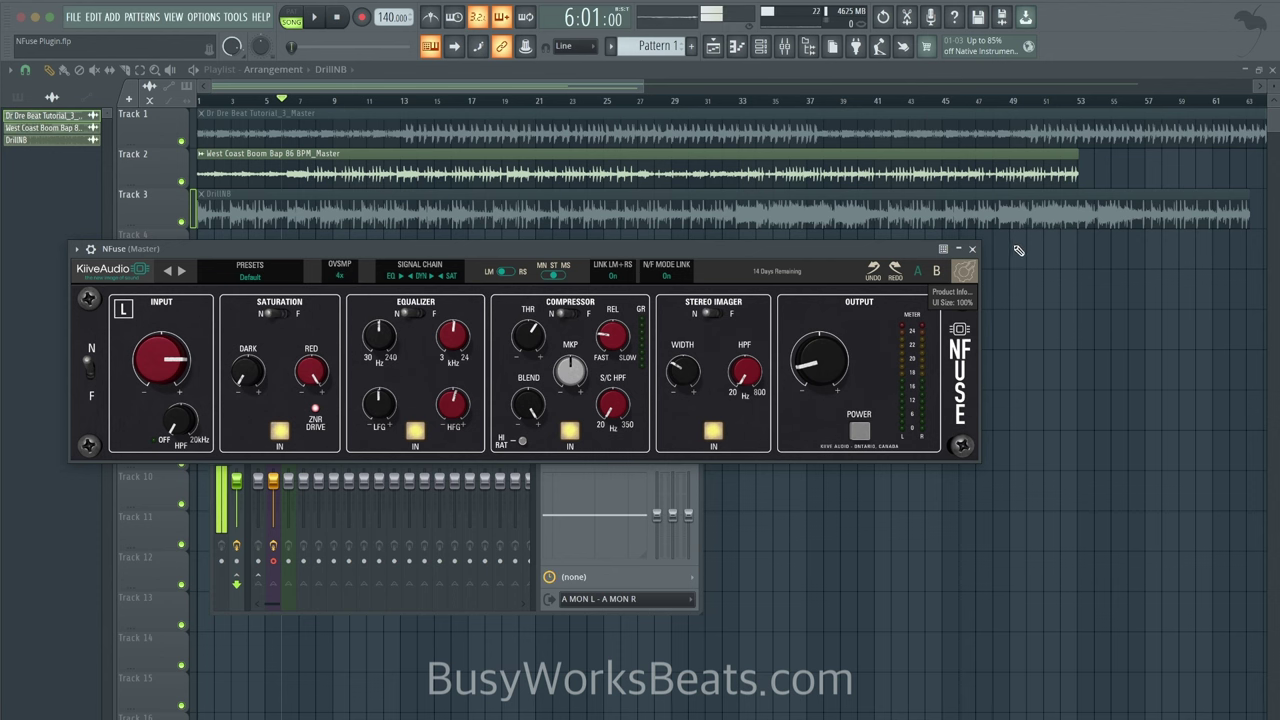
pyautogui.click(973, 250)
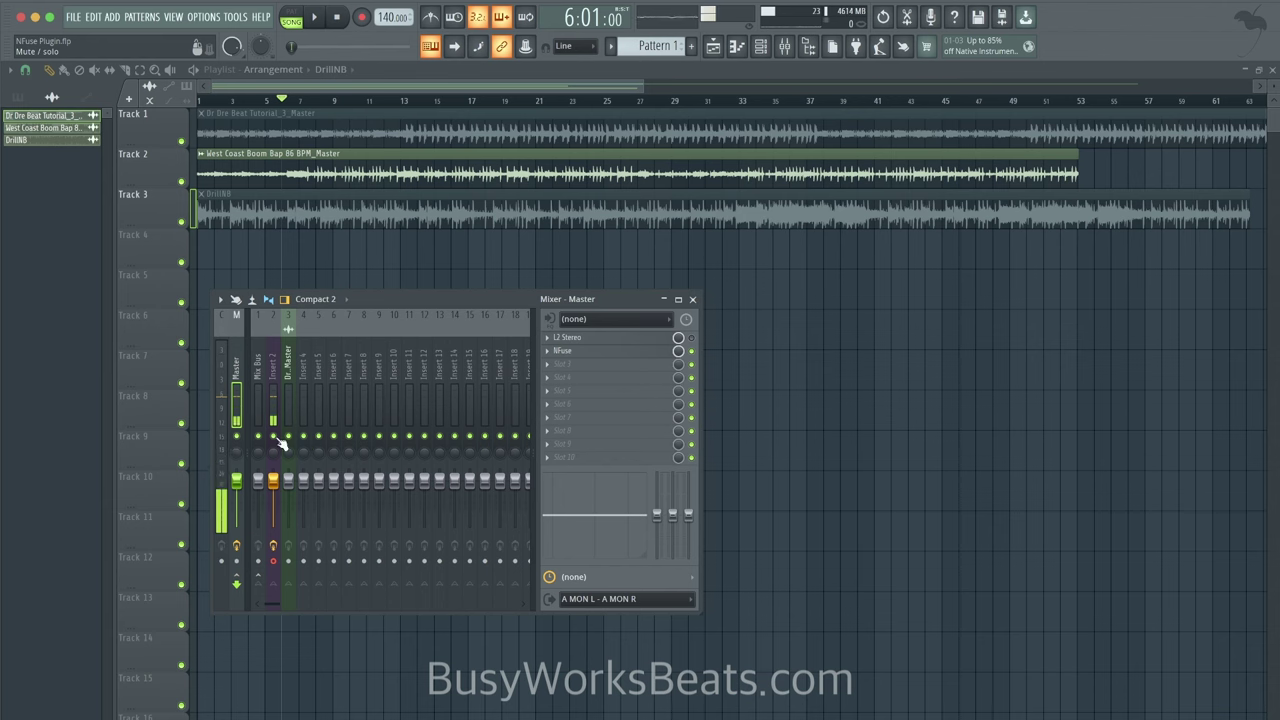
# Replay the beat from bar 6, engage NFuse and raise the compressor threshold to about -7.2 dB
pyautogui.press('space')
pyautogui.click(565, 350)
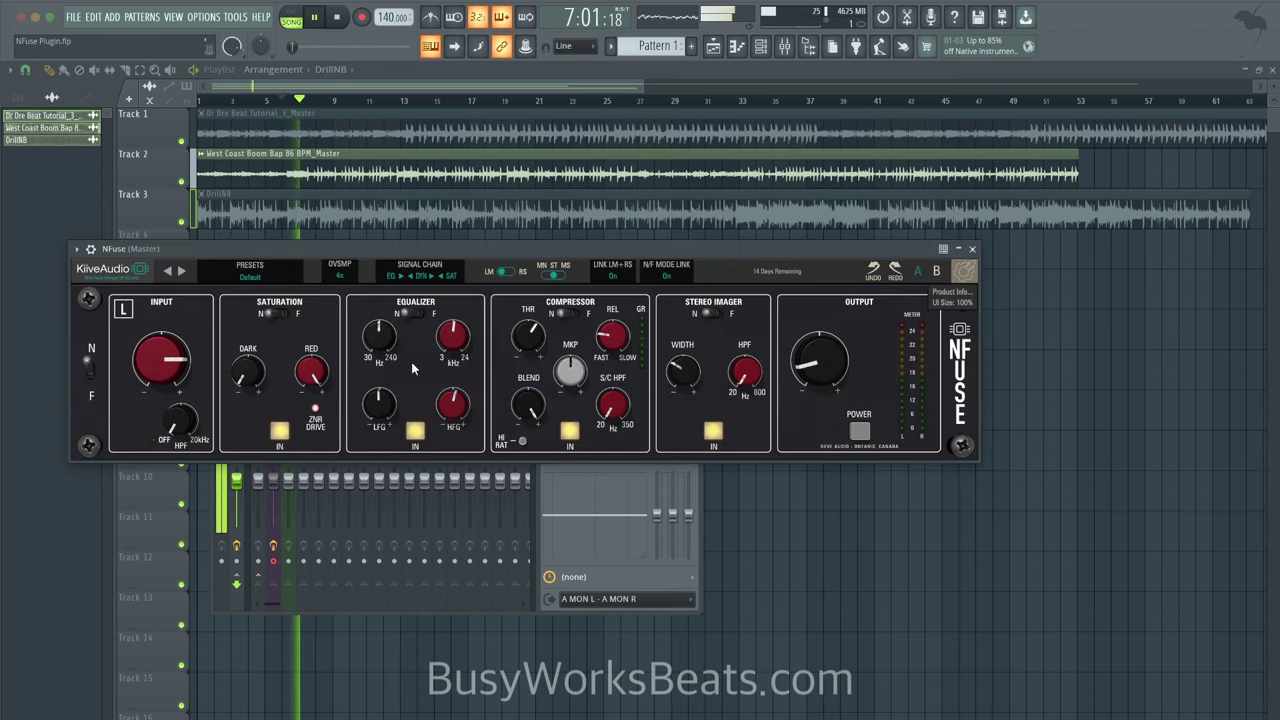
pyautogui.click(859, 430)
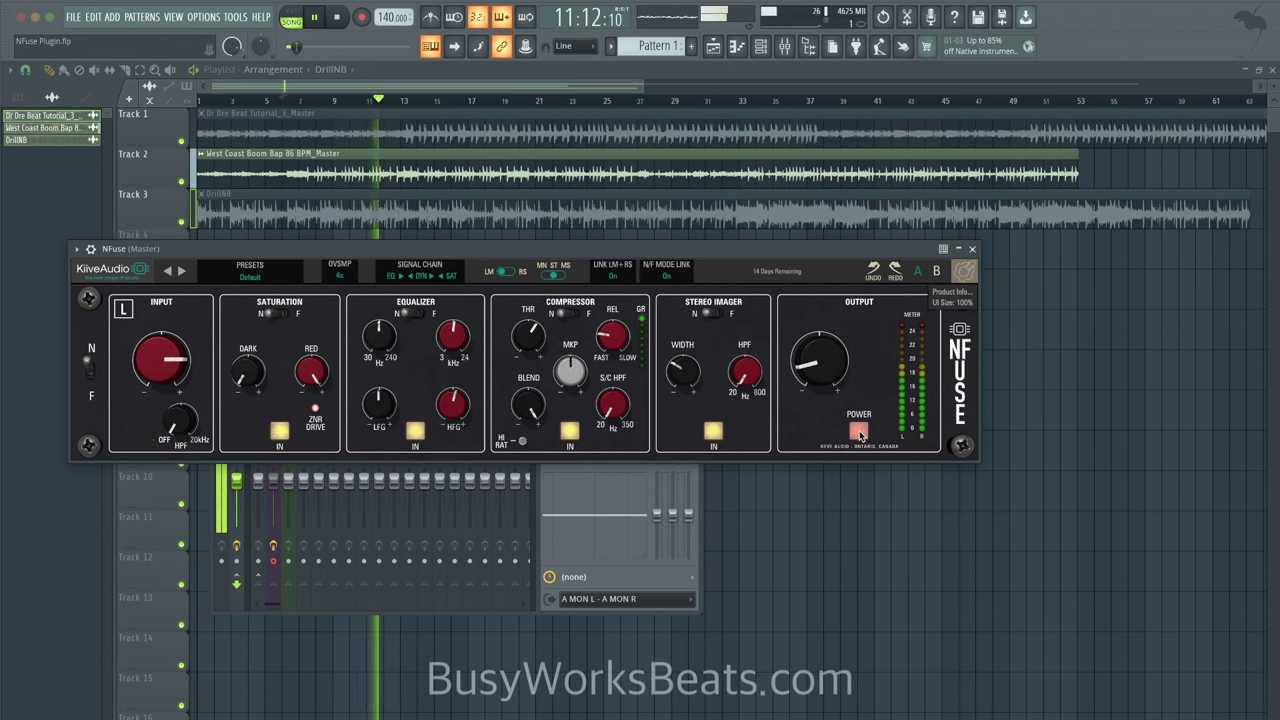
pyautogui.moveTo(528, 330)
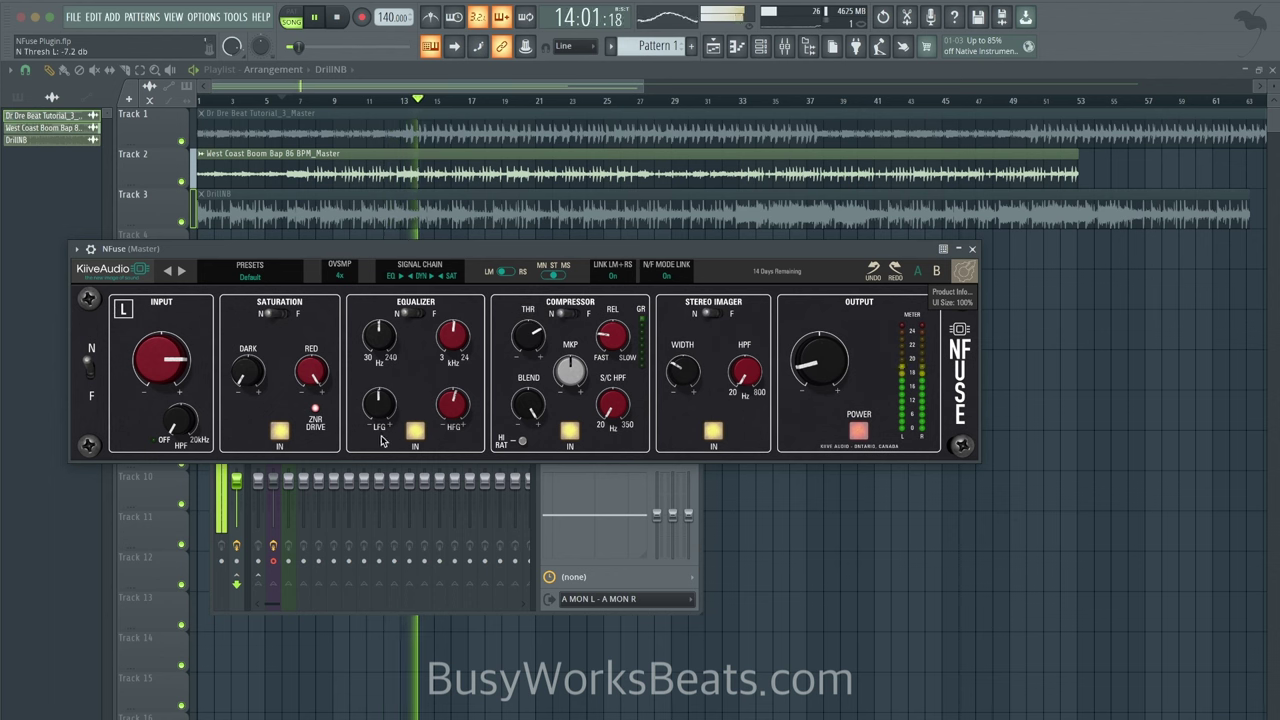
# In the saturation section, turn ZNR Drive off, lower the red saturation and set the dark saturation to about 6.2
pyautogui.moveTo(443, 416)
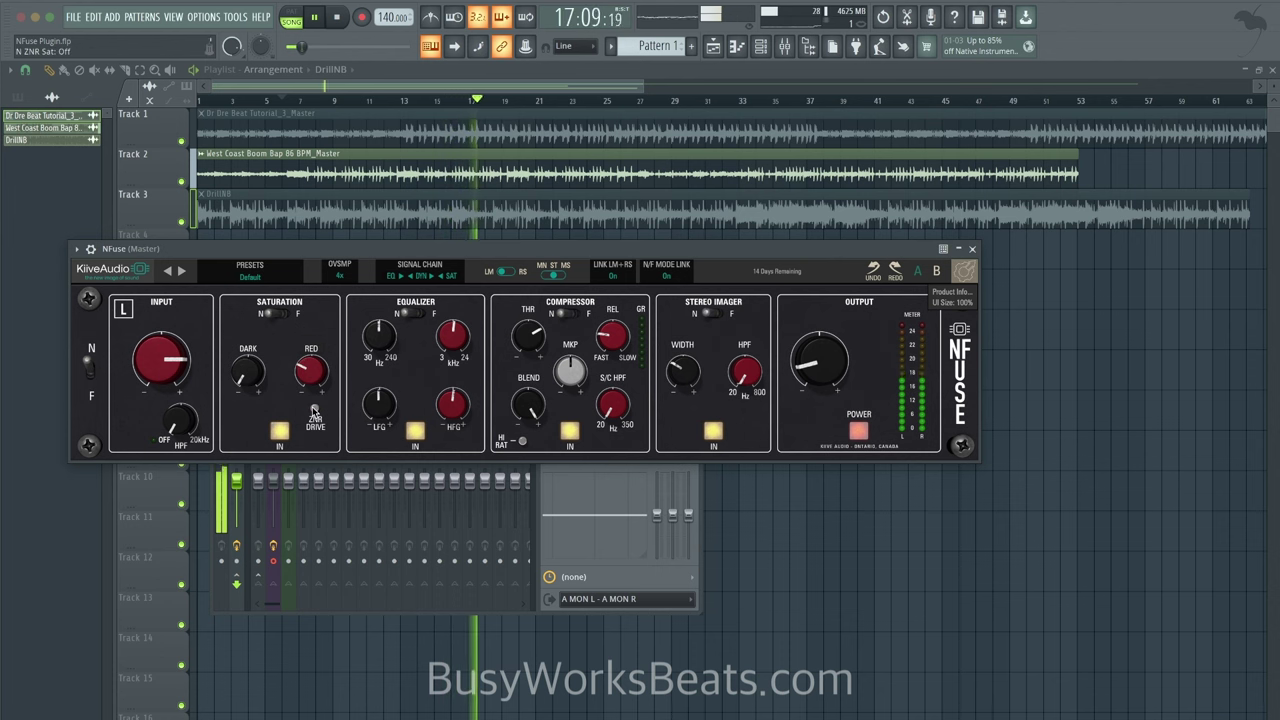
pyautogui.moveTo(242, 355)
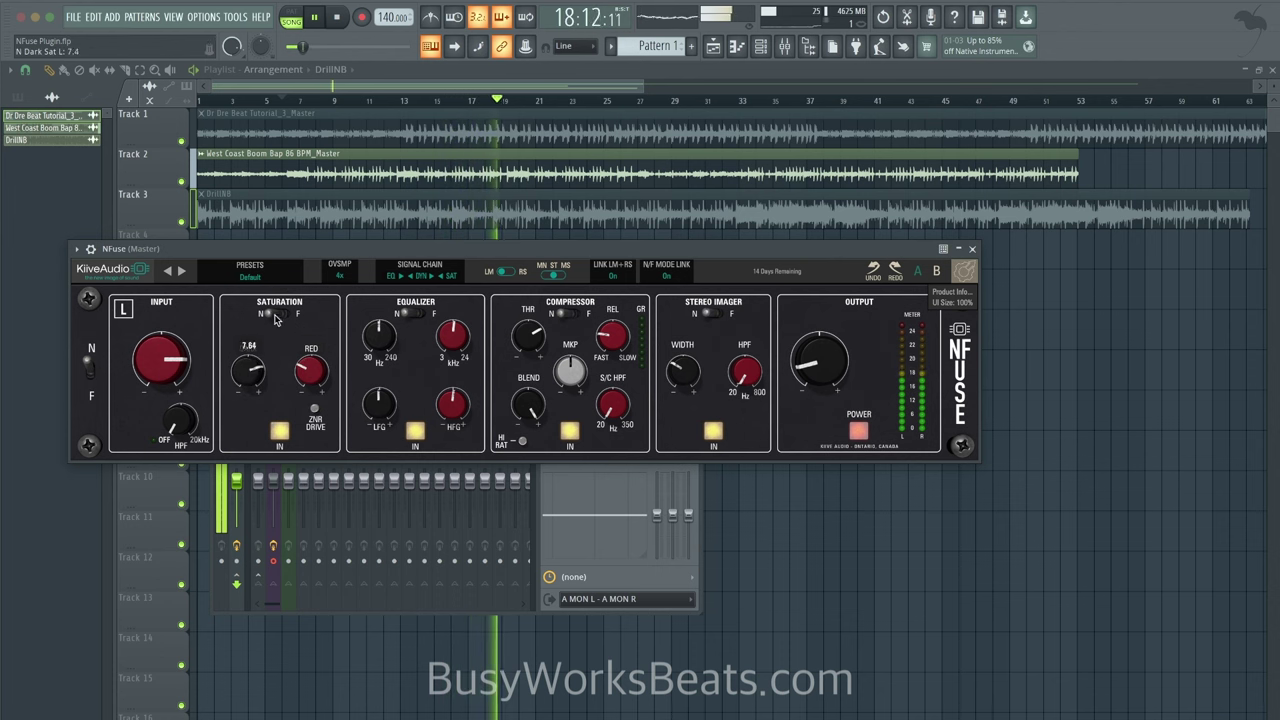
pyautogui.moveTo(242, 355); pyautogui.dragTo(272, 326)
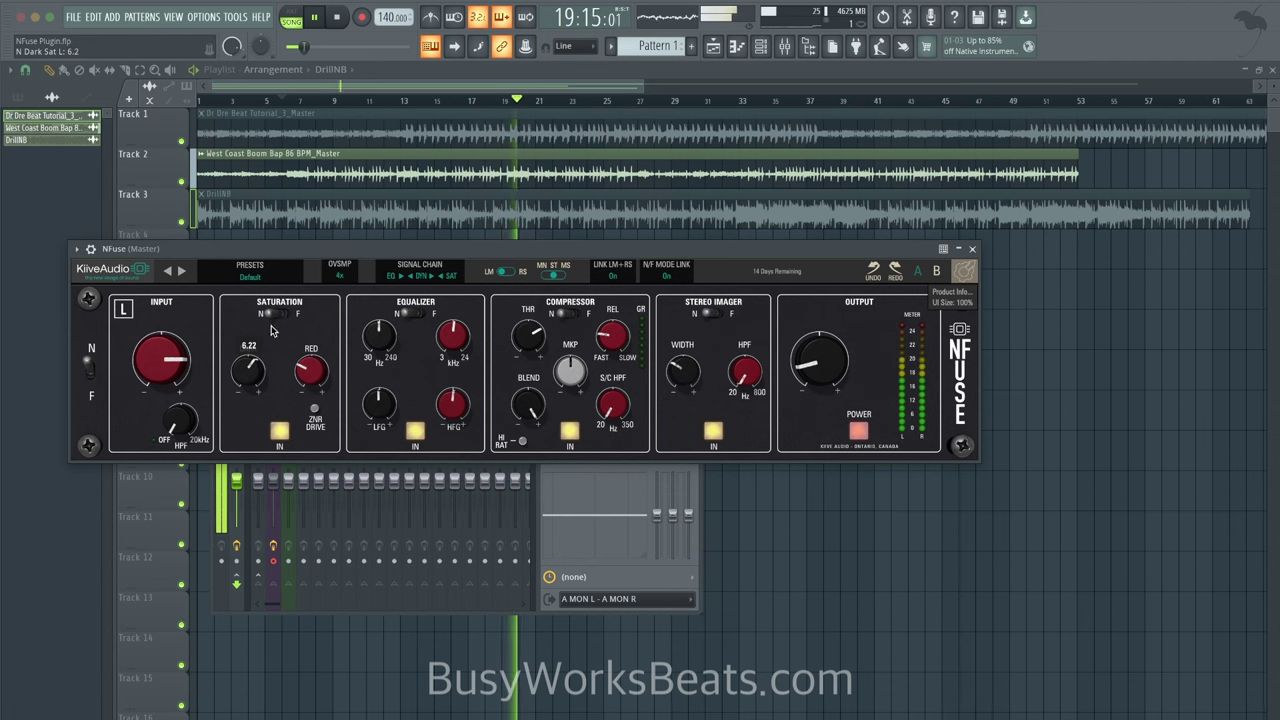
# Restart the beat from bar 6 and compare it with NFuse's saturation section off and on
pyautogui.click(972, 249)
pyautogui.press('space')
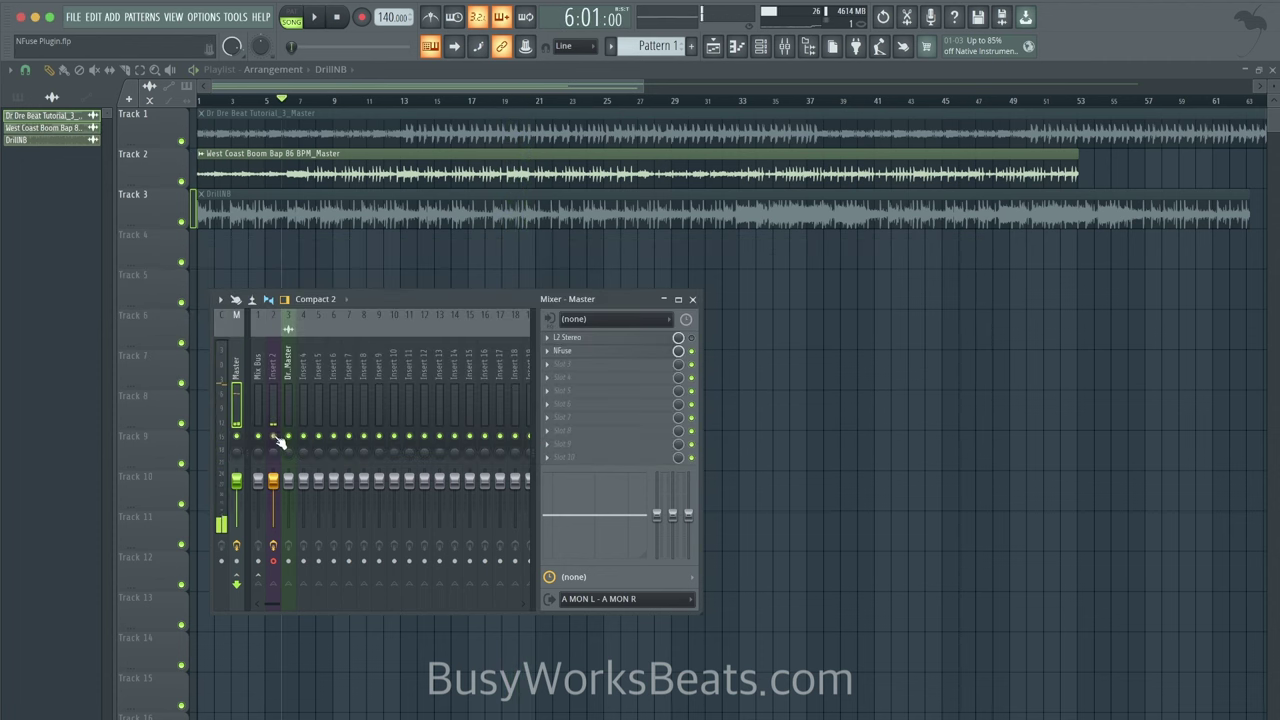
pyautogui.click(593, 352)
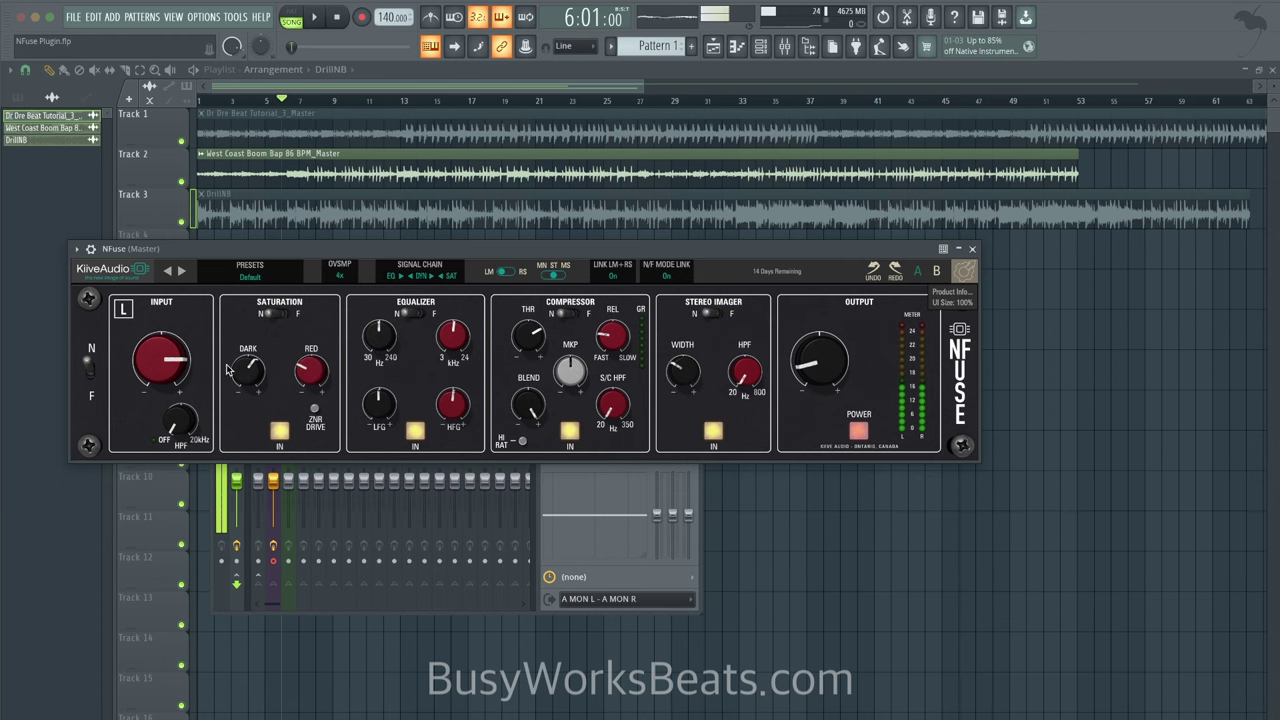
pyautogui.click(972, 249)
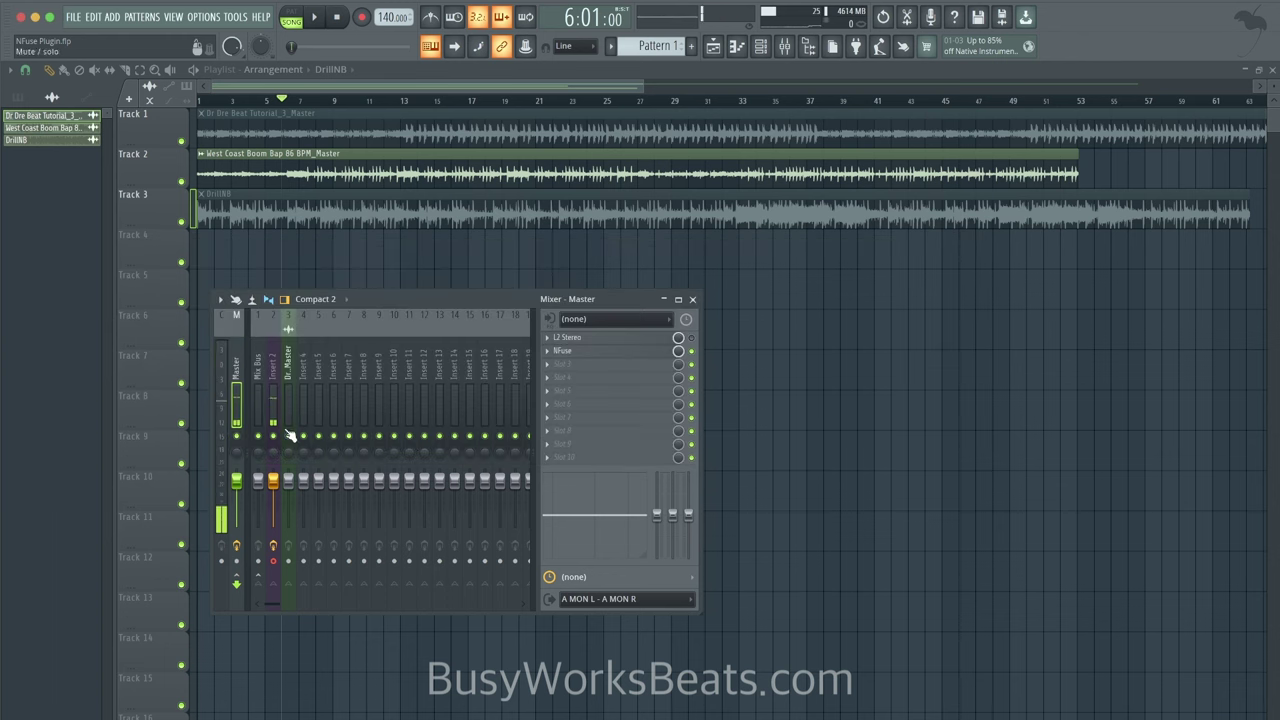
pyautogui.press('space')
pyautogui.click(578, 352)
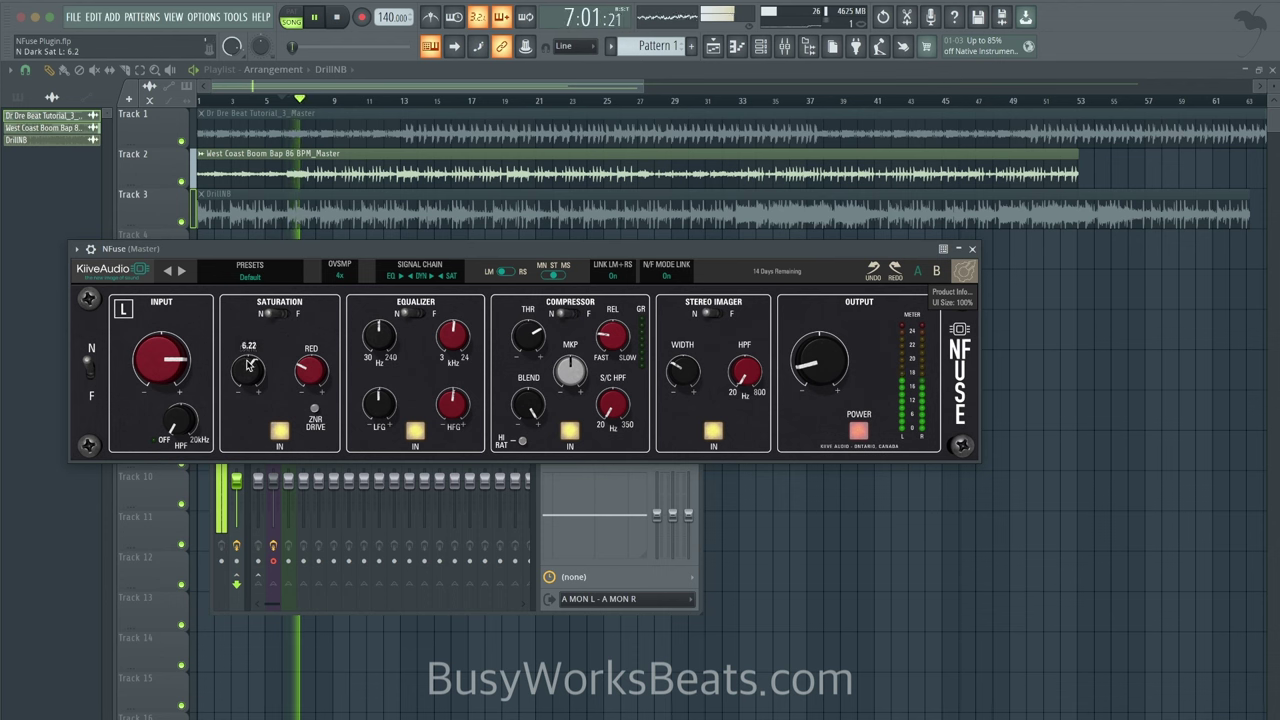
pyautogui.click(278, 432)
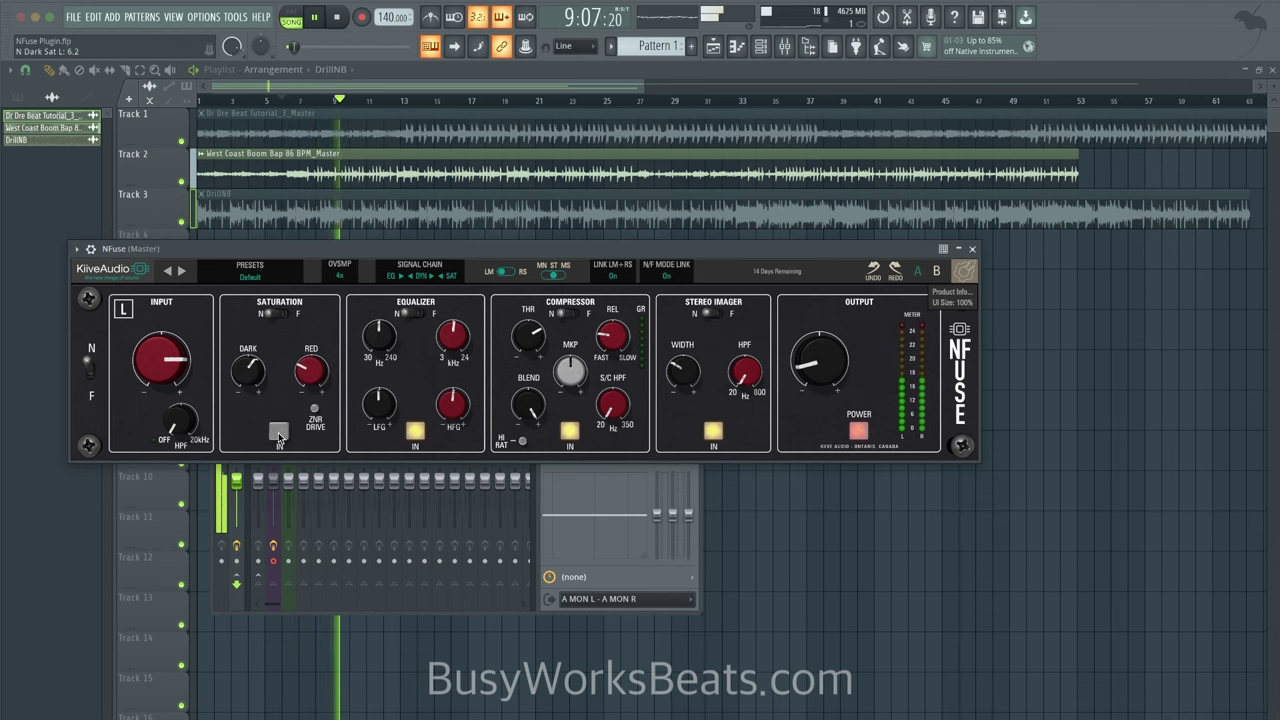
pyautogui.click(278, 432)
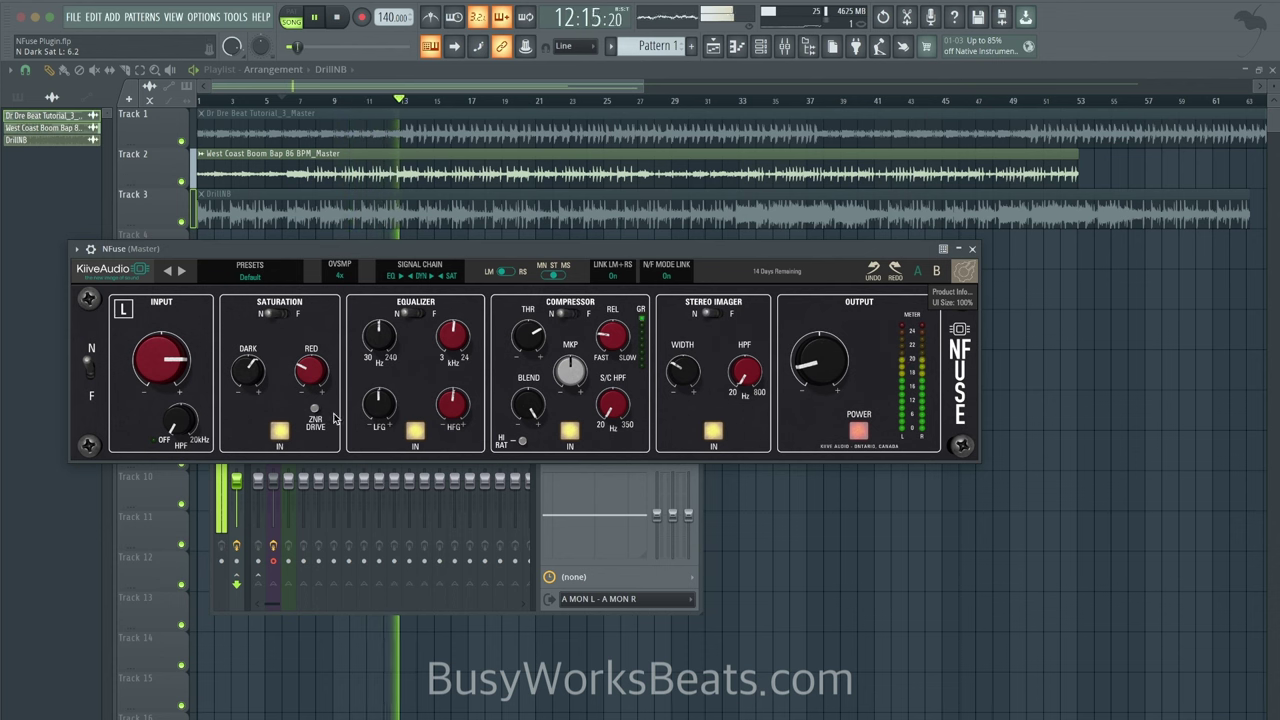
# Set the equalizer's low frequency to about 75 Hz and its low gain to about 1.6 dB, then stop playback
pyautogui.moveTo(380, 339); pyautogui.dragTo(380, 363)
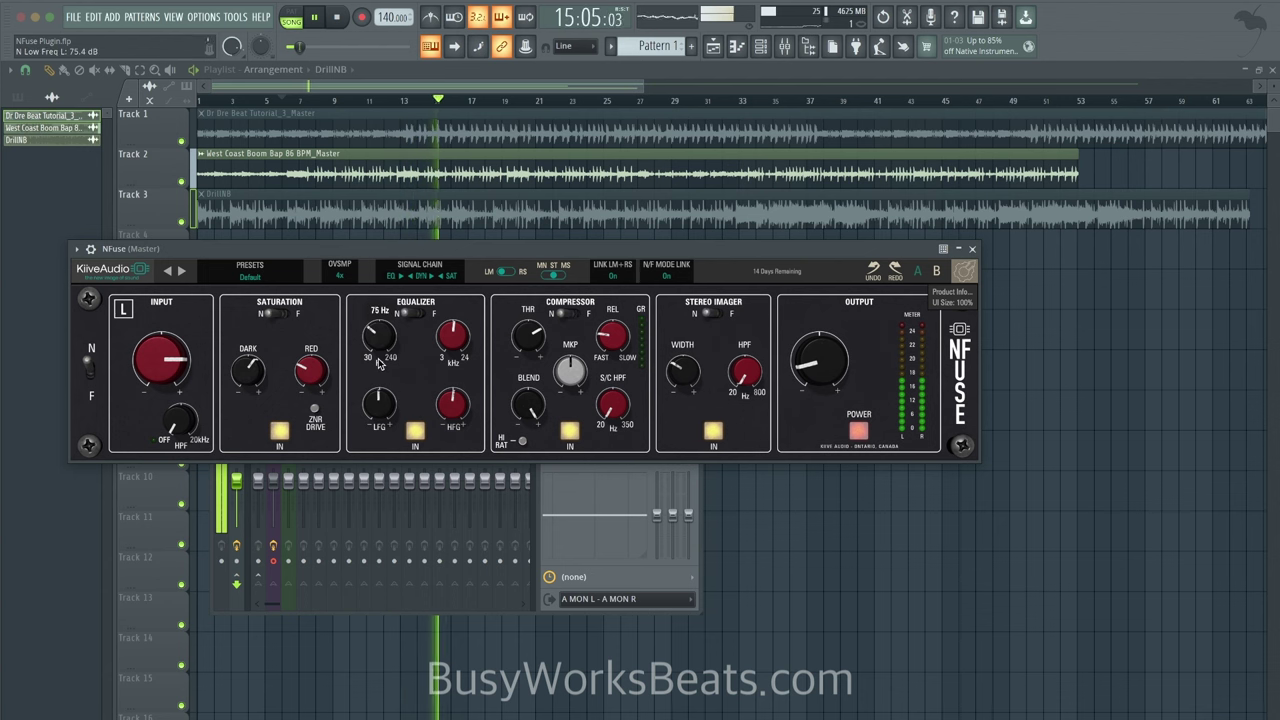
pyautogui.moveTo(381, 409); pyautogui.dragTo(382, 395)
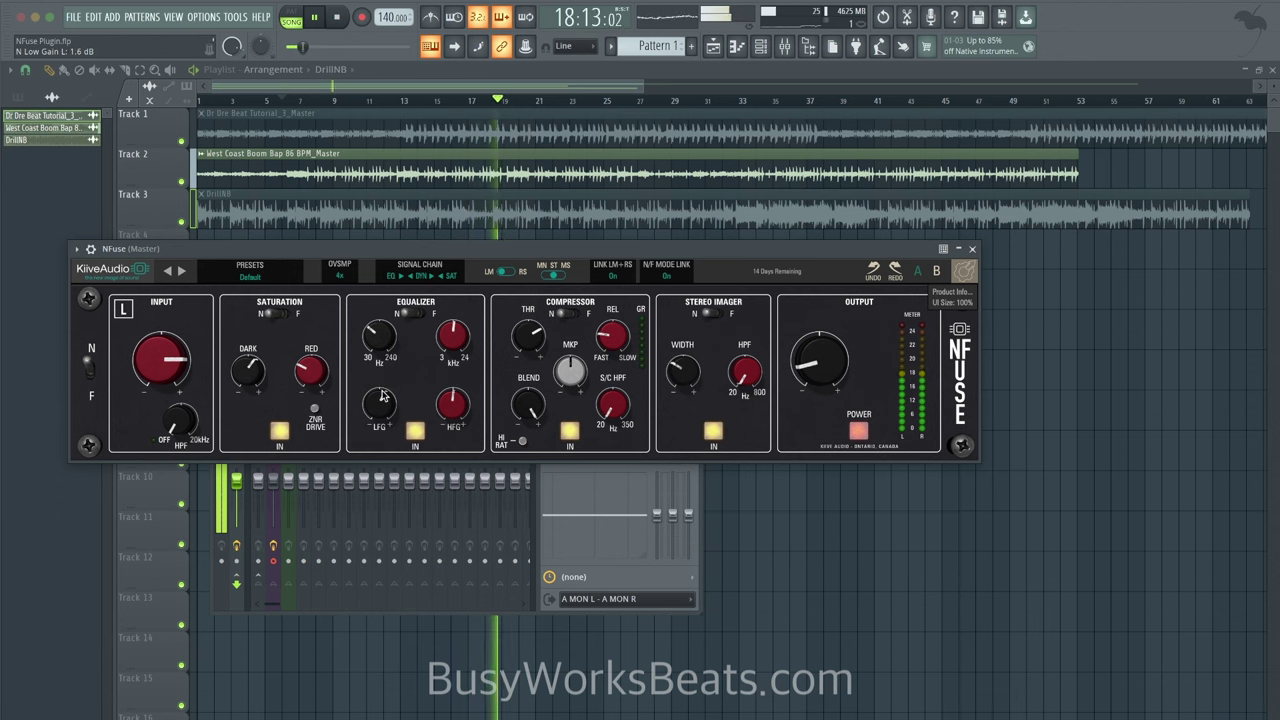
pyautogui.click(971, 248)
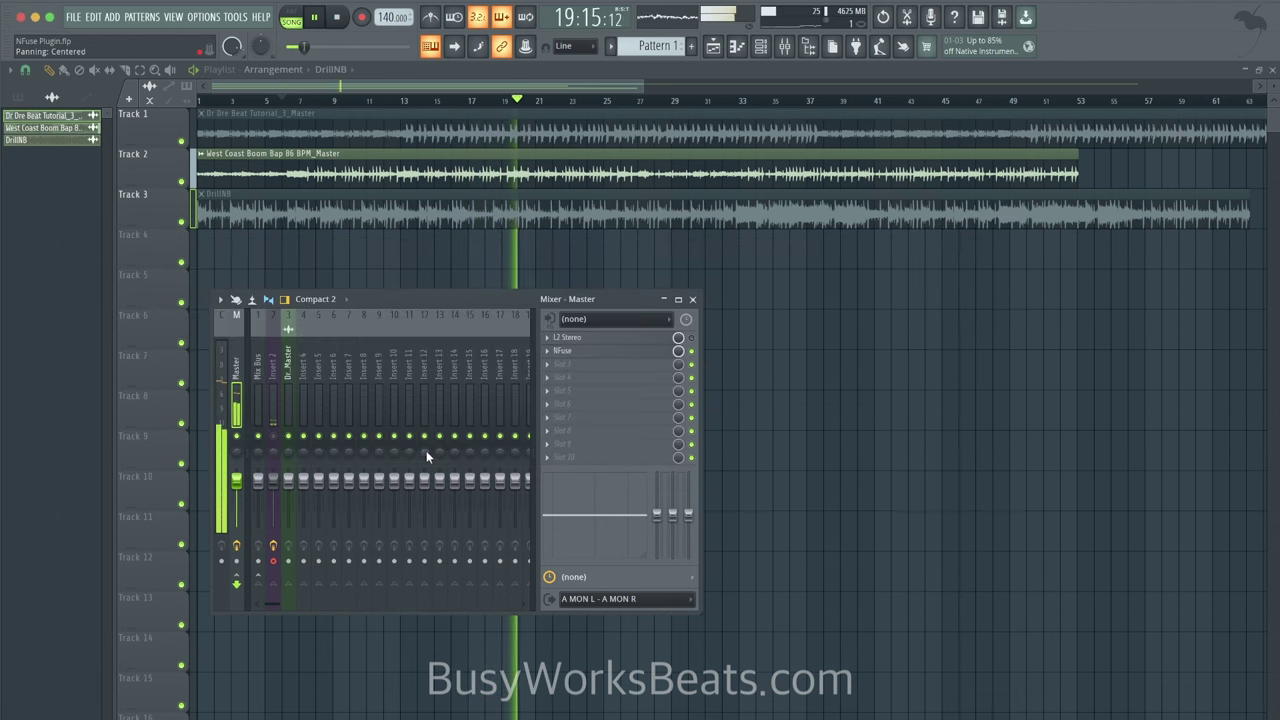
pyautogui.press('space')
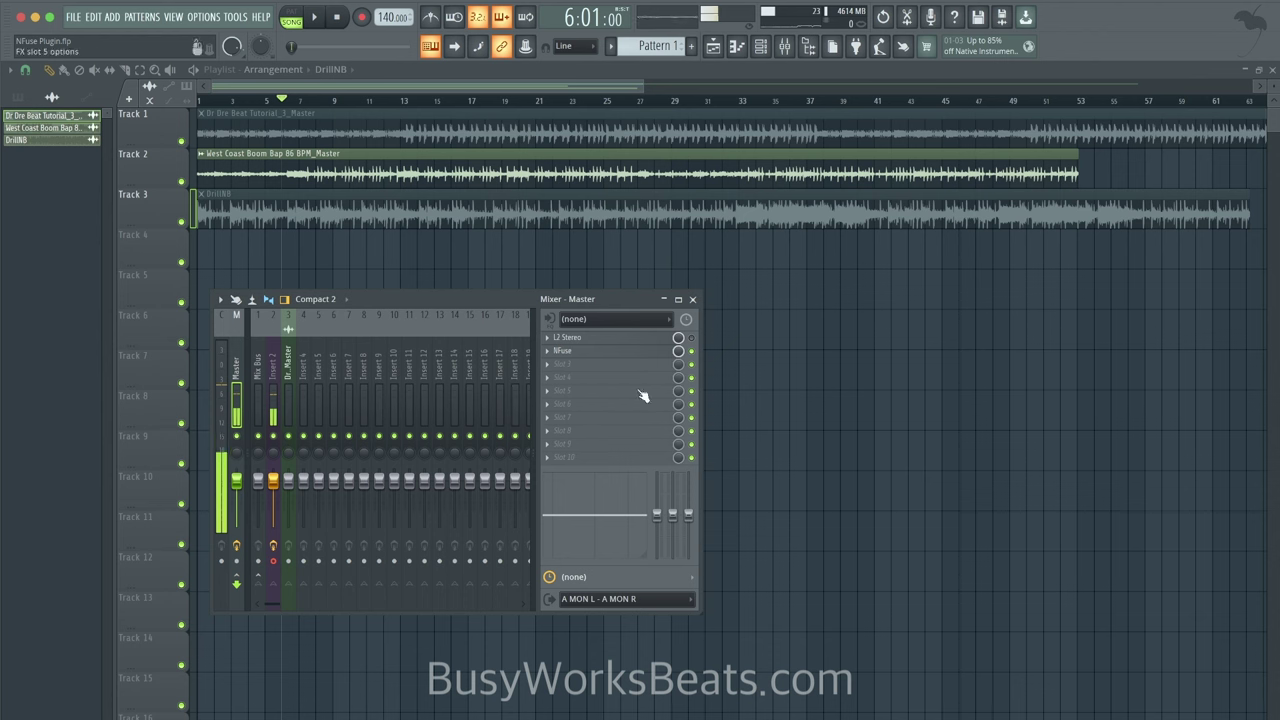
# Replay the beat from bar 6 and compare the equalized sound with NFuse bypassed and engaged
pyautogui.click(600, 351)
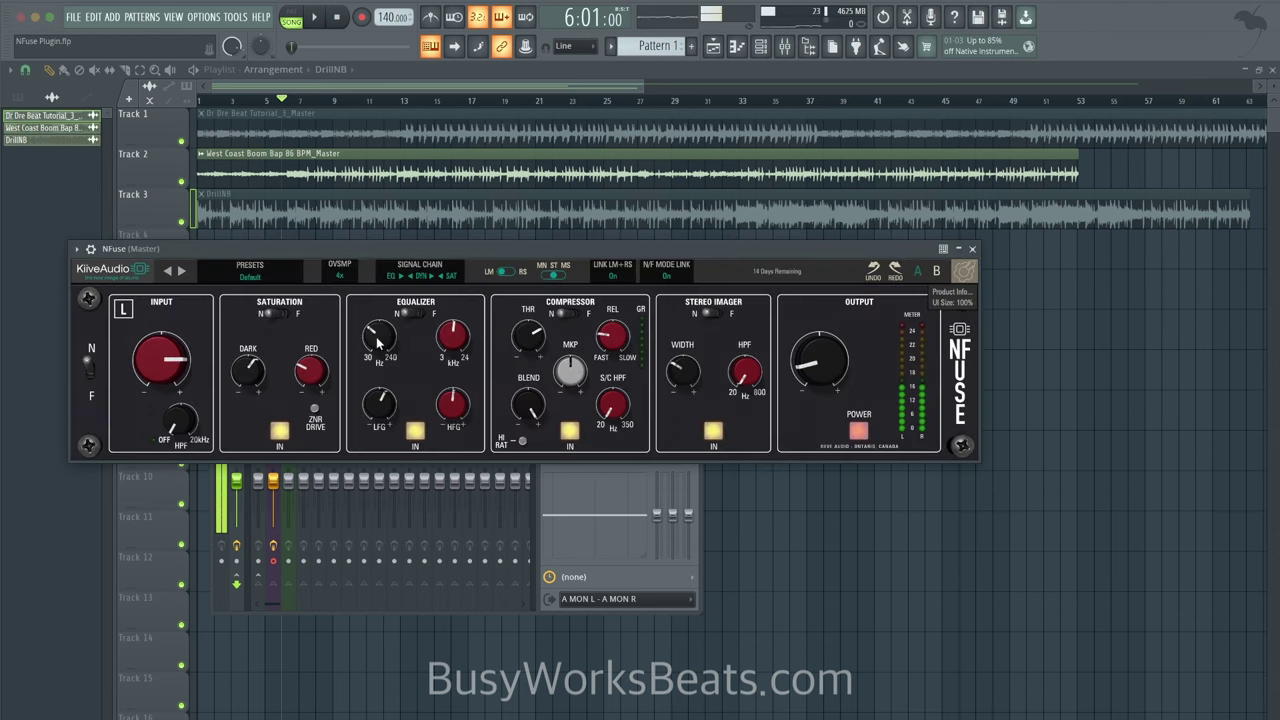
pyautogui.click(973, 250)
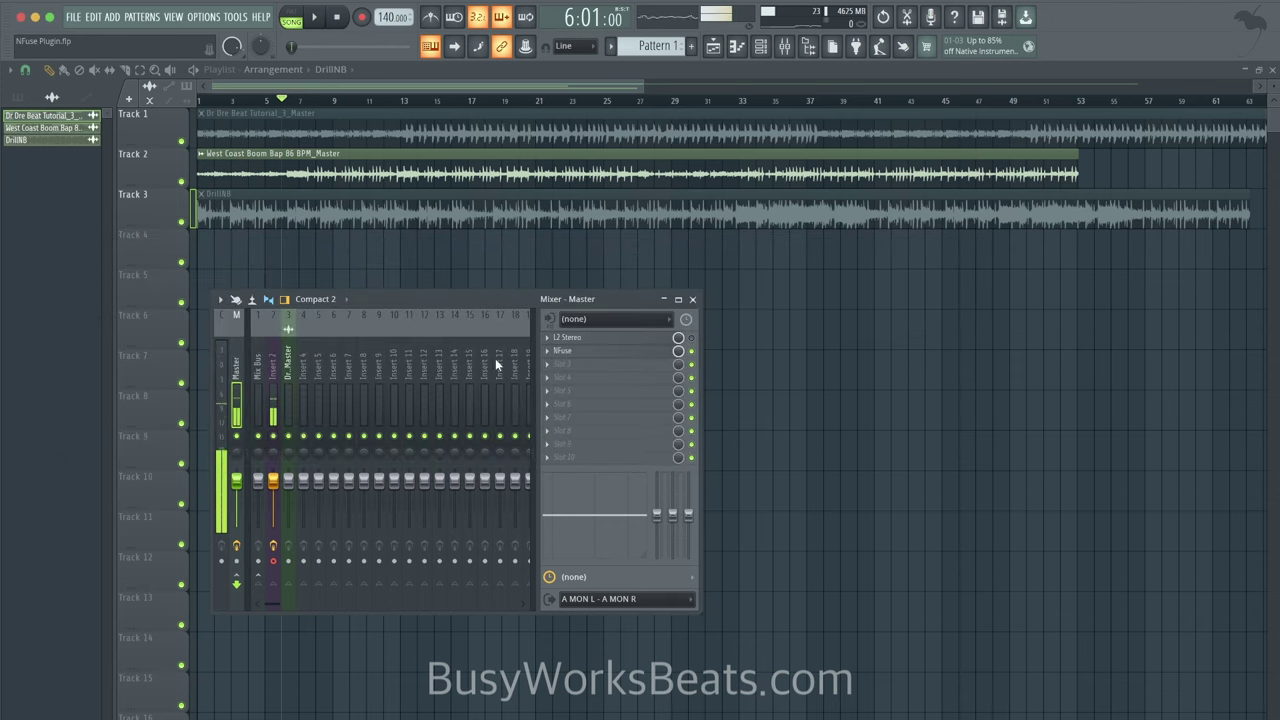
pyautogui.press('space')
pyautogui.click(640, 351)
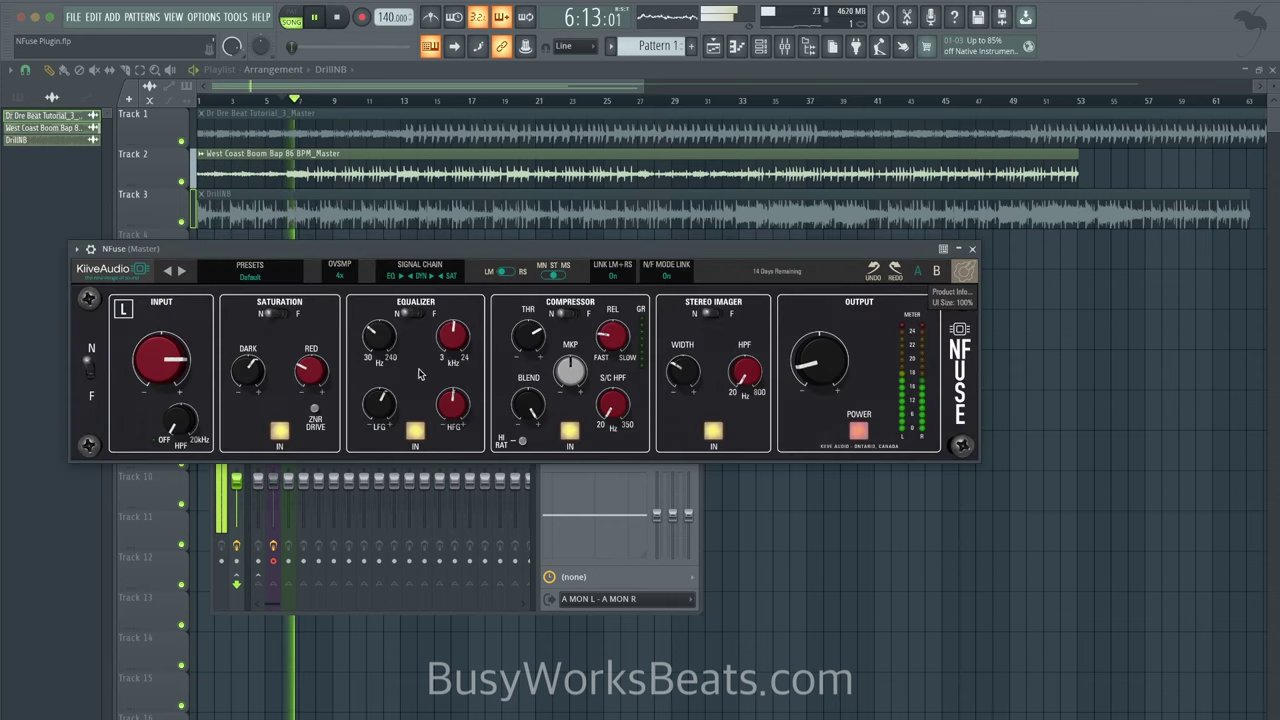
pyautogui.click(859, 431)
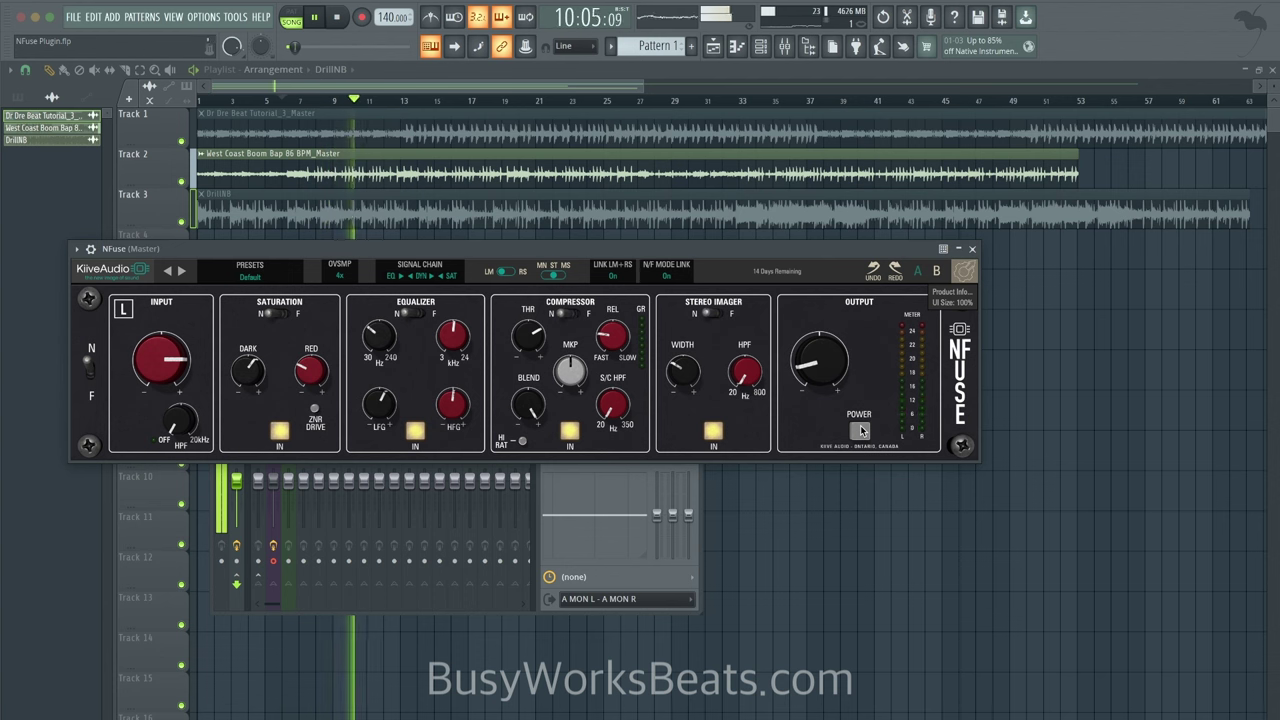
pyautogui.click(859, 431)
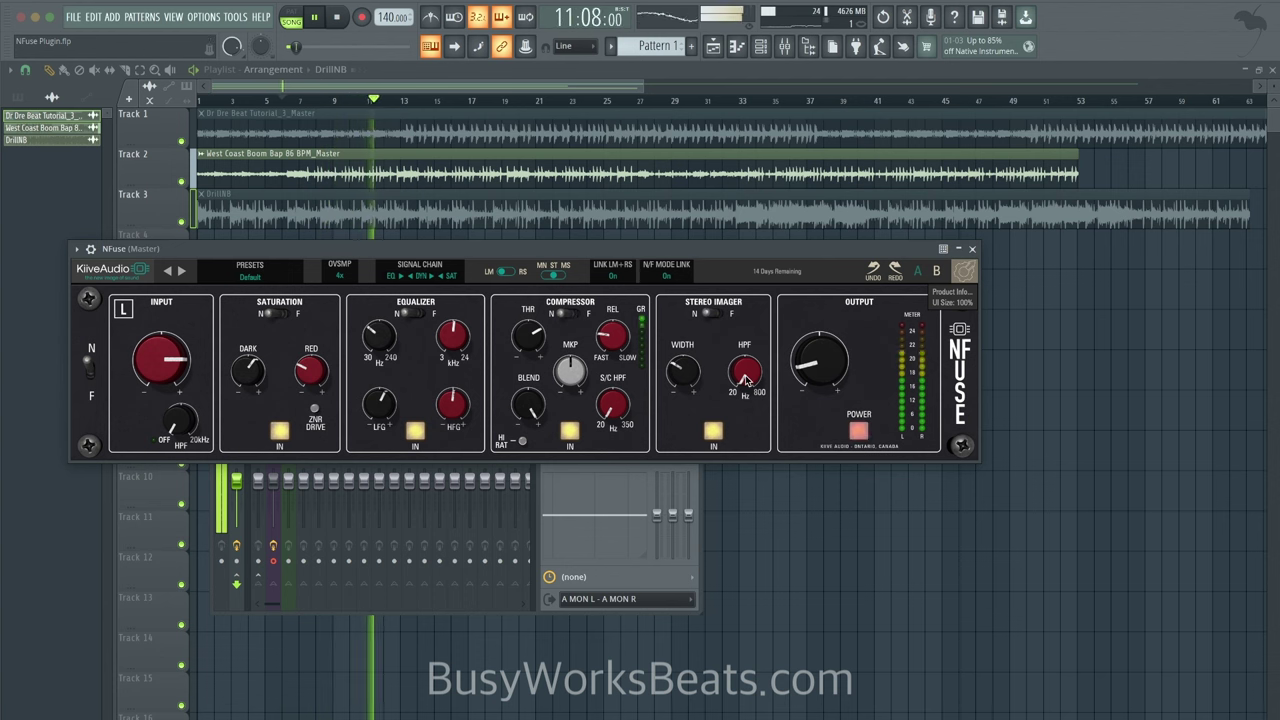
# Try the high-pass filters of the stereo imager and input during playback, and turn ZNR Drive on
pyautogui.moveTo(746, 373); pyautogui.dragTo(746, 337)
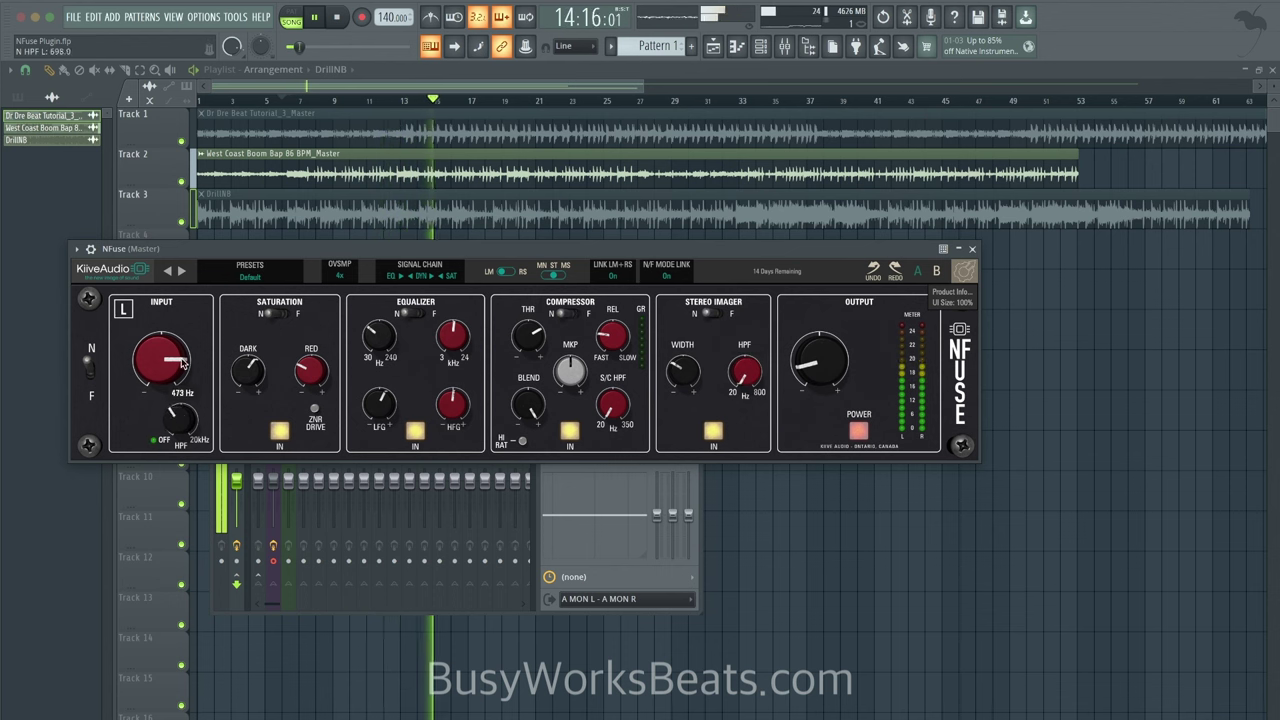
pyautogui.click(316, 408)
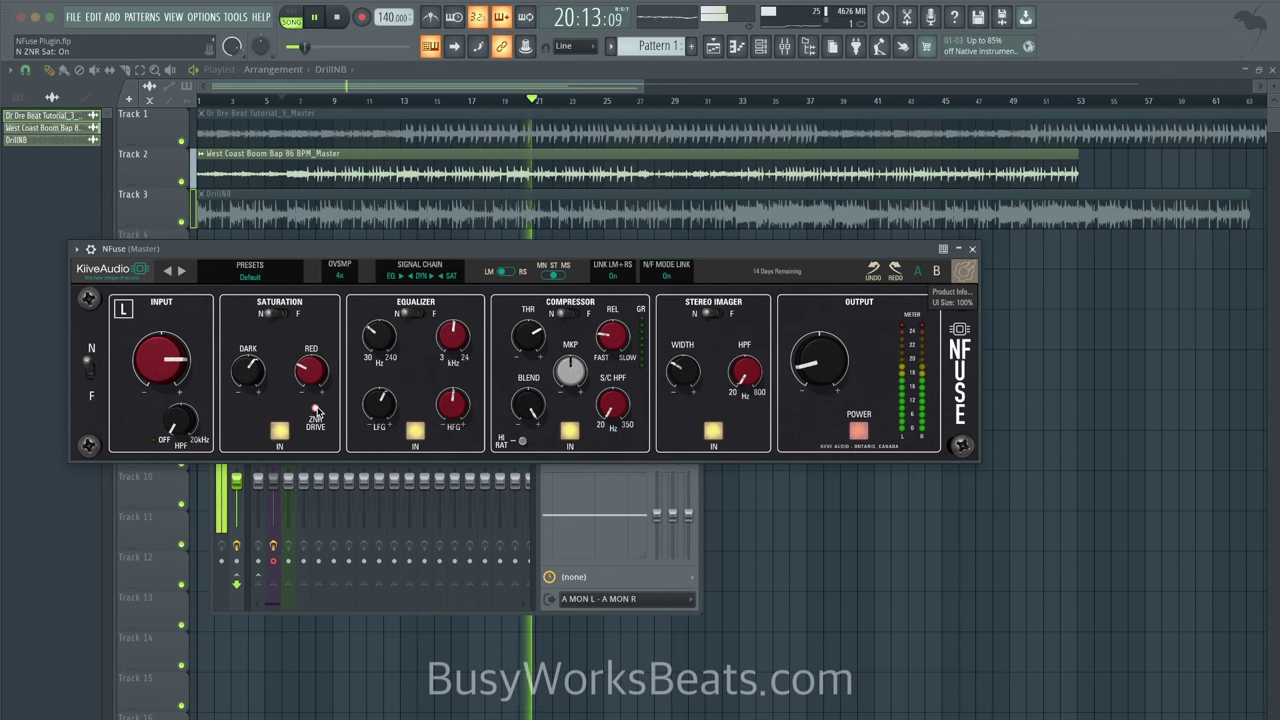
pyautogui.click(316, 410)
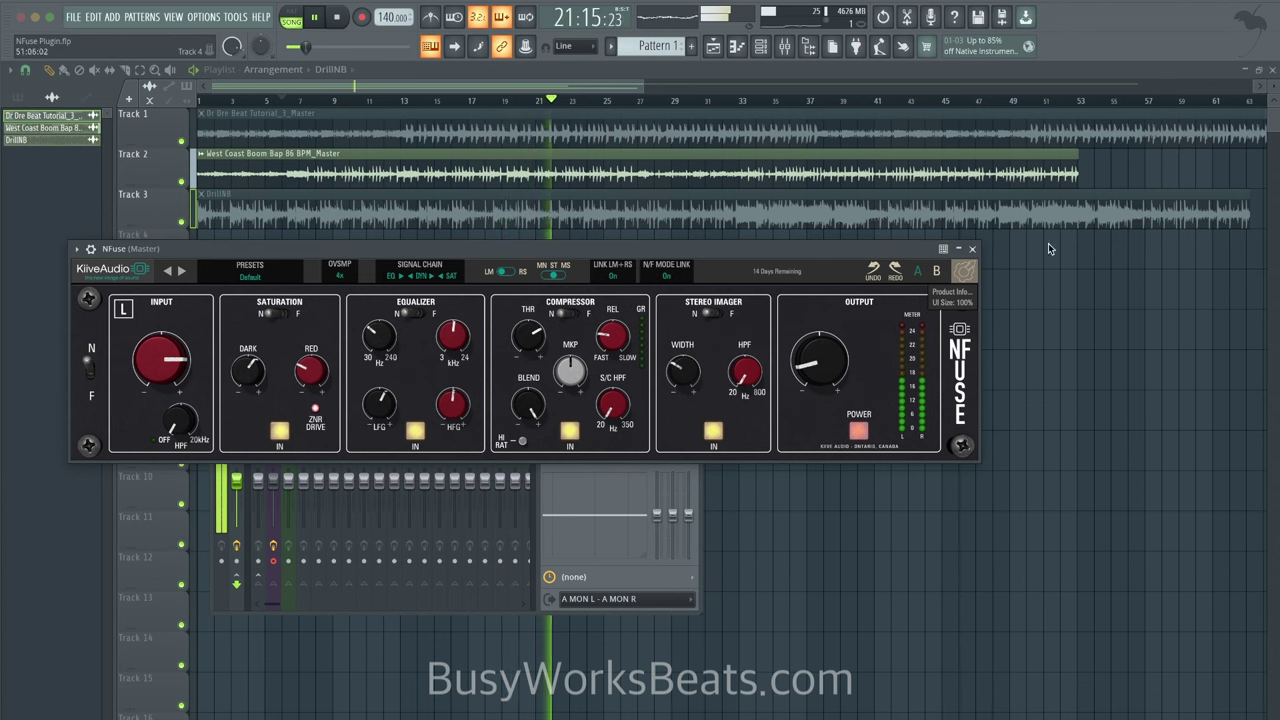
# Stop the West Coast beat and check NFuse's ZNR Drive setting before closing the plugin
pyautogui.click(972, 248)
pyautogui.press('space')
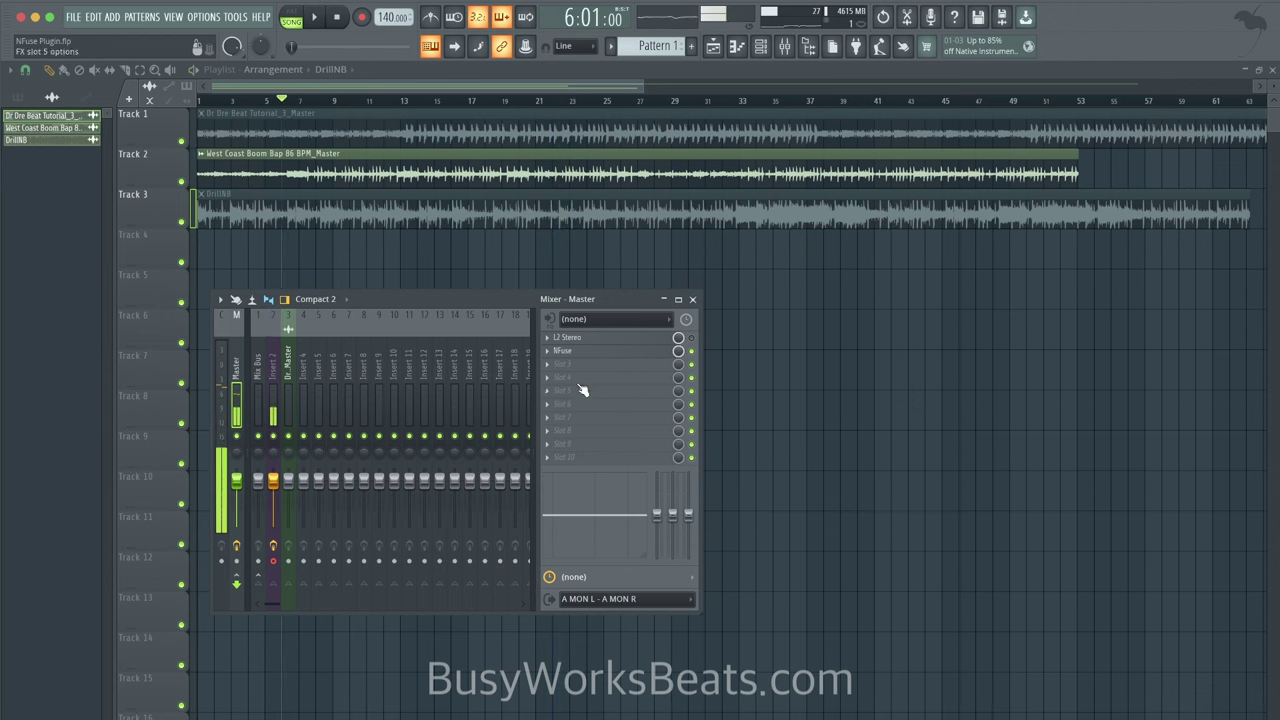
pyautogui.click(592, 354)
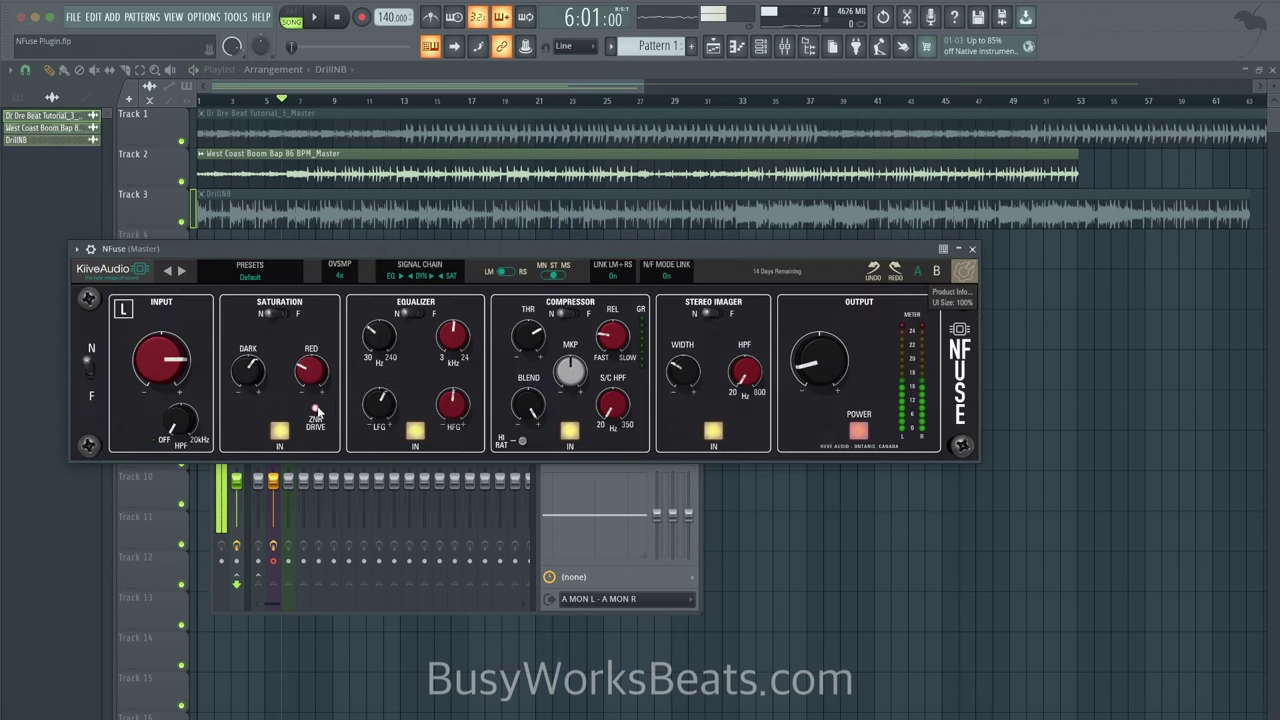
pyautogui.click(973, 249)
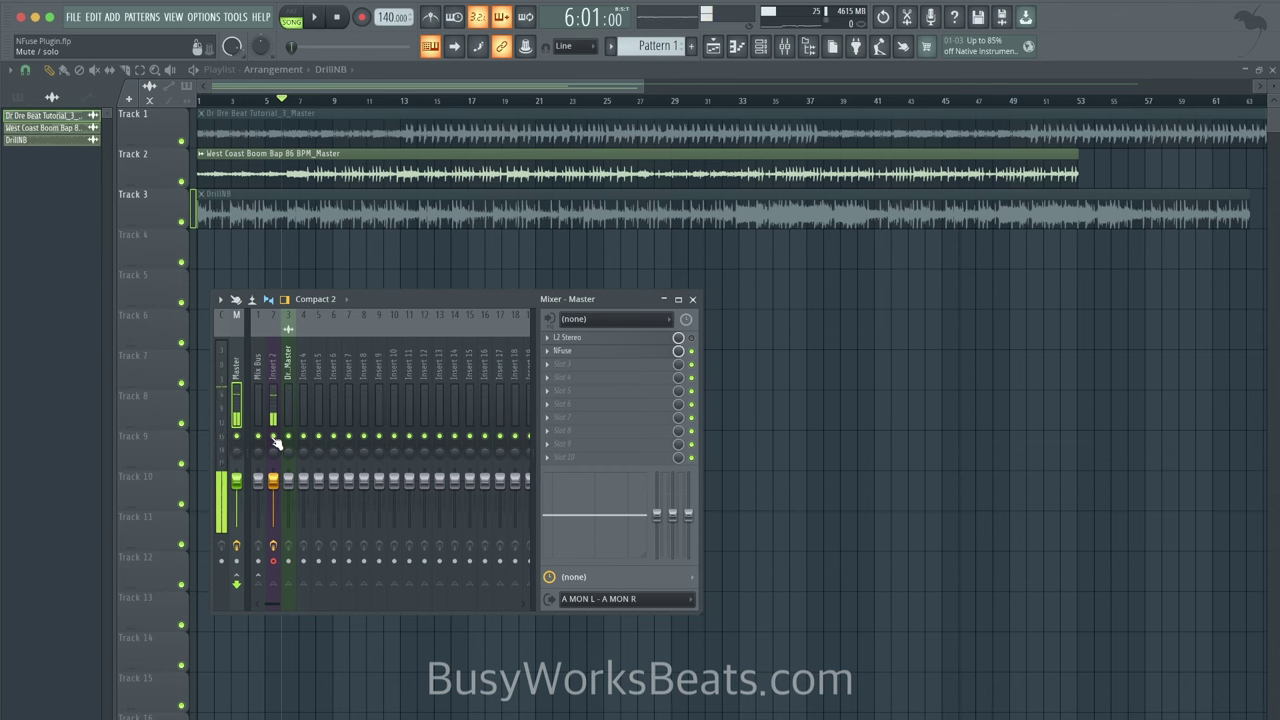
# Replay the beat from bar 6 with NFuse's ZNR Drive on and set the stereo imager's width to 10.0
pyautogui.press('space')
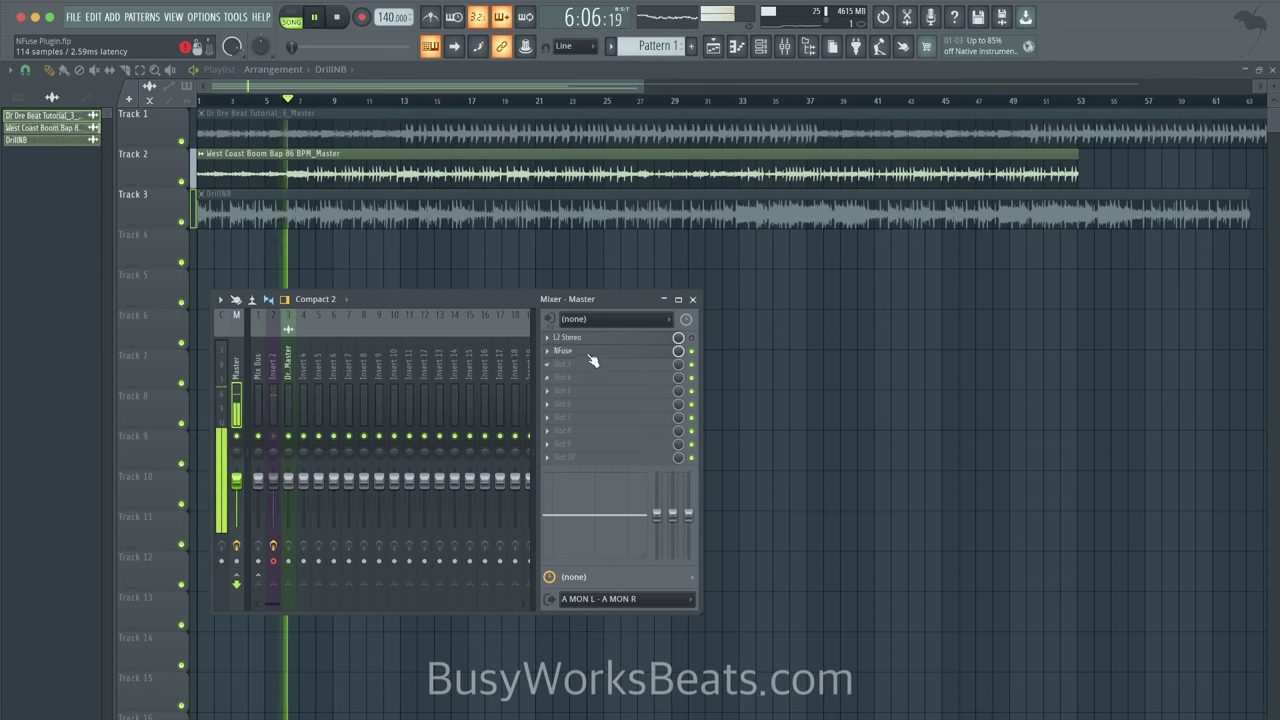
pyautogui.click(591, 351)
pyautogui.click(316, 410)
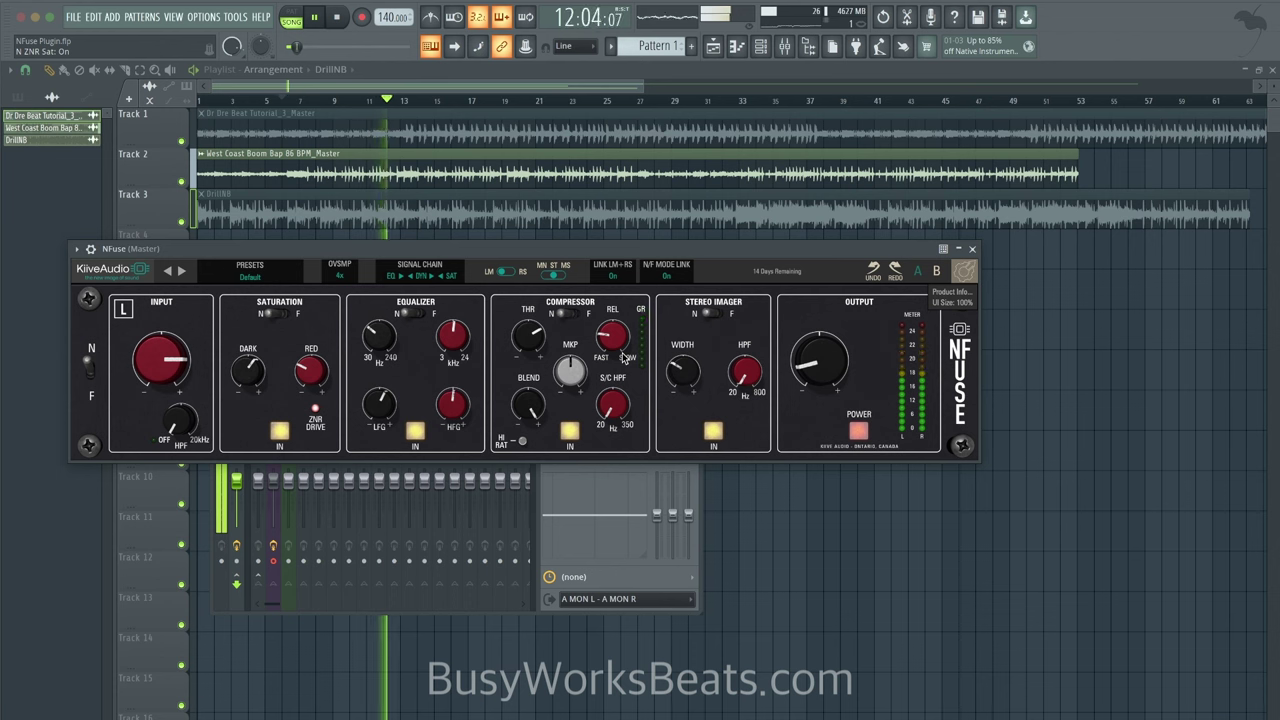
pyautogui.moveTo(687, 372); pyautogui.dragTo(701, 316)
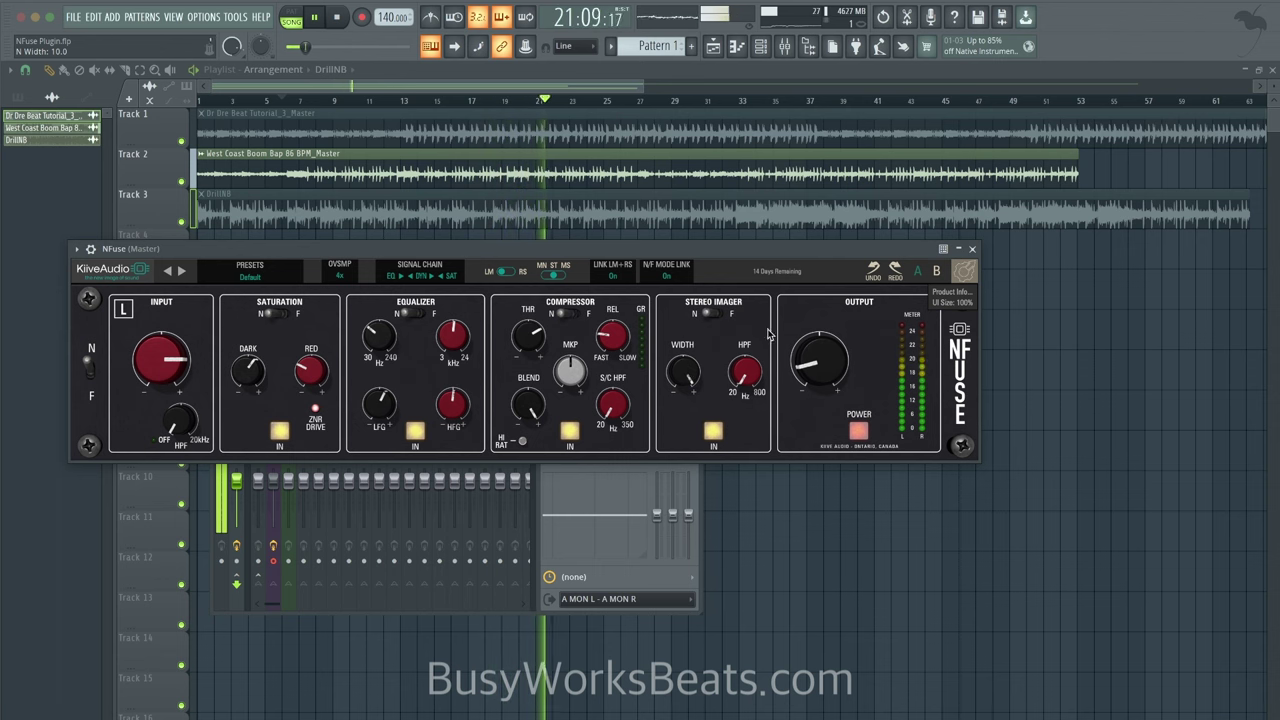
# Compare the playing beat with NFuse bypassed and engaged, and with its stereo imager off and on
pyautogui.moveTo(778, 256); pyautogui.dragTo(947, 225)
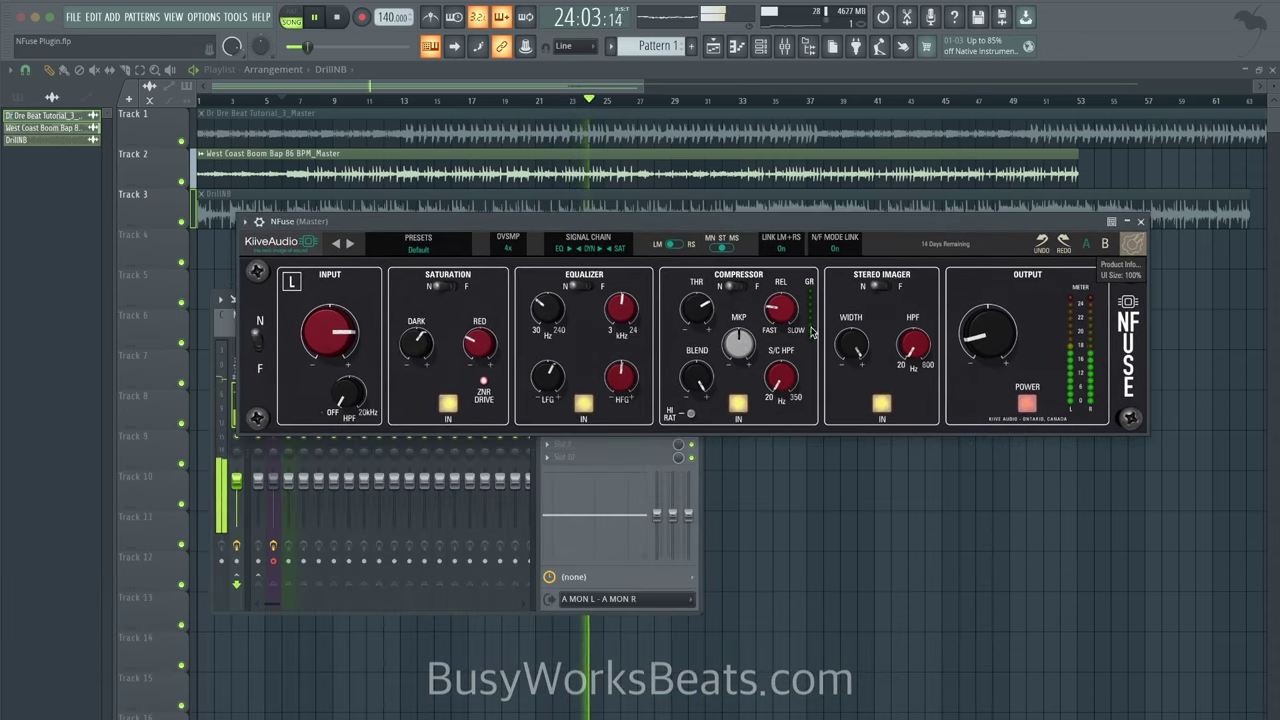
pyautogui.click(1025, 403)
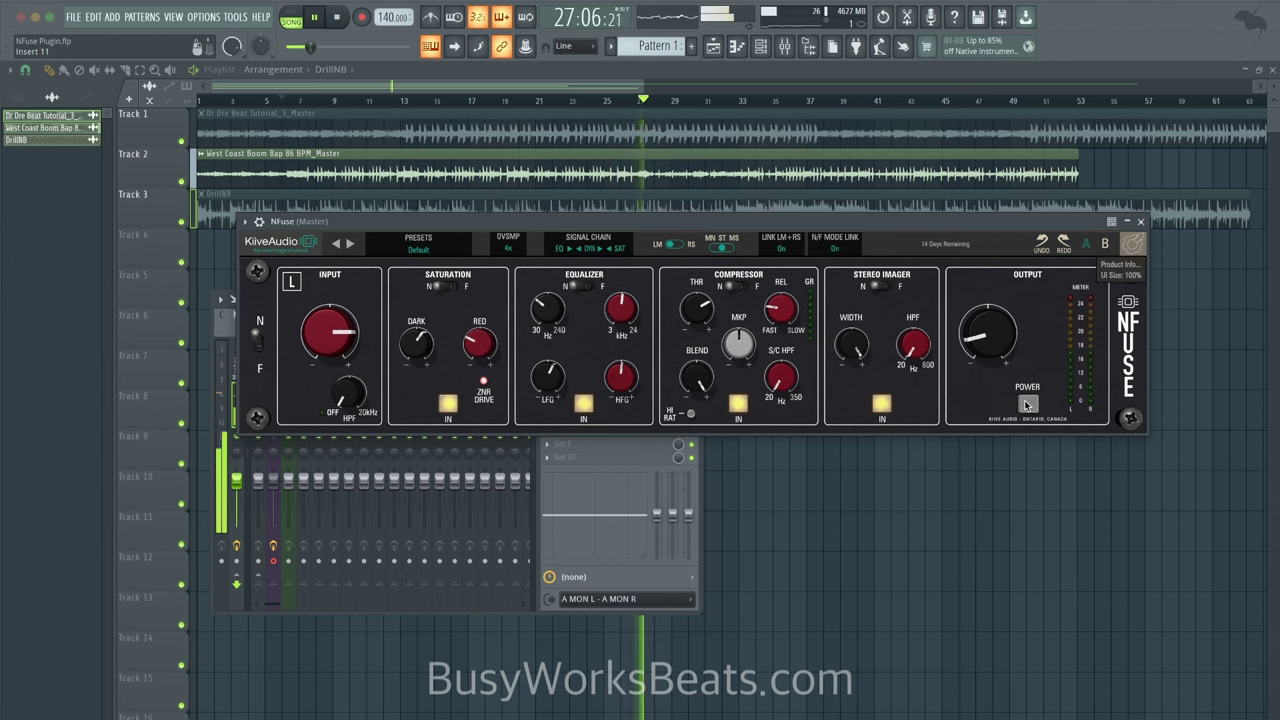
pyautogui.click(1026, 404)
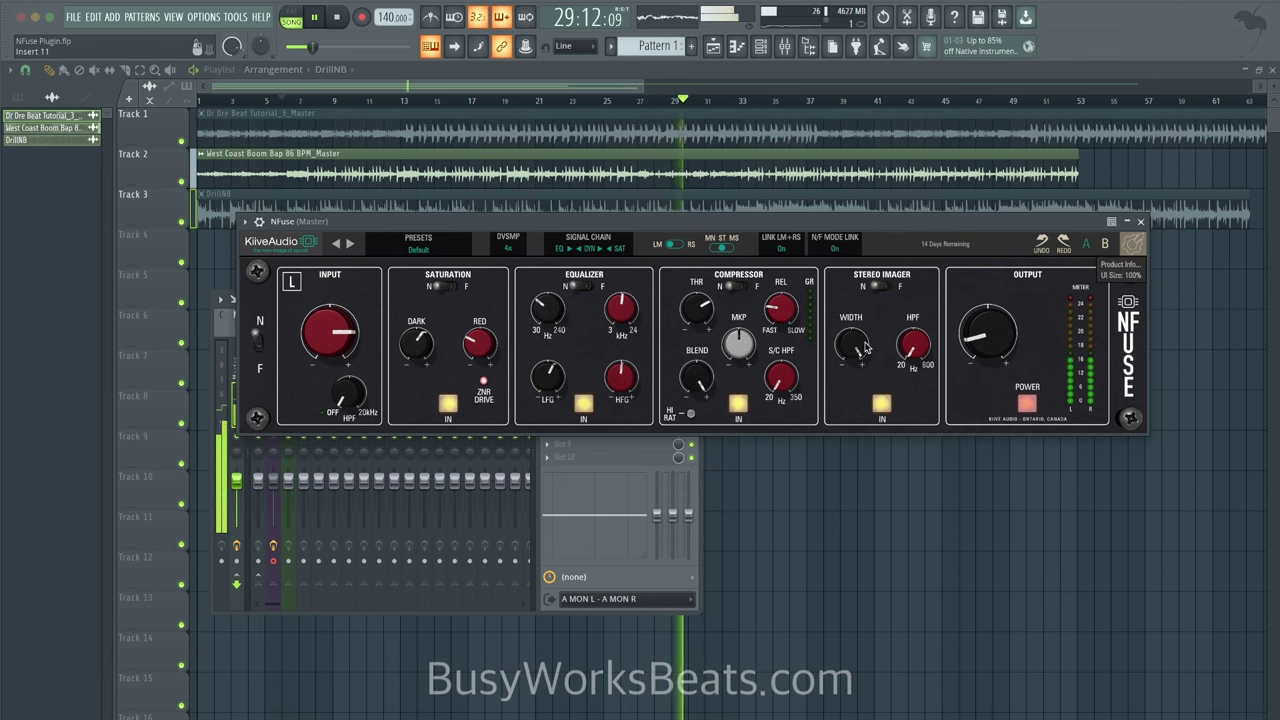
pyautogui.click(882, 404)
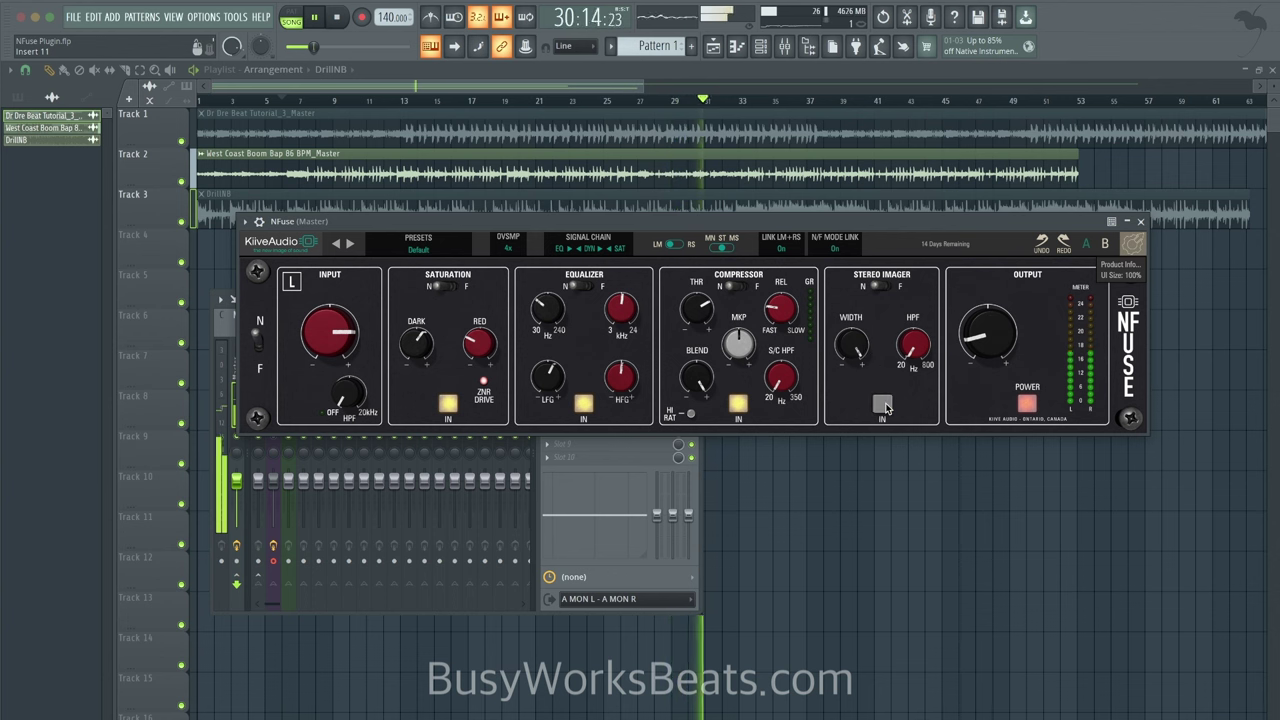
pyautogui.click(884, 405)
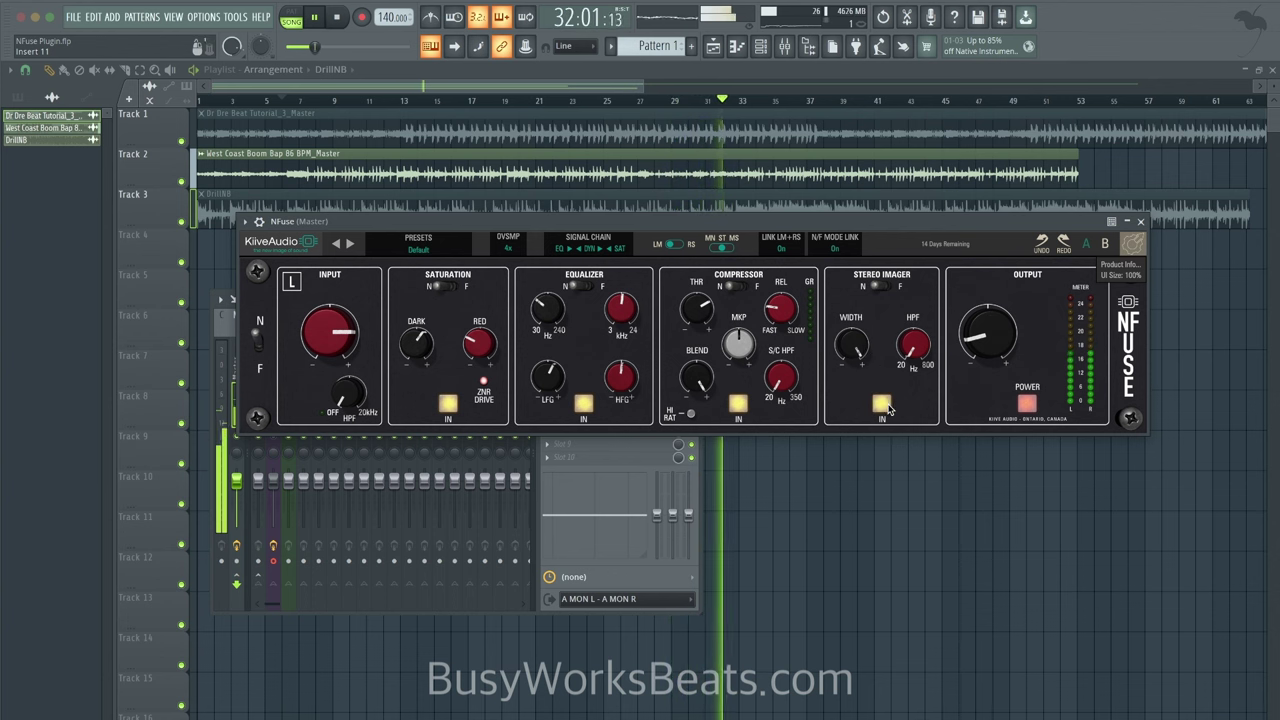
pyautogui.click(1028, 405)
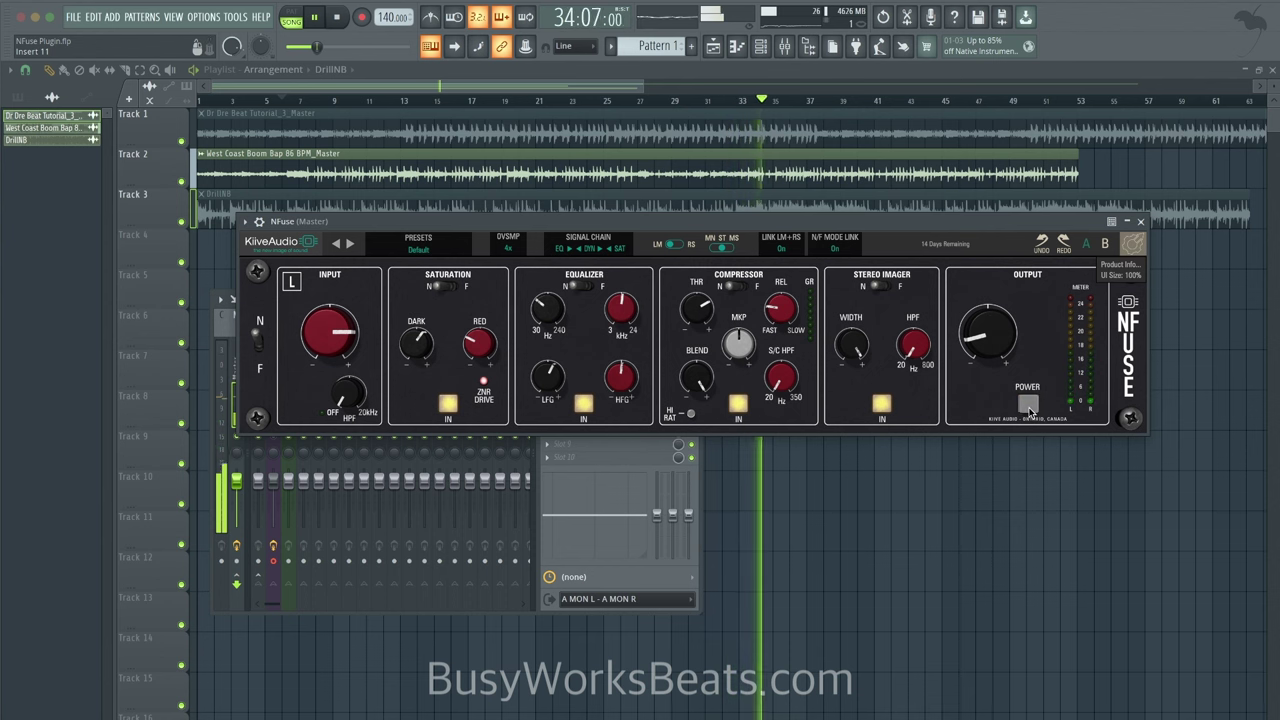
pyautogui.click(1028, 405)
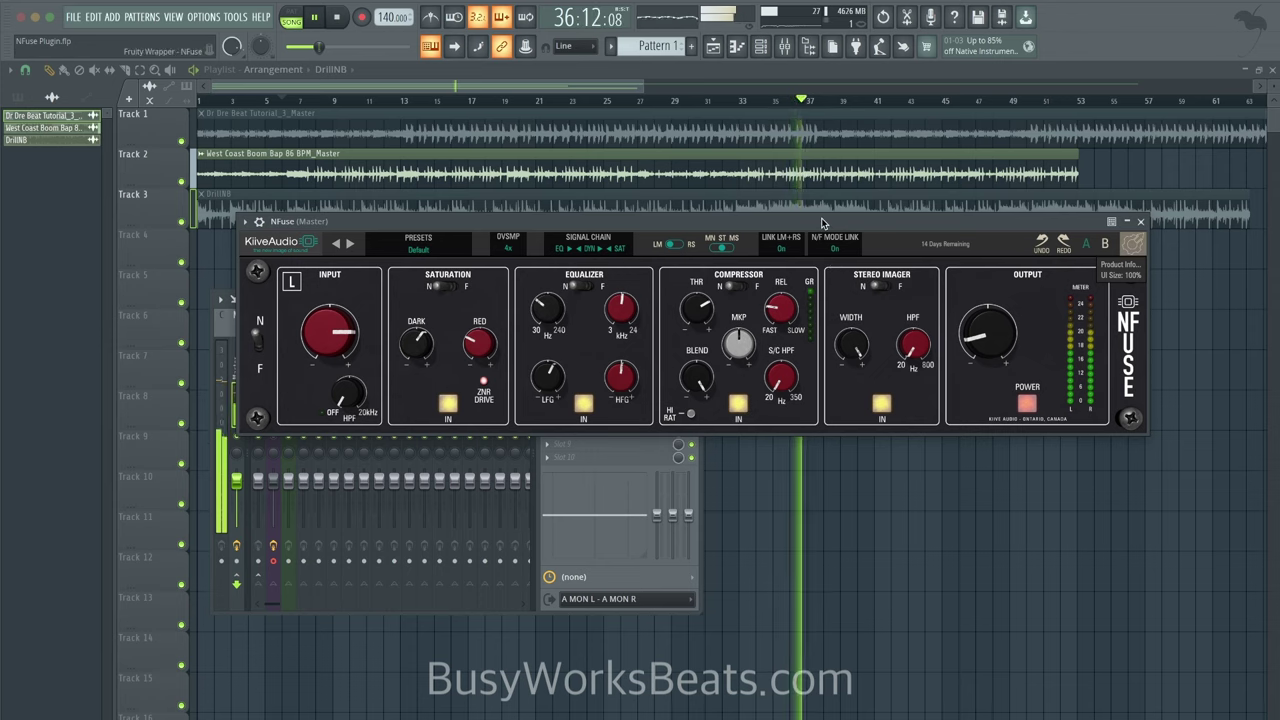
# Stop playback, unmute mixer insert 2 and close the NFuse window
pyautogui.moveTo(822, 223); pyautogui.dragTo(806, 420)
pyautogui.moveTo(351, 420); pyautogui.dragTo(321, 525)
pyautogui.press('space')
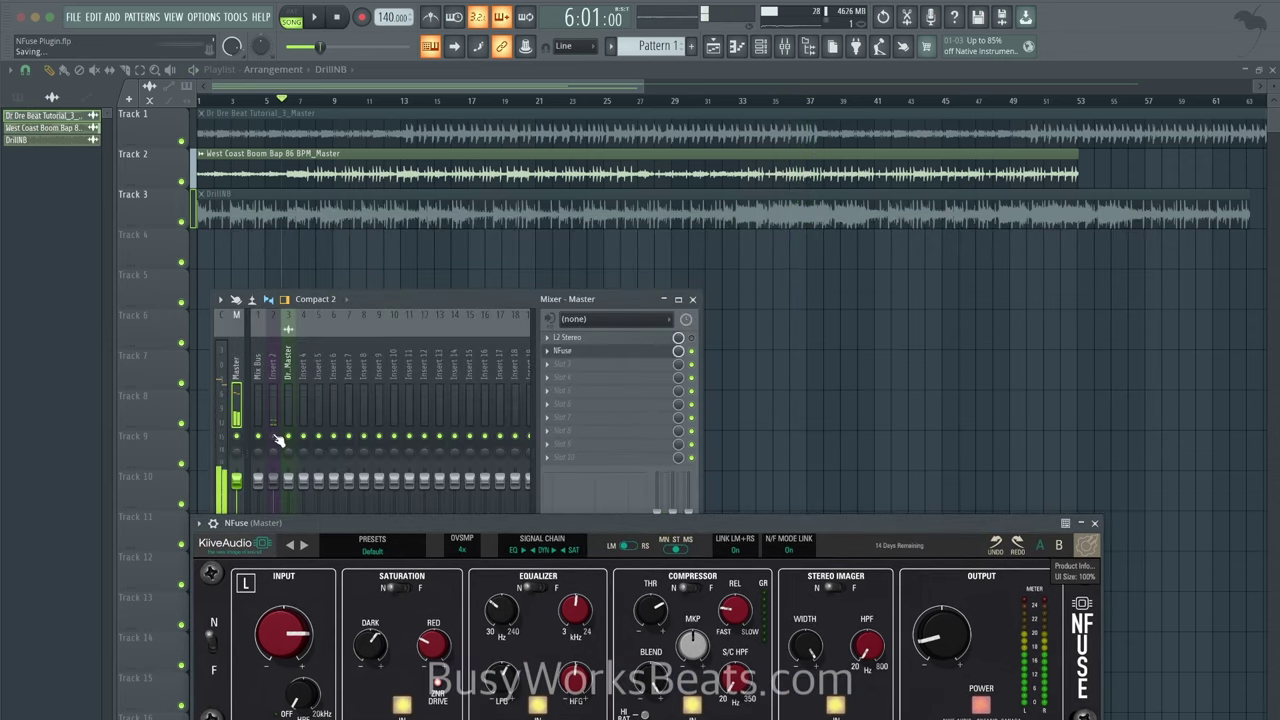
pyautogui.click(273, 438)
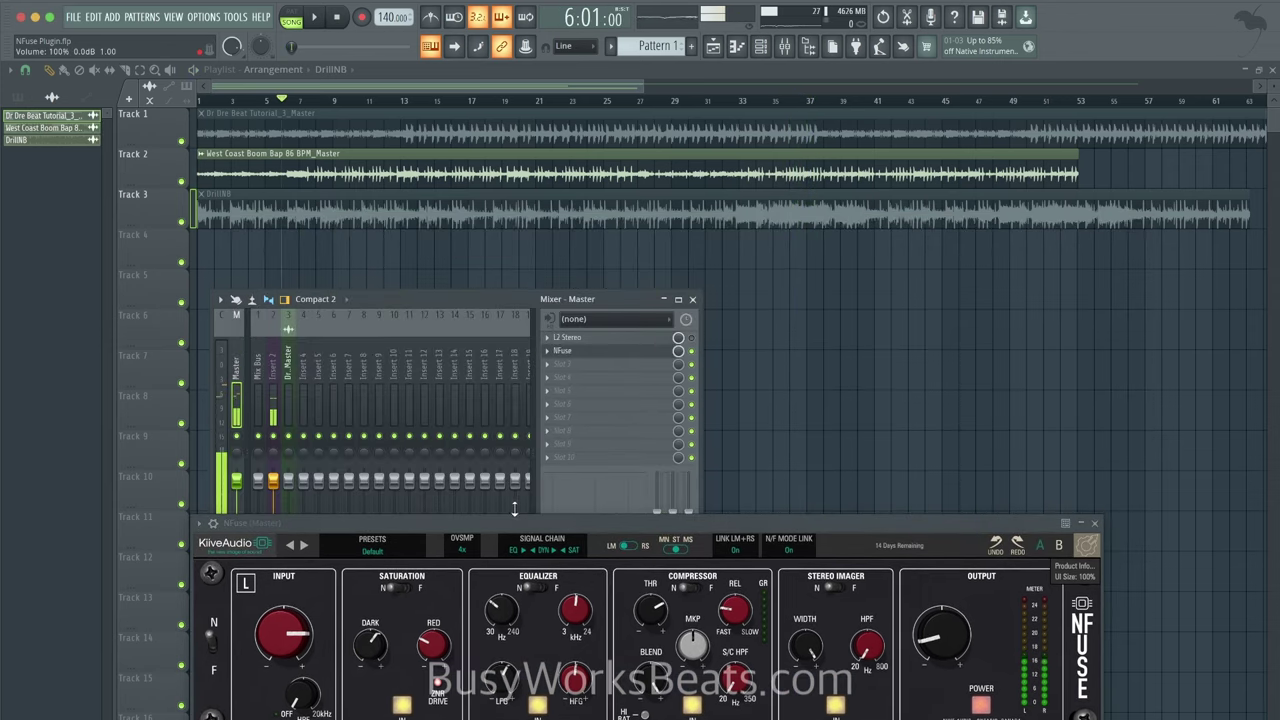
pyautogui.moveTo(717, 530); pyautogui.dragTo(748, 307)
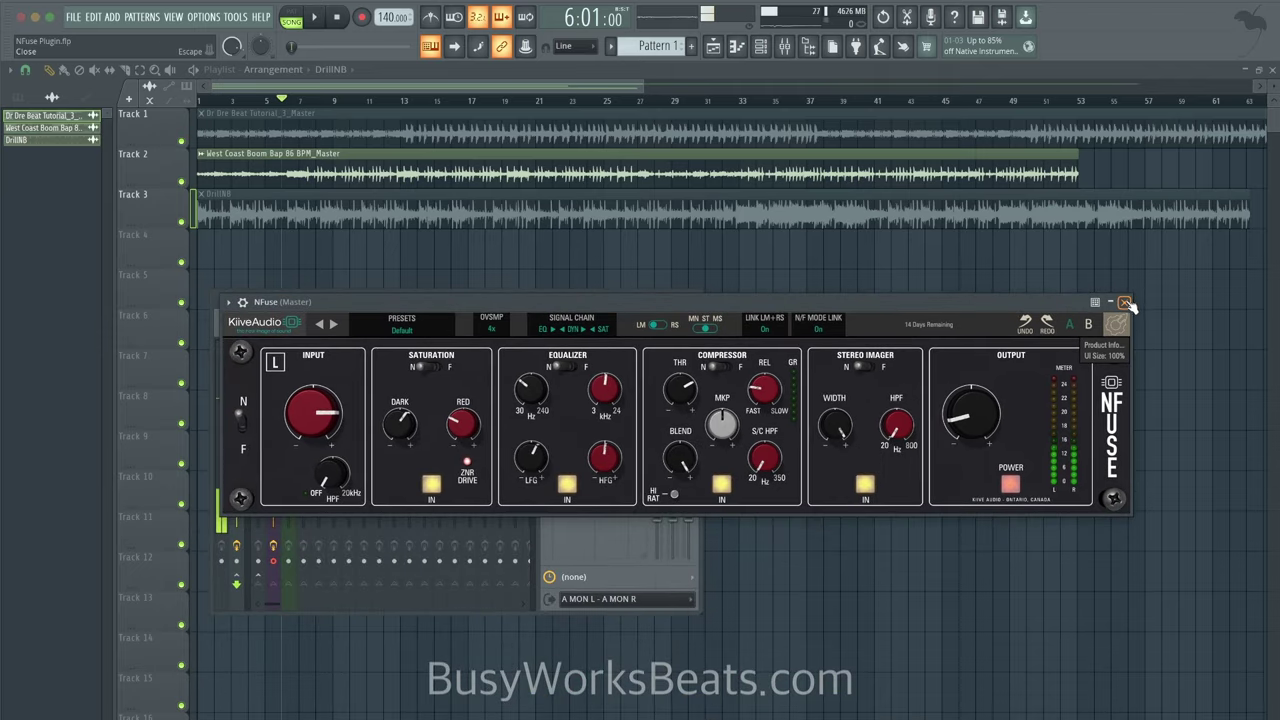
pyautogui.click(1125, 302)
pyautogui.click(583, 352)
pyautogui.click(1124, 302)
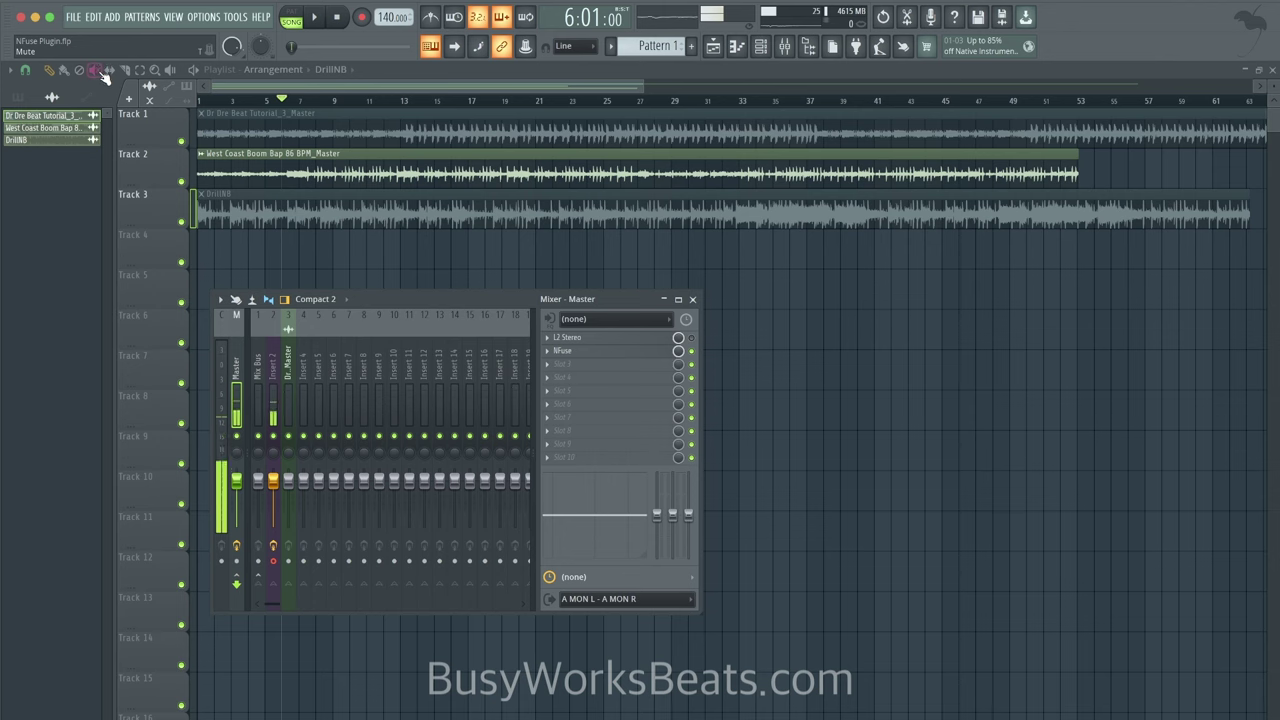
# Unmute the DrillNB clip on Track 3, play it from bar 1 and mute mixer insert 2
pyautogui.click(277, 226)
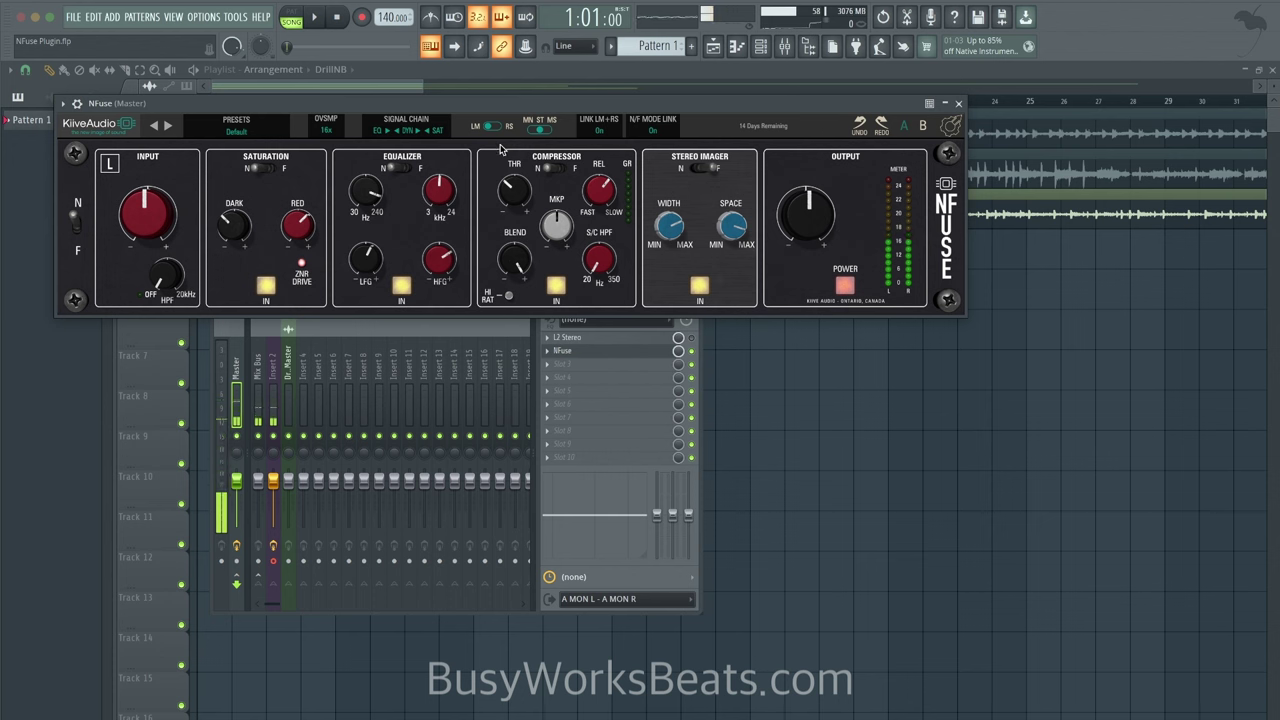
pyautogui.press('space')
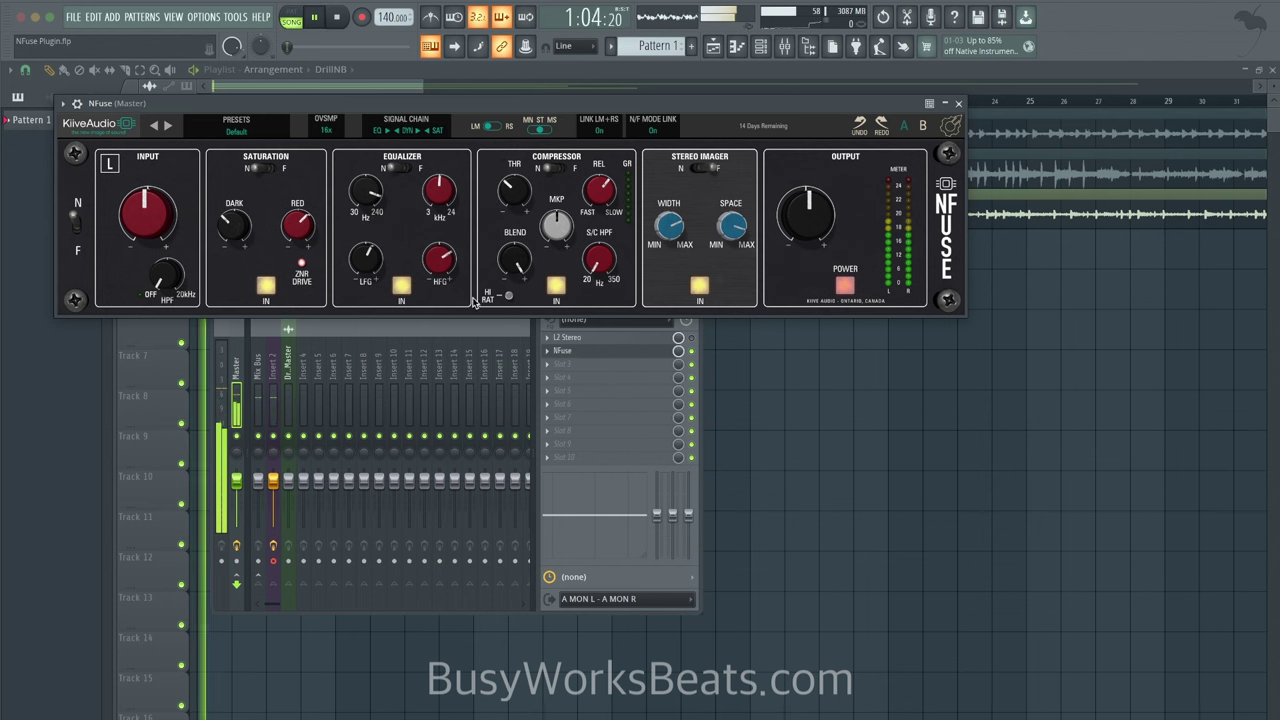
pyautogui.click(273, 436)
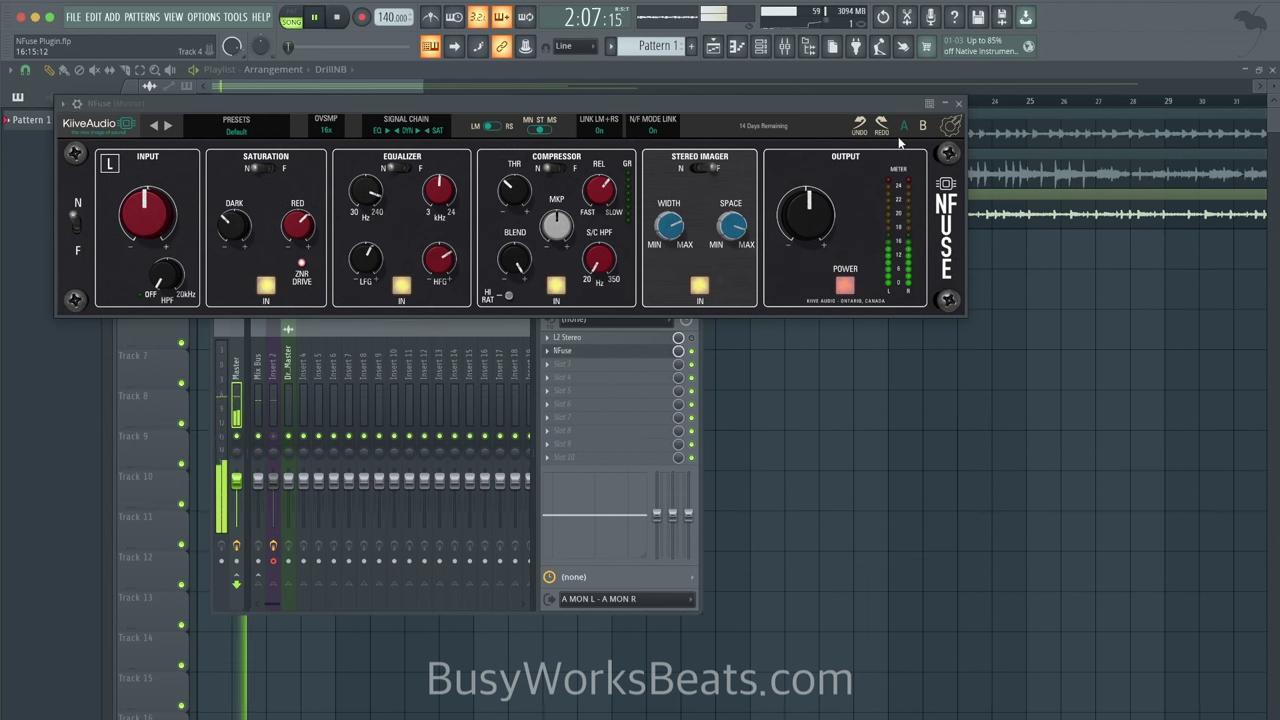
# Compare the drill beat with NFuse bypassed and engaged, closing the plugin and stopping playback at the end
pyautogui.click(845, 286)
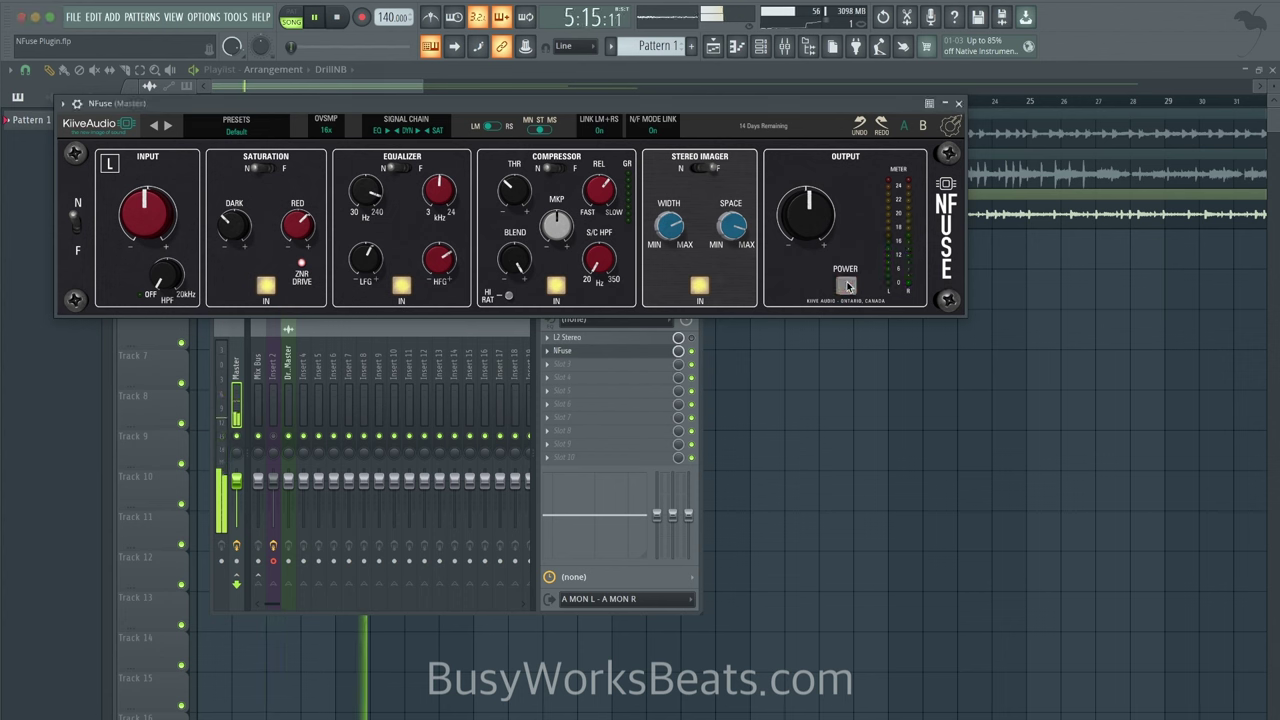
pyautogui.moveTo(720, 110); pyautogui.dragTo(690, 307)
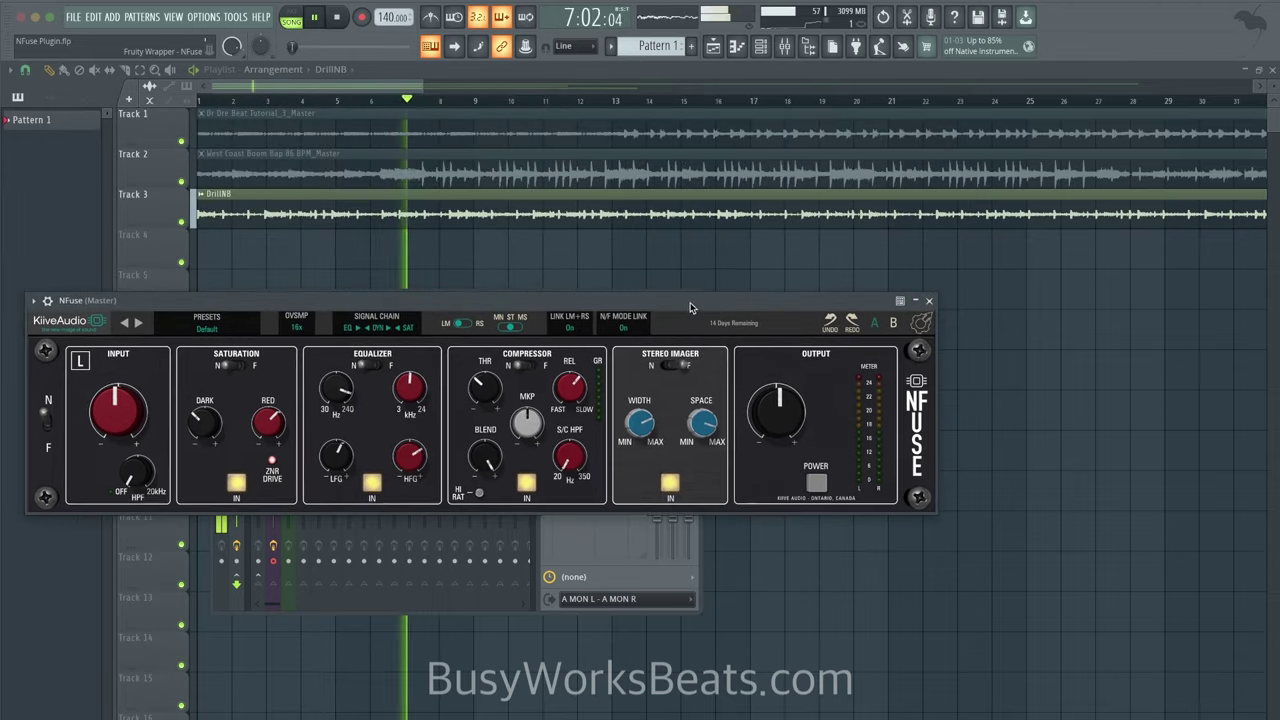
pyautogui.click(815, 484)
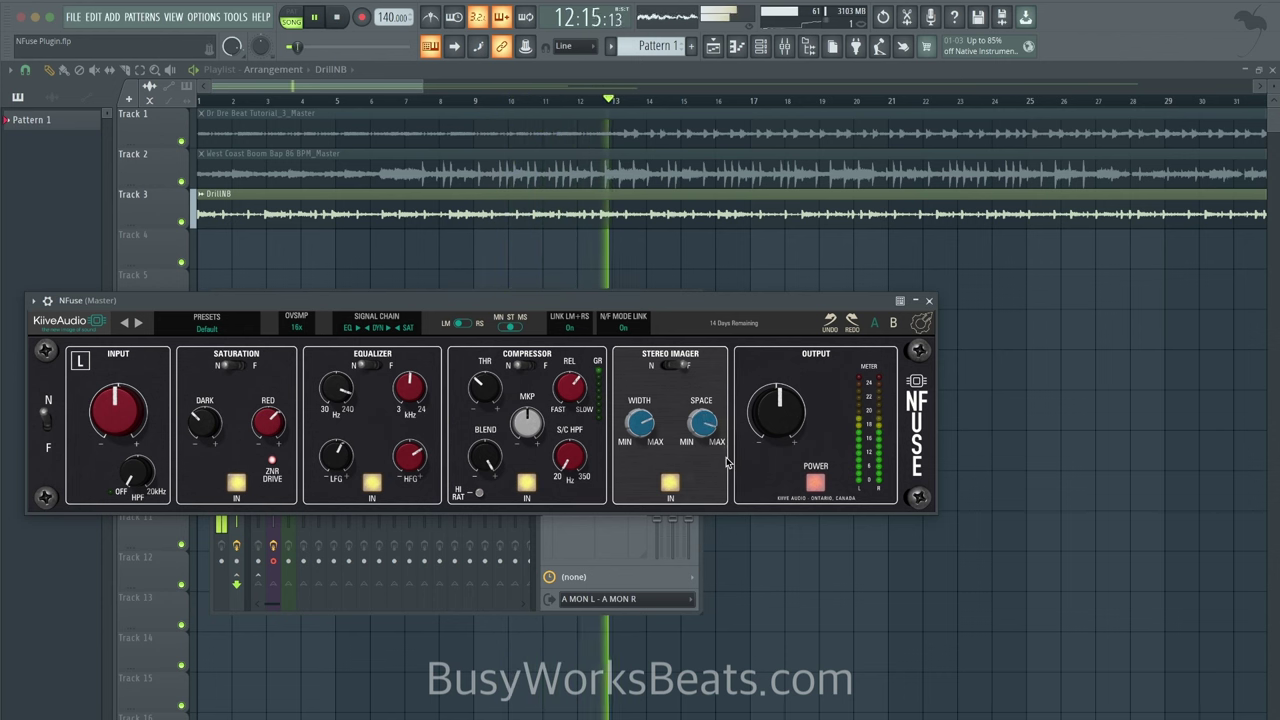
pyautogui.click(815, 483)
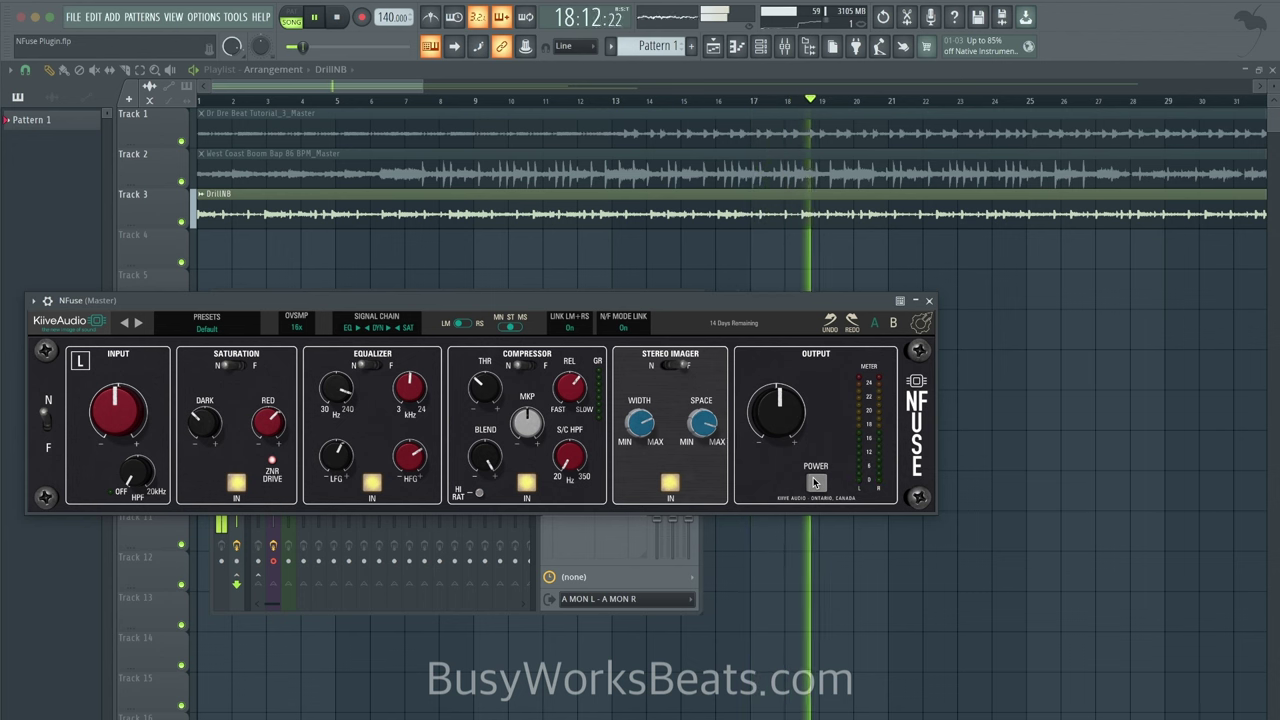
pyautogui.click(815, 483)
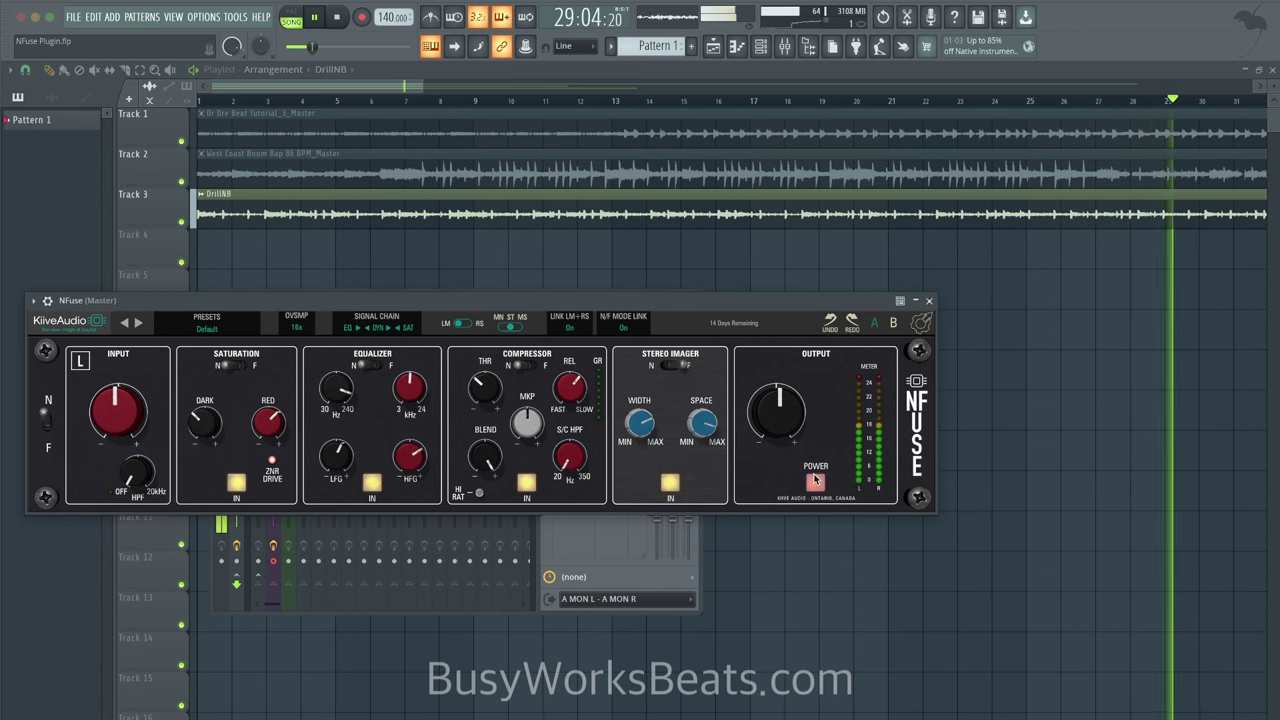
pyautogui.click(929, 300)
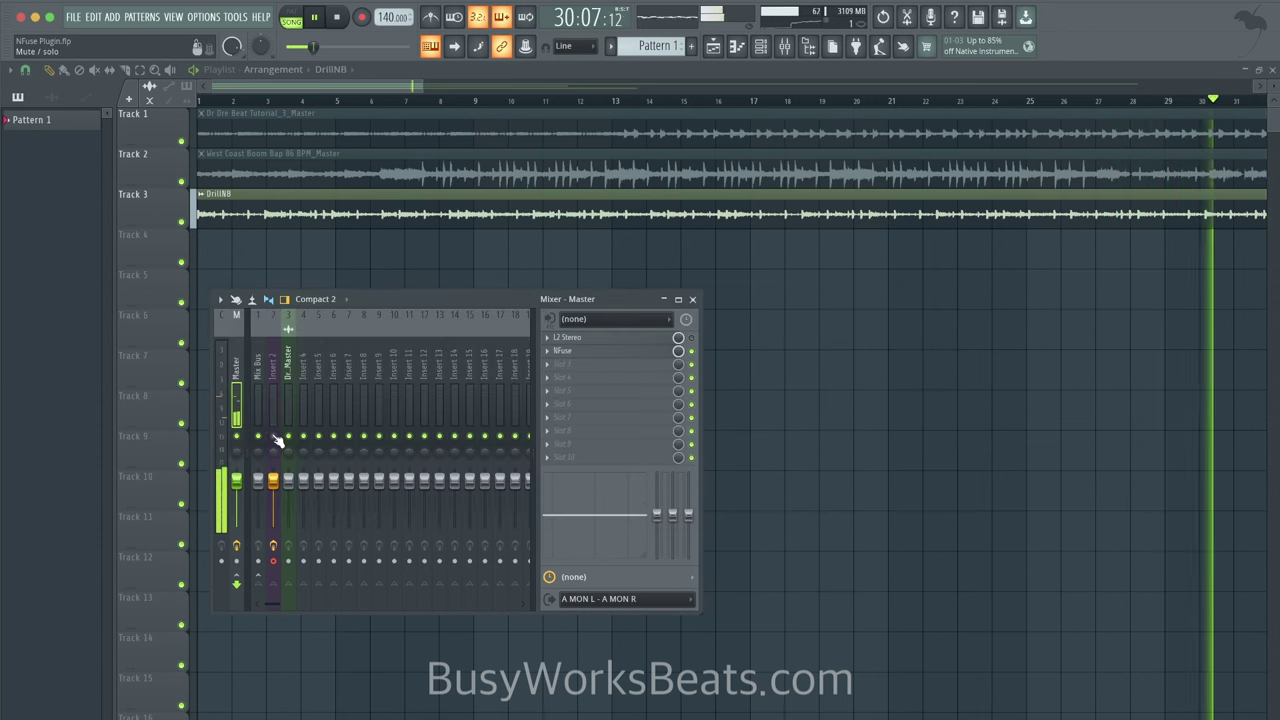
pyautogui.press('space')
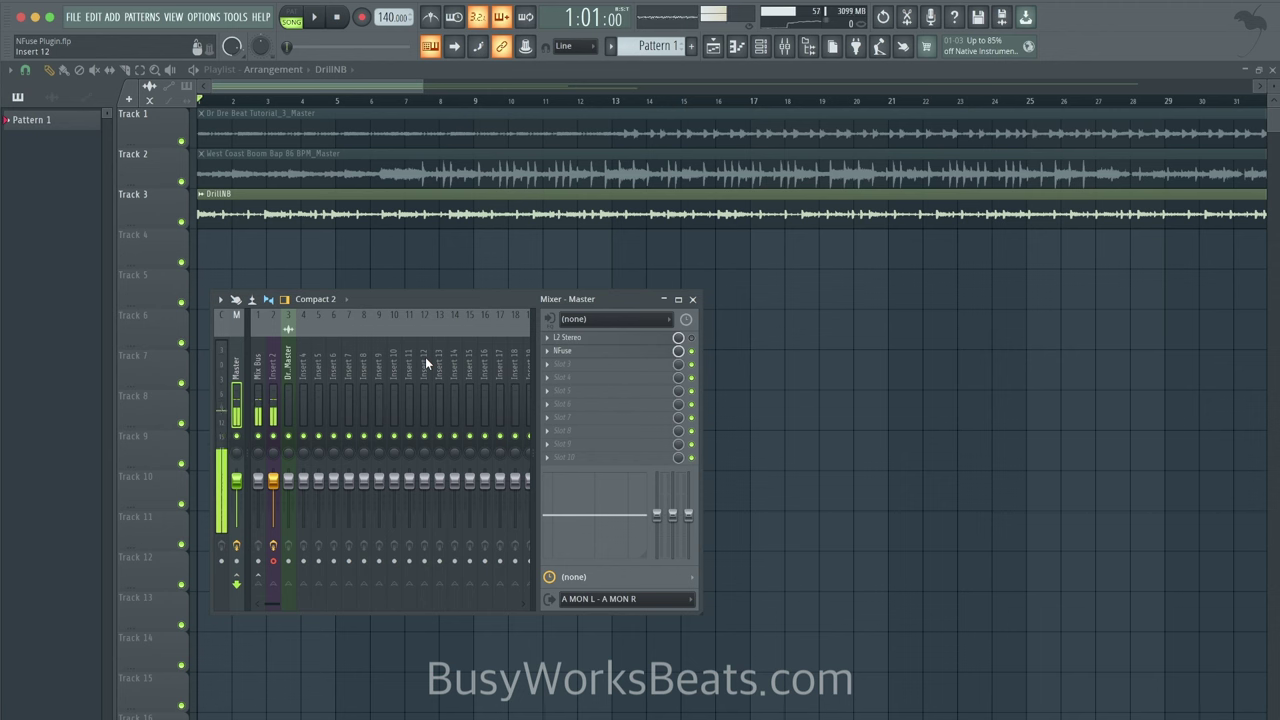
# Switch off NFuse's stereo imager and power, and start the drill beat from bar 9
pyautogui.click(647, 355)
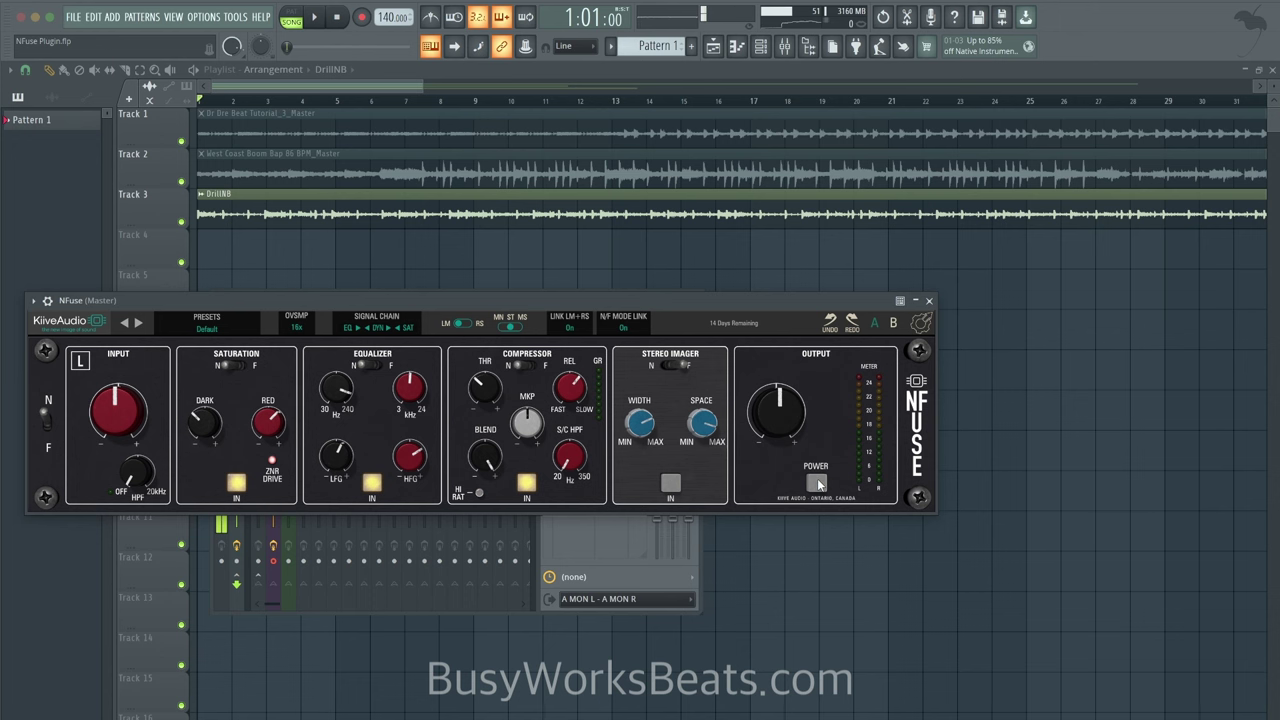
pyautogui.click(466, 103)
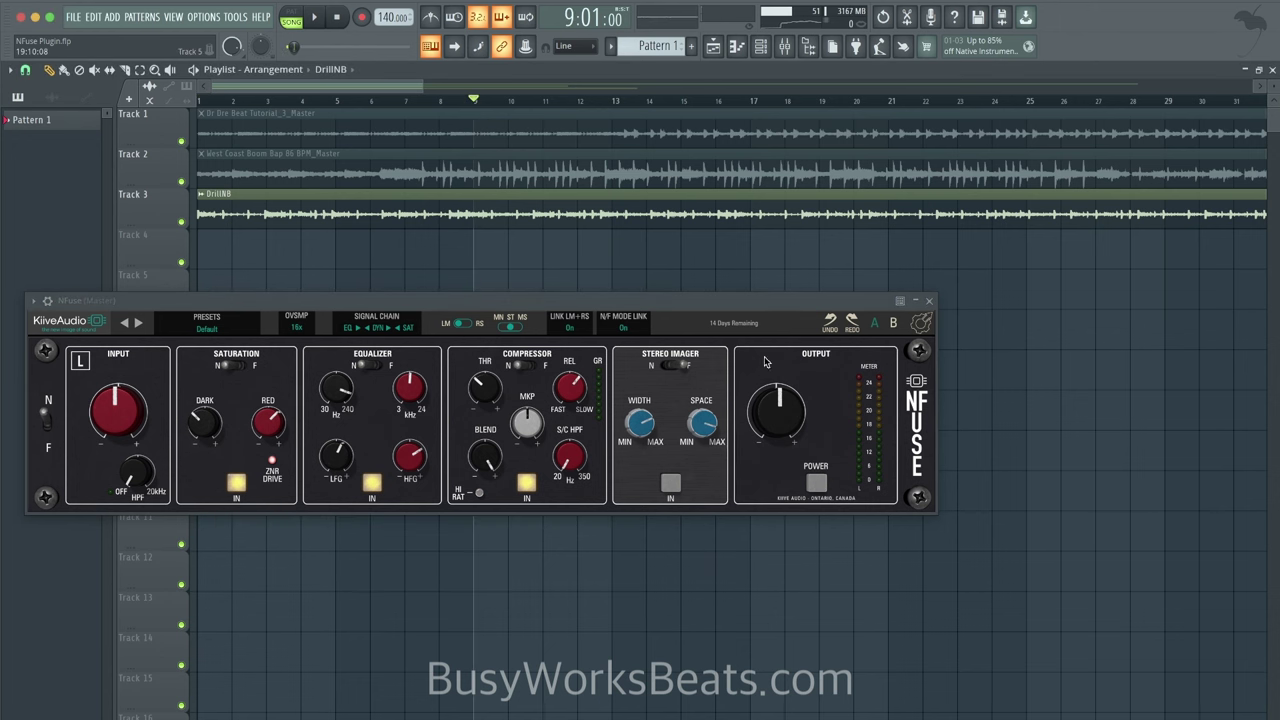
pyautogui.click(929, 301)
pyautogui.click(790, 46)
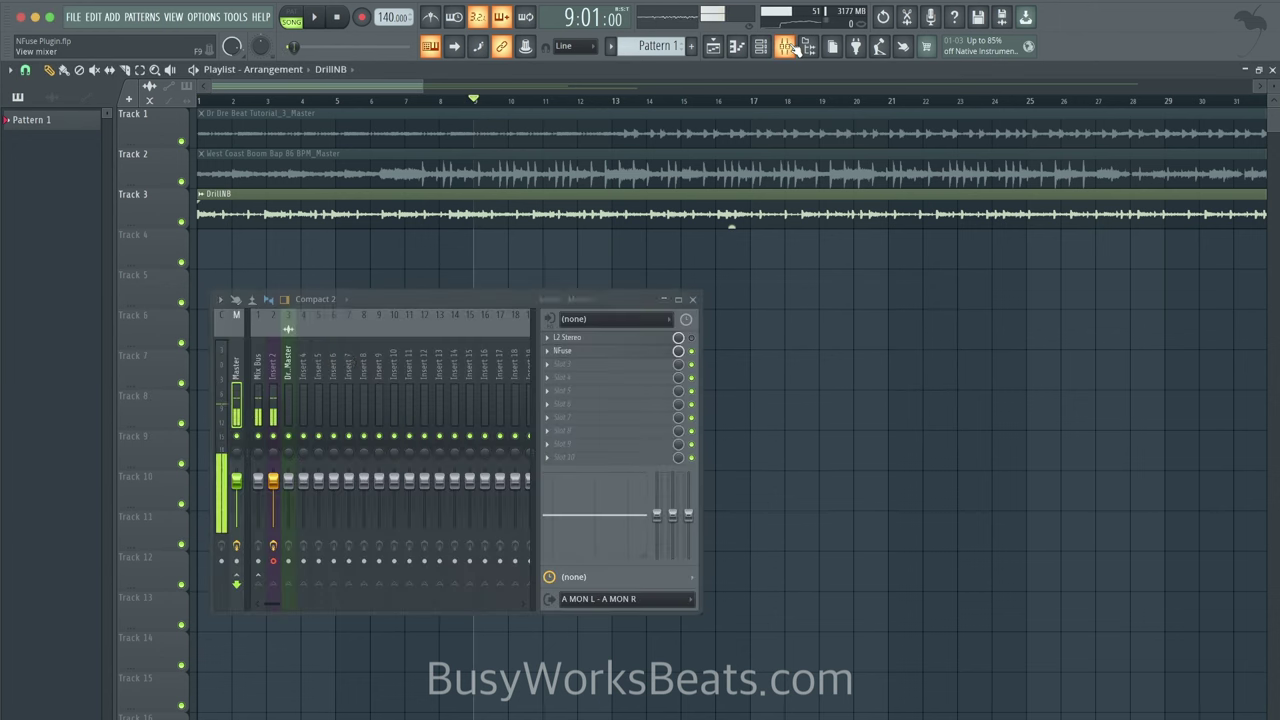
pyautogui.press('space')
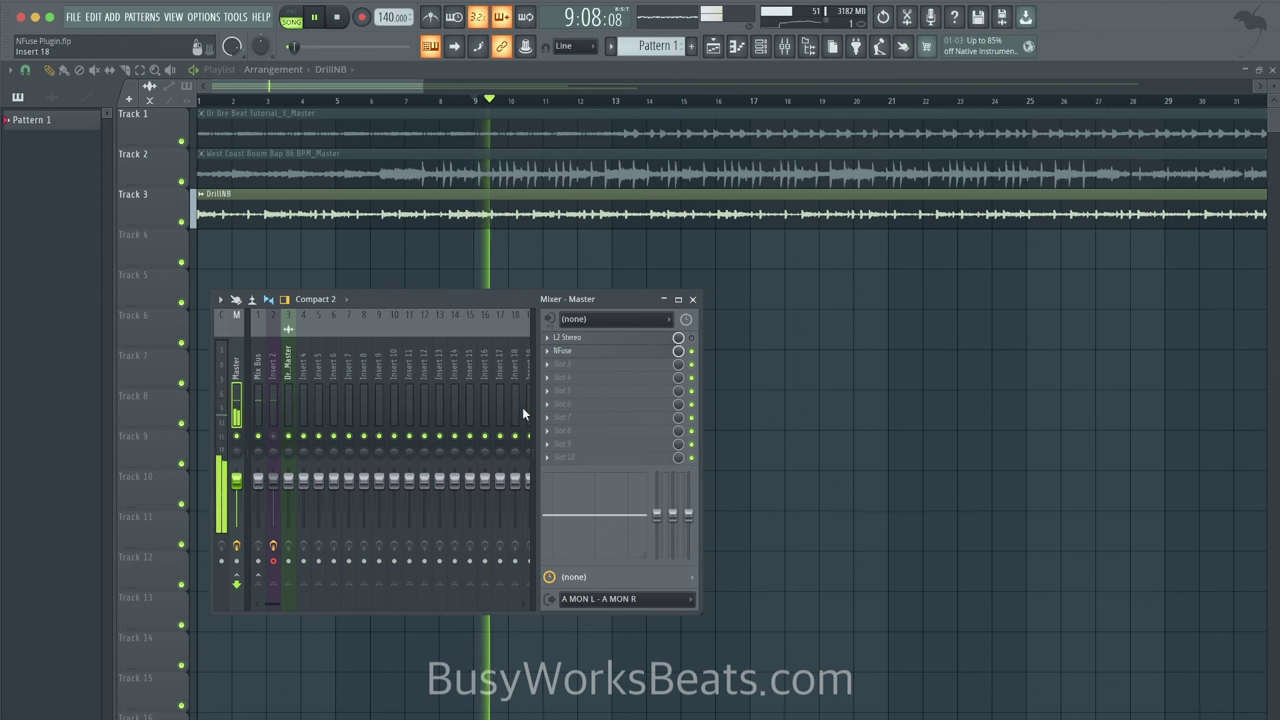
# Power NFuse on during playback and, after listening without the stereo imager, switch the imager on
pyautogui.click(603, 356)
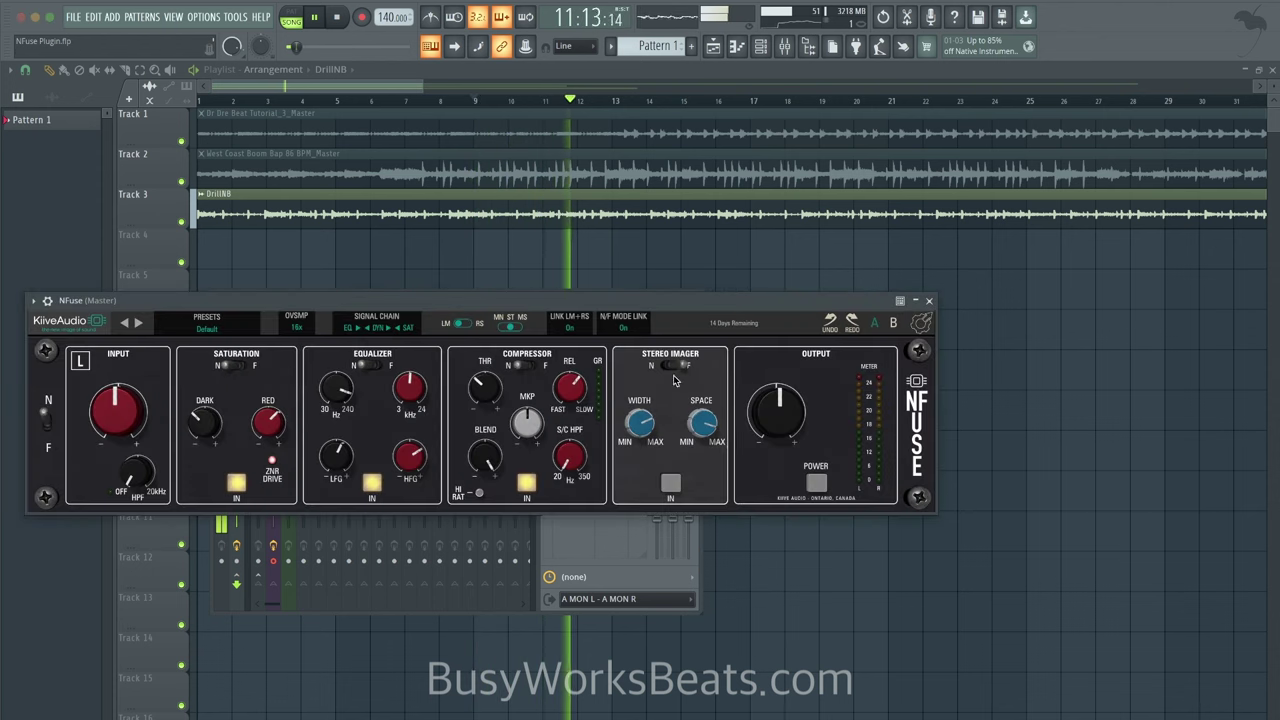
pyautogui.click(817, 485)
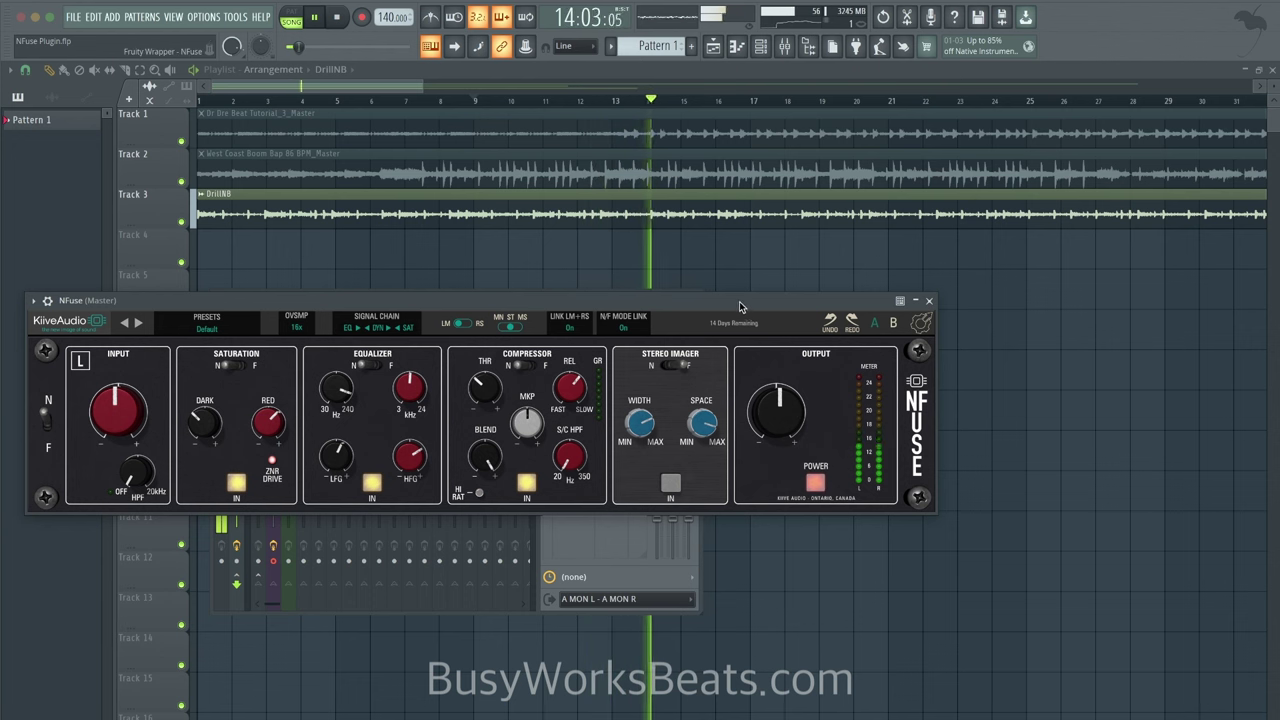
pyautogui.moveTo(739, 302); pyautogui.dragTo(730, 348)
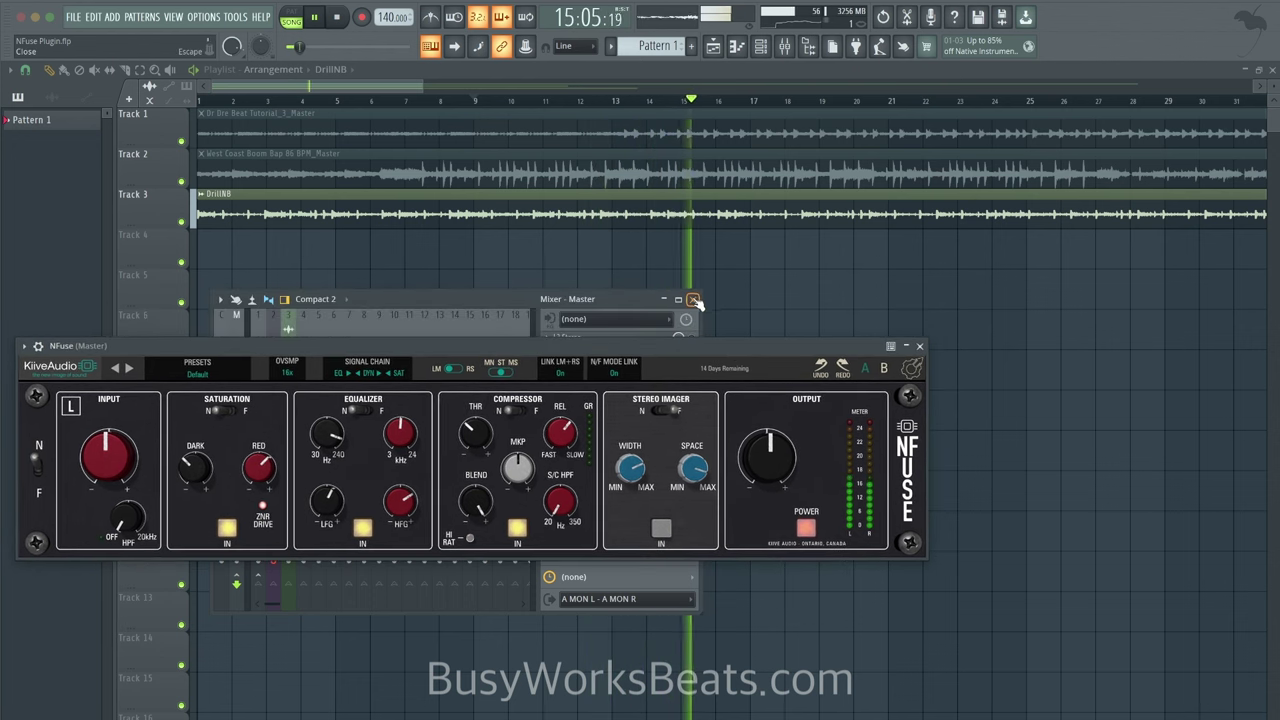
pyautogui.click(582, 306)
pyautogui.moveTo(580, 305); pyautogui.dragTo(605, 329)
pyautogui.click(667, 508)
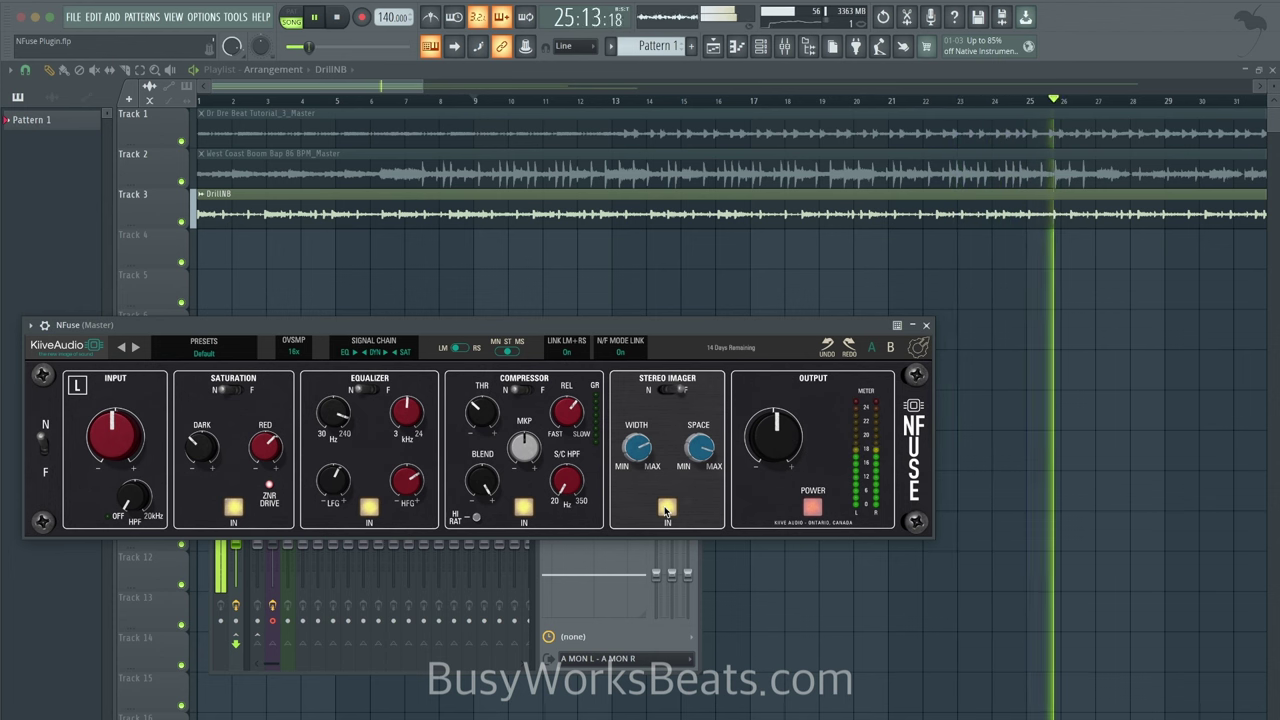
# Compare the drill beat without the stereo imager, with NFuse bypassed, and with both NFuse and the imager back on
pyautogui.click(667, 509)
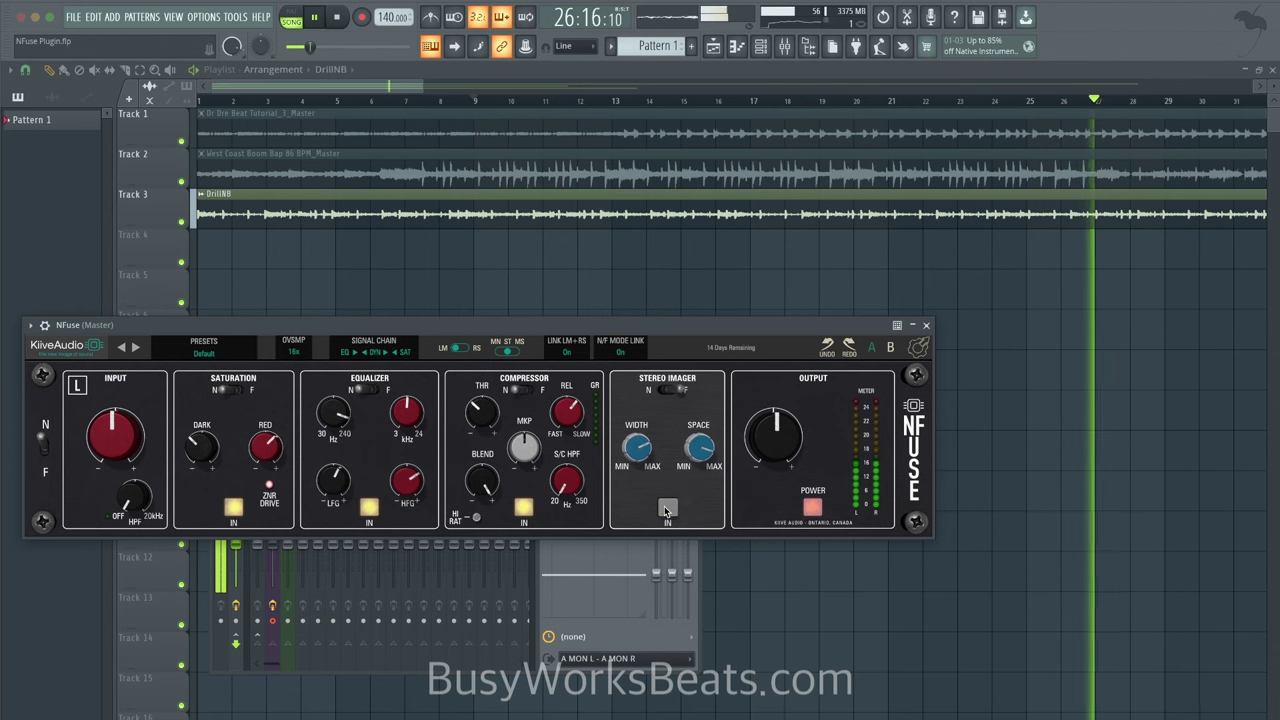
pyautogui.click(811, 506)
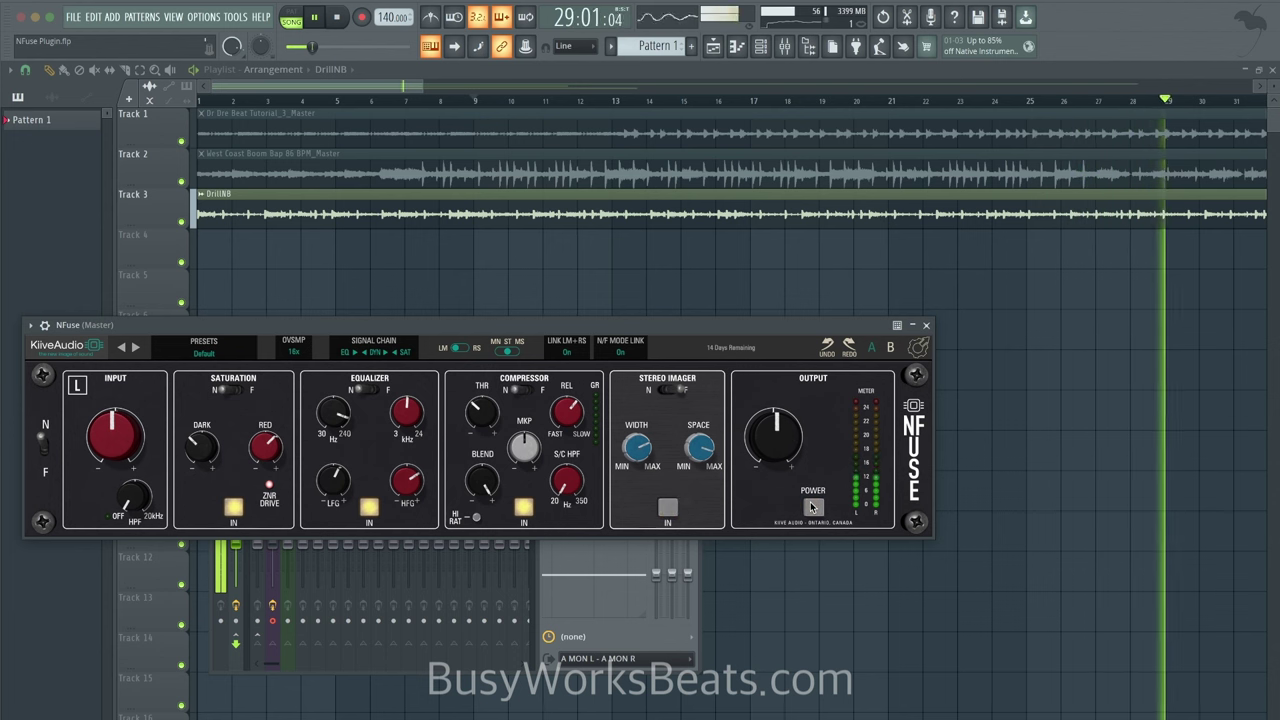
pyautogui.click(668, 508)
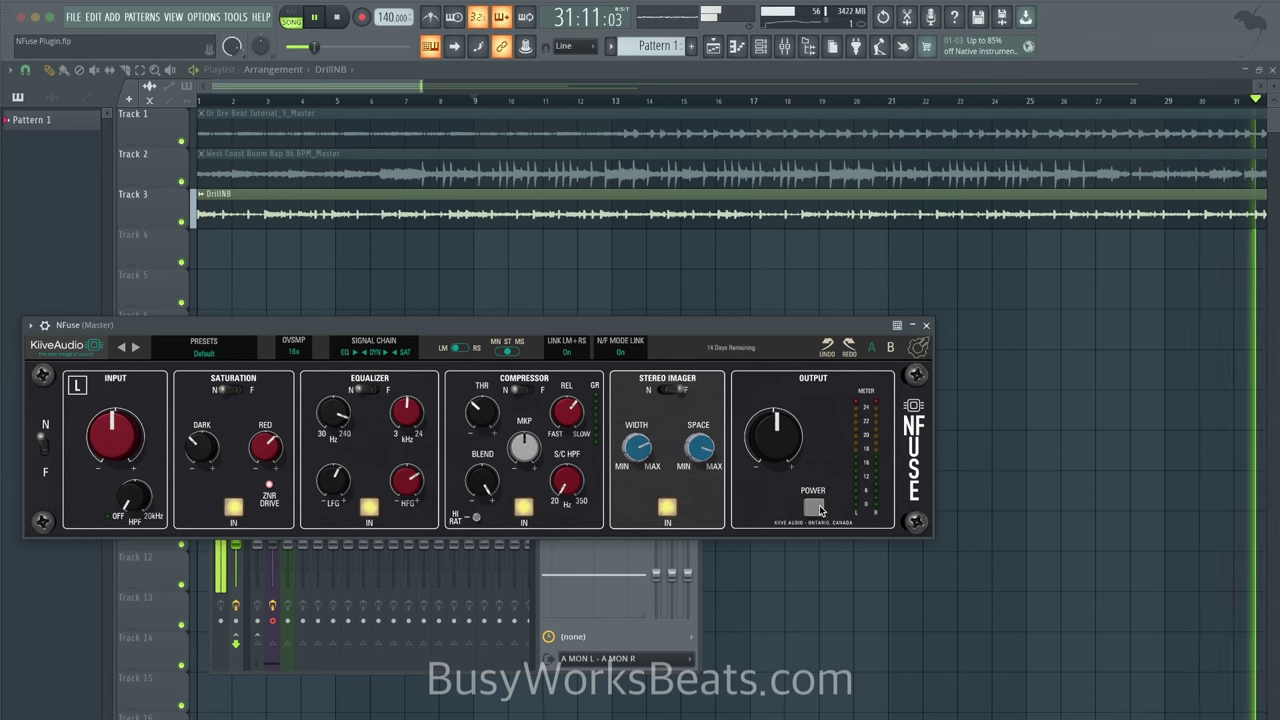
pyautogui.click(814, 506)
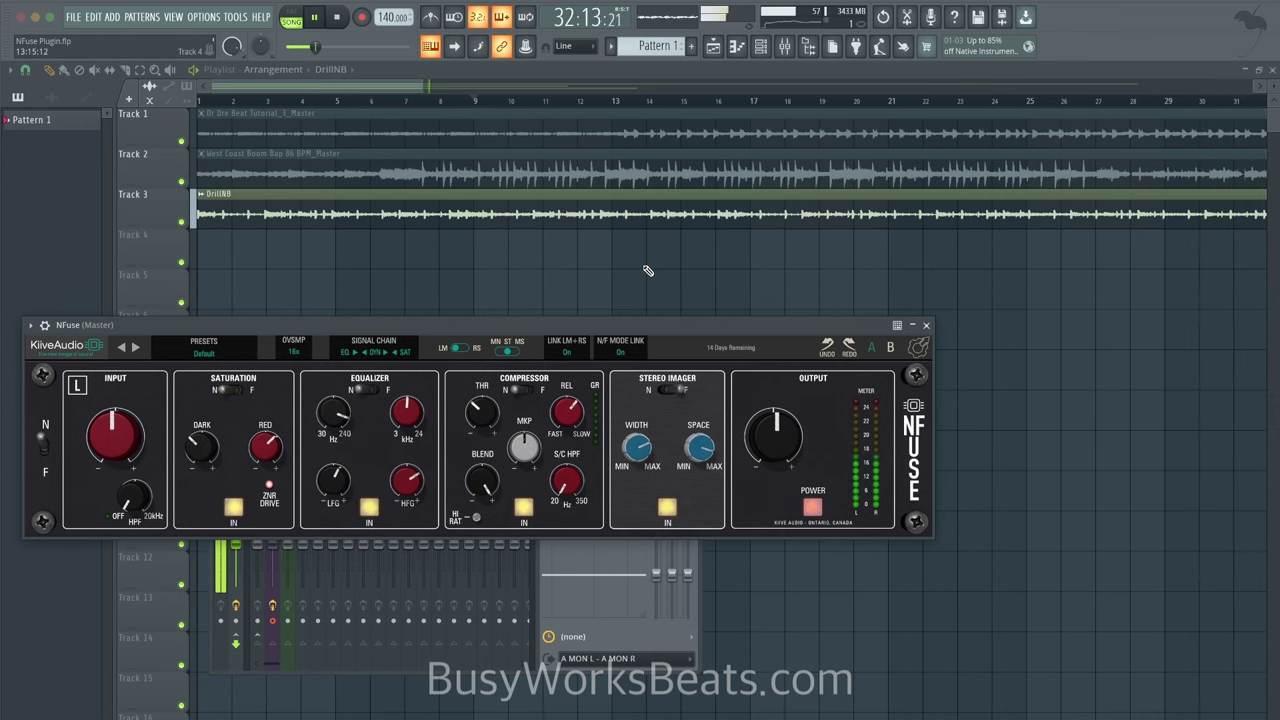
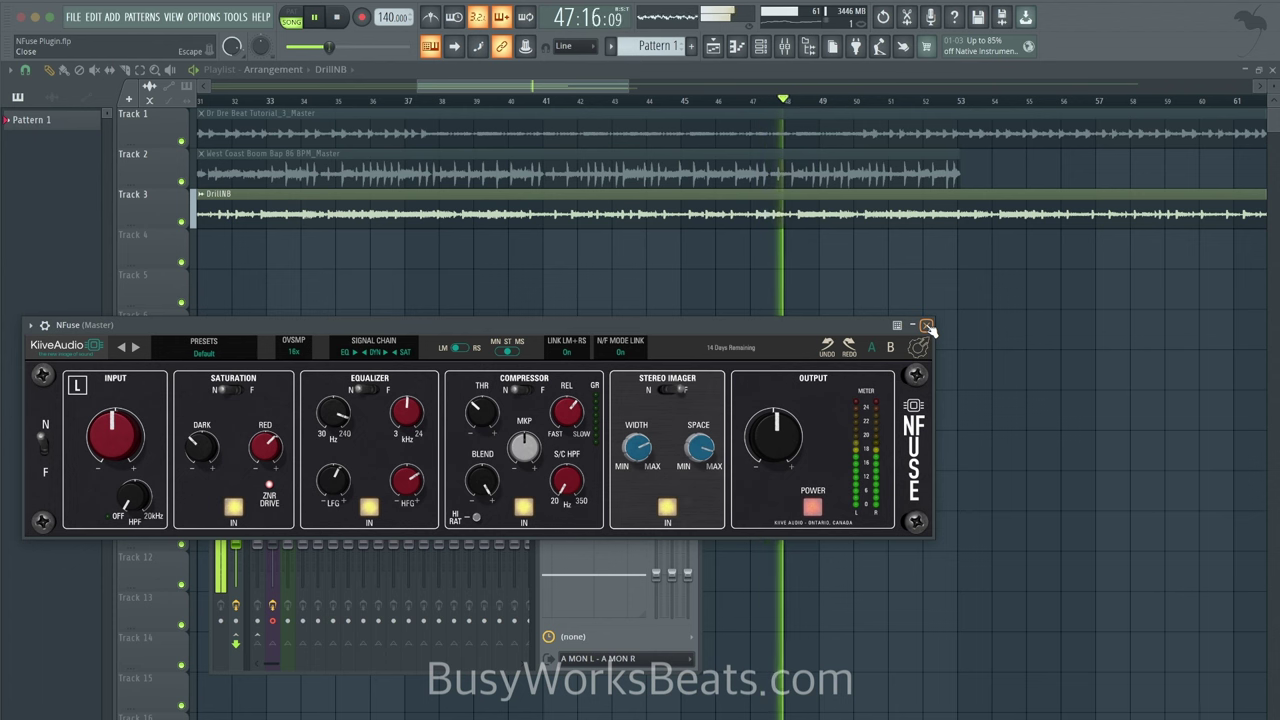
# Stop the drill beat and reopen NFuse from the Master track's effect slots
pyautogui.click(927, 328)
pyautogui.press('space')
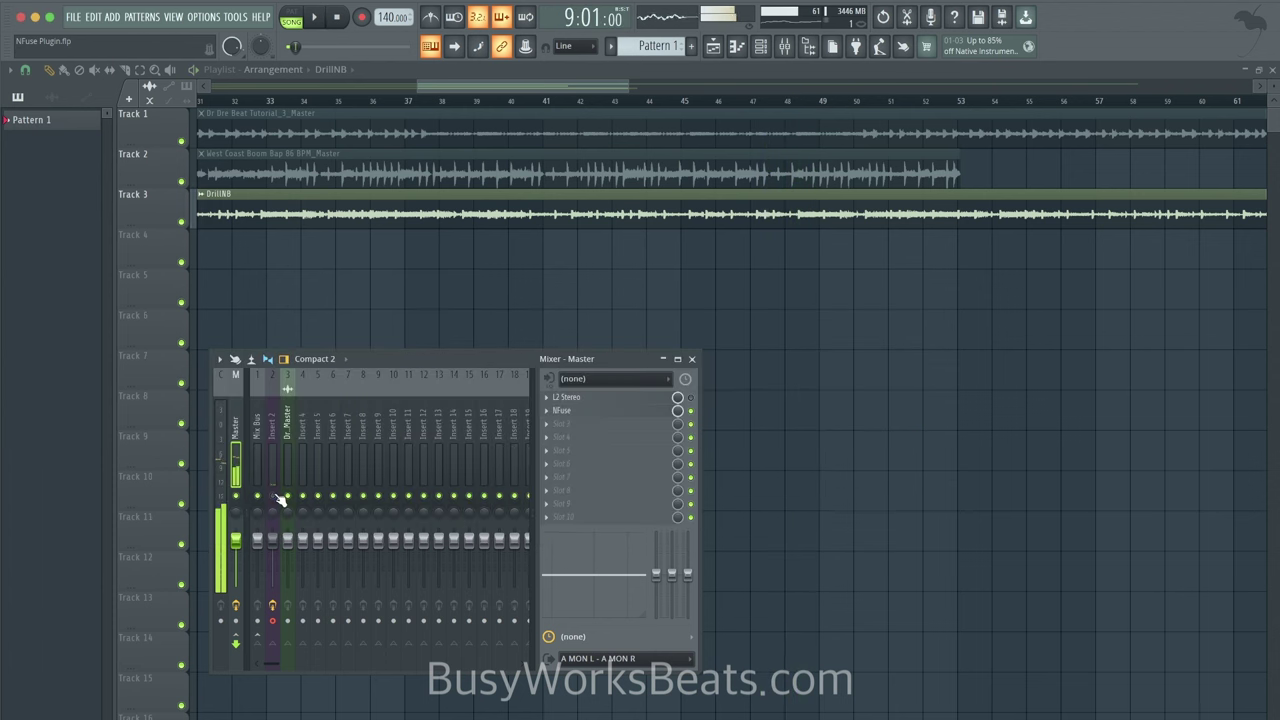
pyautogui.click(590, 412)
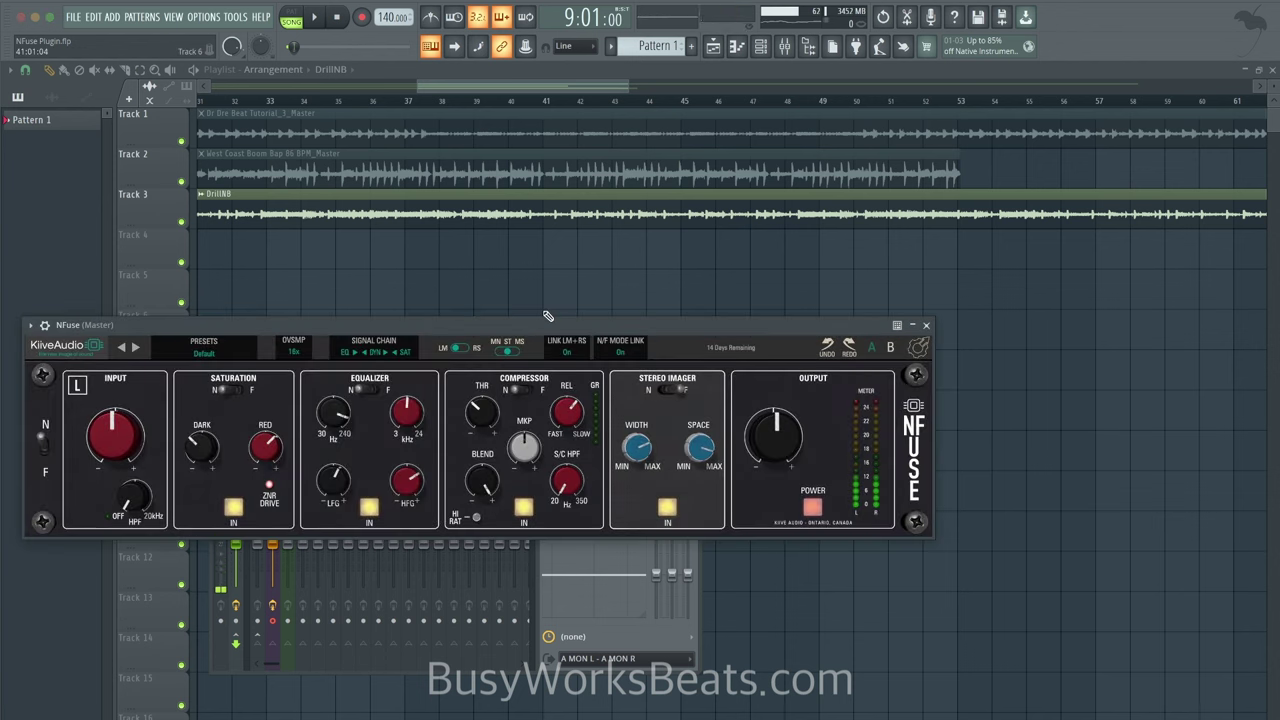
# Mute the DrillNB clip on Track 3, unmute the West Coast Boom Bap clip on Track 2, and show the mixer
pyautogui.click(95, 68)
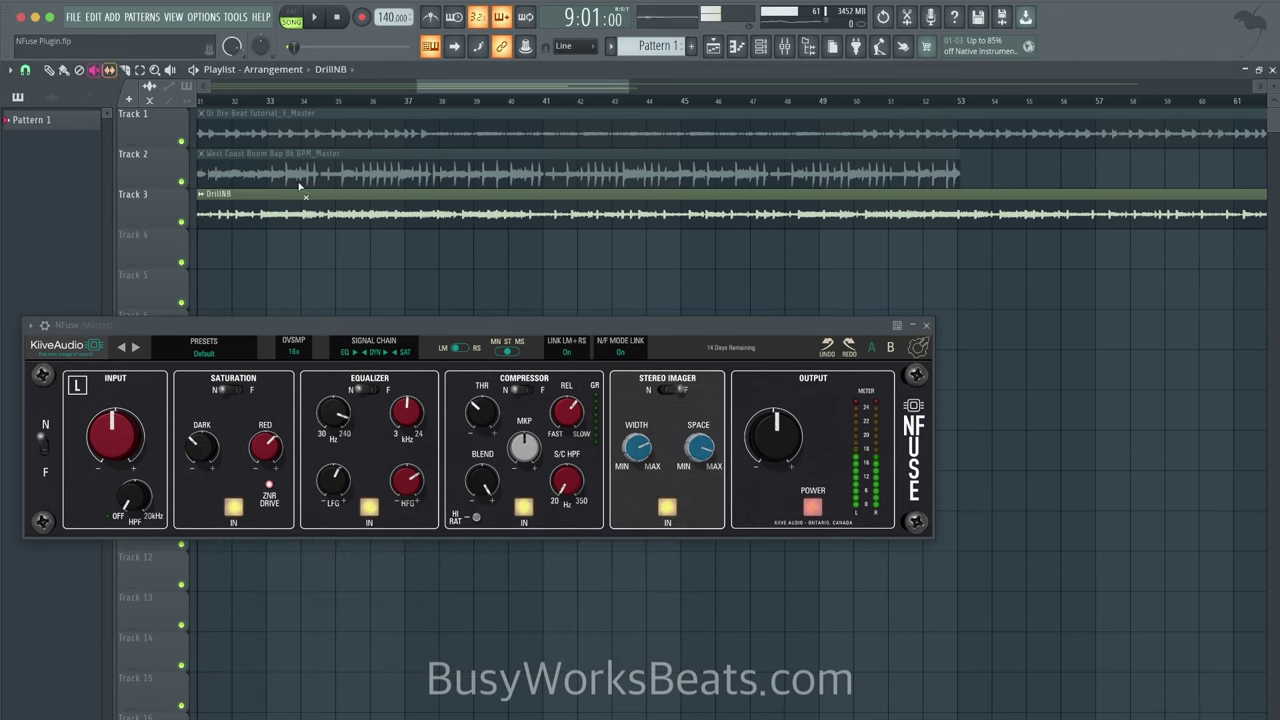
pyautogui.click(322, 196)
pyautogui.click(375, 174)
pyautogui.click(790, 48)
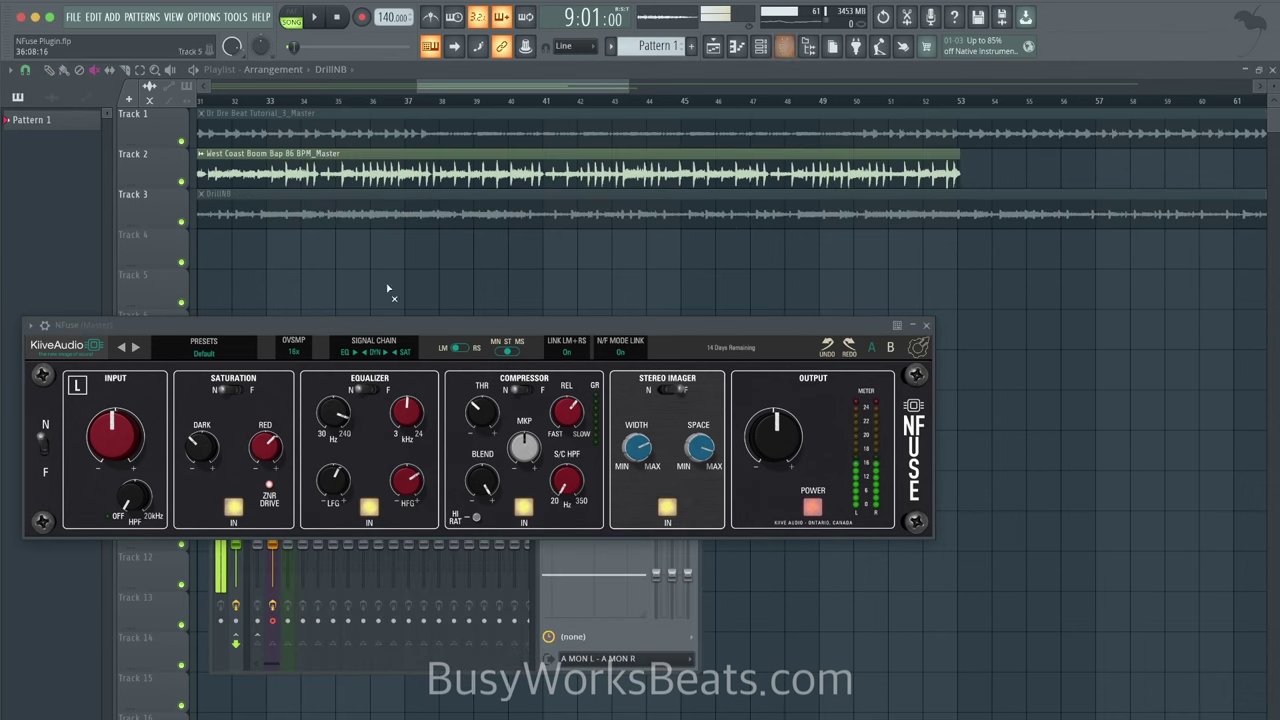
# Play the boom bap beat from bar 9 with NFuse moved below the clips, and switch NFuse's power back on after listening bypassed
pyautogui.moveTo(338, 324); pyautogui.dragTo(278, 545)
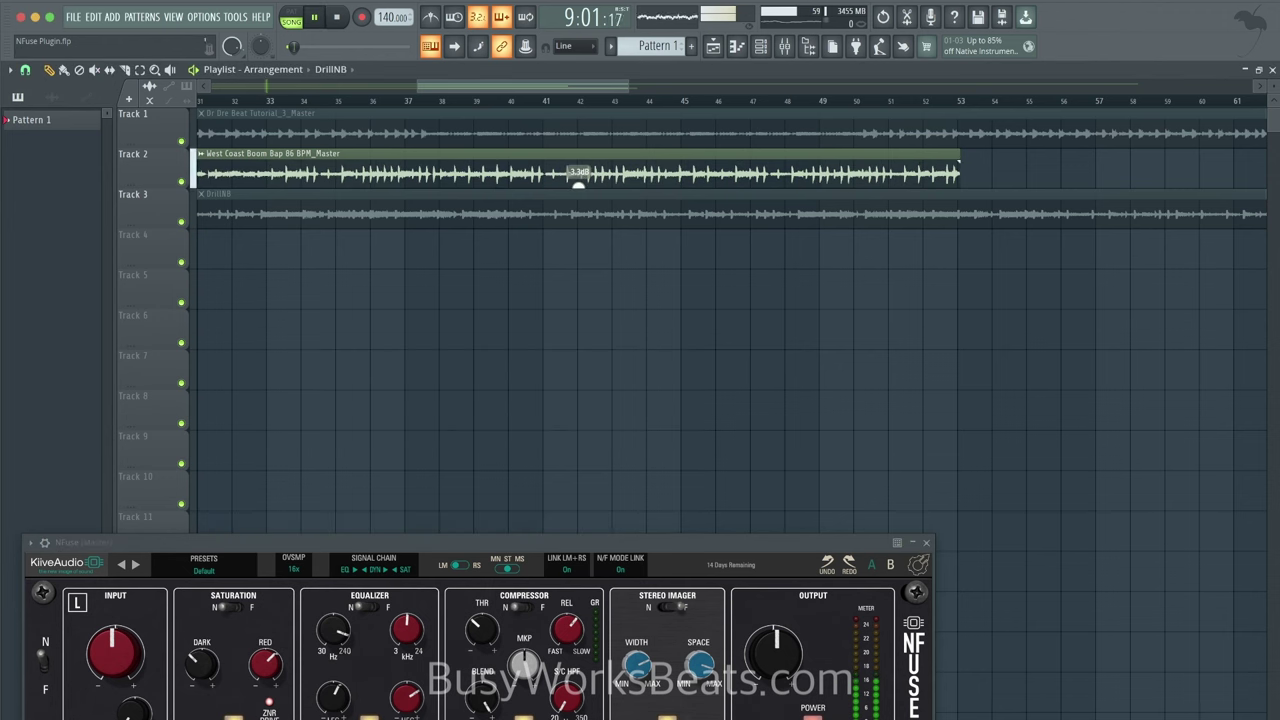
pyautogui.moveTo(438, 553); pyautogui.dragTo(470, 377)
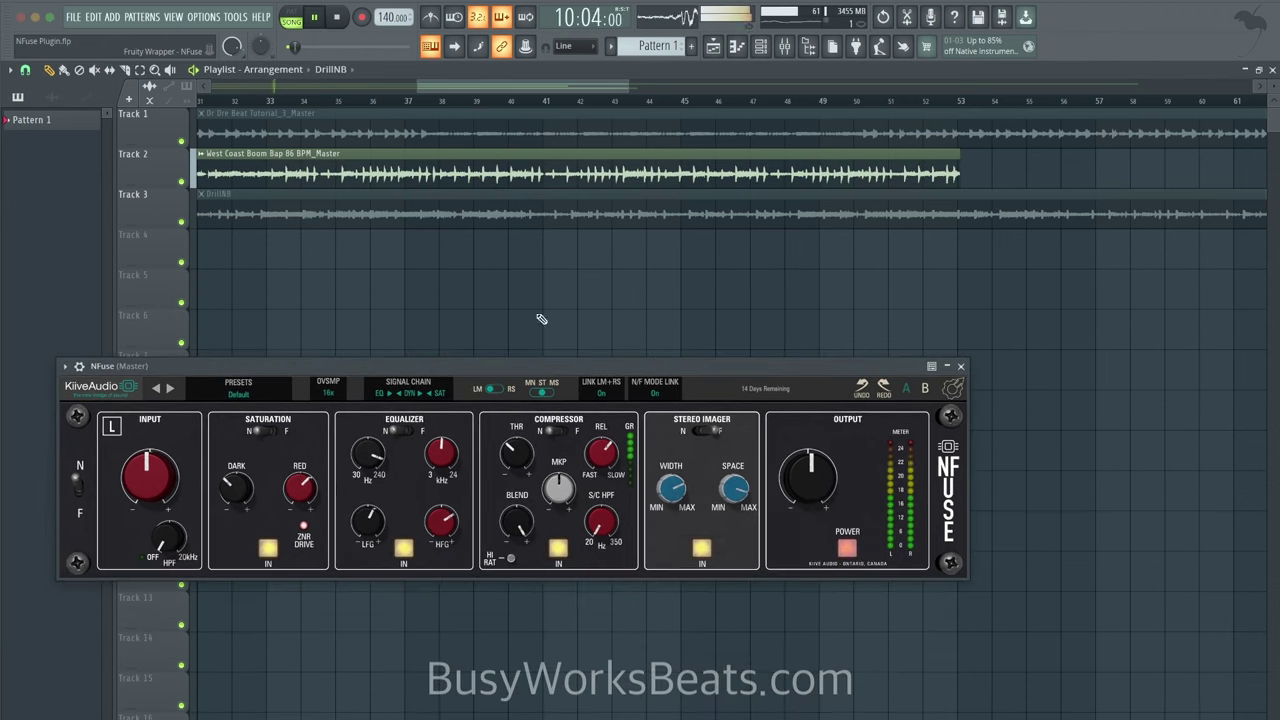
pyautogui.click(784, 47)
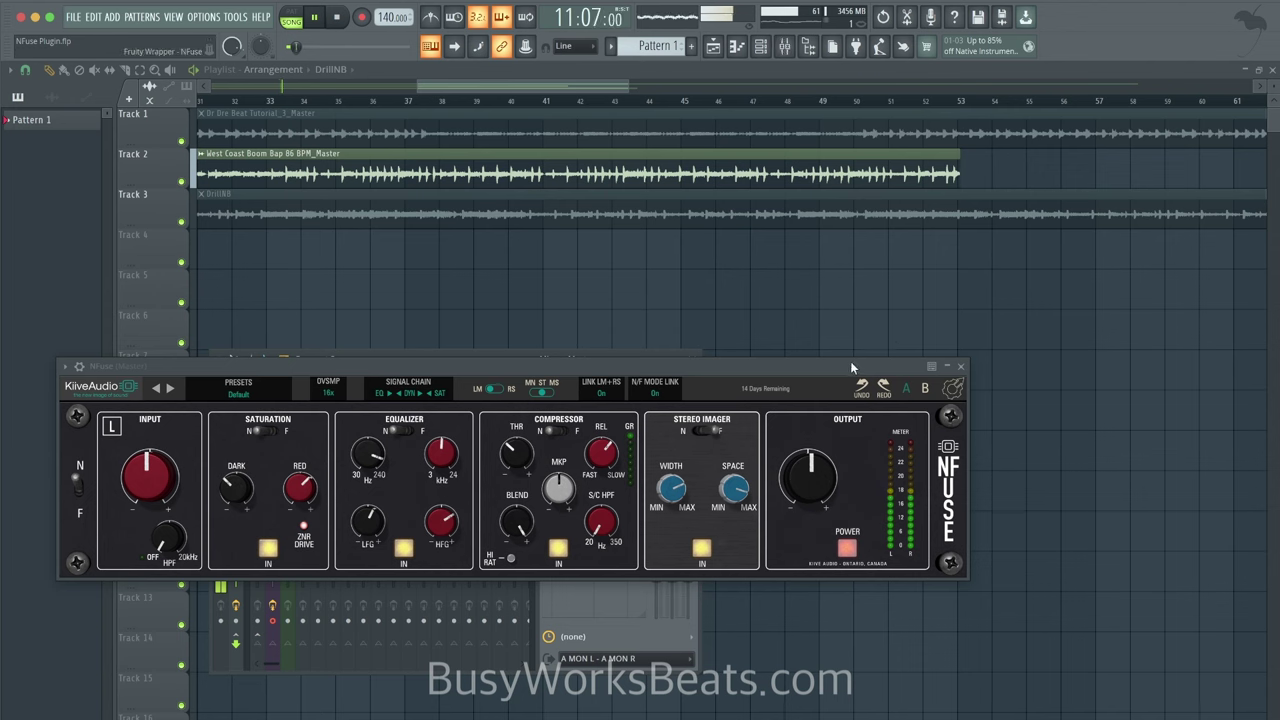
pyautogui.moveTo(850, 368); pyautogui.dragTo(845, 316)
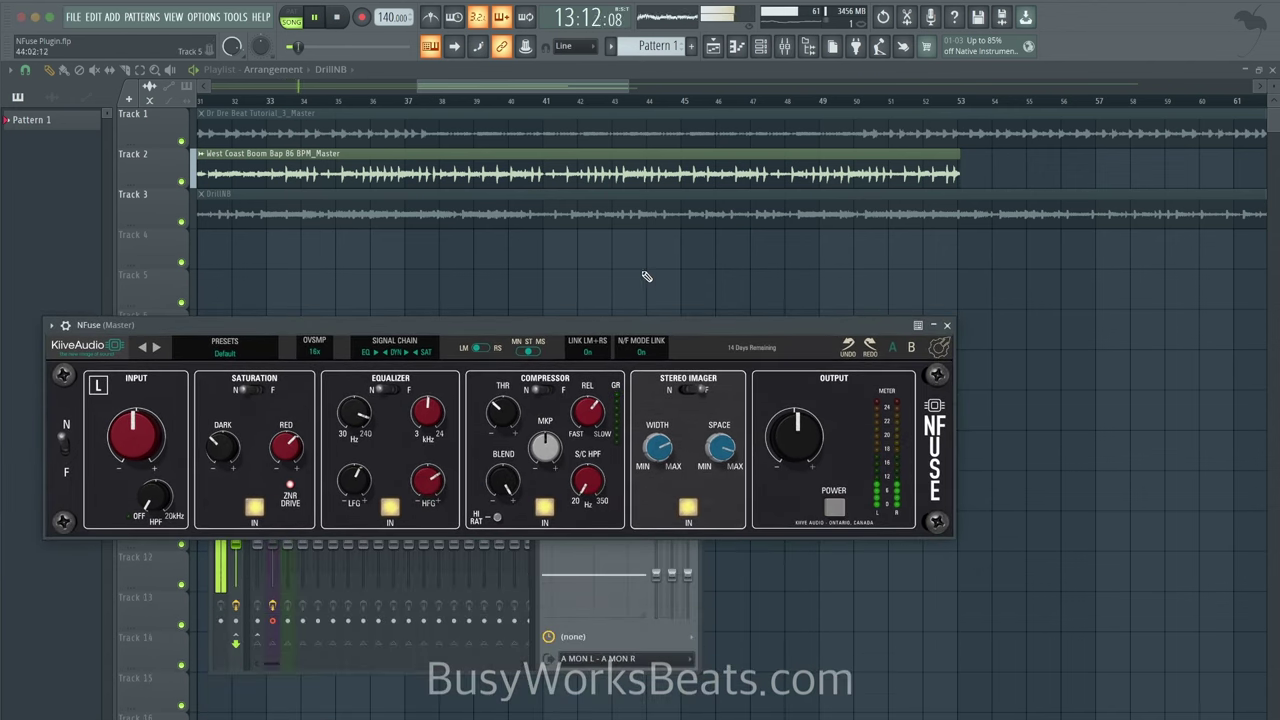
pyautogui.click(835, 508)
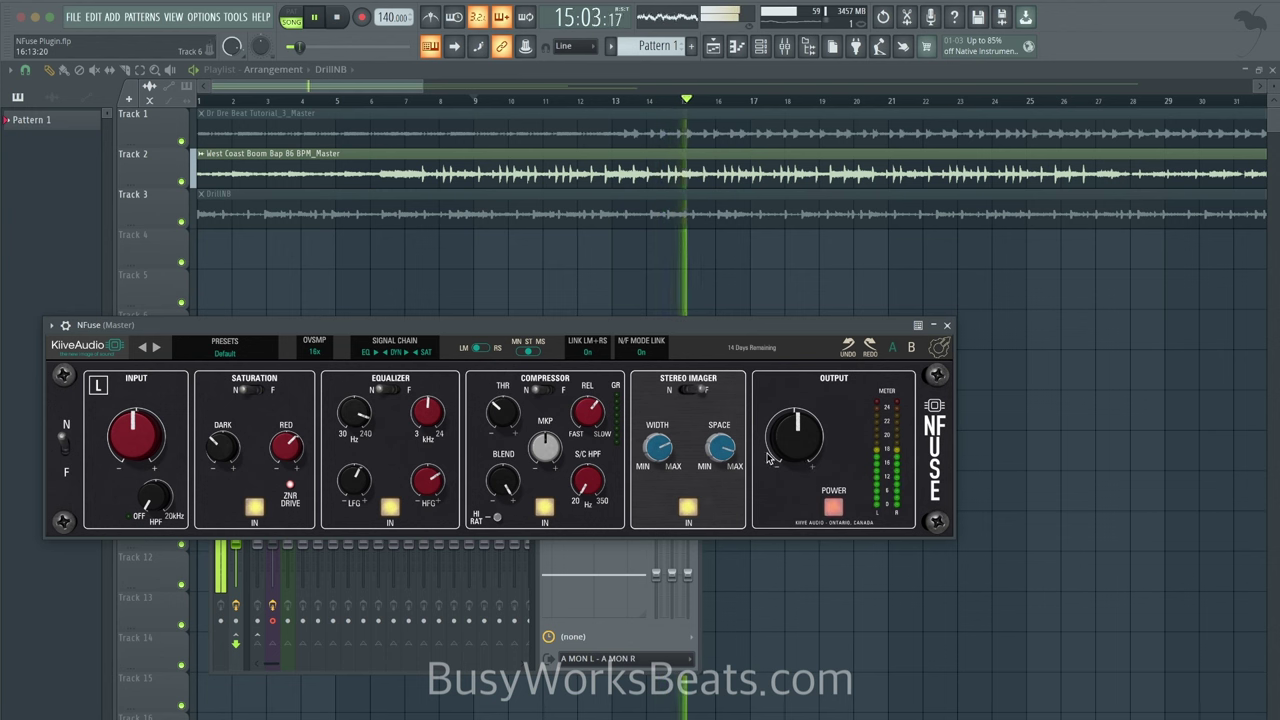
# Try the West Coast Boom Bap clip's gain at 1.4 dB, then lower it to -5.5 dB during playback
pyautogui.click(731, 185)
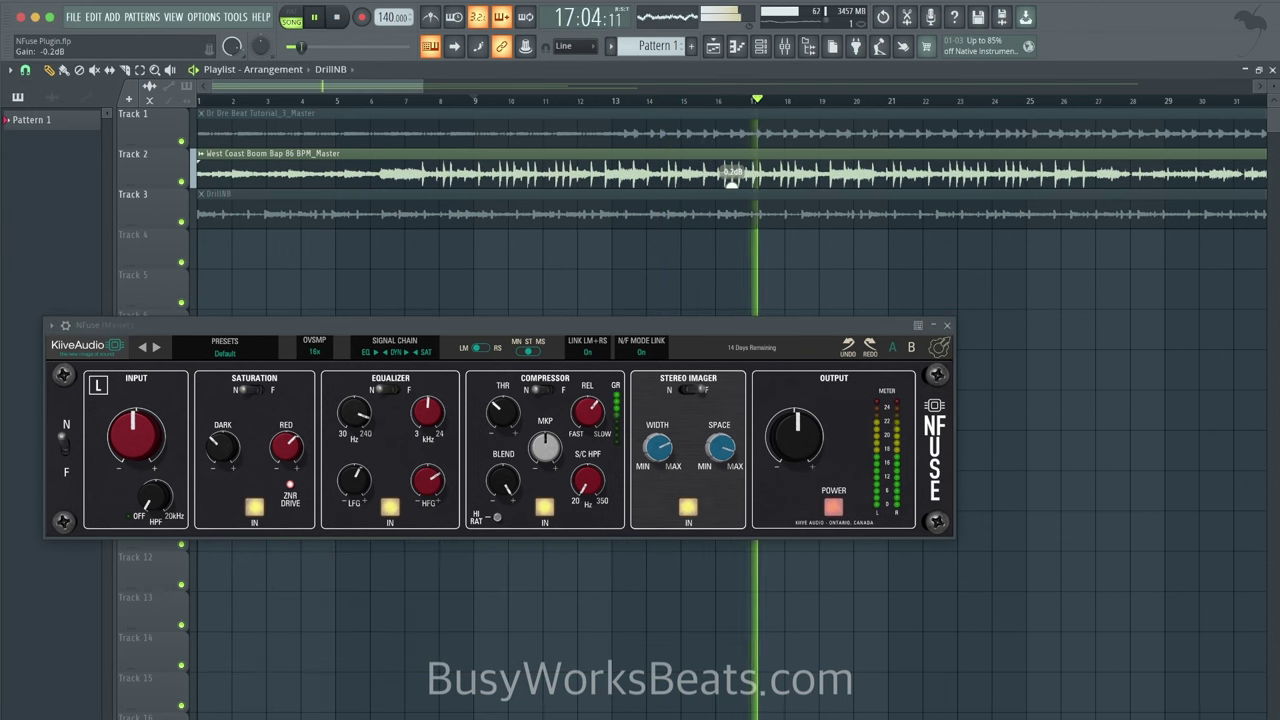
pyautogui.scroll(4, 731, 180)
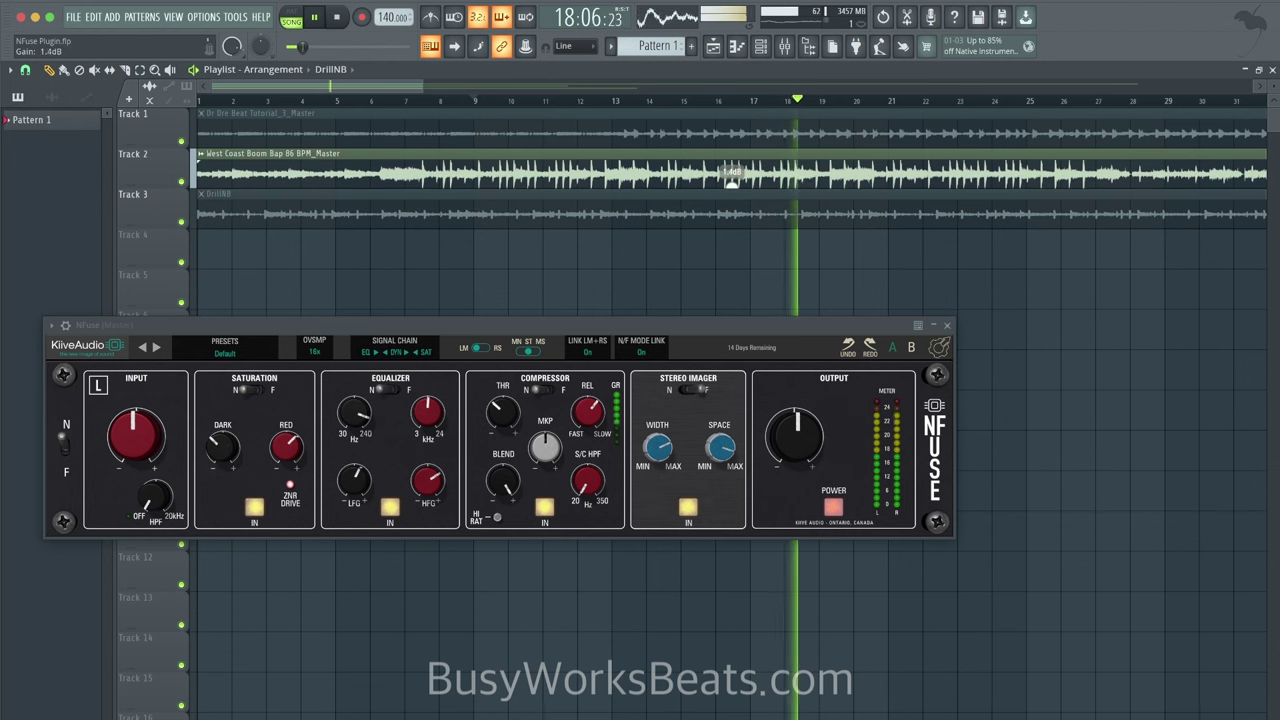
pyautogui.scroll(1, 731, 180)
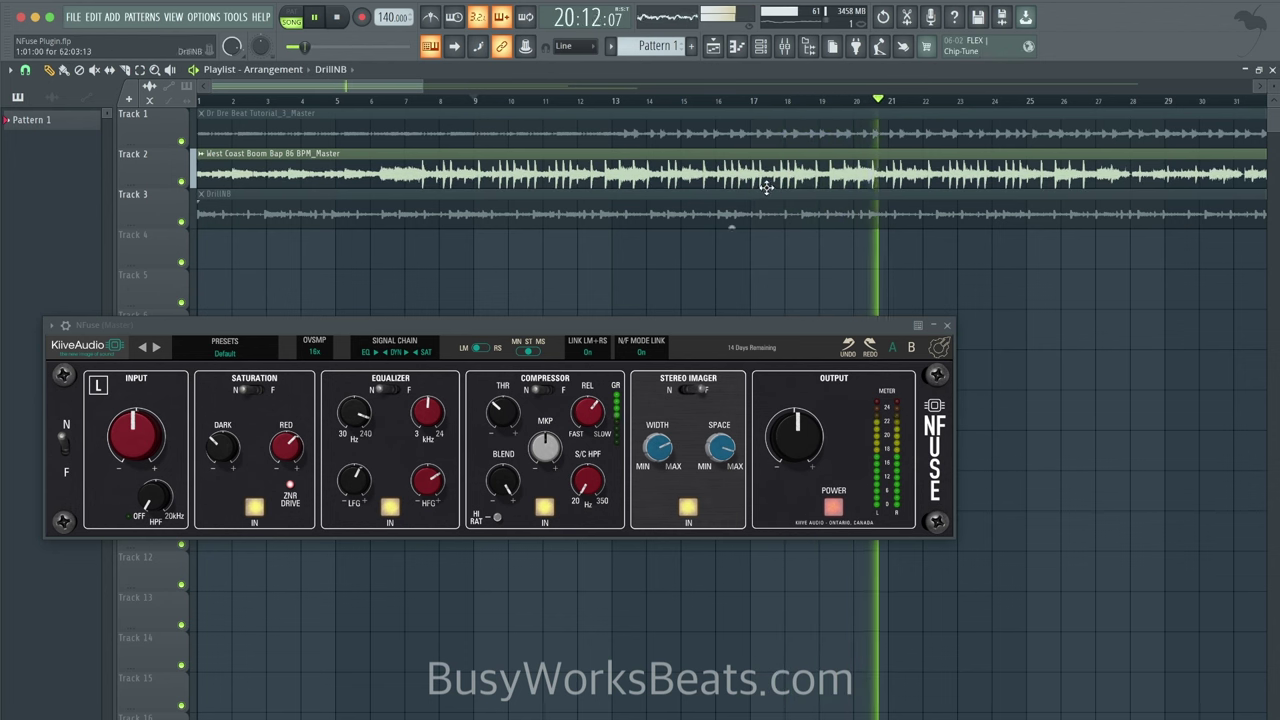
pyautogui.scroll(-8, 731, 180)
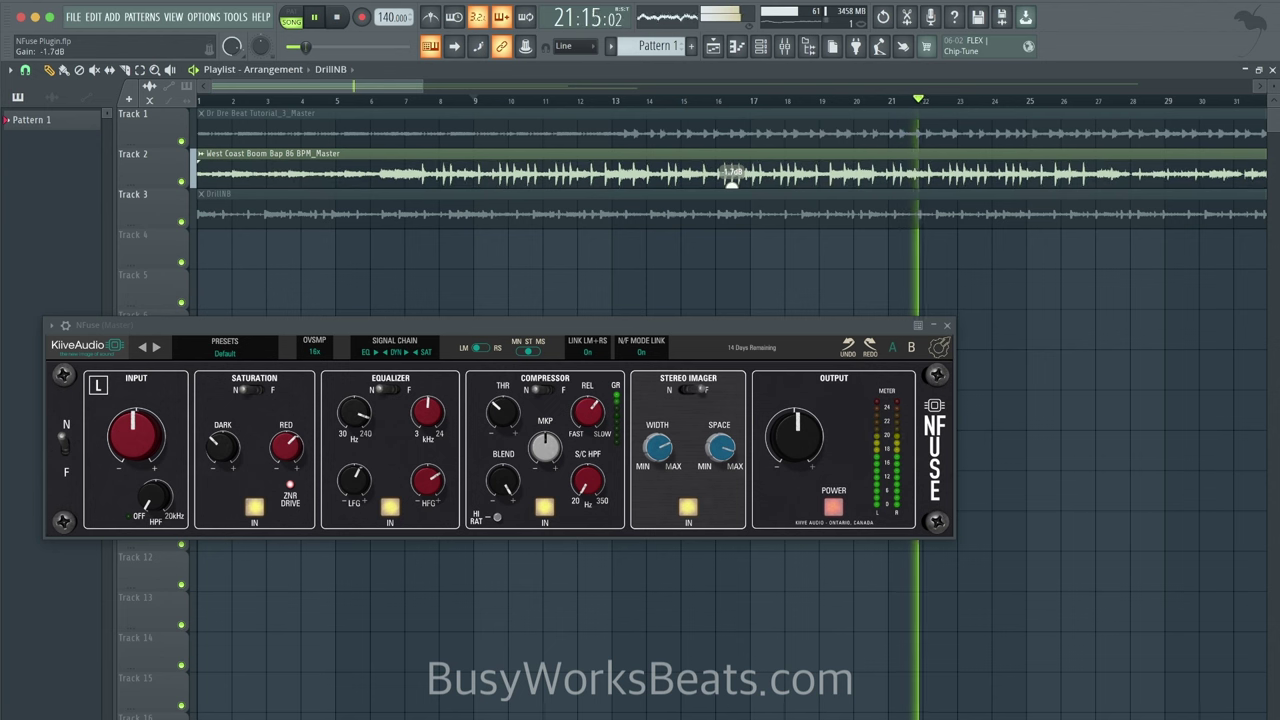
pyautogui.scroll(-3, 731, 180)
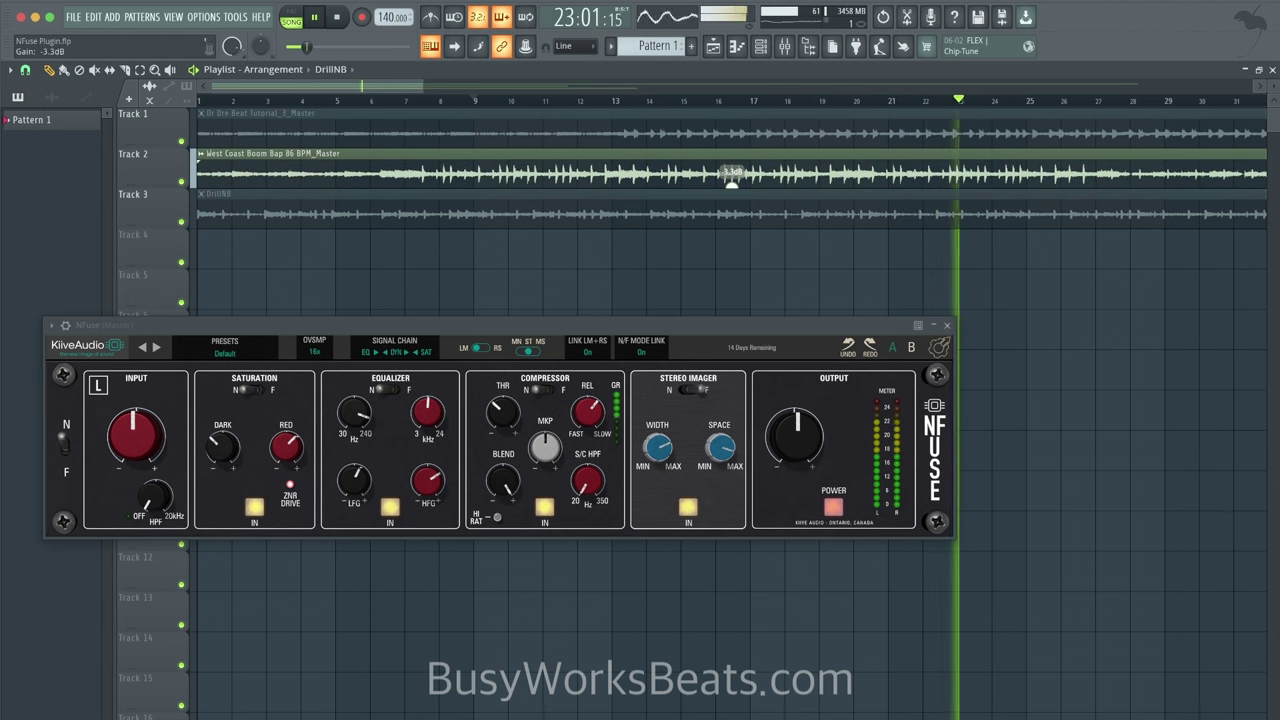
pyautogui.scroll(-4, 731, 180)
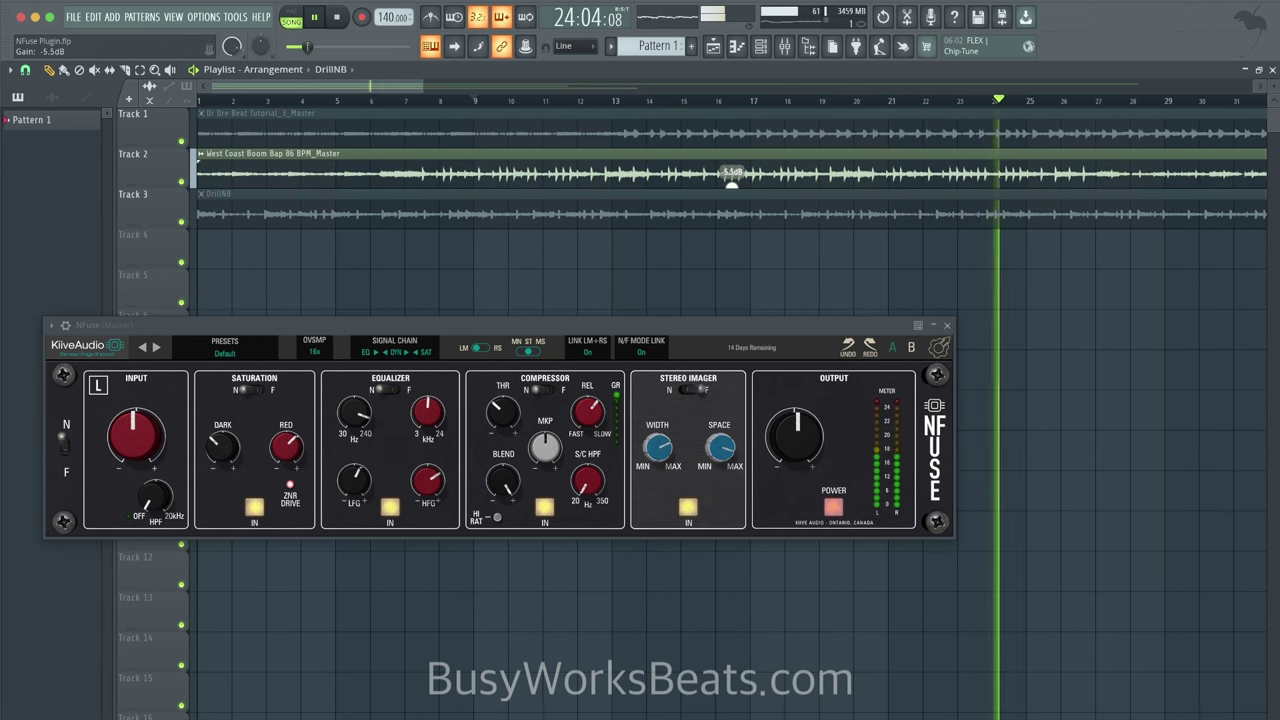
# Raise NFuse's compressor threshold and turn the boom bap clip's gain back up
pyautogui.moveTo(508, 406); pyautogui.dragTo(507, 388)
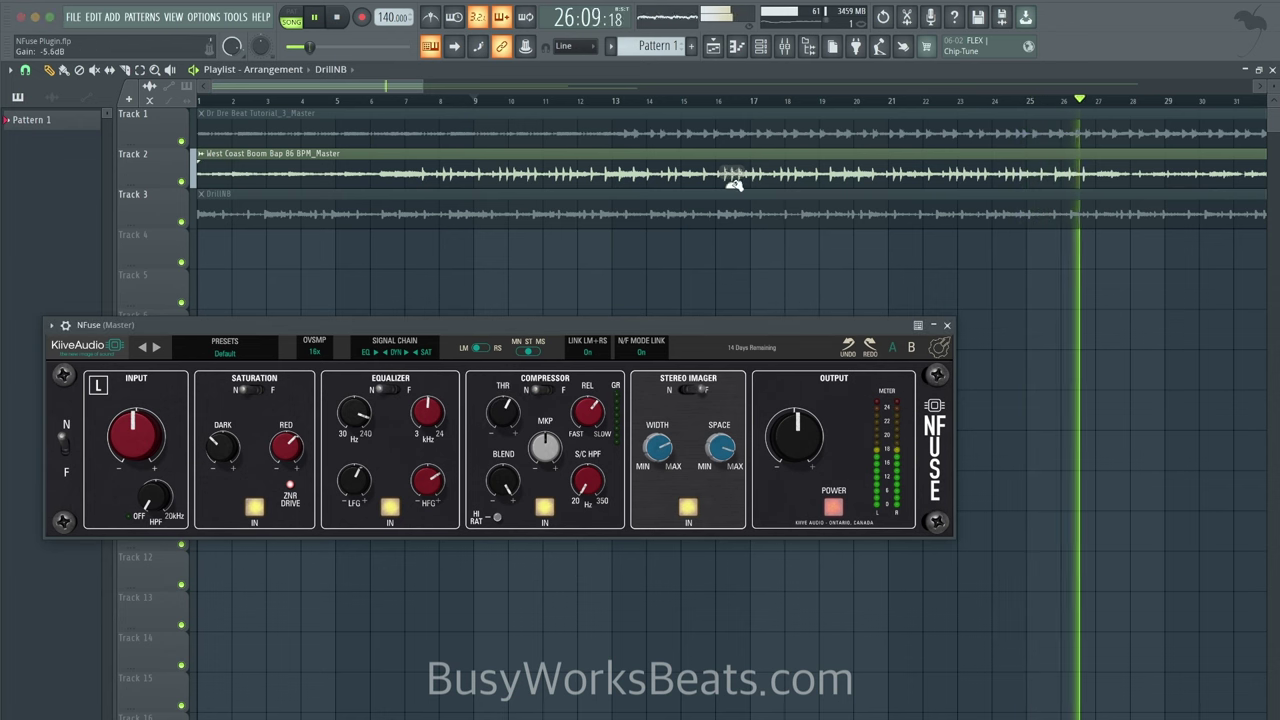
pyautogui.scroll(5, 733, 184)
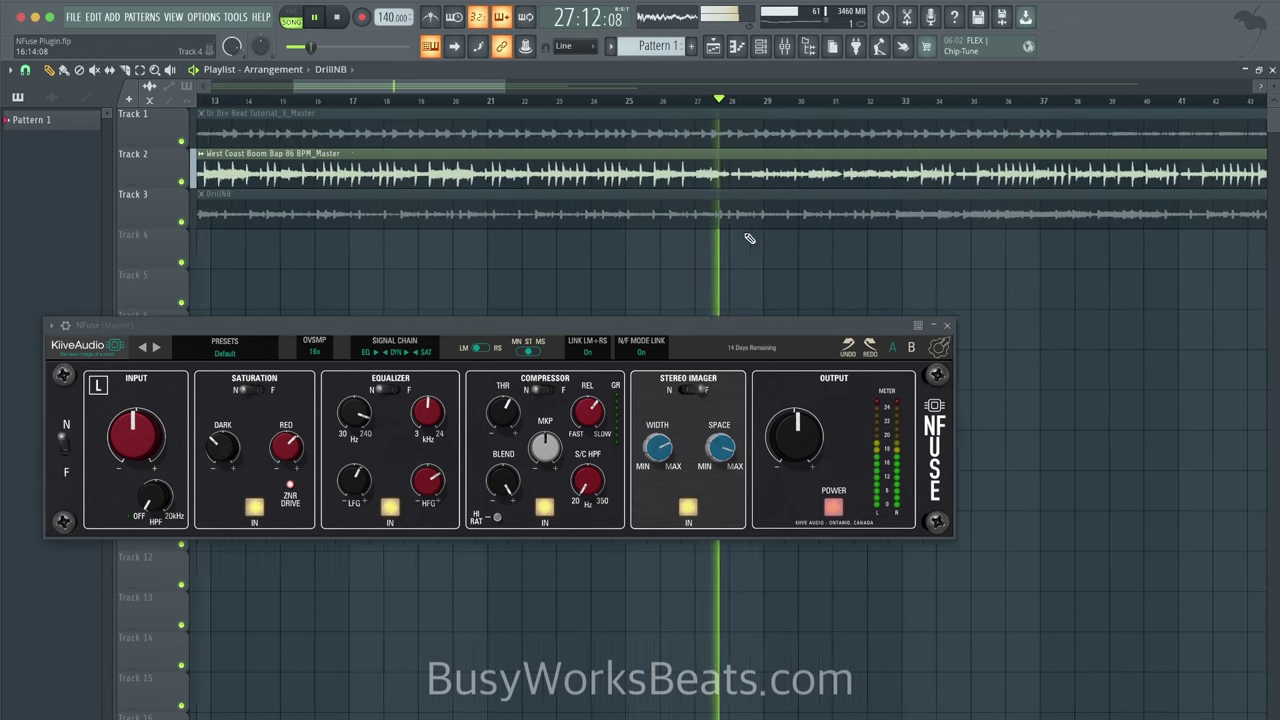
# Compare the boom bap beat with NFuse bypassed and engaged, then fine-tune the compressor's makeup gain around 1.2 dB
pyautogui.click(834, 508)
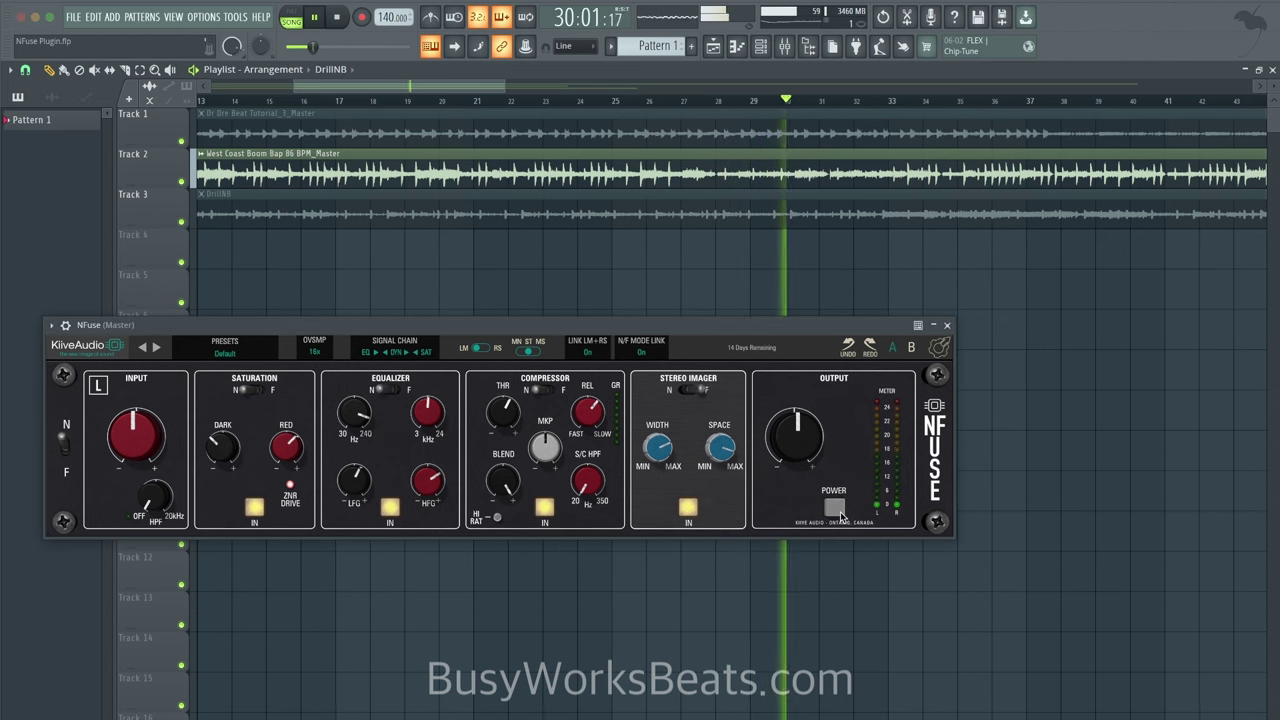
pyautogui.click(838, 511)
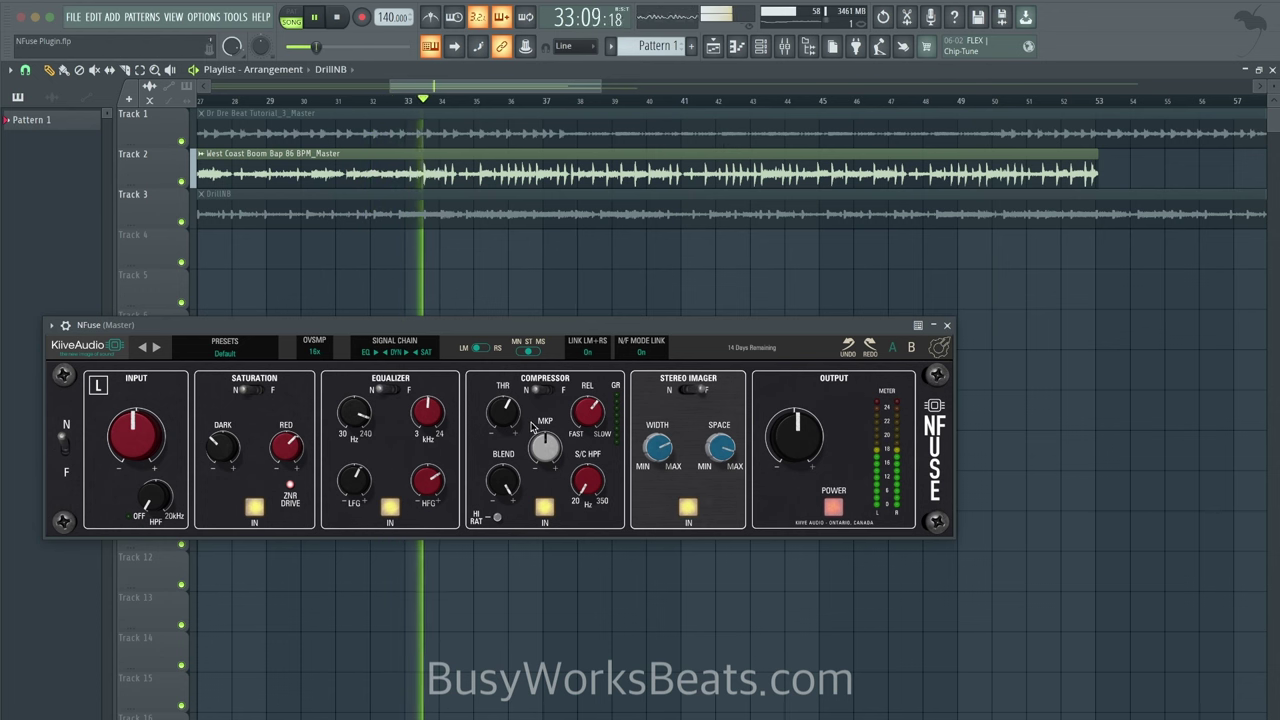
pyautogui.moveTo(545, 454); pyautogui.dragTo(545, 449)
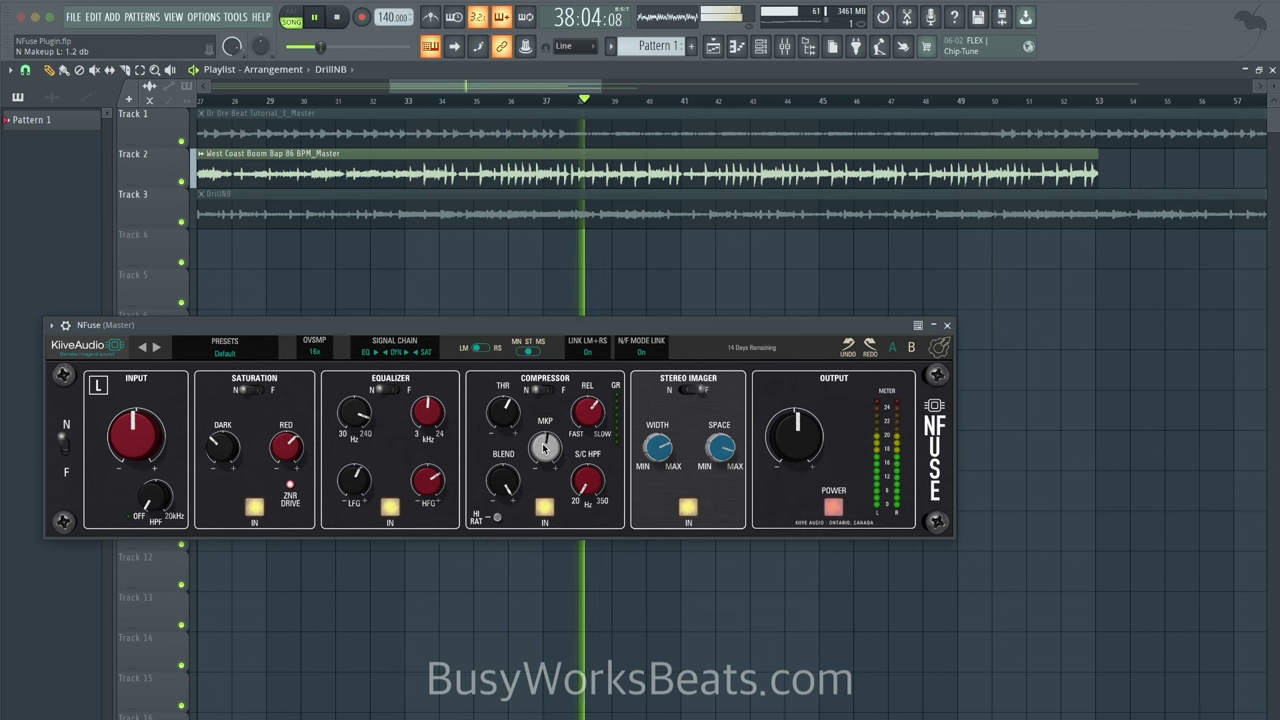
pyautogui.moveTo(543, 447); pyautogui.dragTo(543, 451)
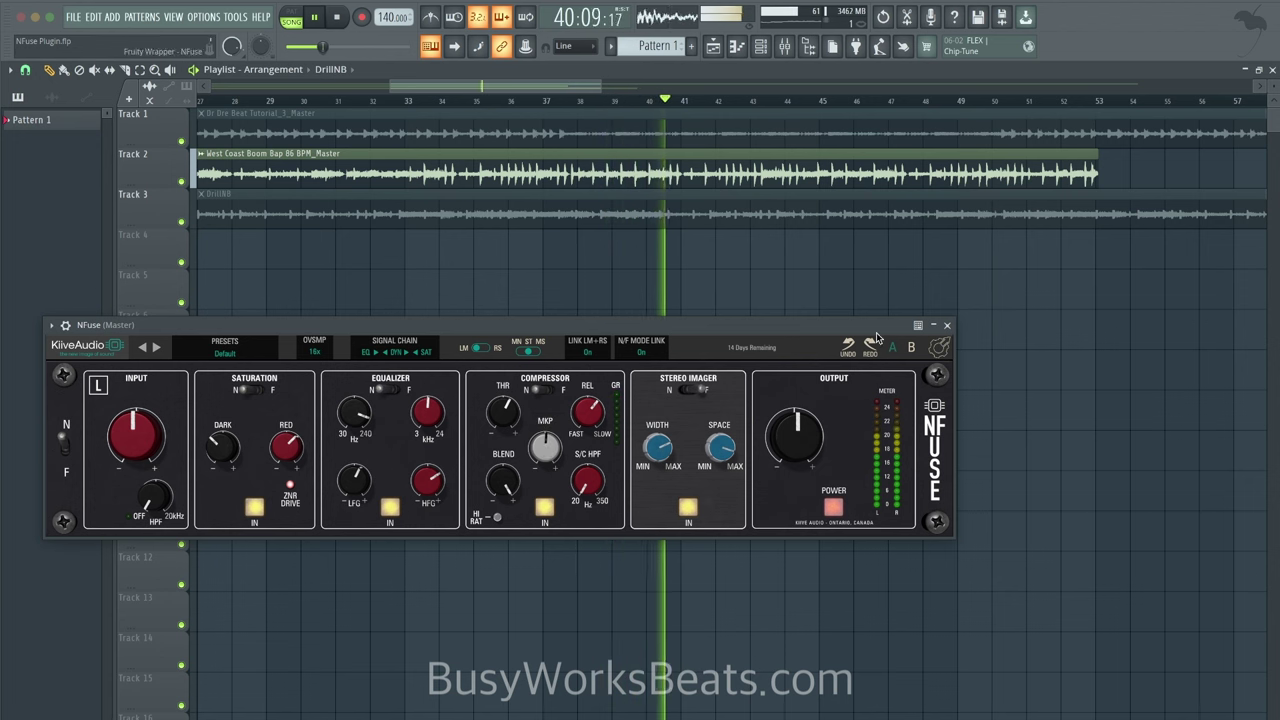
# Bypass and re-engage NFuse once more on the boom bap beat, then close the plugin window
pyautogui.click(833, 507)
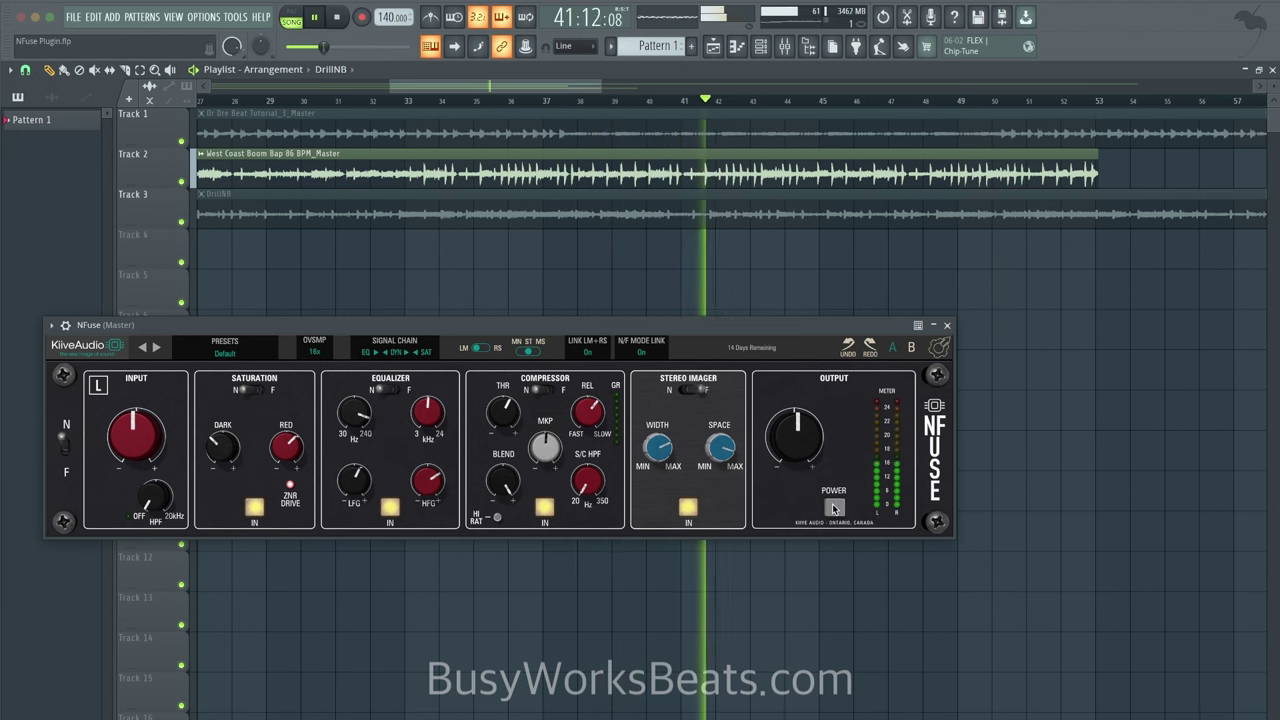
pyautogui.click(833, 507)
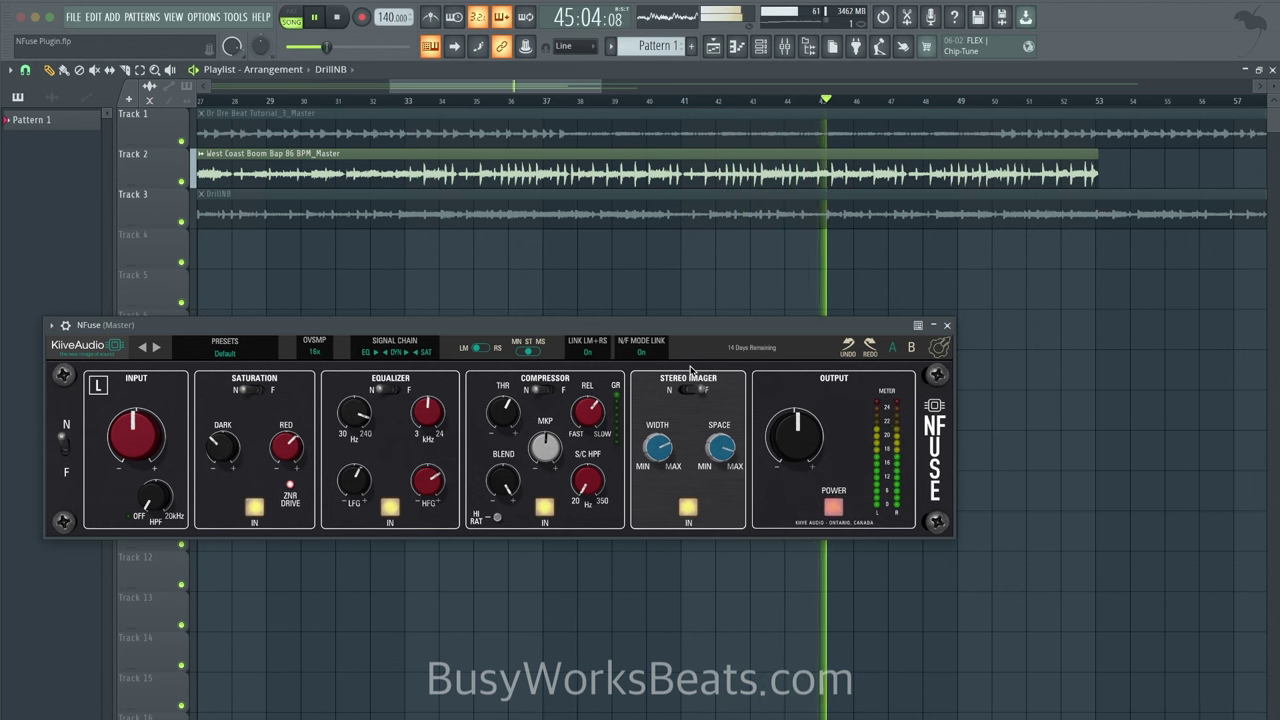
pyautogui.click(947, 325)
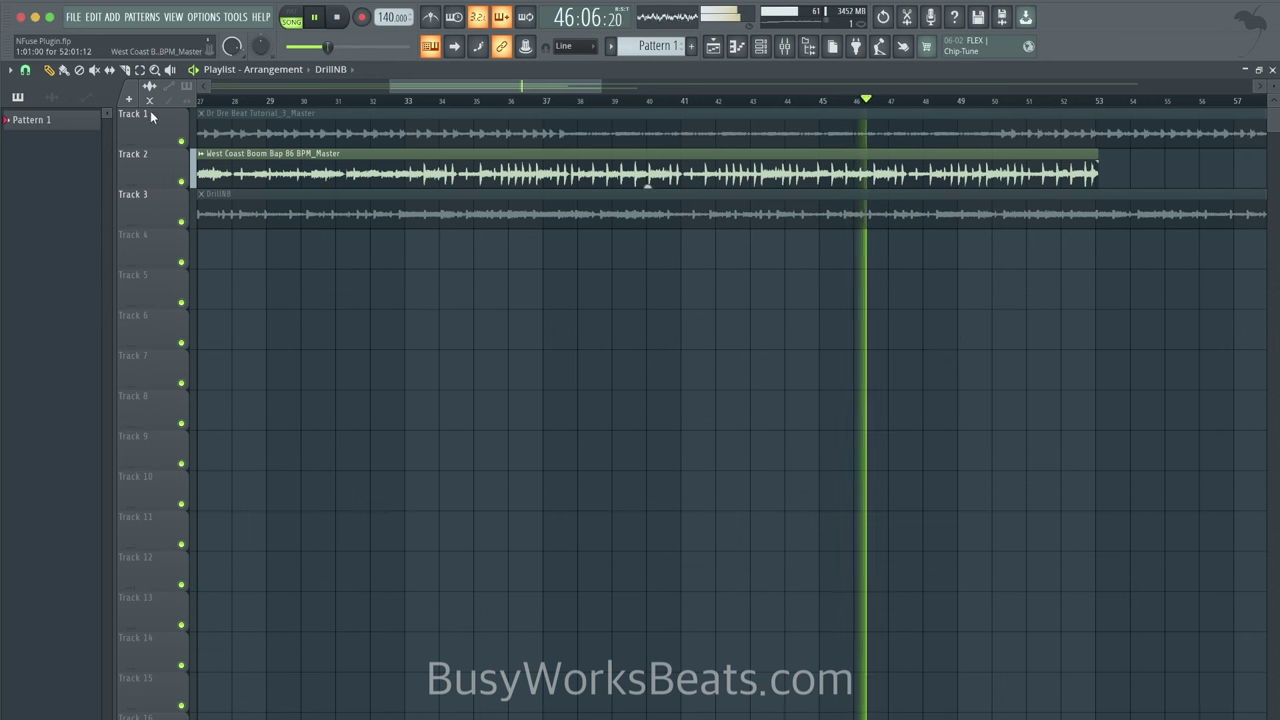
# Mute the West Coast Boom Bap clip on Track 2 and unmute the Dr Dre Beat Tutorial_3_Master clip on Track 1
pyautogui.click(95, 71)
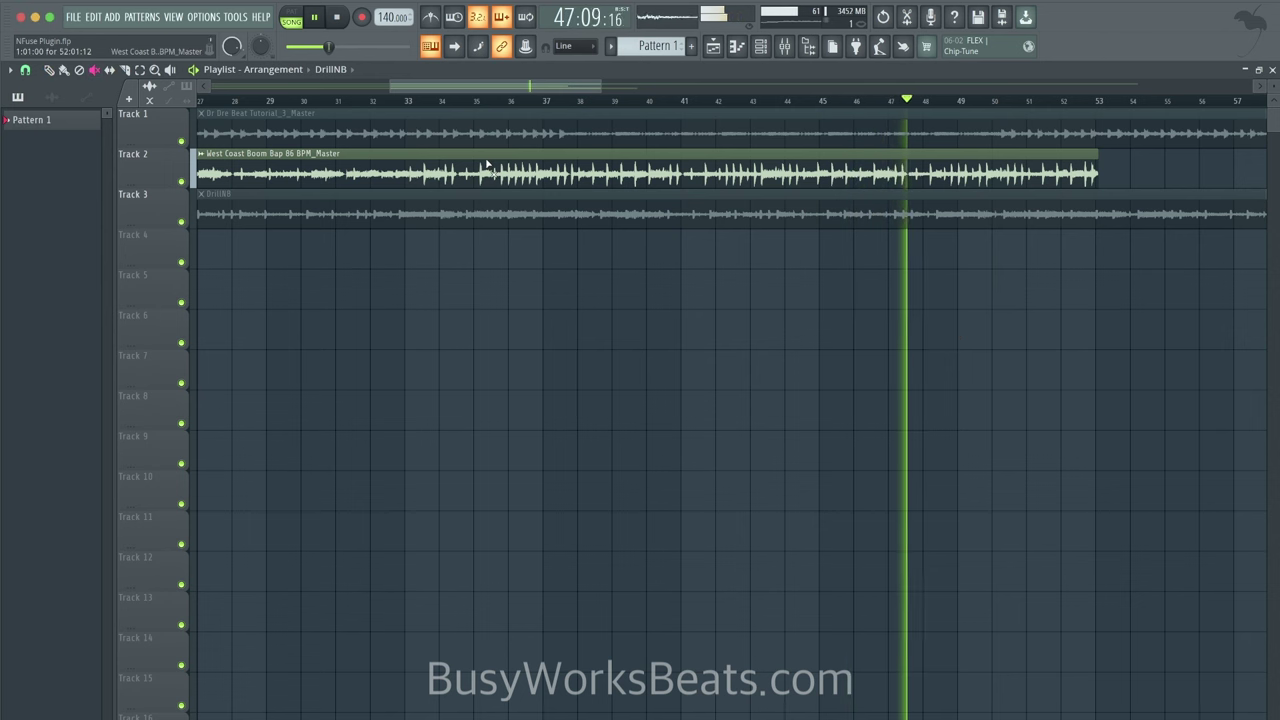
pyautogui.scroll(-3, 487, 164)
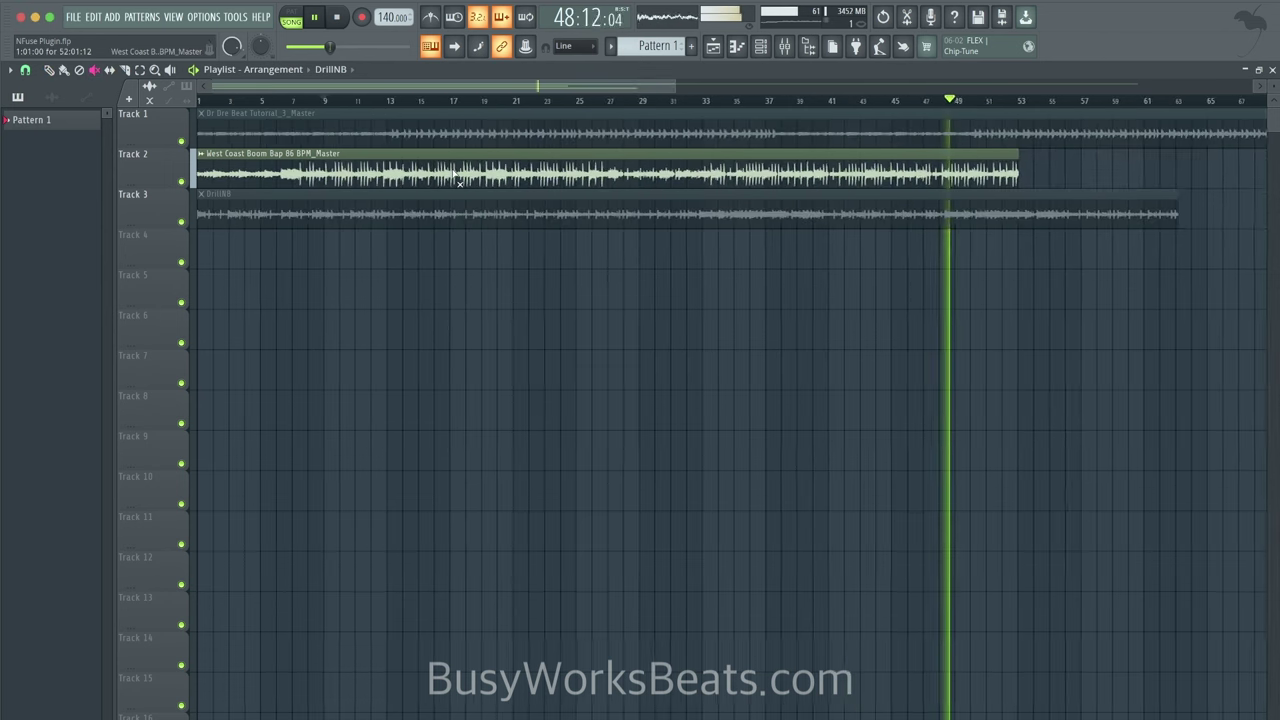
pyautogui.click(409, 163)
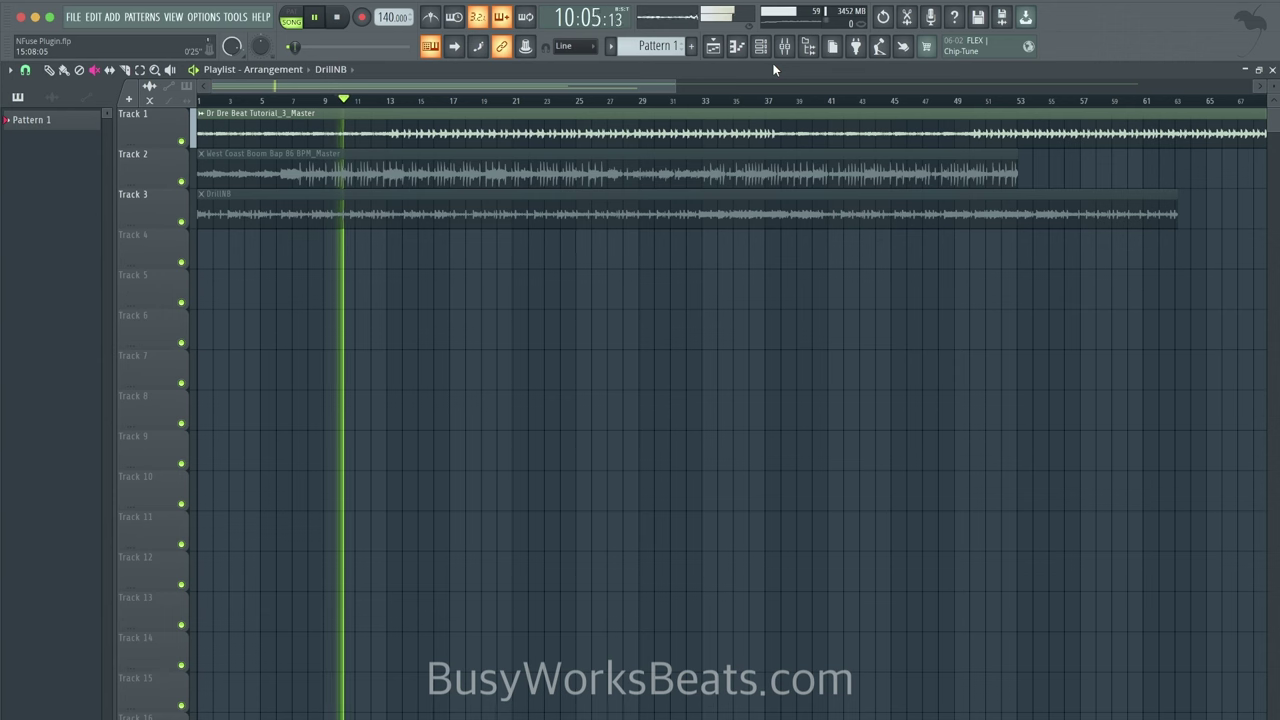
# Show the mixer, stop the Track 1 beat, and restart it from bar 10 with mixer insert 2 muted
pyautogui.click(785, 46)
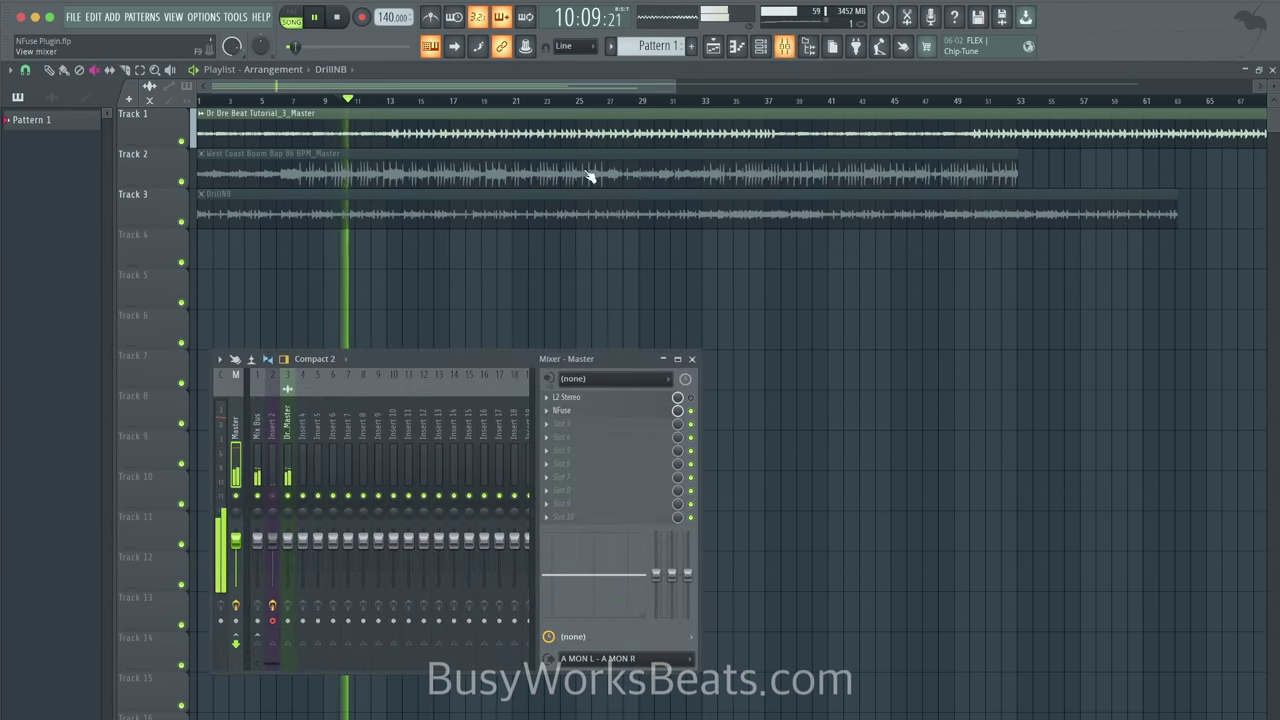
pyautogui.press('space')
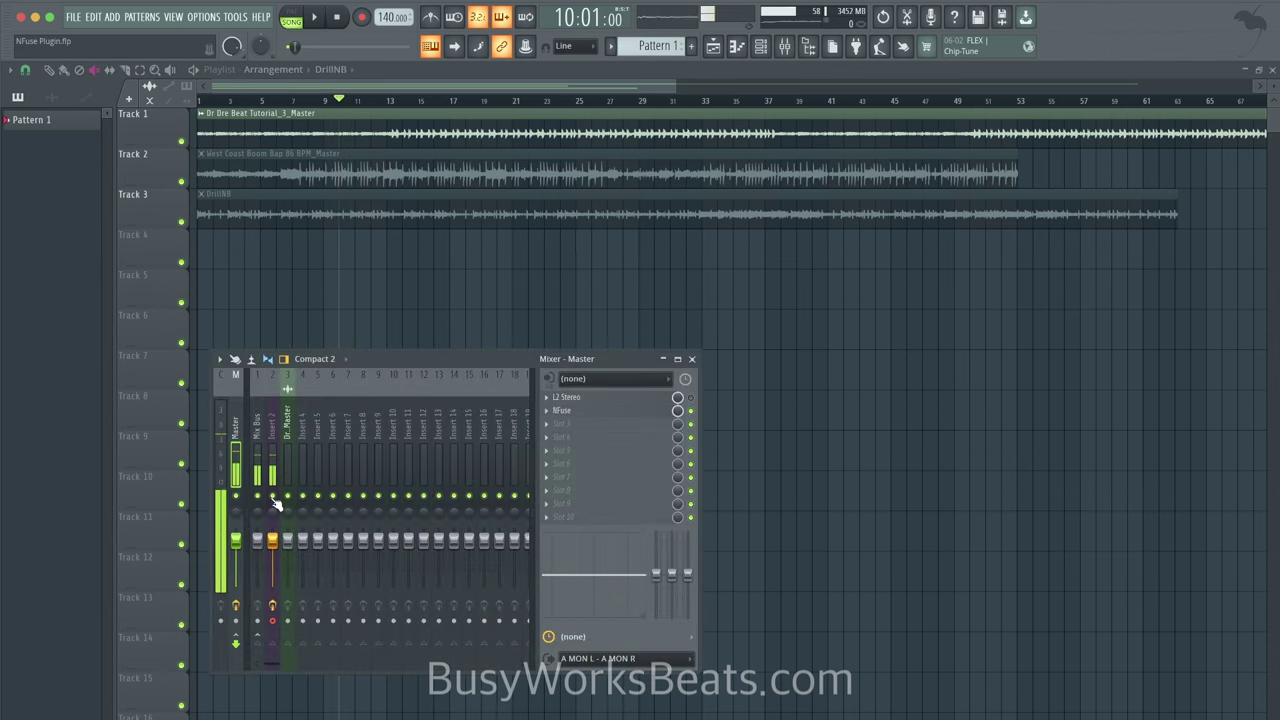
pyautogui.press('space')
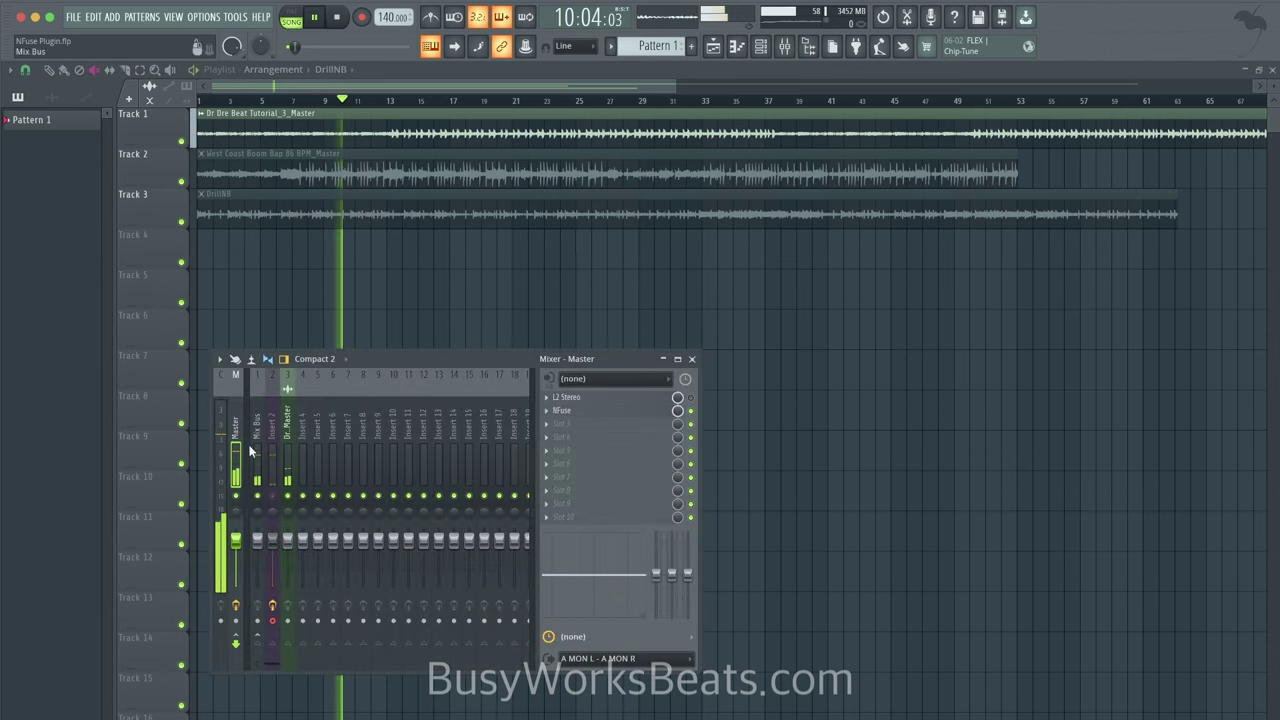
# Open NFuse on the Master channel and raise the Dr Dre Beat Tutorial_3_Master clip's gain to about -0.9 dB
pyautogui.click(581, 411)
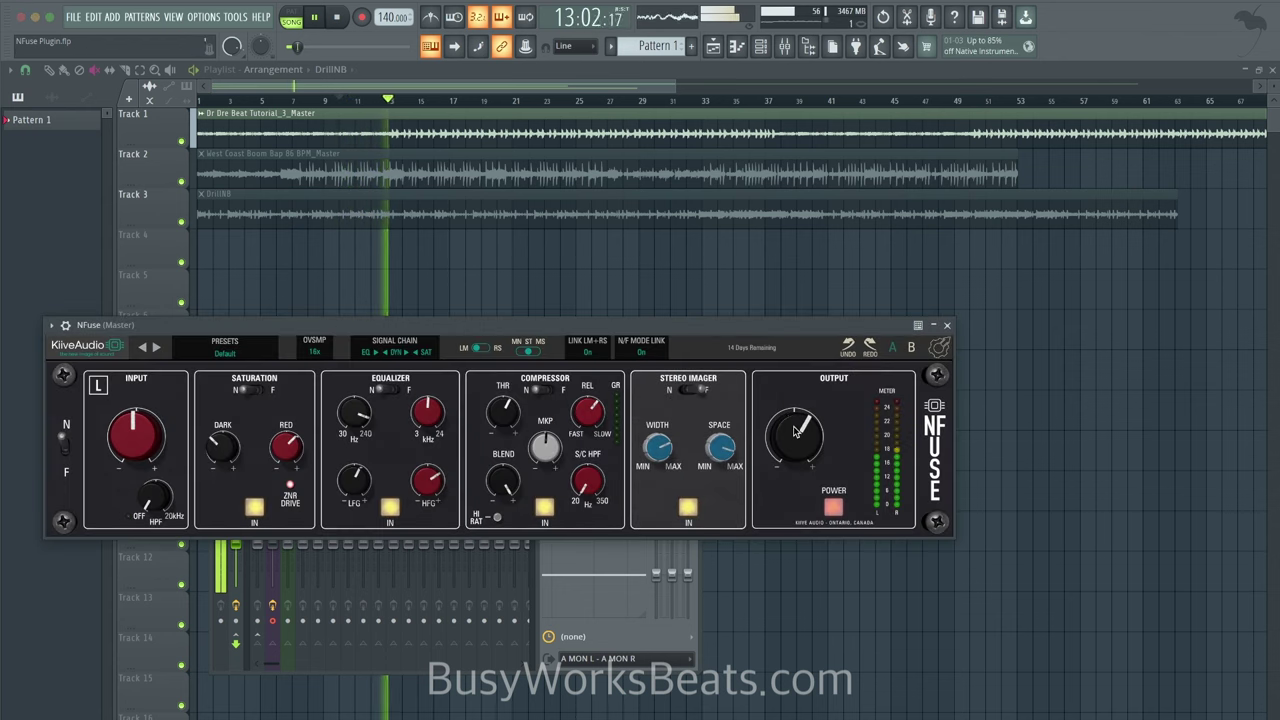
pyautogui.click(50, 71)
pyautogui.scroll(5, 733, 143)
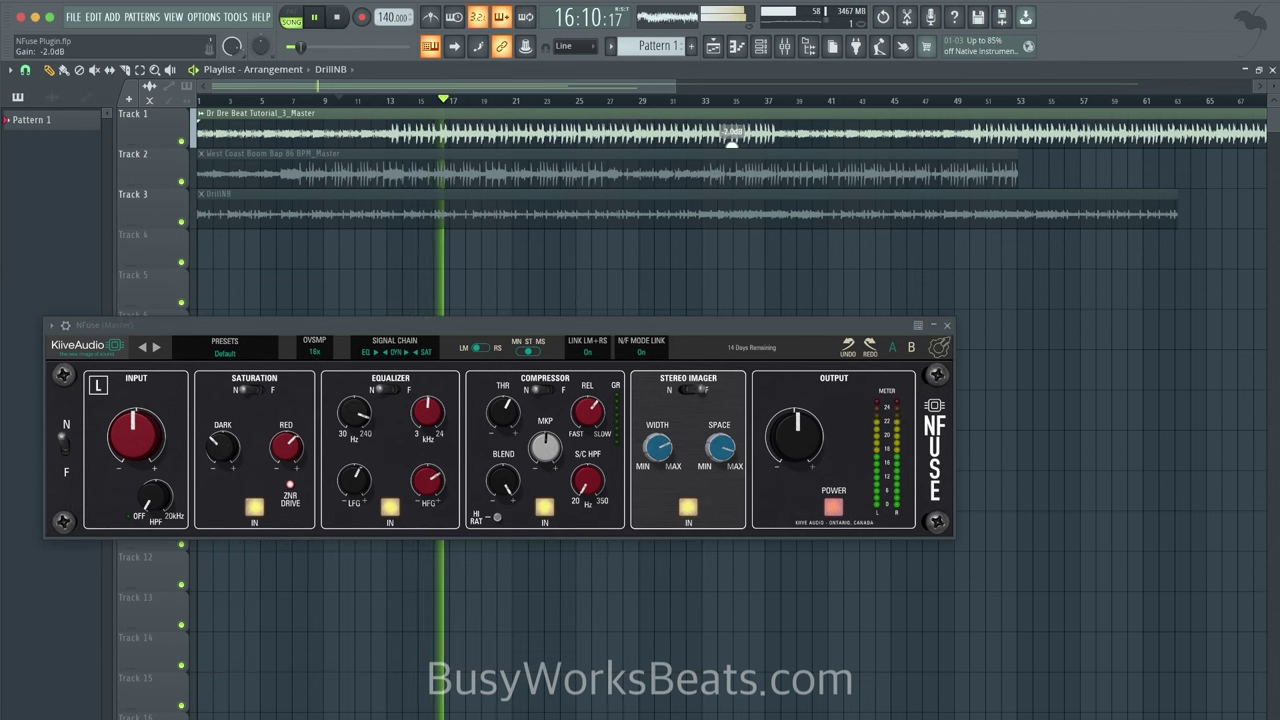
pyautogui.scroll(1, 732, 143)
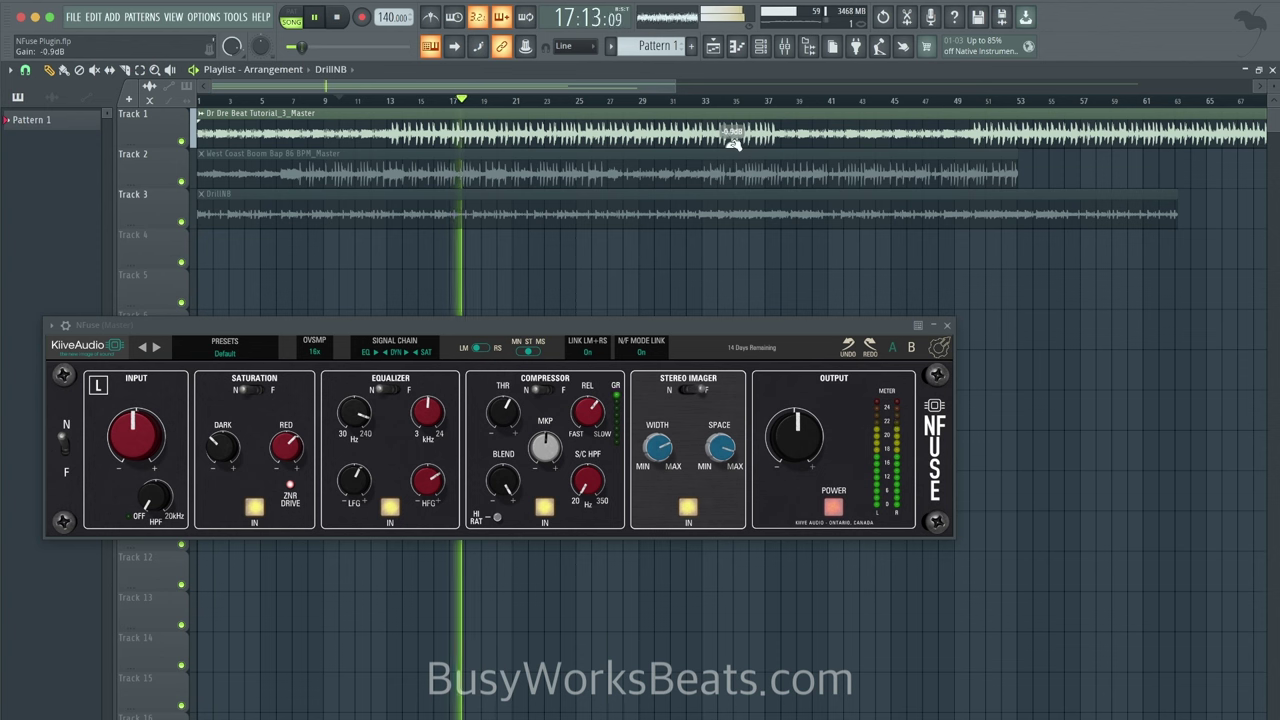
# Set the NFuse compressor's release to about 268 and compare the beat with the equalizer section off and on
pyautogui.moveTo(593, 405)
pyautogui.mouseDown()
pyautogui.moveTo(592, 438)
pyautogui.moveTo(589, 410)
pyautogui.mouseUp()
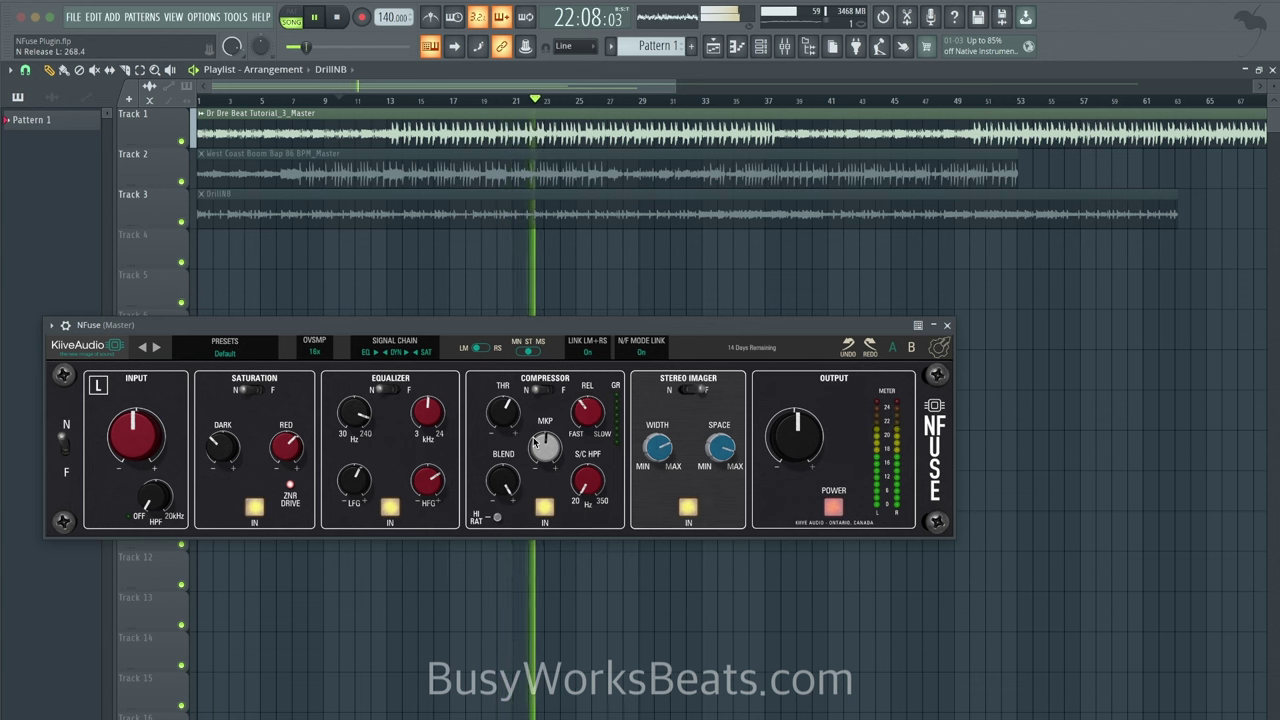
pyautogui.click(389, 509)
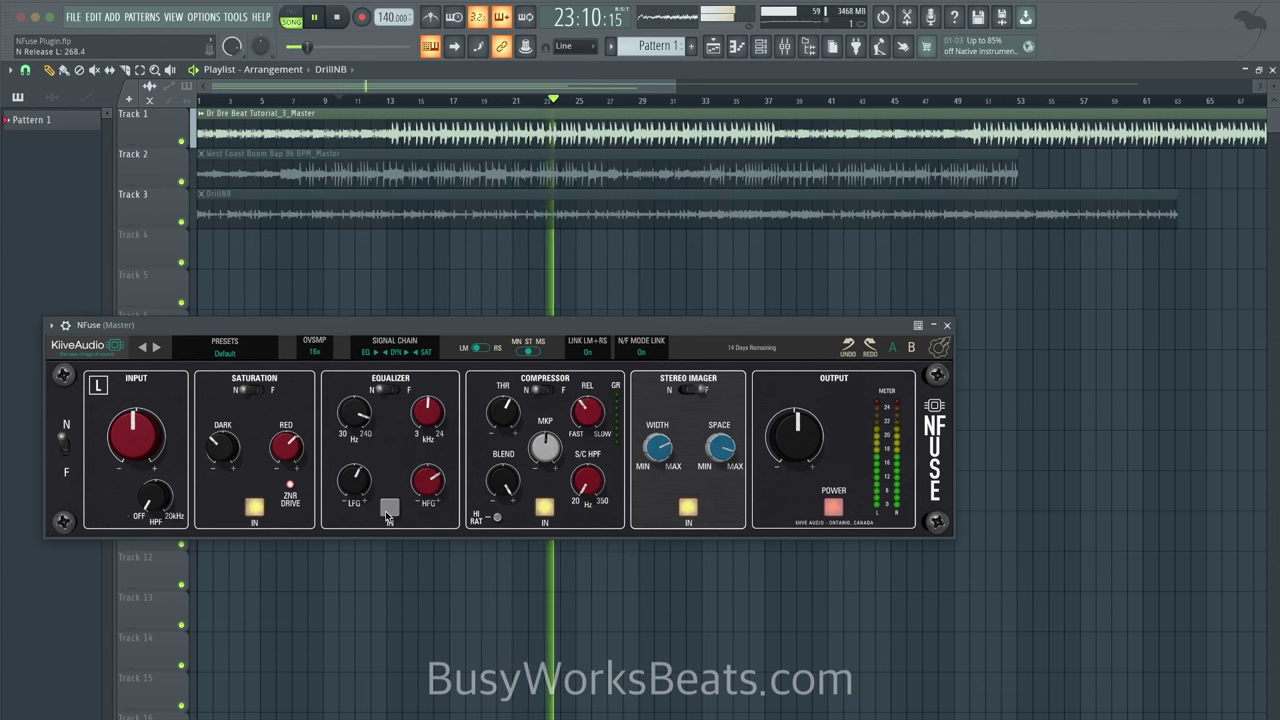
pyautogui.click(389, 509)
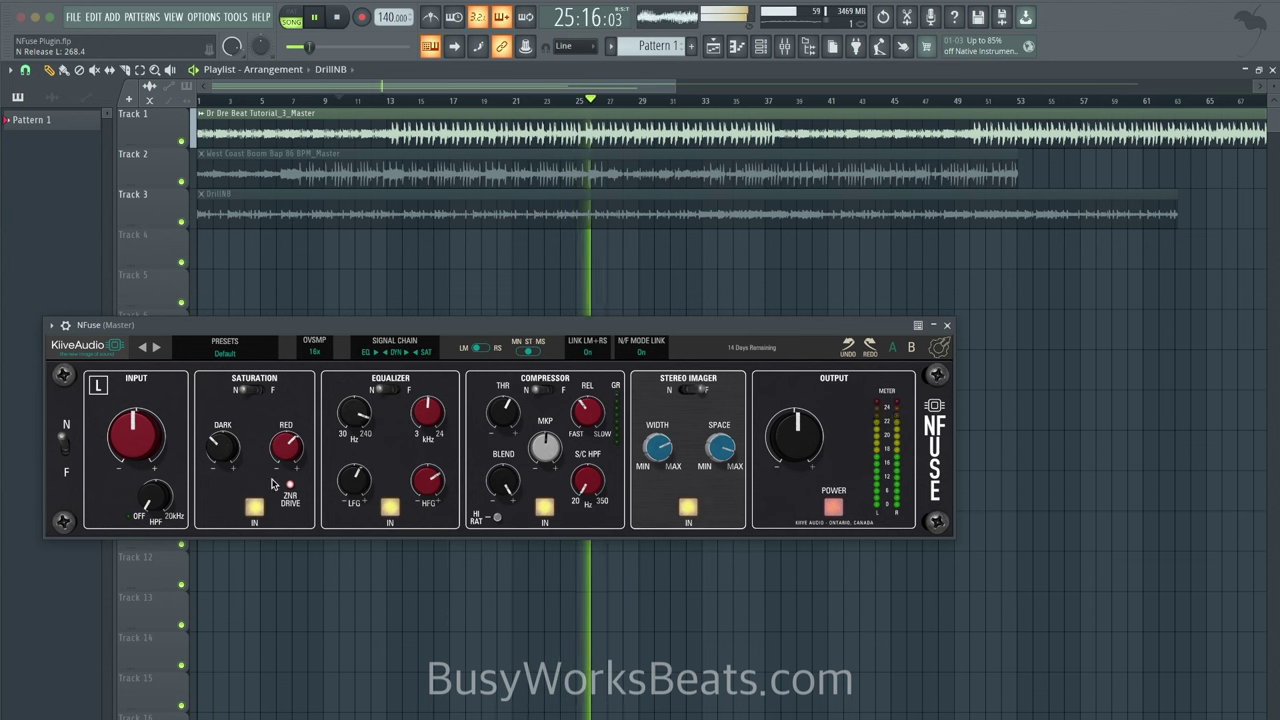
# Adjust NFuse to about 6.0 dark saturation, -8.6 dB compressor threshold and 1.2 dB low-frequency equalizer gain
pyautogui.moveTo(227, 447); pyautogui.dragTo(235, 421)
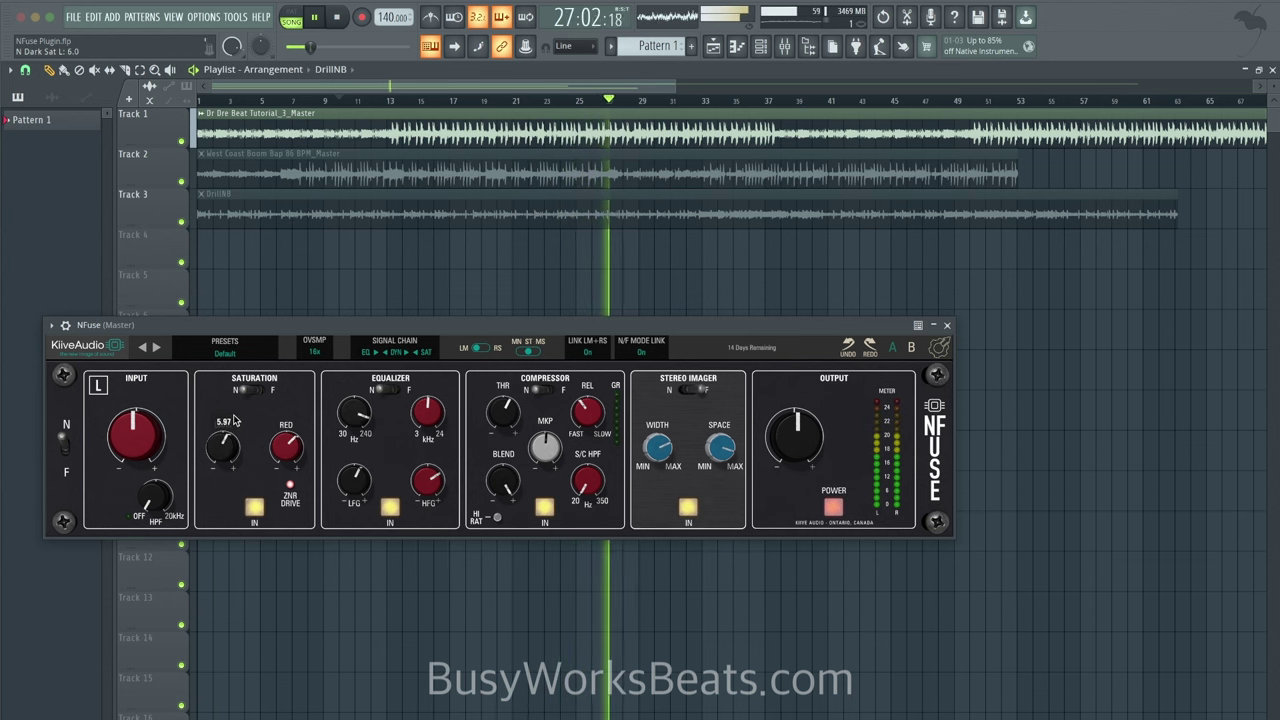
pyautogui.moveTo(504, 411); pyautogui.dragTo(505, 405)
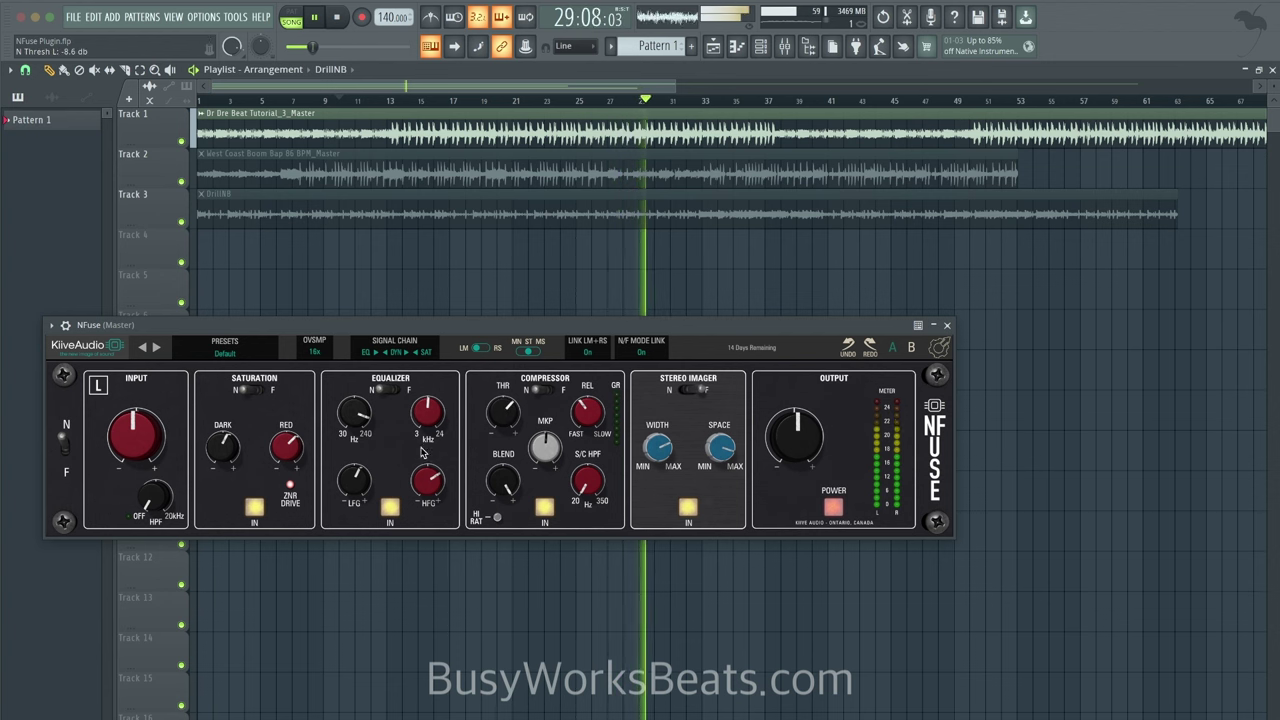
pyautogui.moveTo(362, 472); pyautogui.dragTo(362, 475)
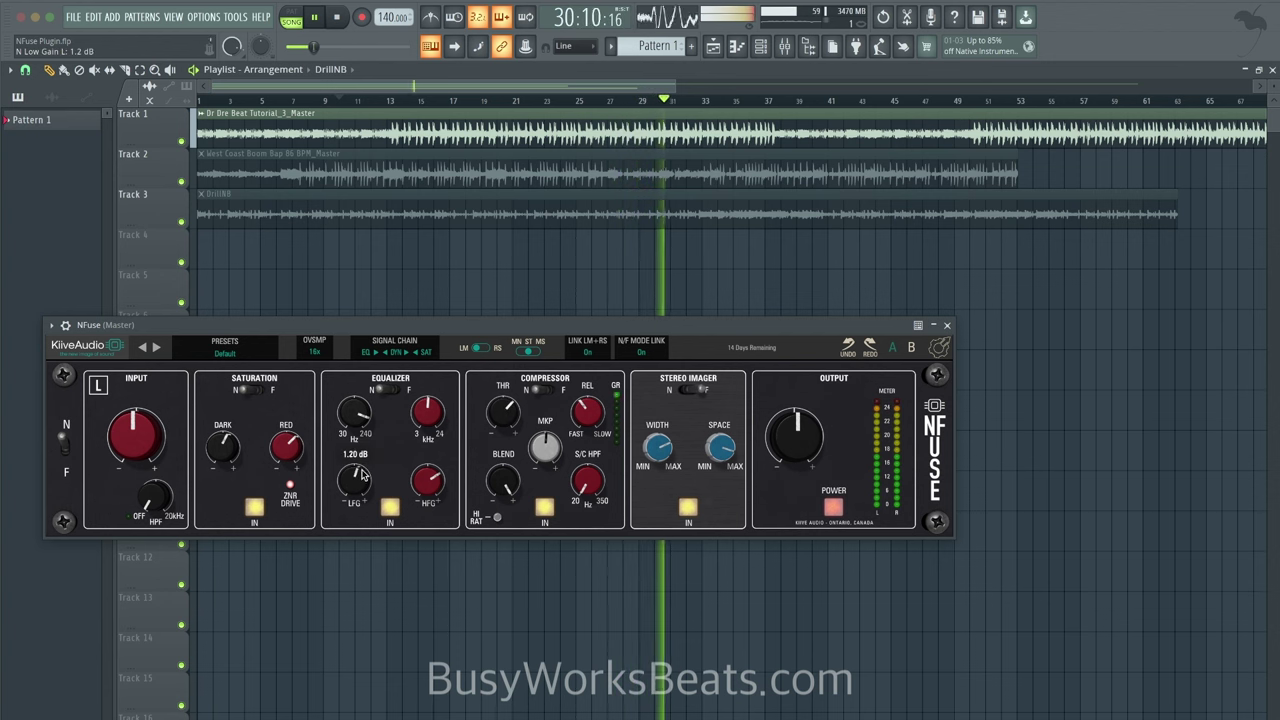
# Compare the stereo imager's N and F modes on the Dr Dre beat and leave it in N mode
pyautogui.click(688, 390)
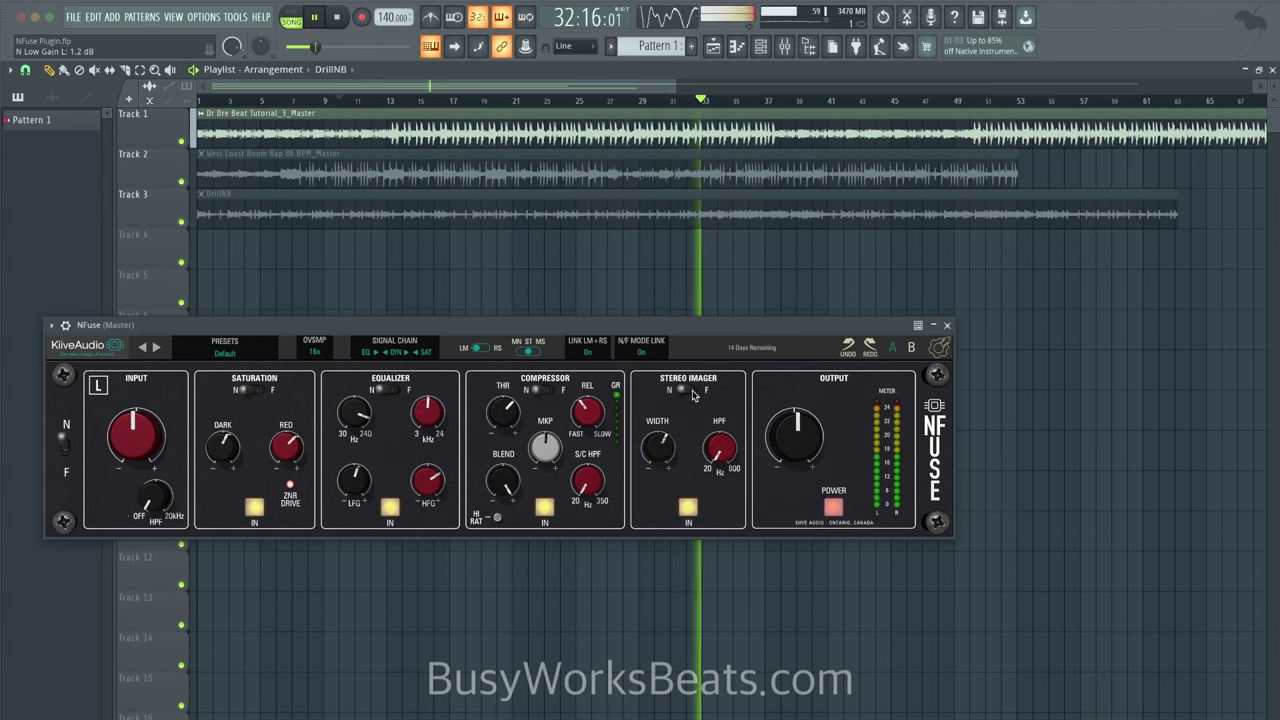
pyautogui.click(693, 394)
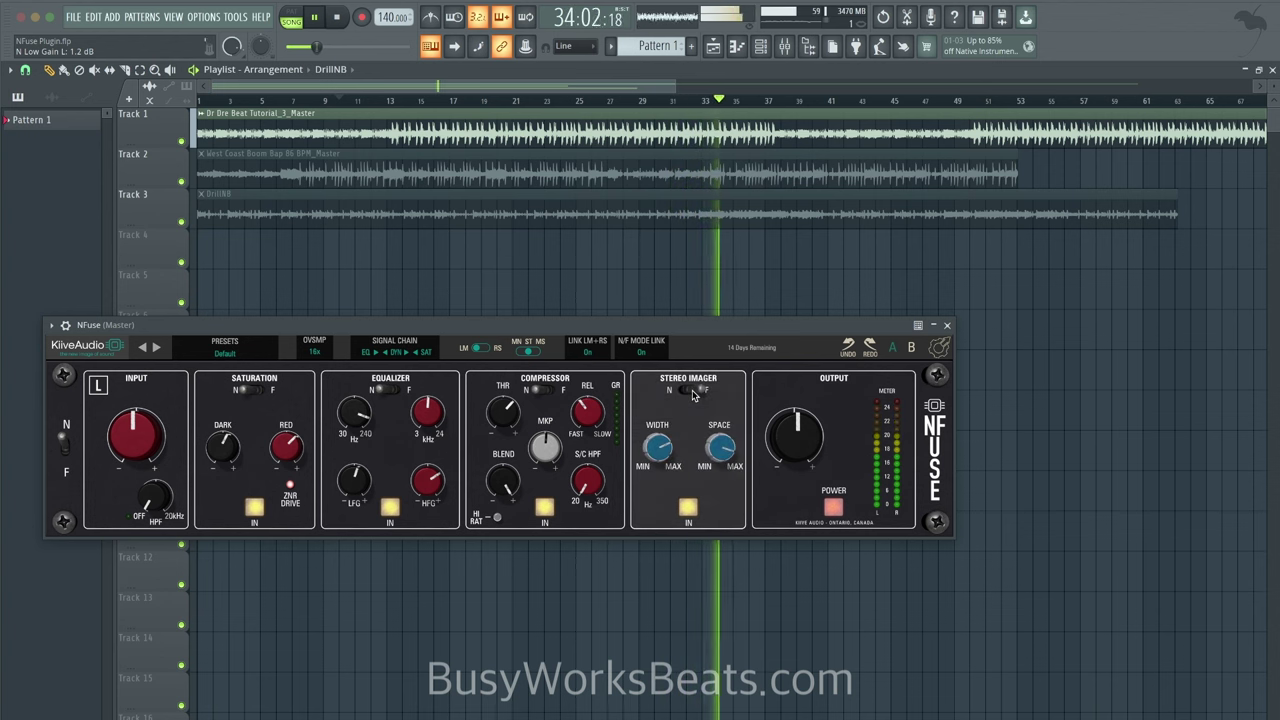
pyautogui.click(692, 394)
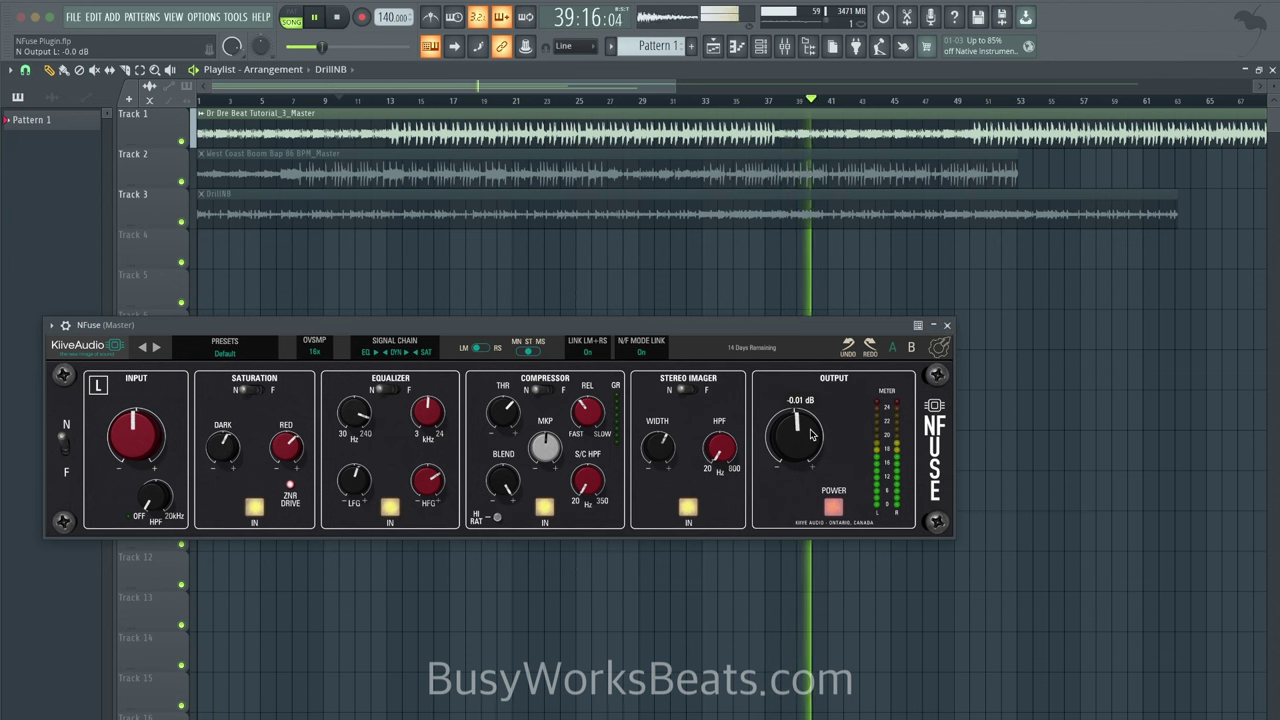
# Try NFuse output levels of about 2.5 dB and 0.9 dB, and reset the output to 0 dB
pyautogui.moveTo(811, 434)
pyautogui.mouseDown()
pyautogui.moveTo(814, 420)
pyautogui.moveTo(806, 442)
pyautogui.mouseUp()
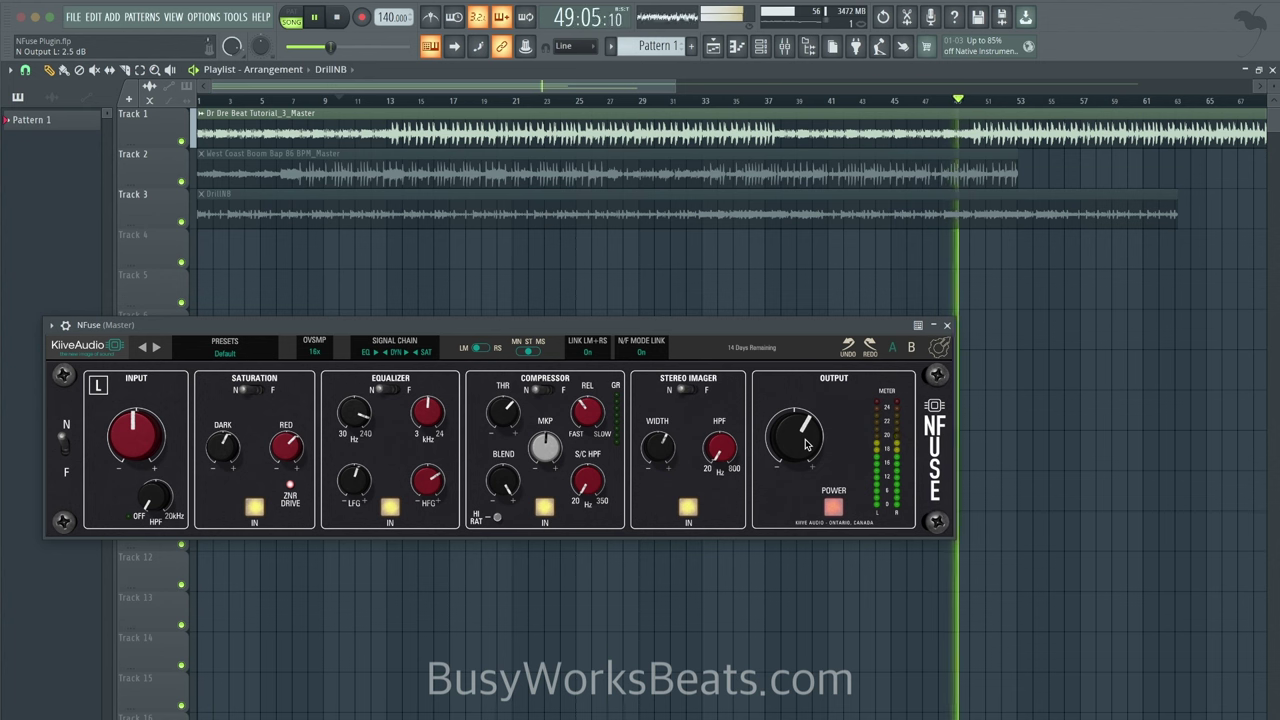
pyautogui.moveTo(805, 445); pyautogui.dragTo(806, 449)
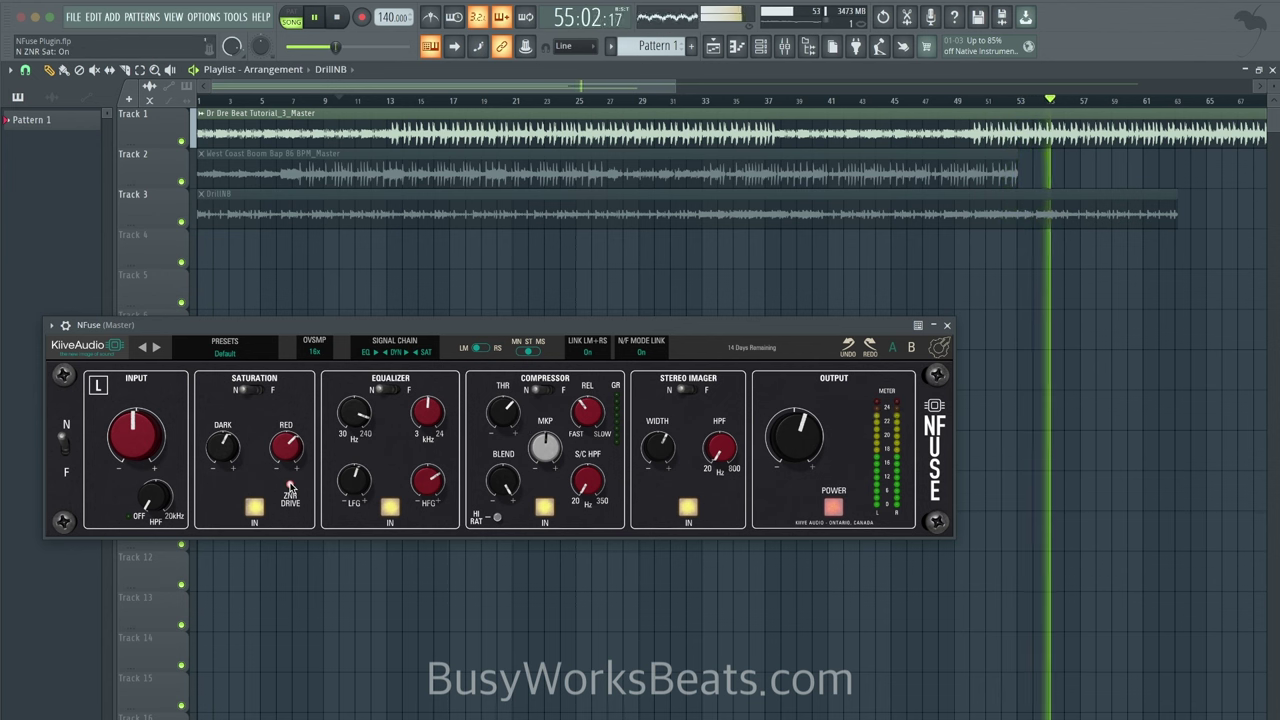
pyautogui.moveTo(801, 421); pyautogui.dragTo(800, 427)
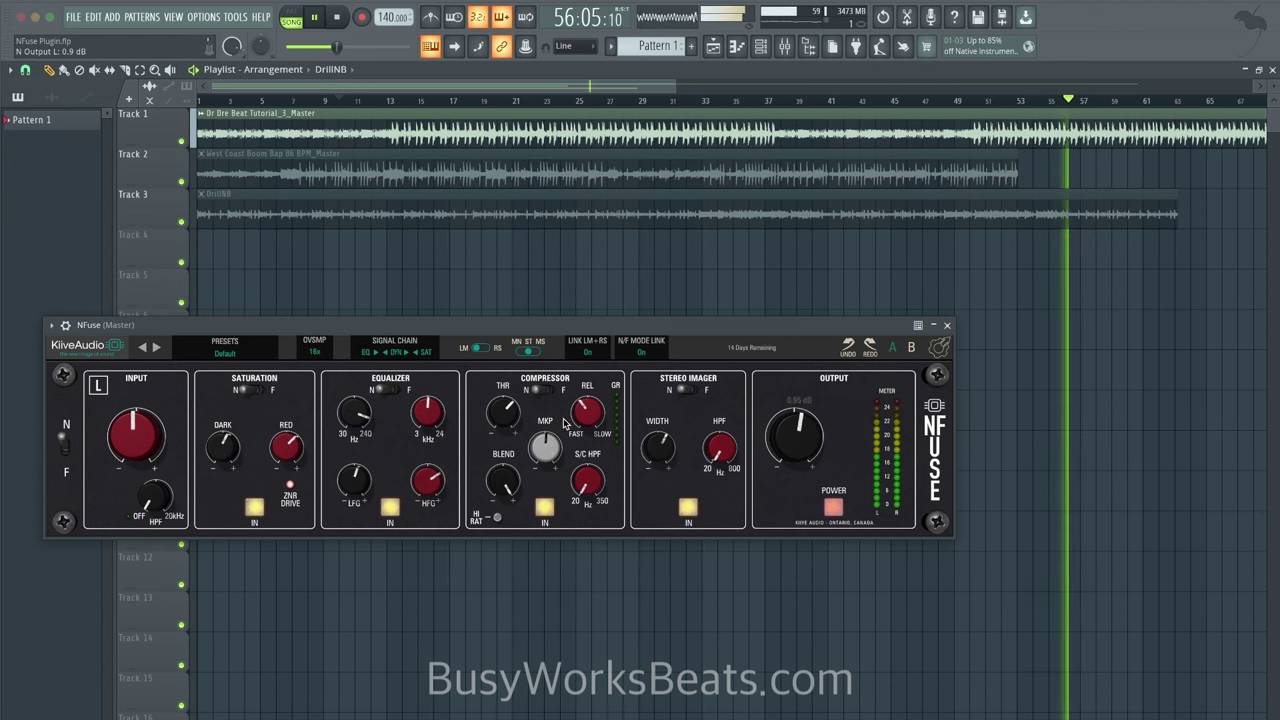
pyautogui.doubleClick(796, 430)
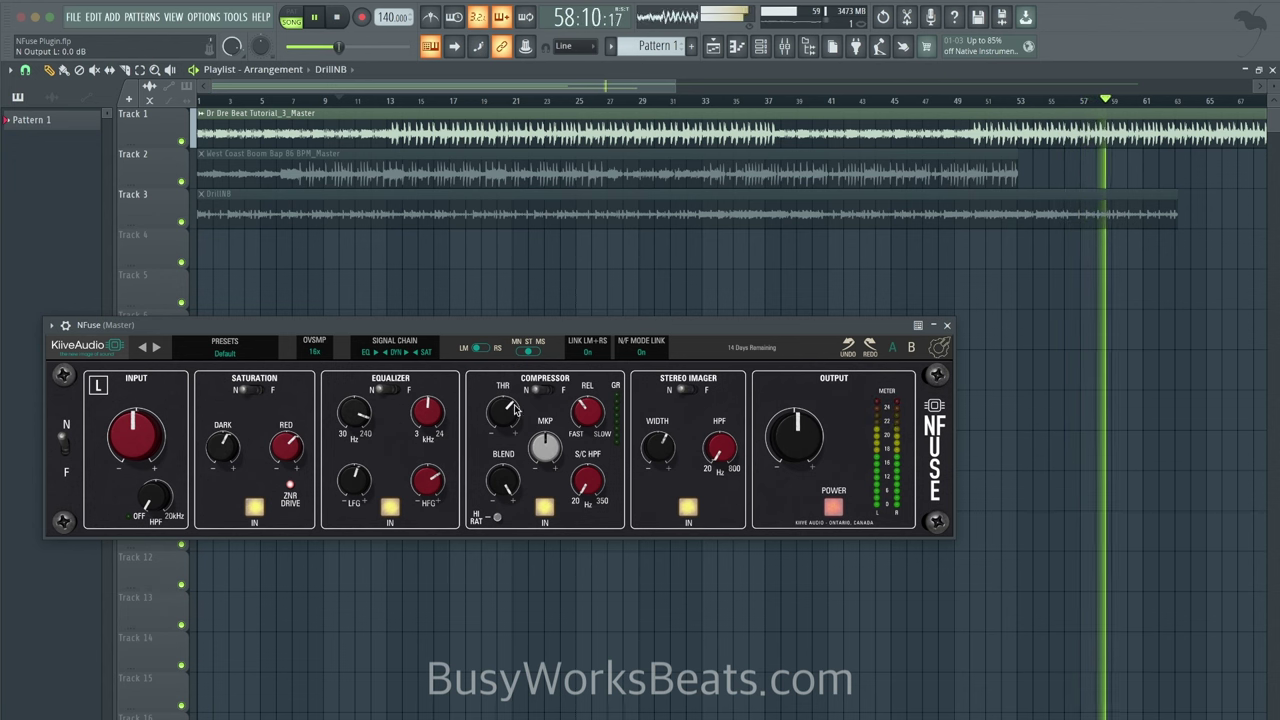
# Fine-tune the compressor threshold to about -8.4 dB and the low-frequency gain to about 0.7 dB, and close NFuse
pyautogui.moveTo(501, 415); pyautogui.dragTo(502, 412)
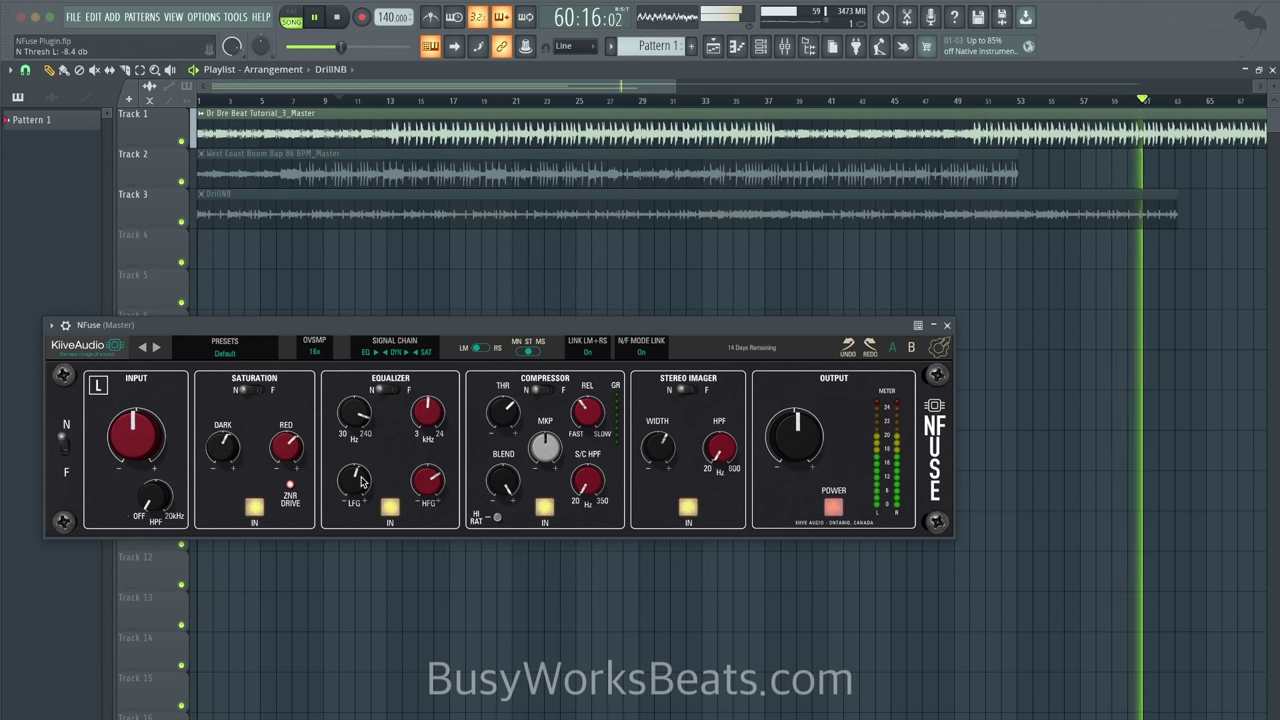
pyautogui.moveTo(356, 481); pyautogui.dragTo(357, 494)
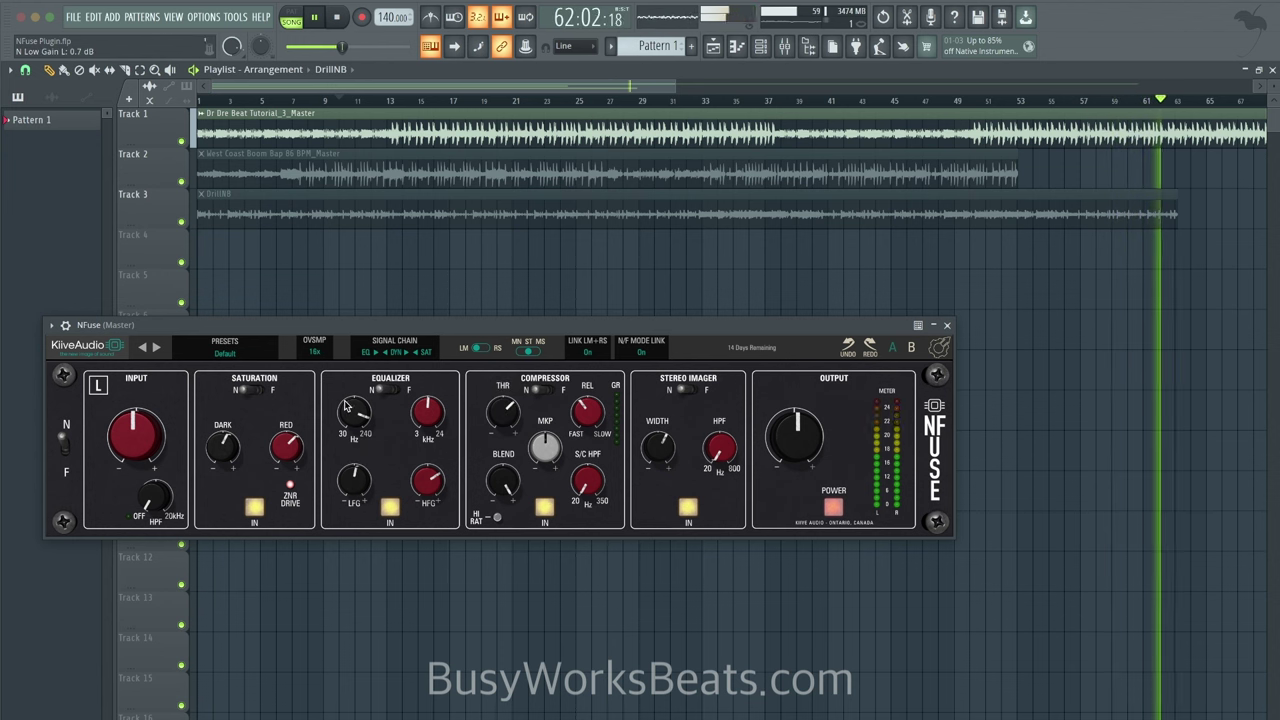
pyautogui.click(948, 327)
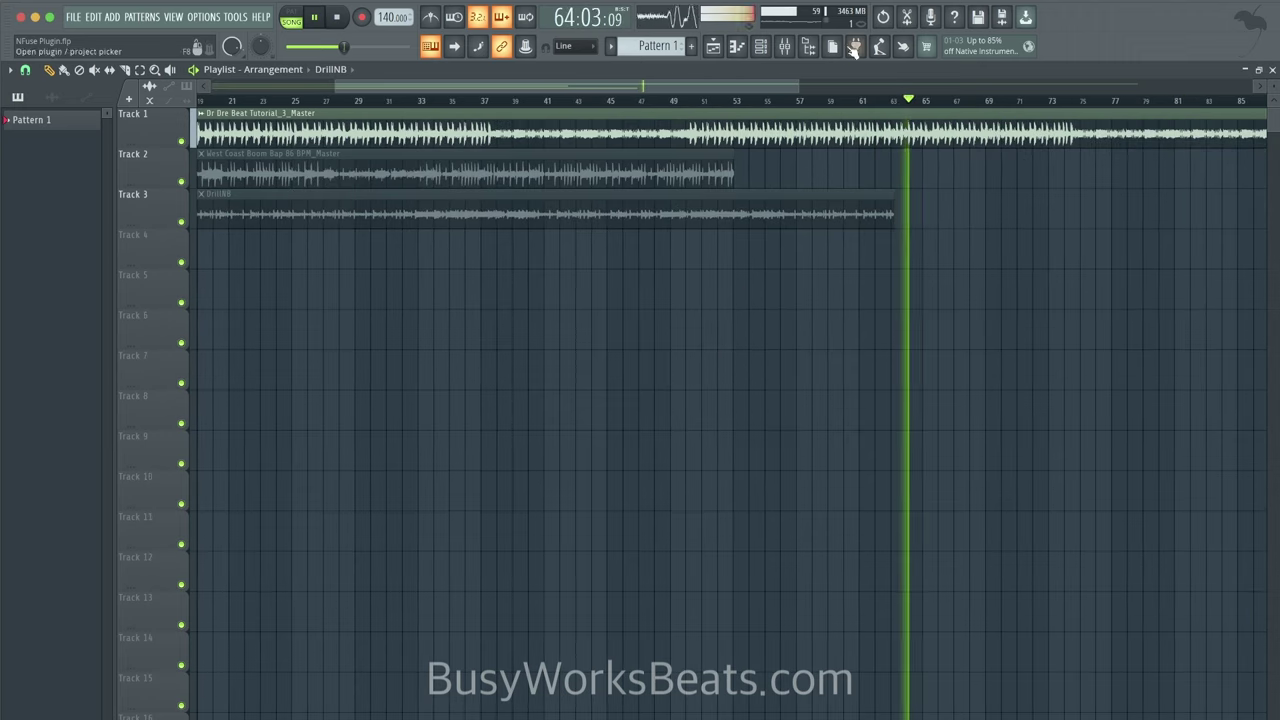
# Reopen NFuse from the Master channel and compare the Dr Dre beat with the plugin bypassed and engaged
pyautogui.click(787, 47)
pyautogui.click(619, 412)
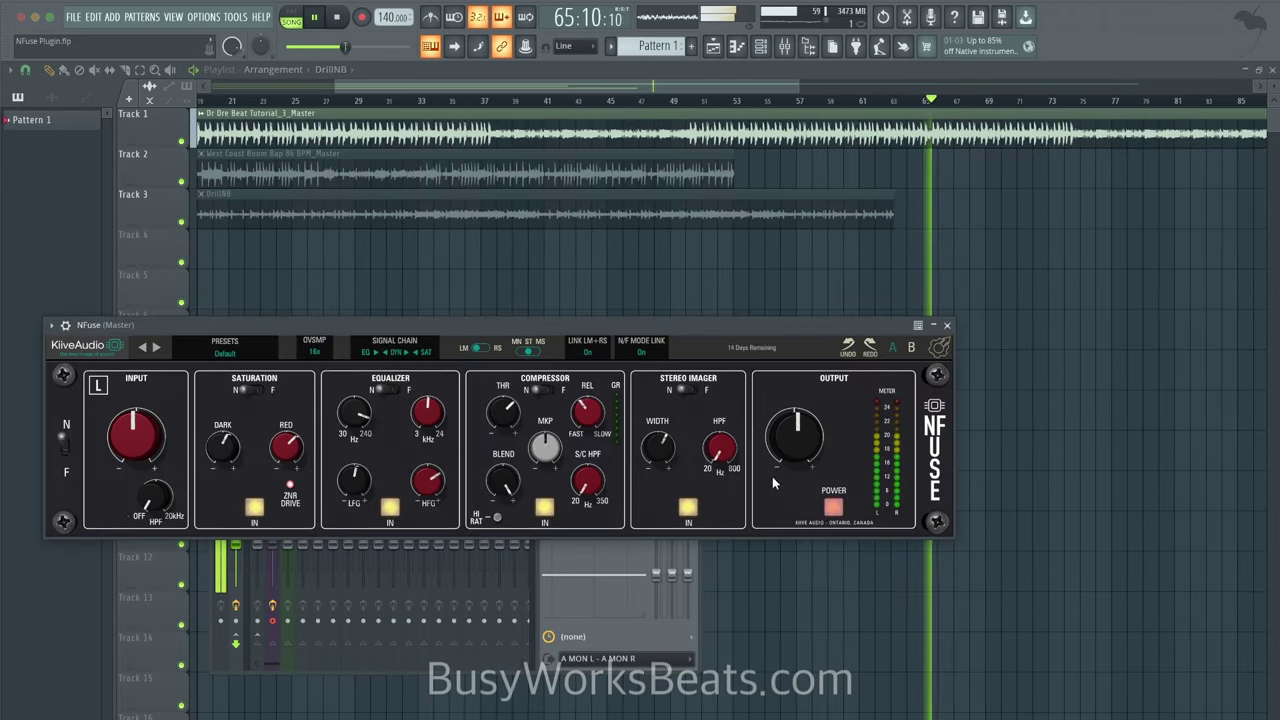
pyautogui.click(832, 507)
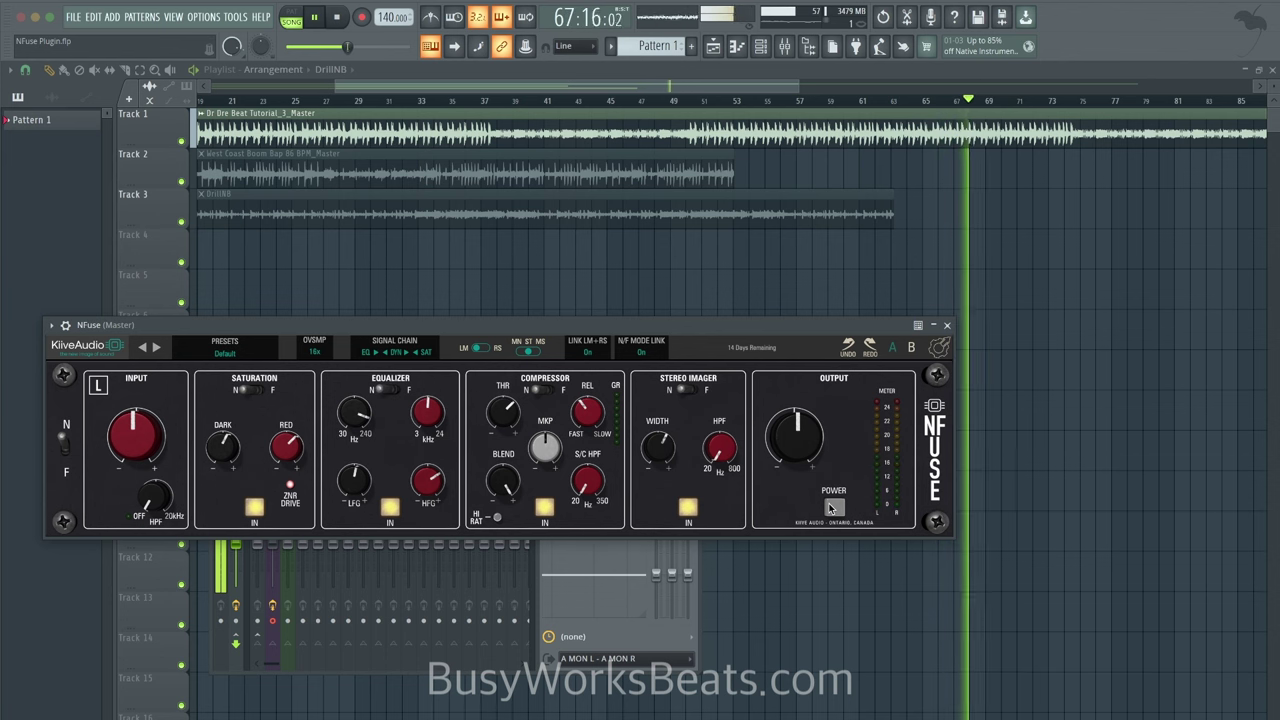
pyautogui.click(830, 507)
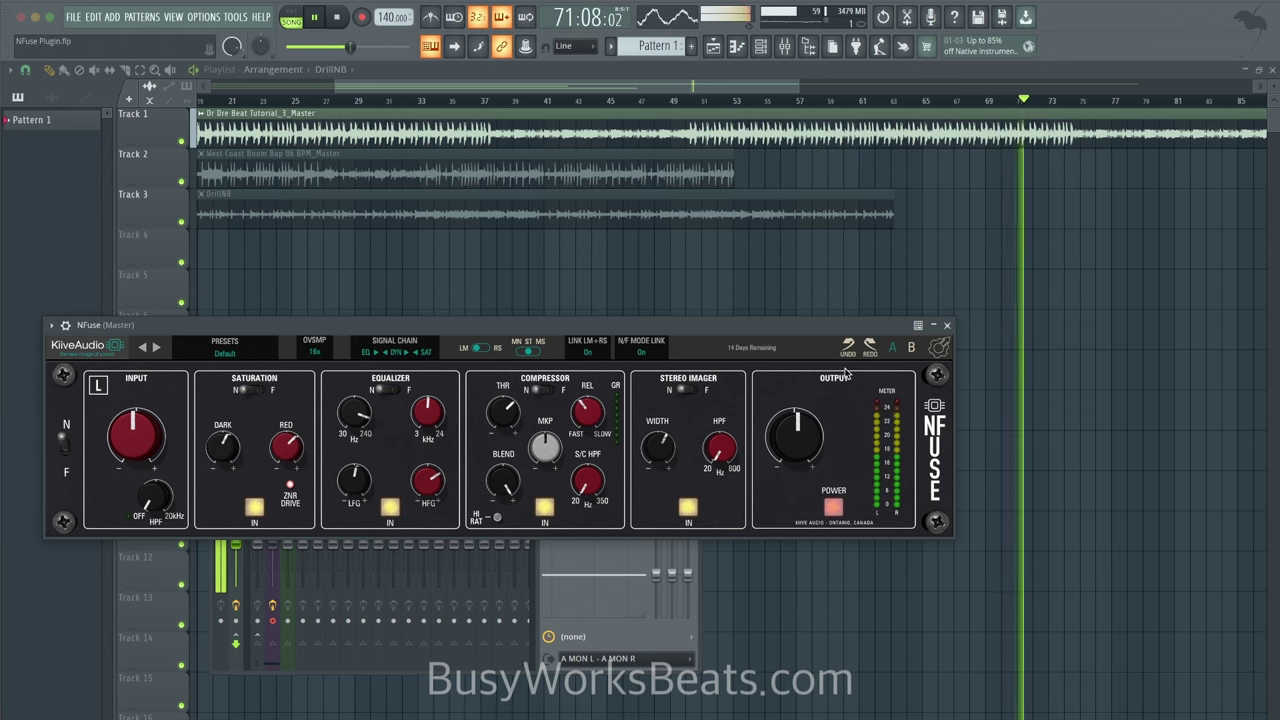
# Close NFuse, stop playback and unmute mixer insert 2
pyautogui.click(948, 326)
pyautogui.press('space')
pyautogui.click(277, 504)
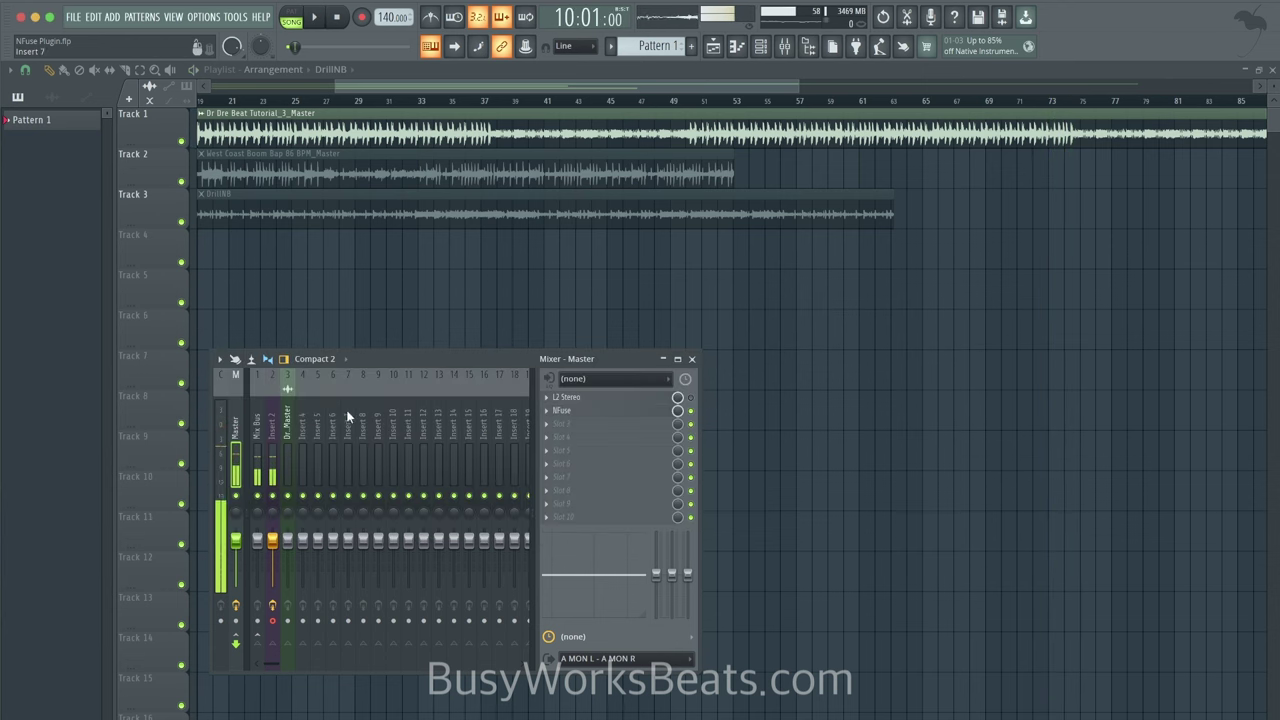
# Disable NFuse in the Master's effect slots, look over Insert 2's effects, and view and close the NFuse window
pyautogui.click(590, 412)
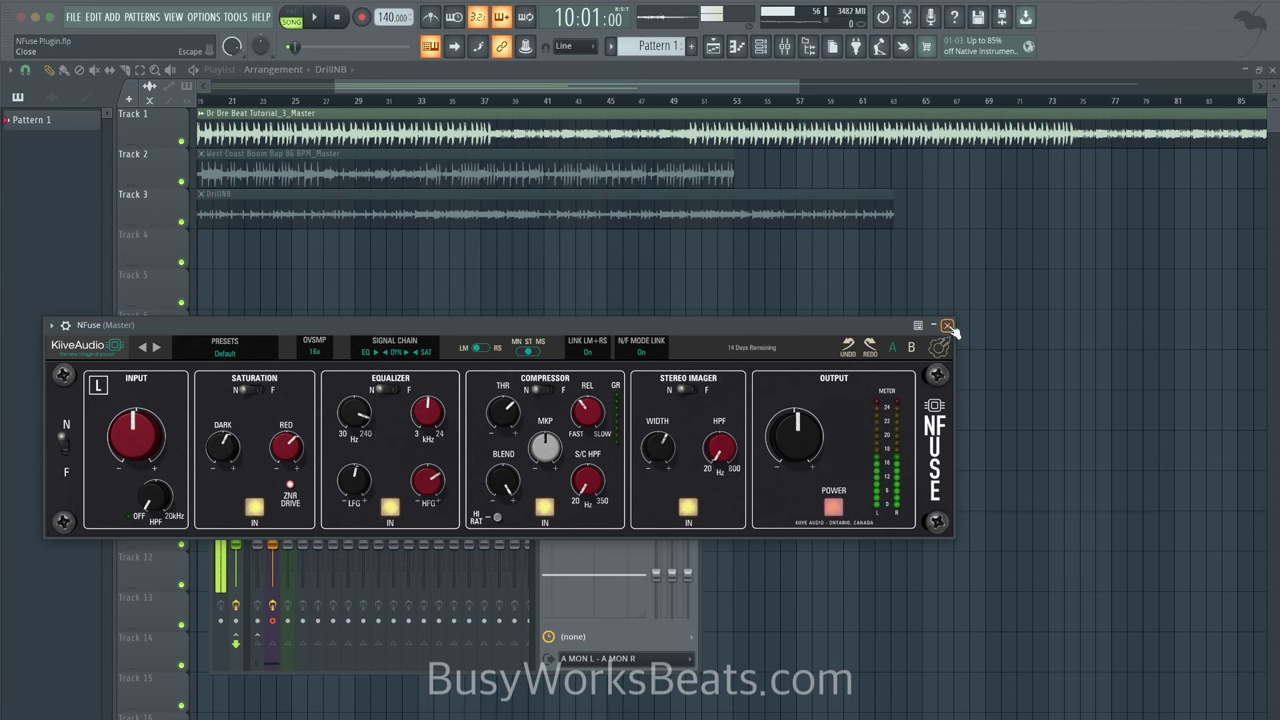
pyautogui.click(947, 326)
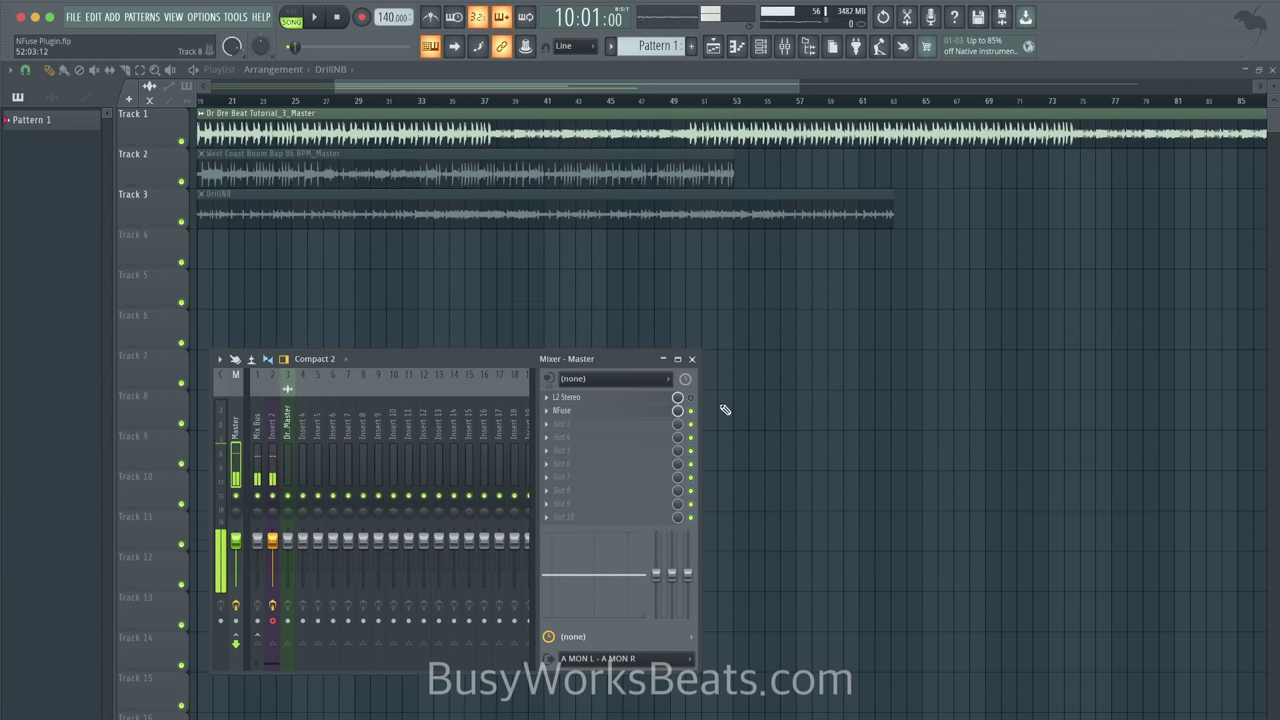
pyautogui.click(272, 452)
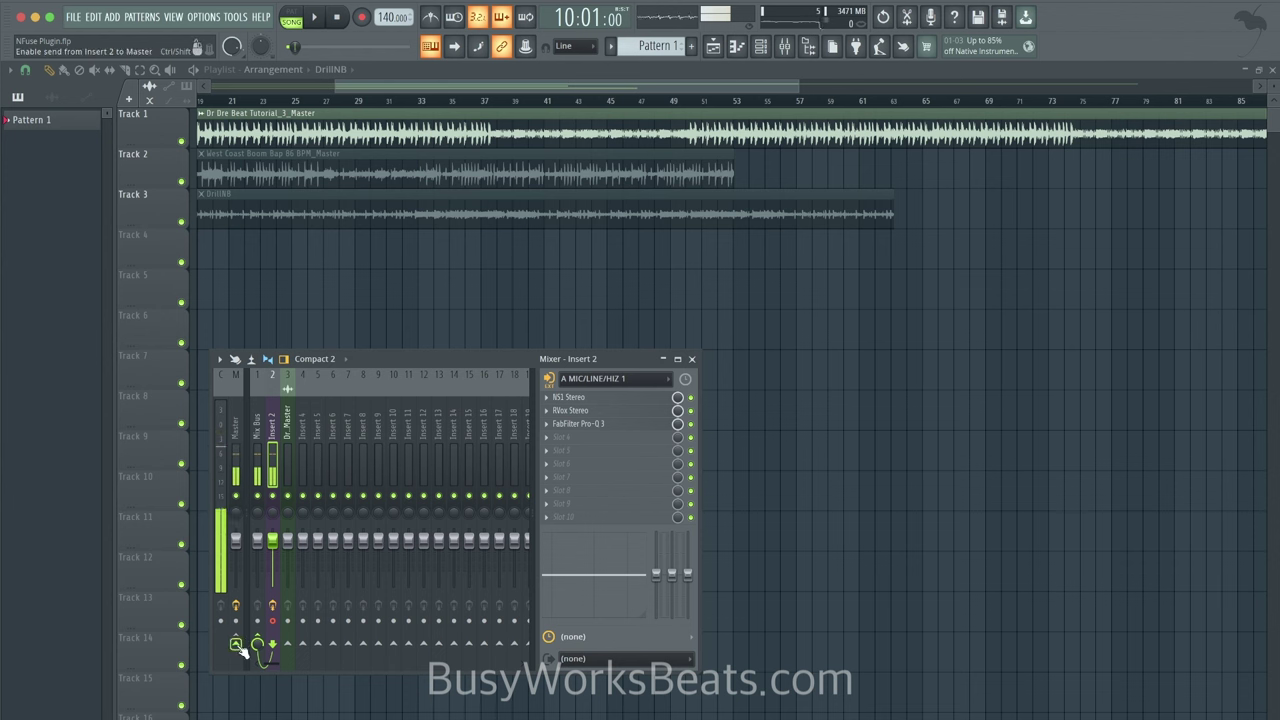
pyautogui.click(222, 590)
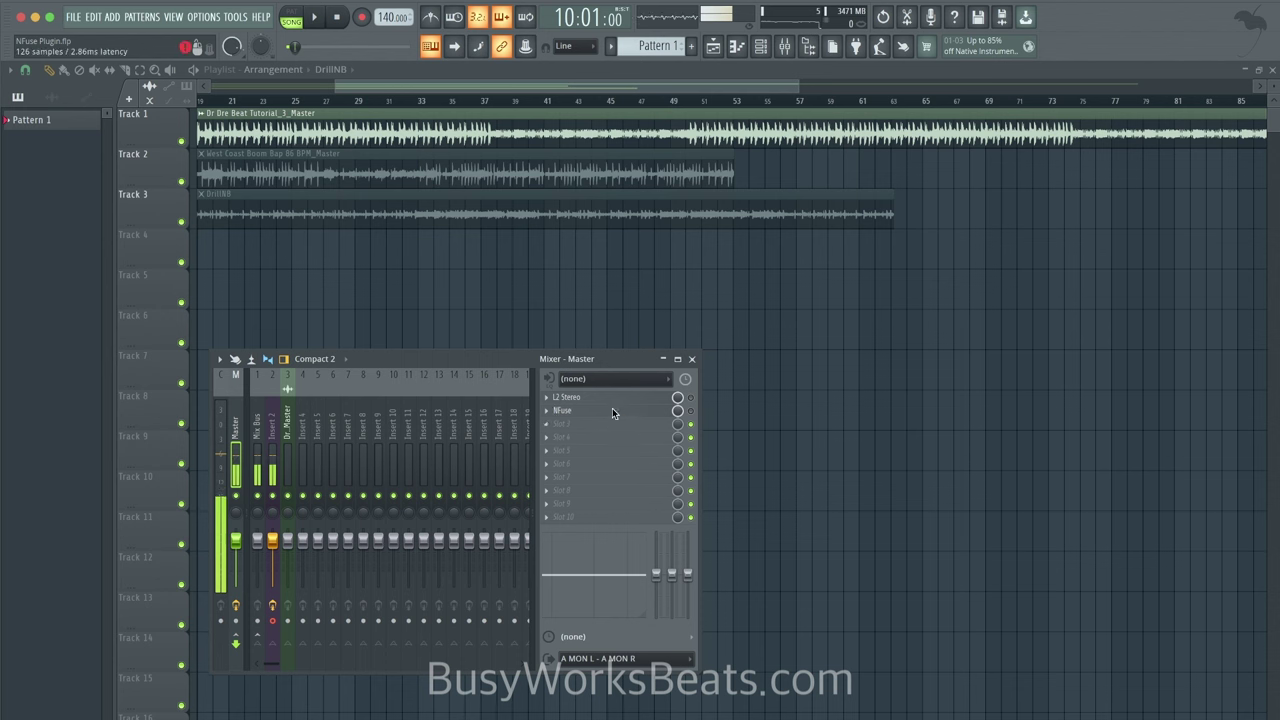
pyautogui.click(613, 413)
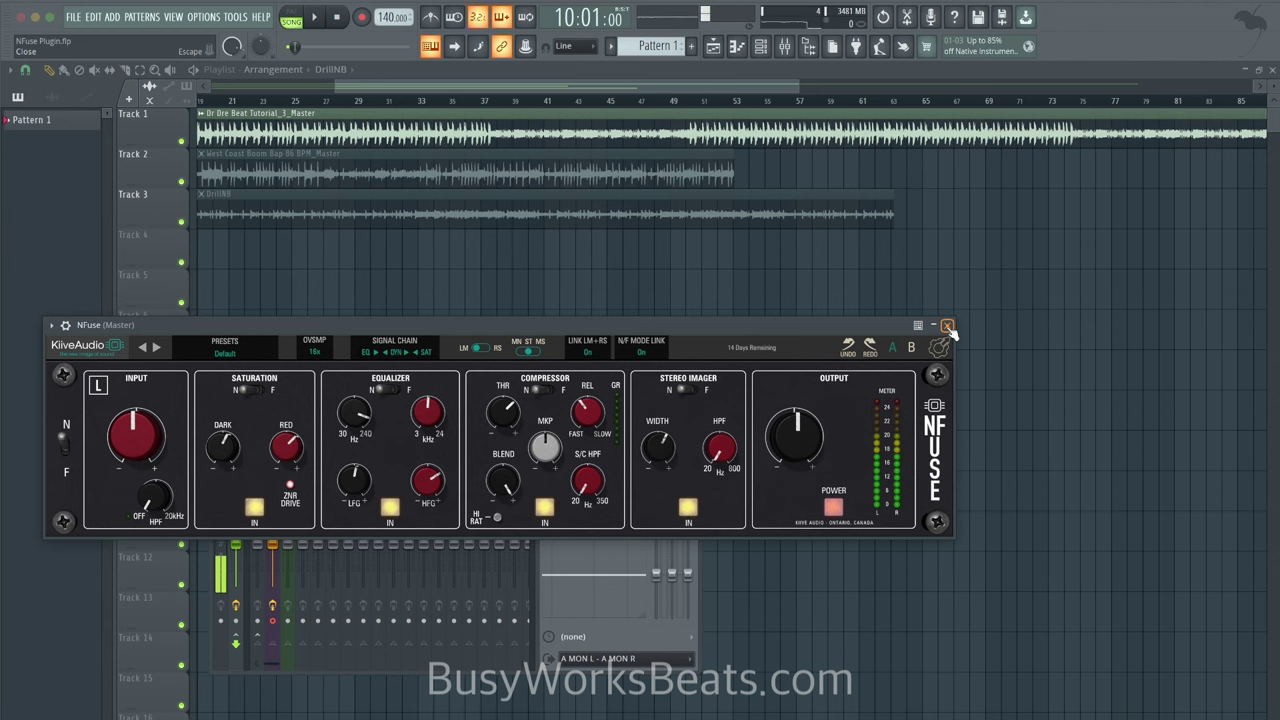
pyautogui.click(948, 327)
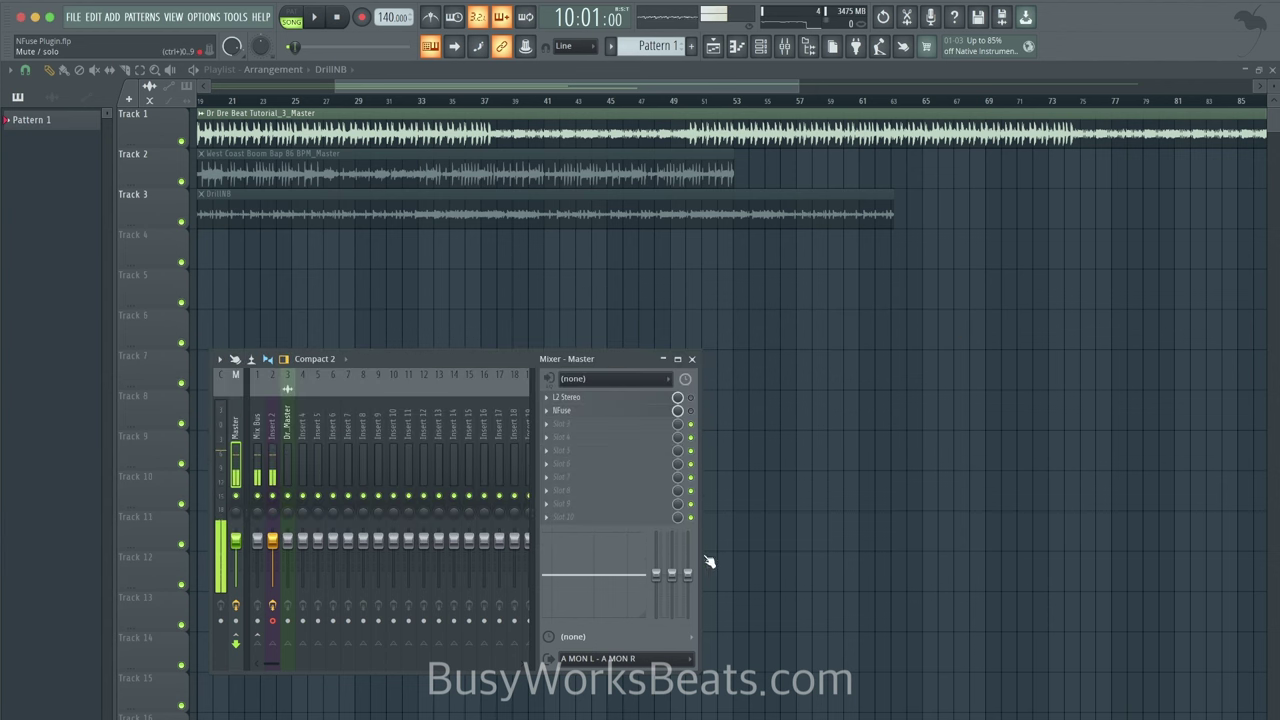